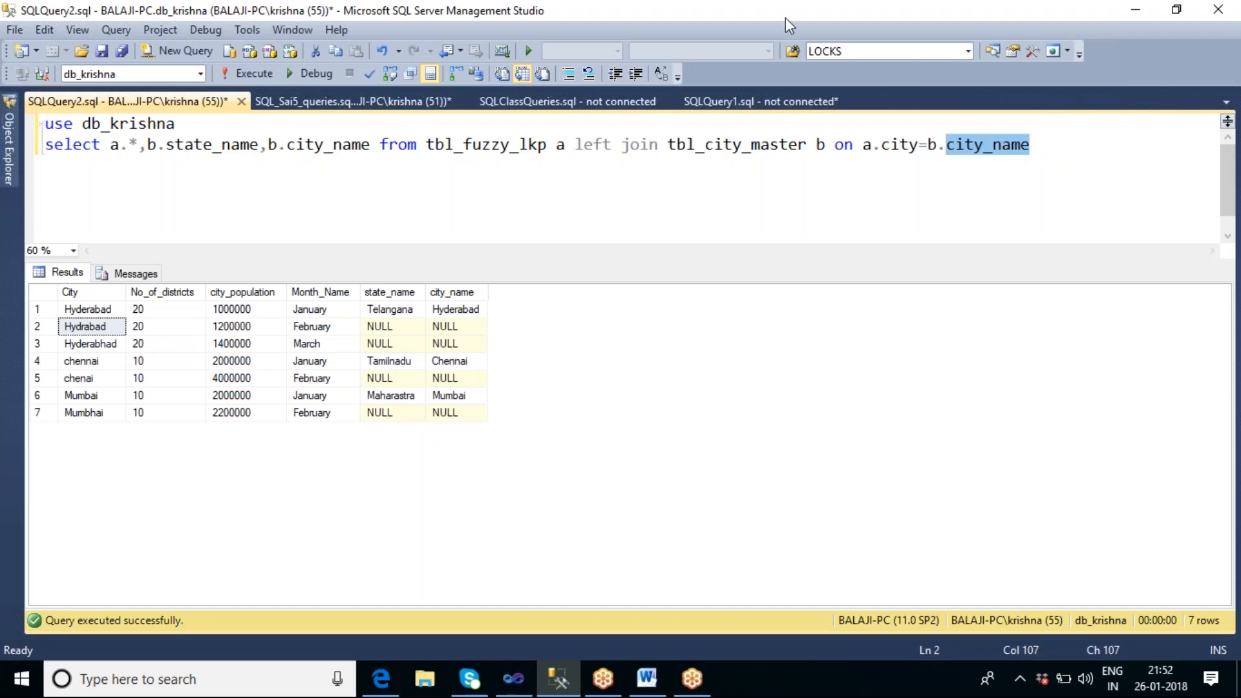
Step: Switch to the SSIS_Sai6 project in Visual Studio and add an OLE DB Source above the Fuzzy Lookup in the data flow
key(alt+Tab)
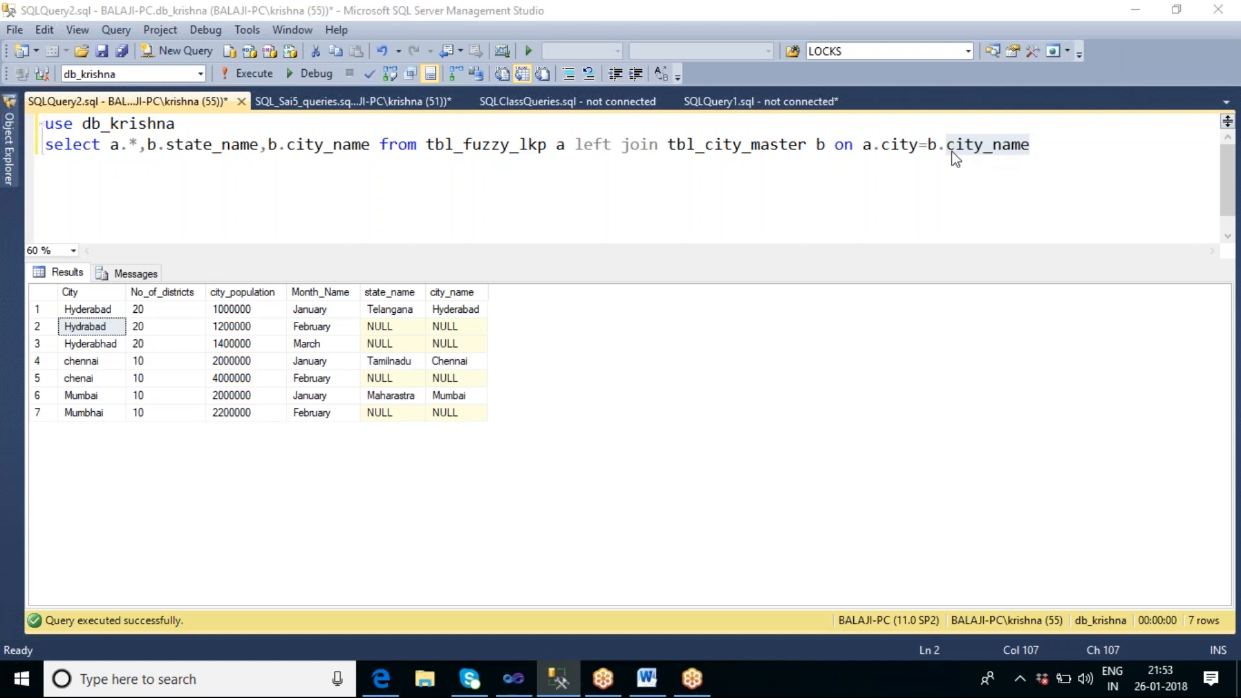
click(514, 683)
click(642, 334)
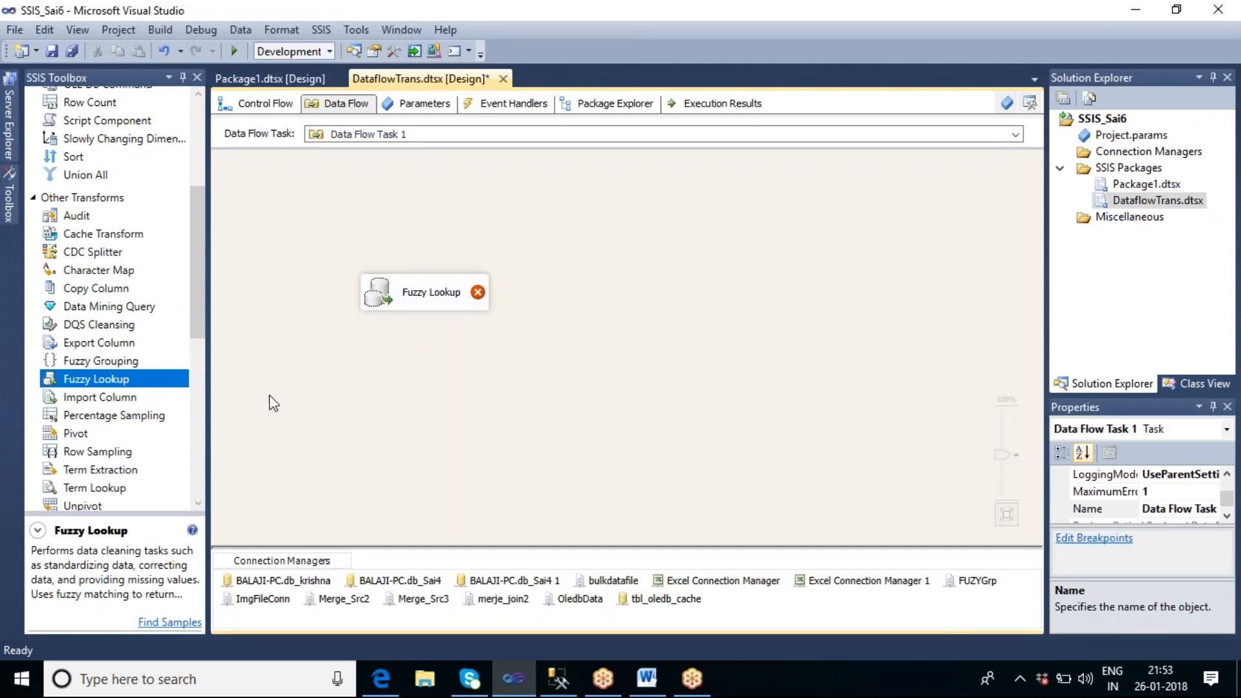
click(196, 266)
drag(195, 262, 221, 351)
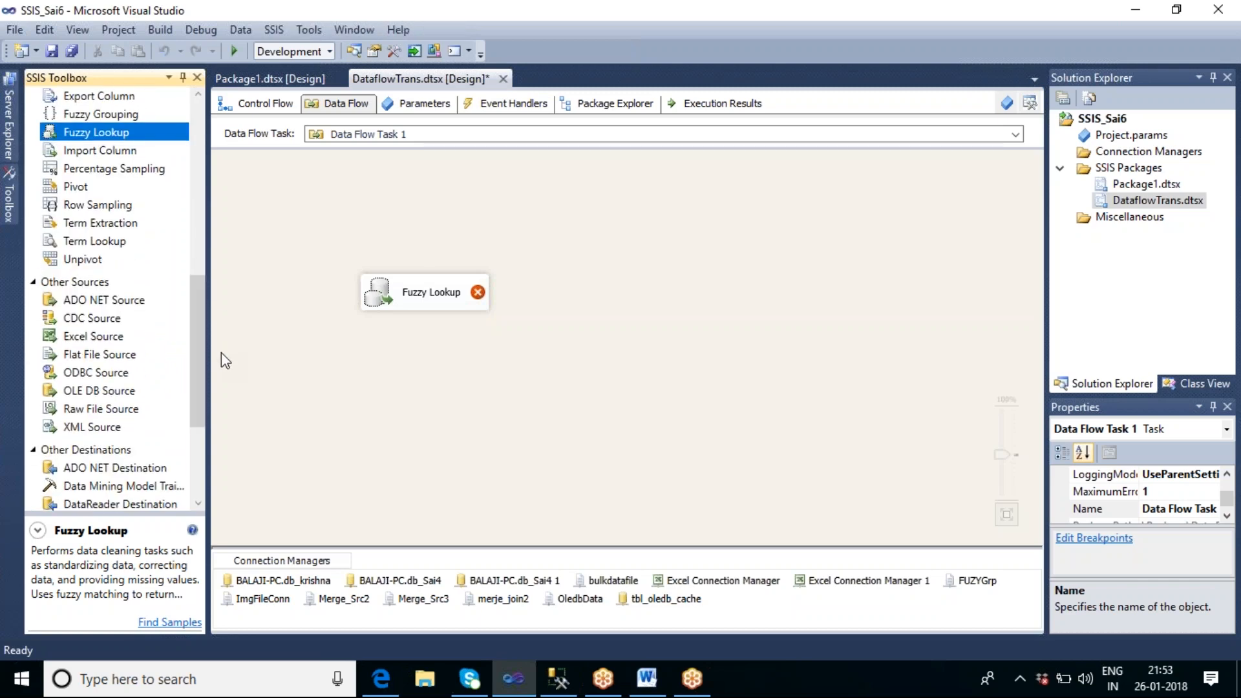
click(93, 357)
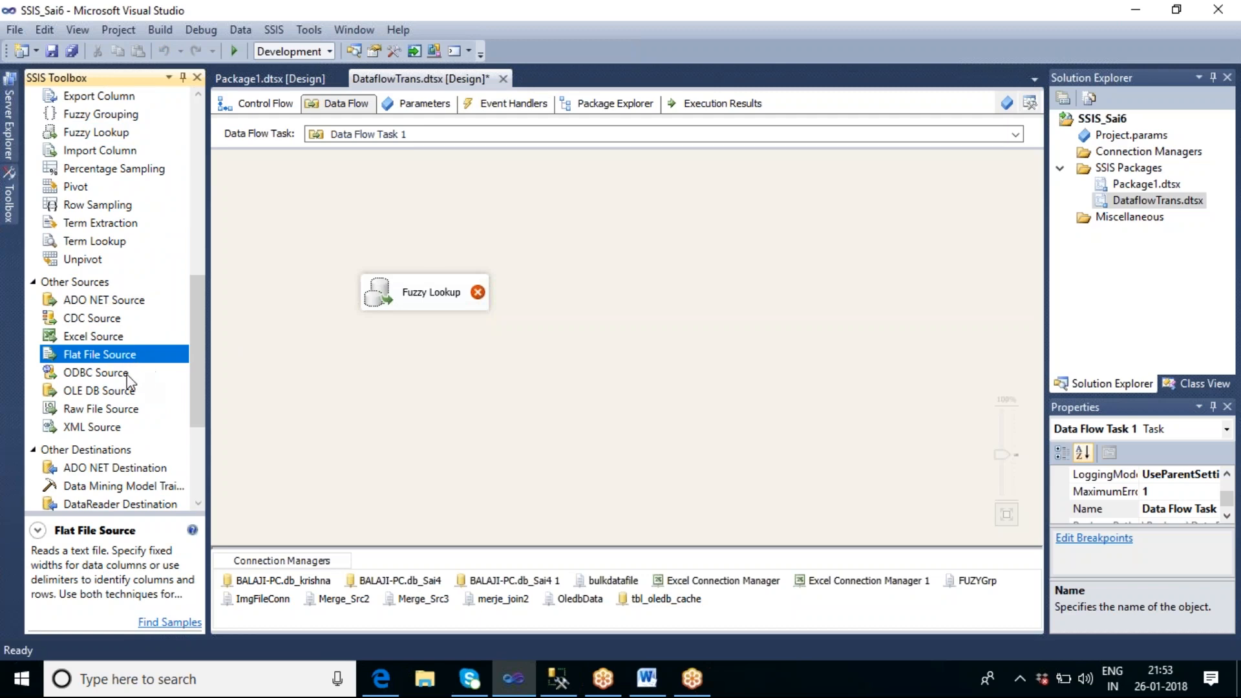
drag(109, 391, 367, 165)
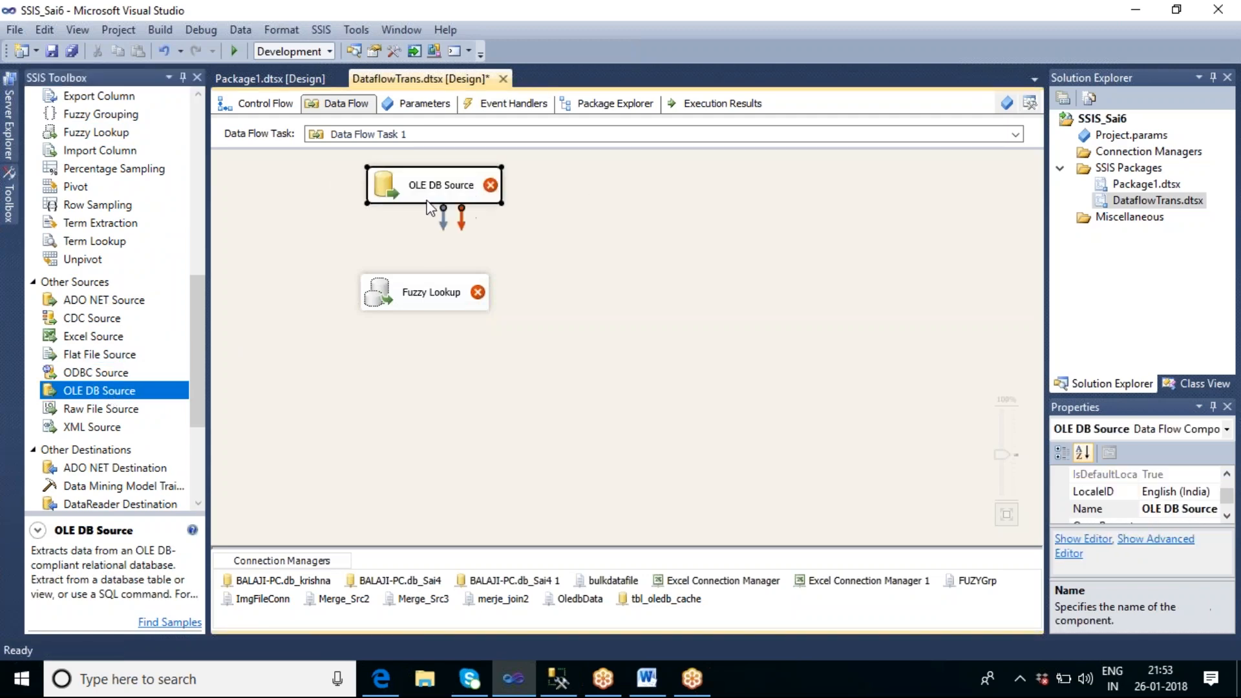
Step: Set the OLE DB Source's data access mode to SQL command with the query SELECT * FROM tbl_fuzzy_lkp
double_click(427, 203)
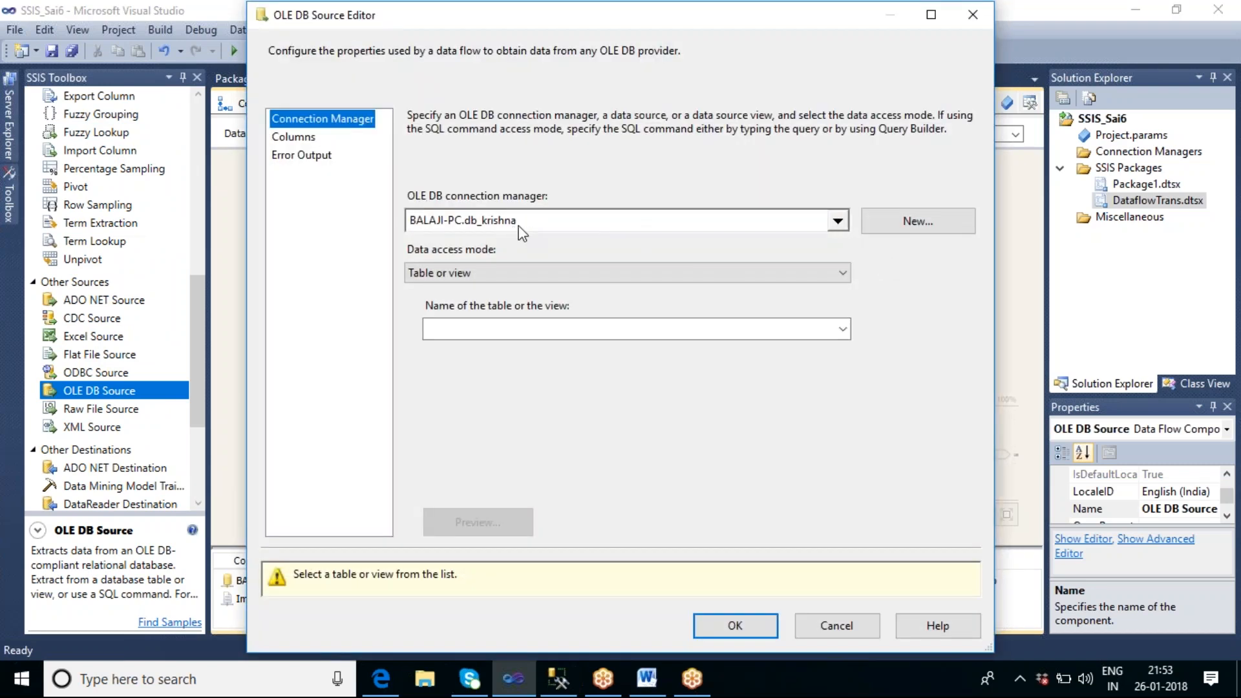
click(752, 274)
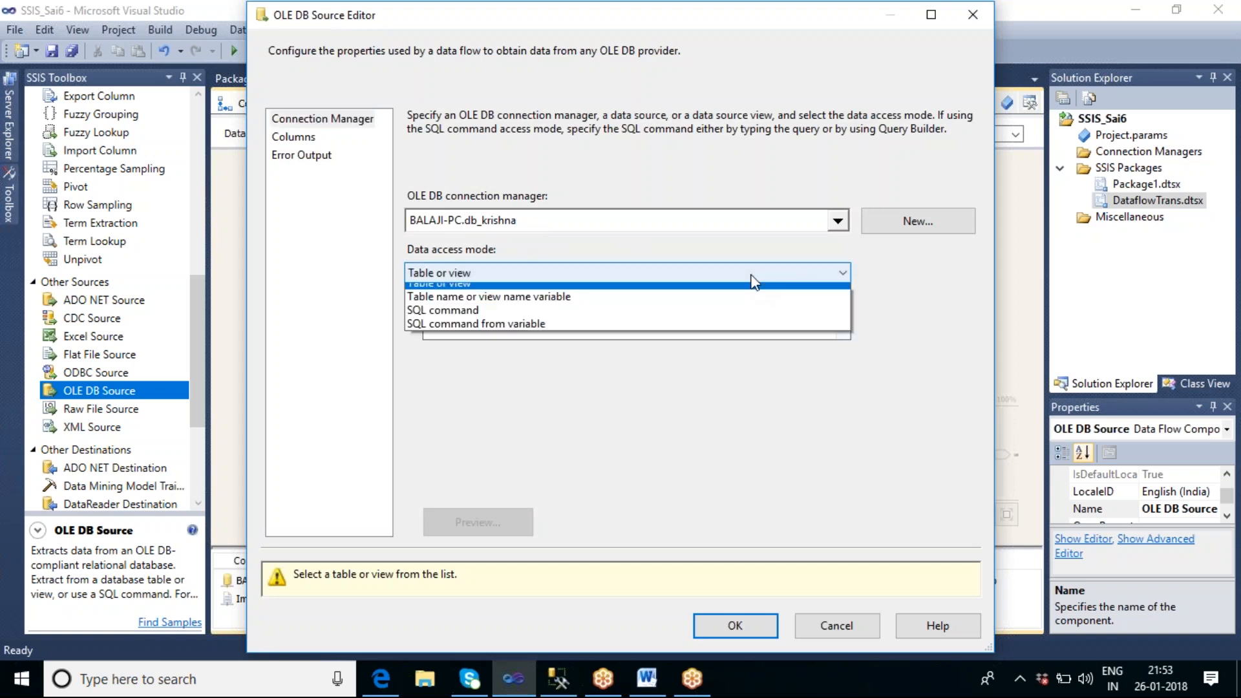
click(509, 310)
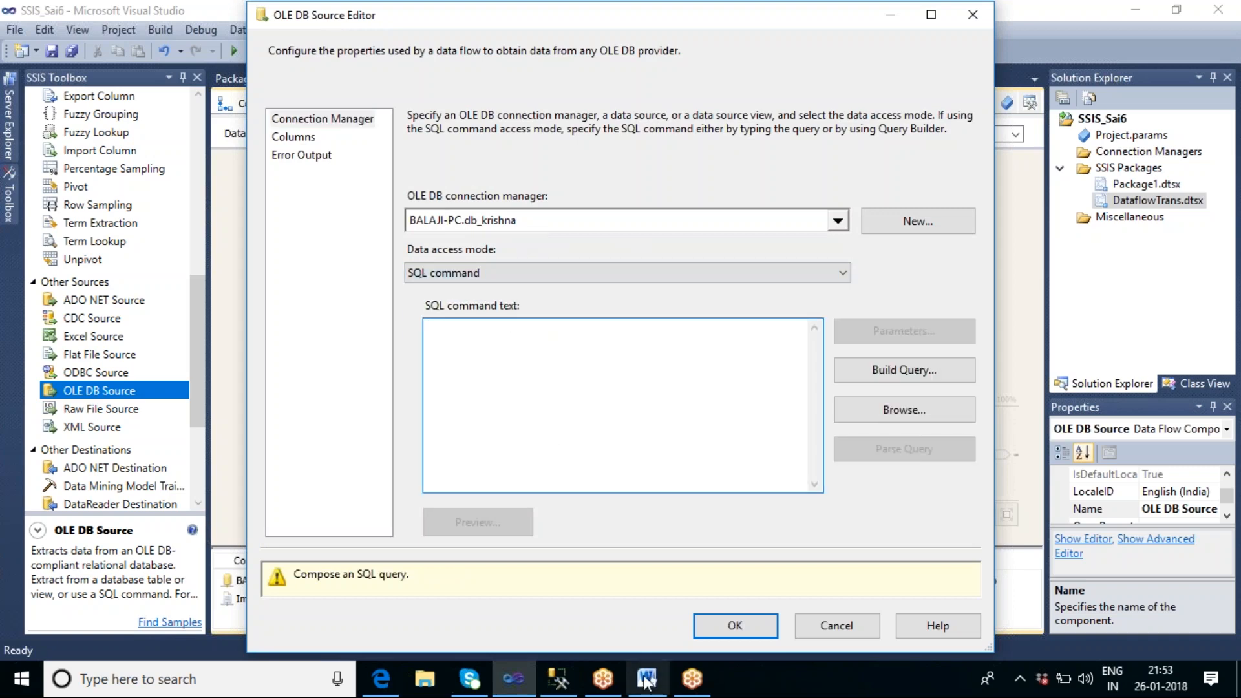
click(558, 679)
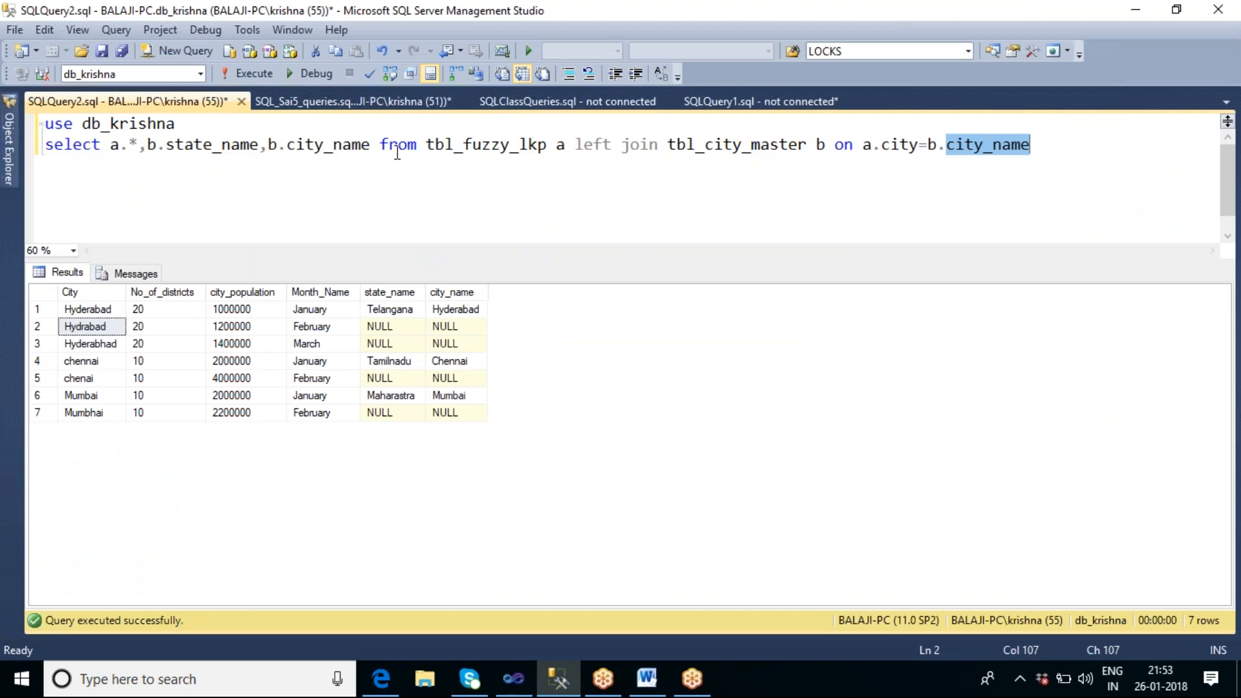
double_click(460, 145)
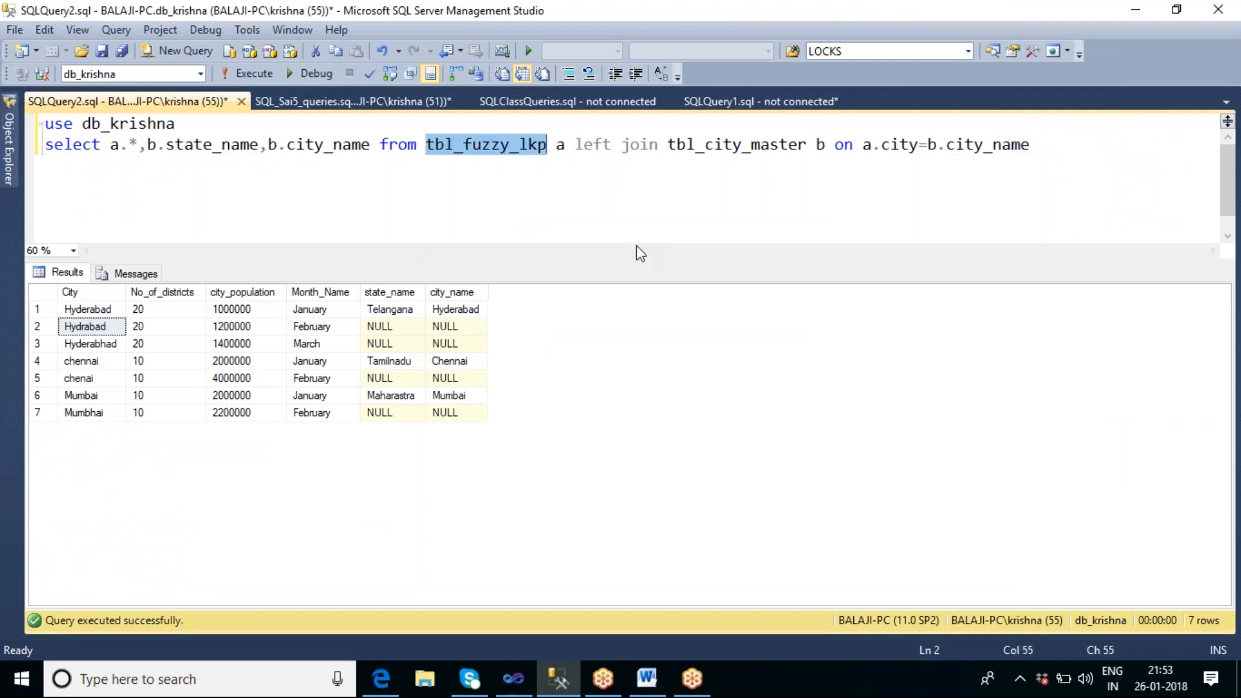
key(ctrl+c)
key(alt+Tab)
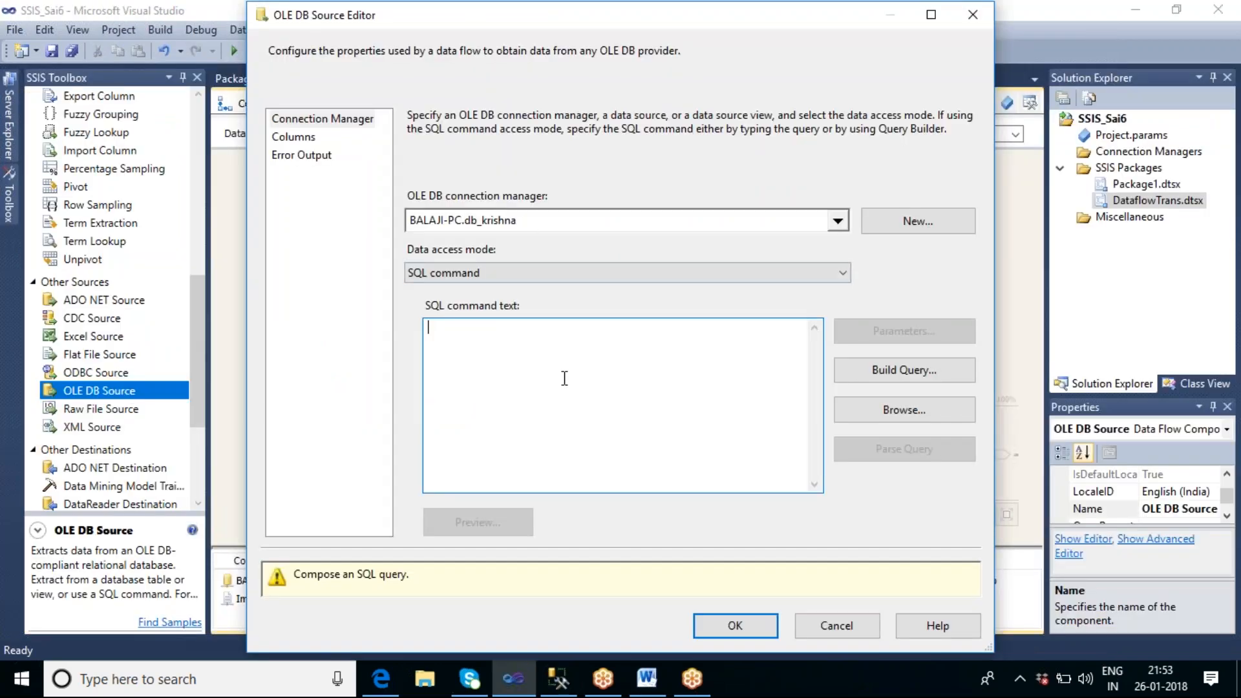
text(SELECT )
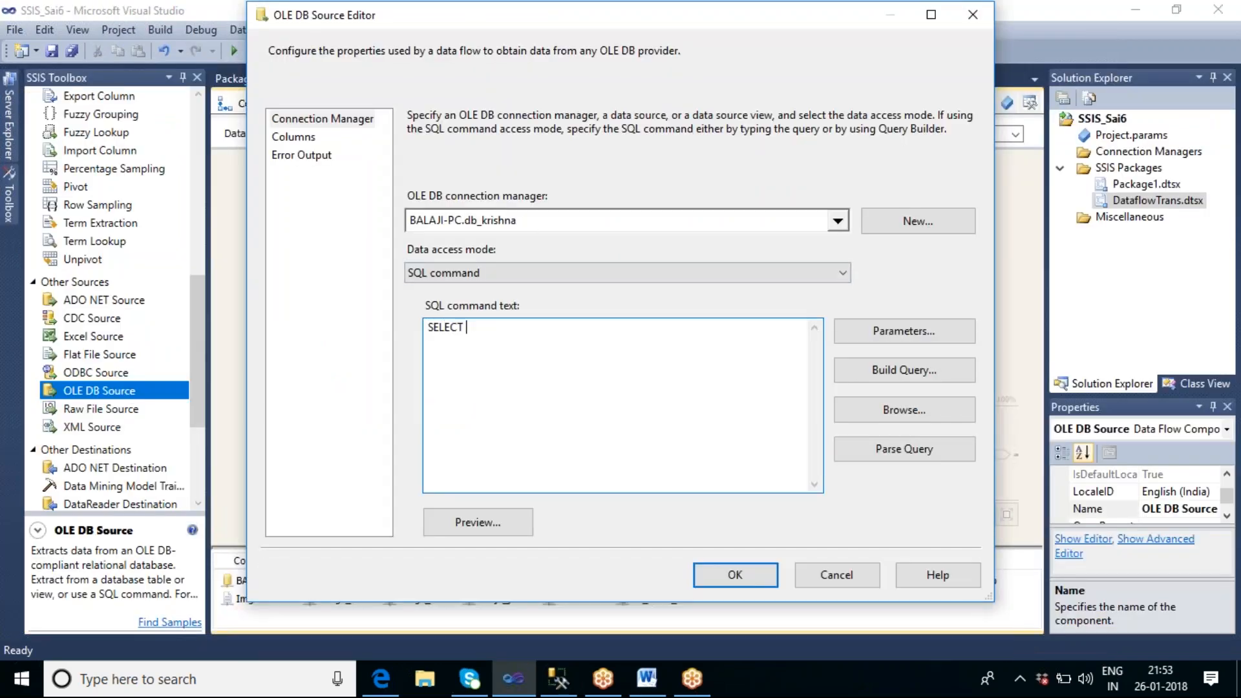
text(* FROM tbl_fuzzy_lkp)
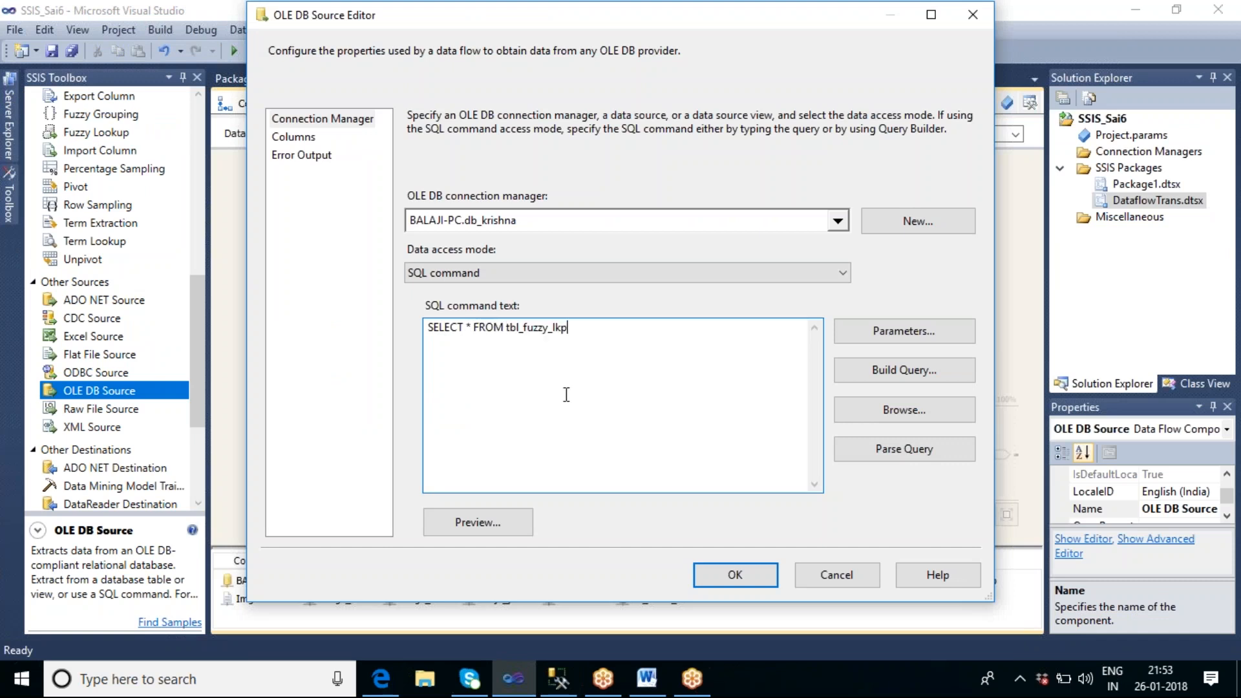
Step: Preview the source query's rows and accept the OLE DB Source settings
click(492, 517)
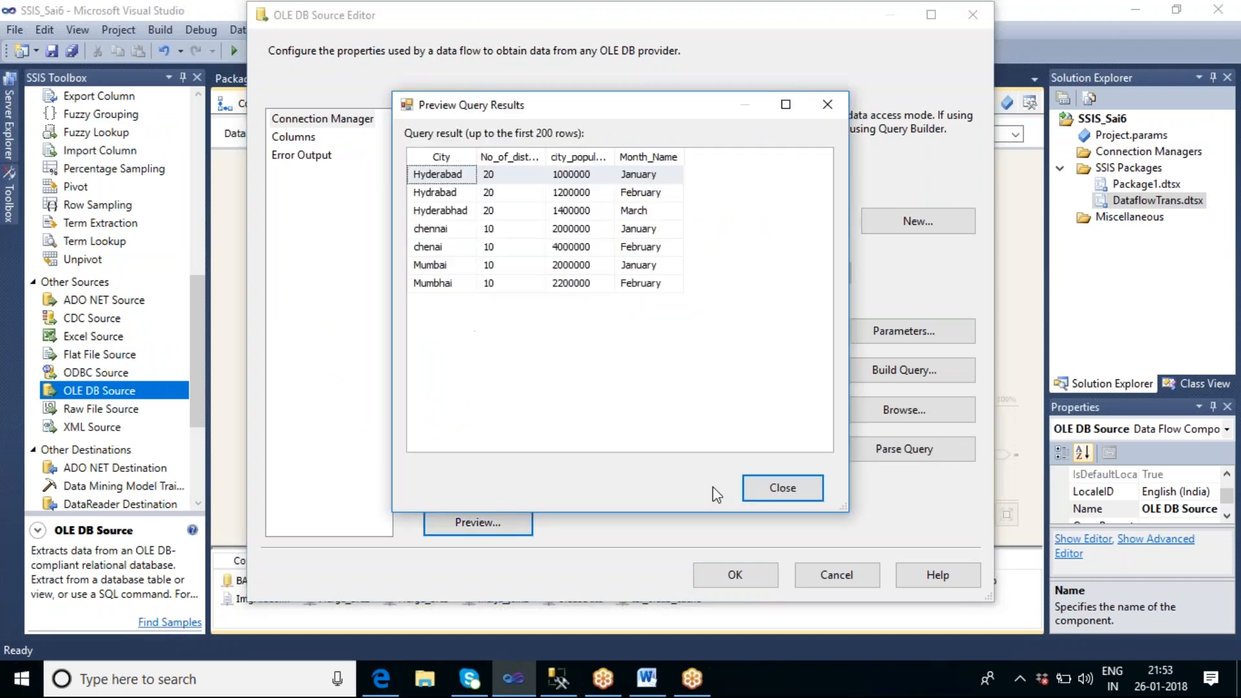
click(782, 489)
click(735, 575)
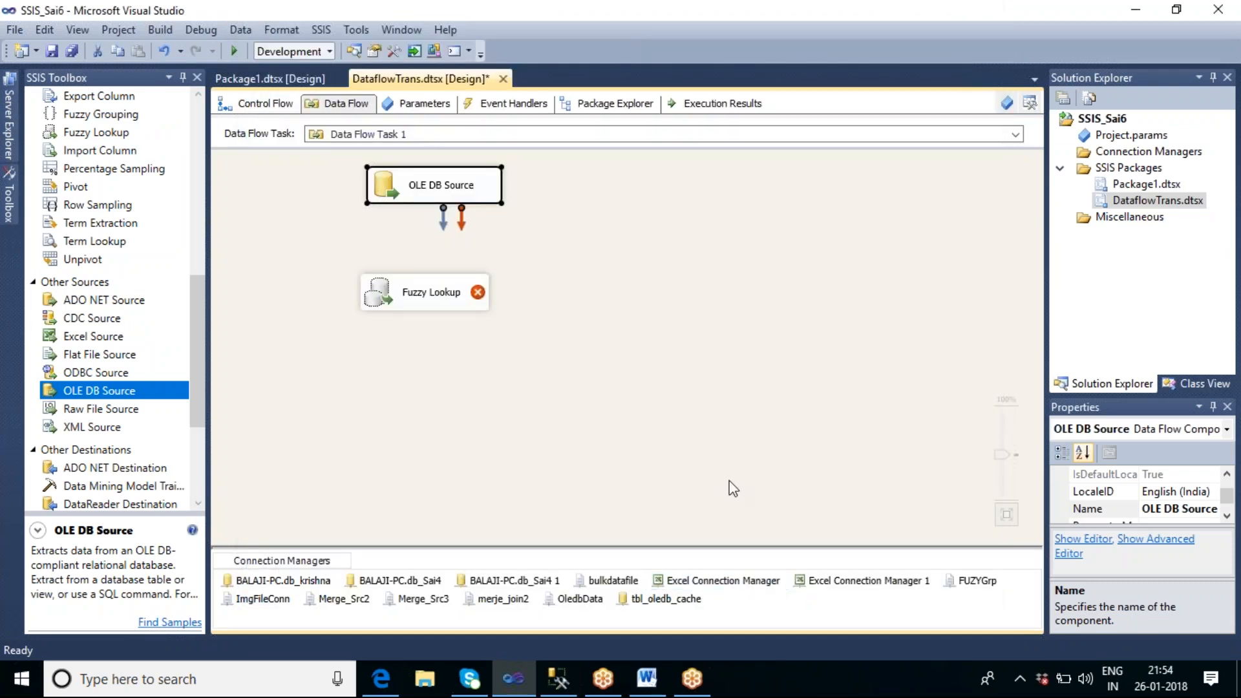
Step: Connect the OLE DB Source's data output to the Fuzzy Lookup and open the Fuzzy Lookup for editing
drag(444, 223, 420, 289)
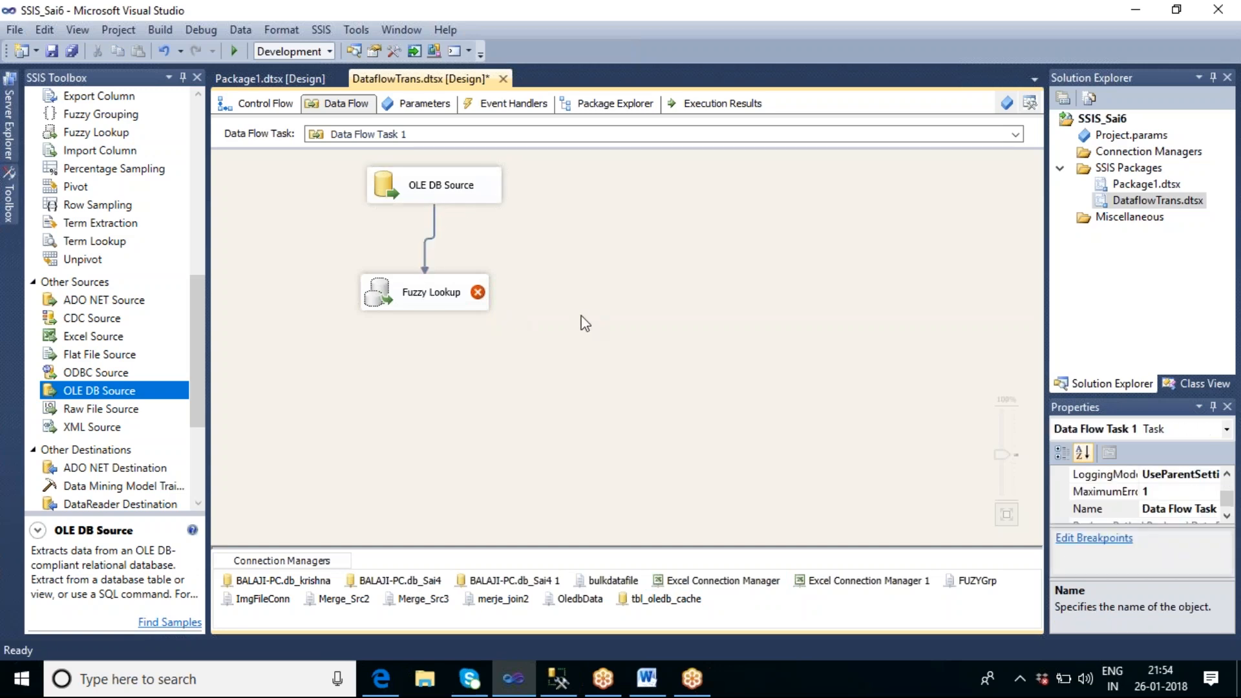
click(427, 300)
double_click(425, 300)
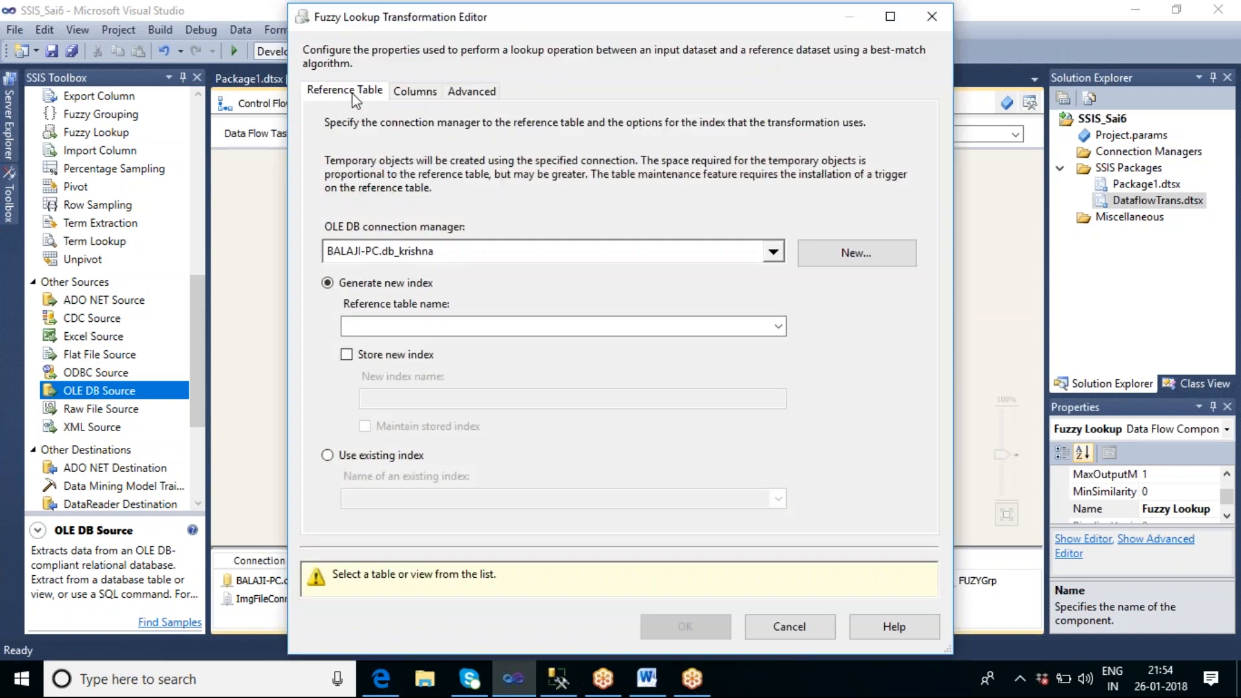
Step: In SQL Server Management Studio, add SELECT * FROM TBL_CITY_MASTER below the use statement and run only that query
click(558, 679)
click(584, 206)
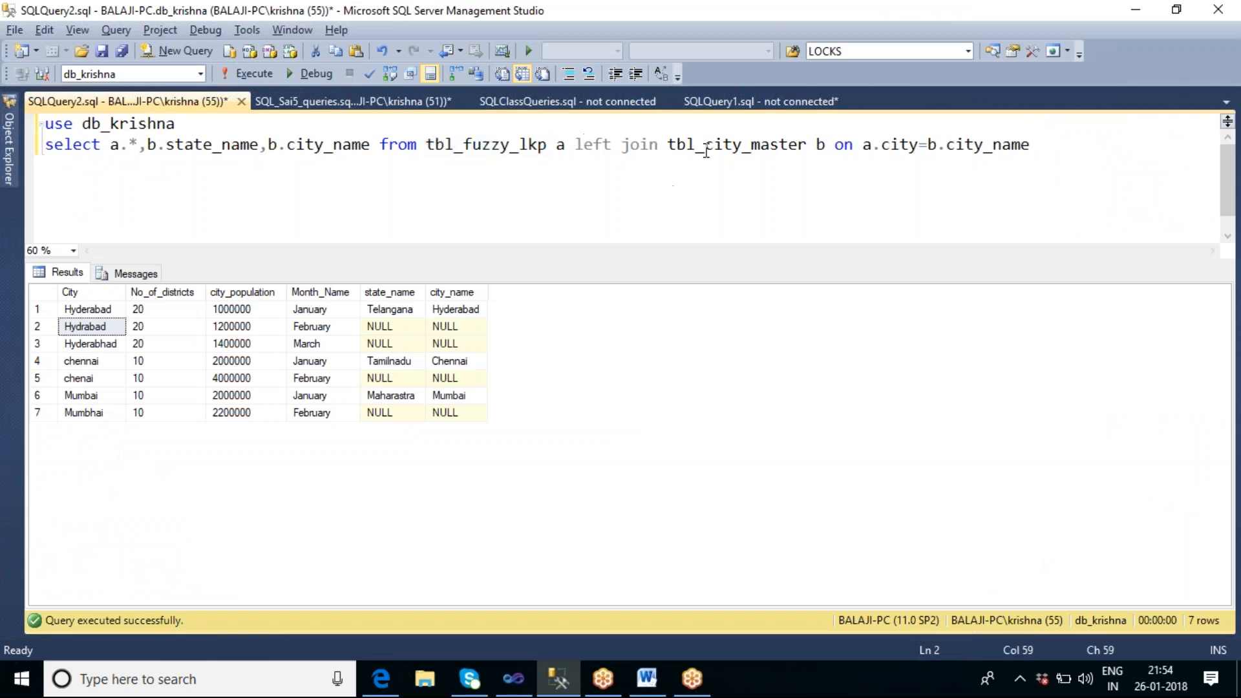
double_click(746, 195)
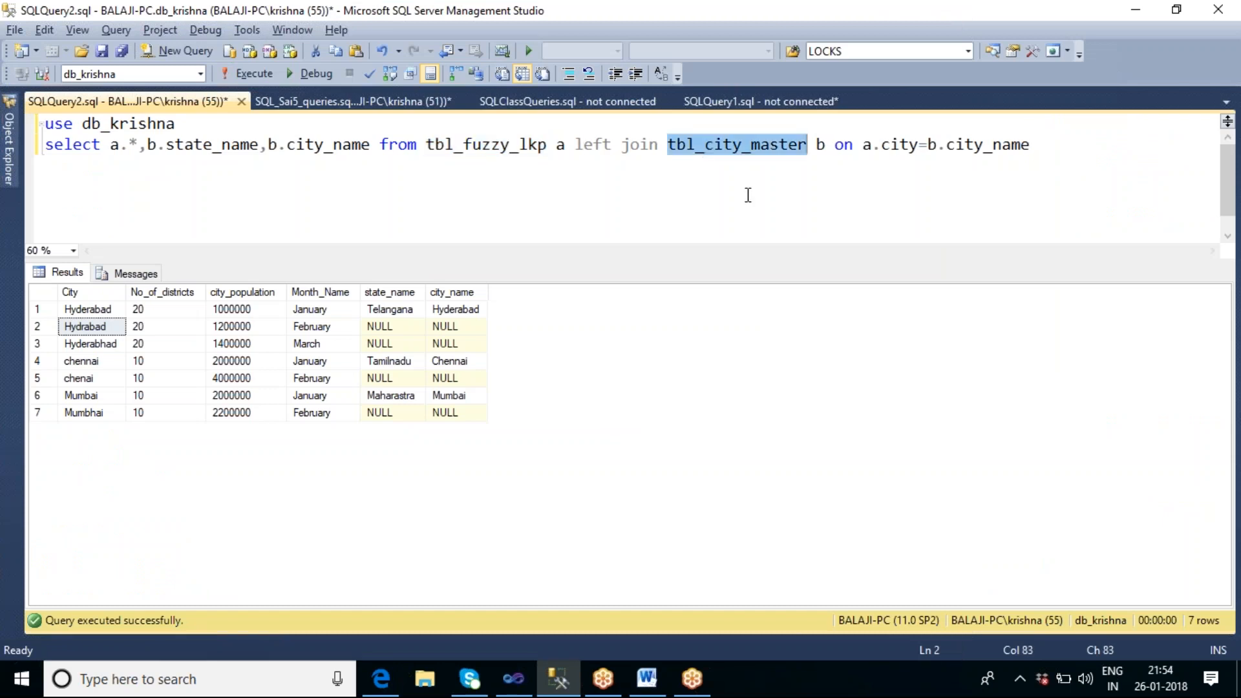
click(198, 131)
key(Return)
text(SELECT )
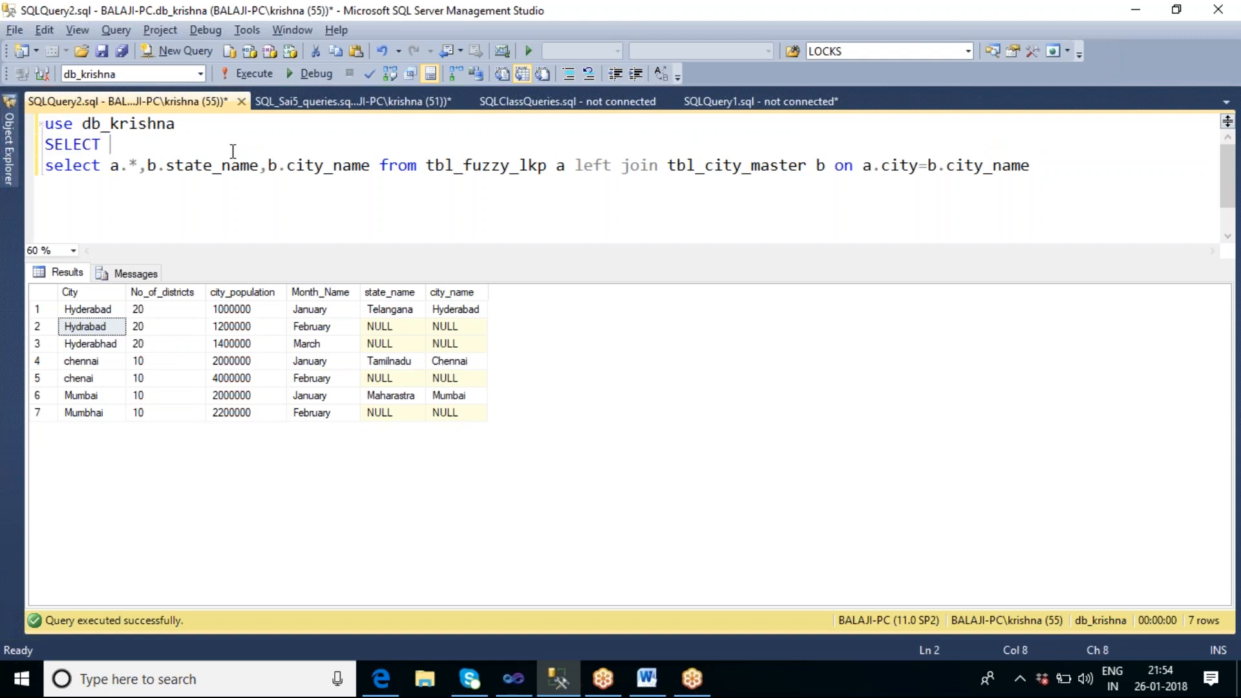
text(* FROM TB)
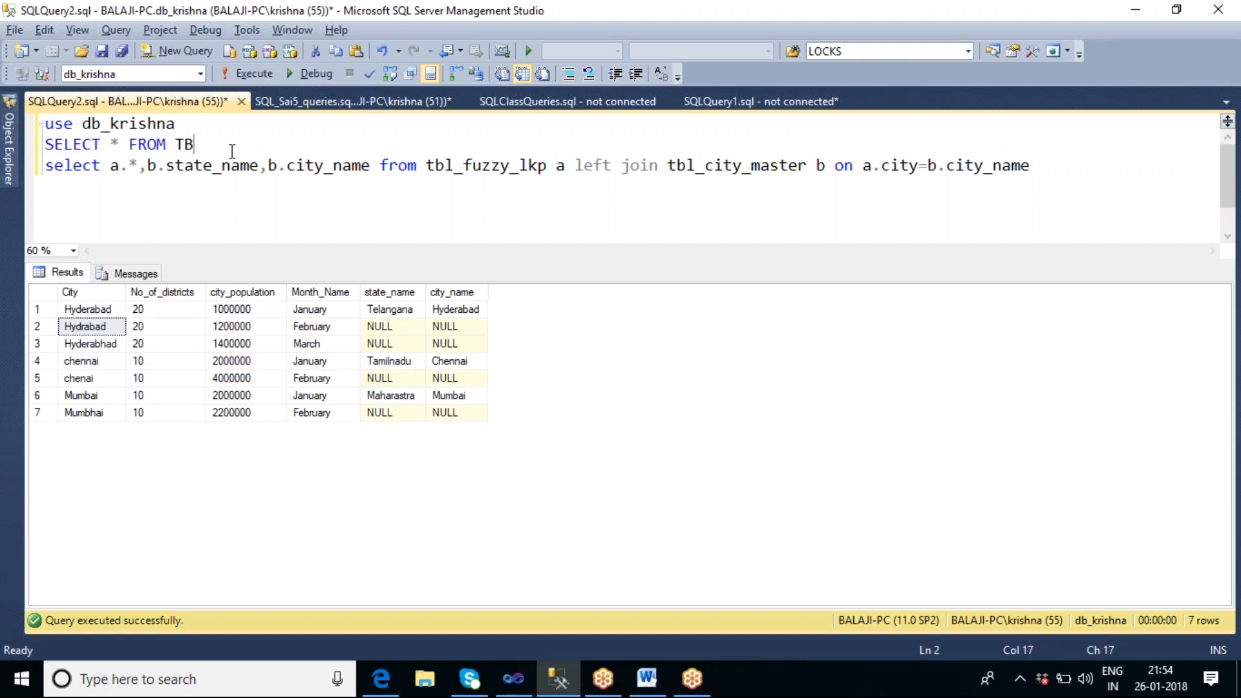
text(L_CITY_MASTER)
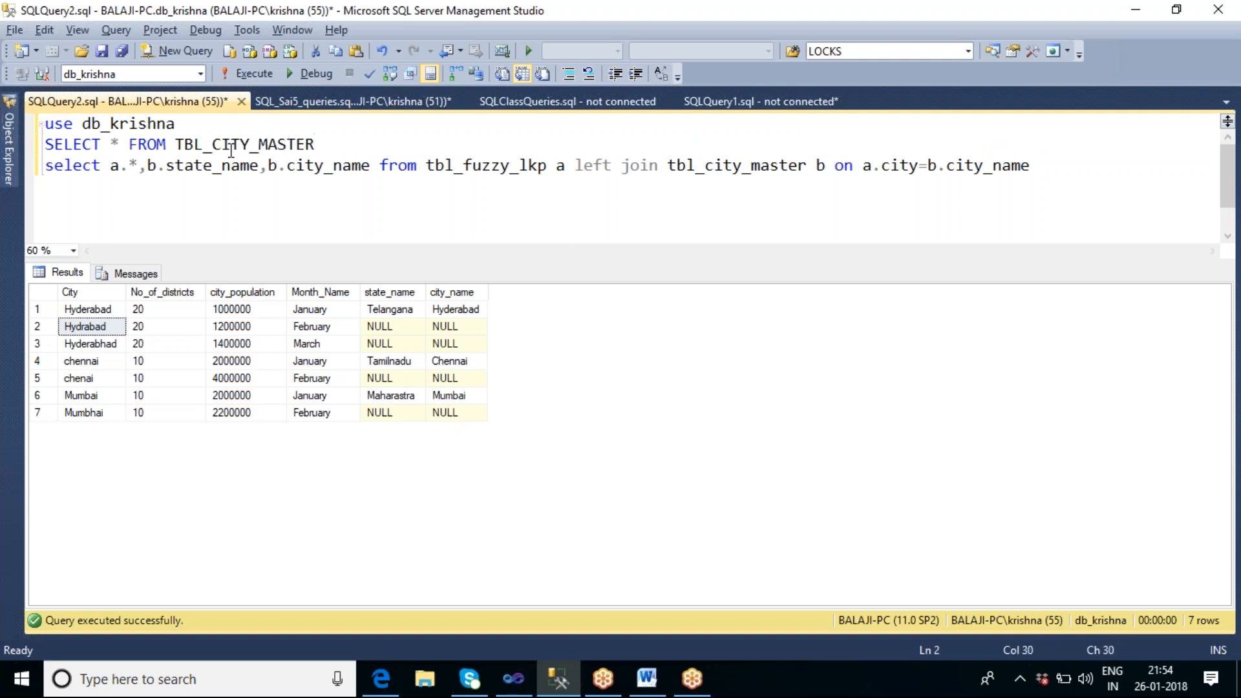
key(shift+Home)
key(F5)
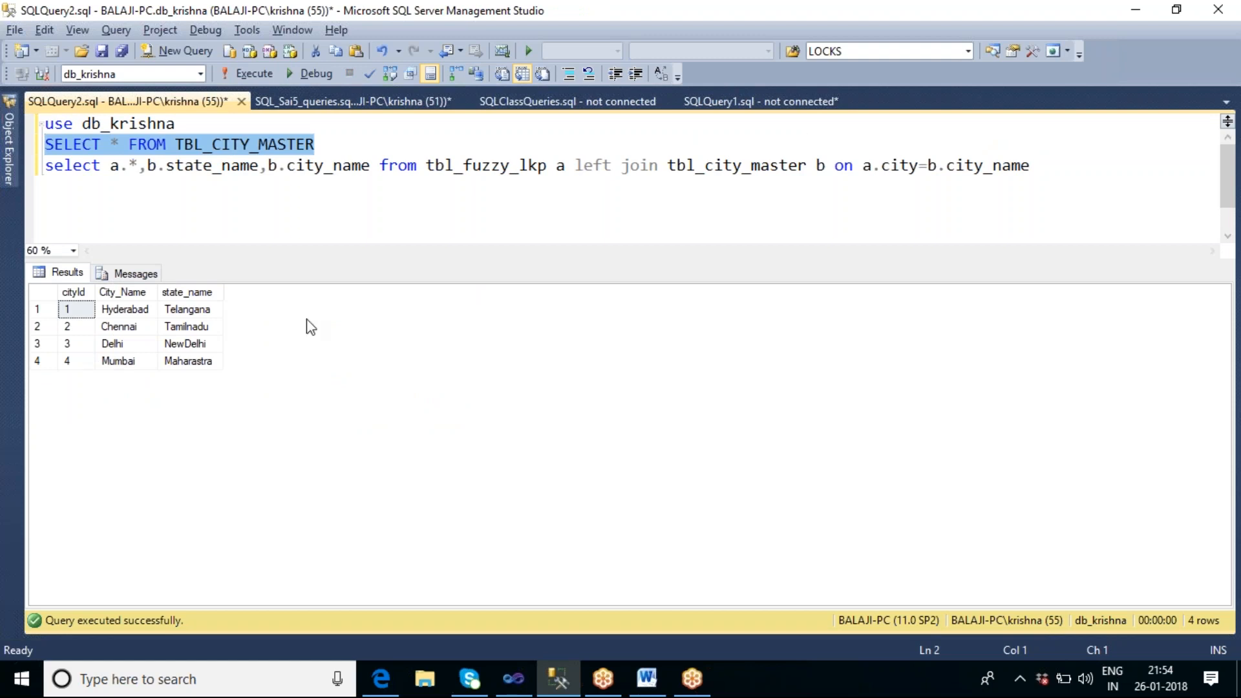
click(349, 147)
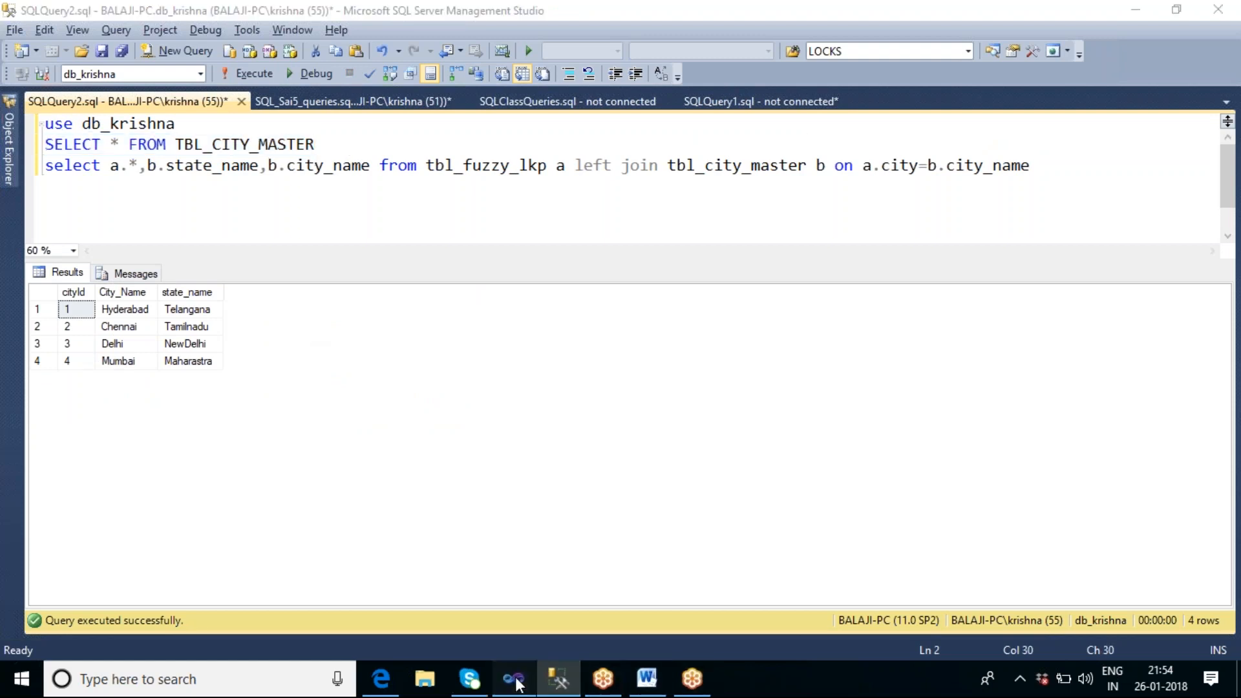
Step: Return to Visual Studio and set the Fuzzy Lookup's reference table to [dbo].[tbl_city_master]
click(517, 680)
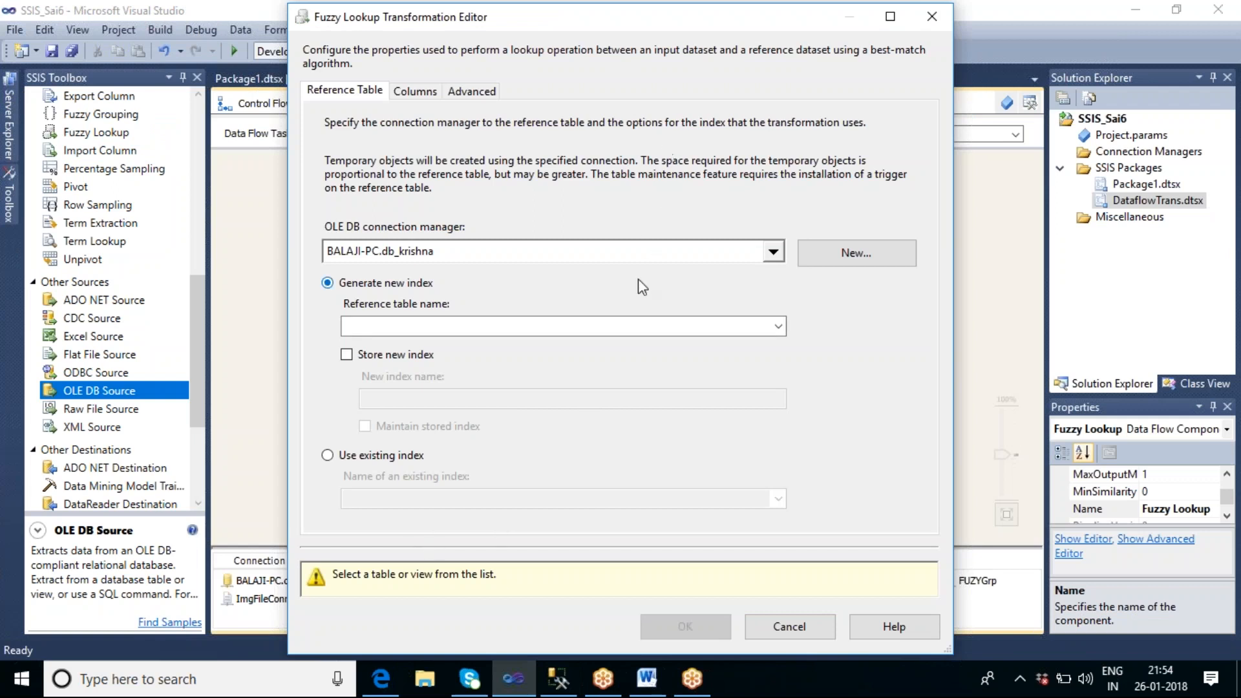
click(779, 327)
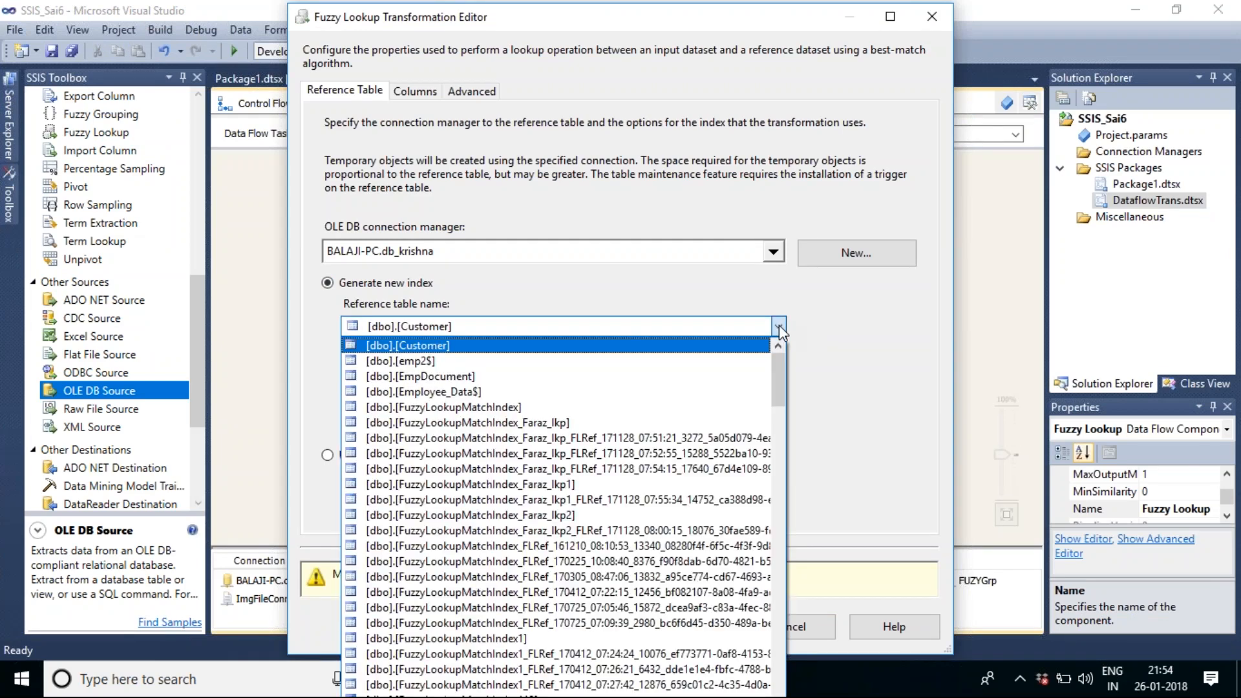
drag(774, 373, 788, 471)
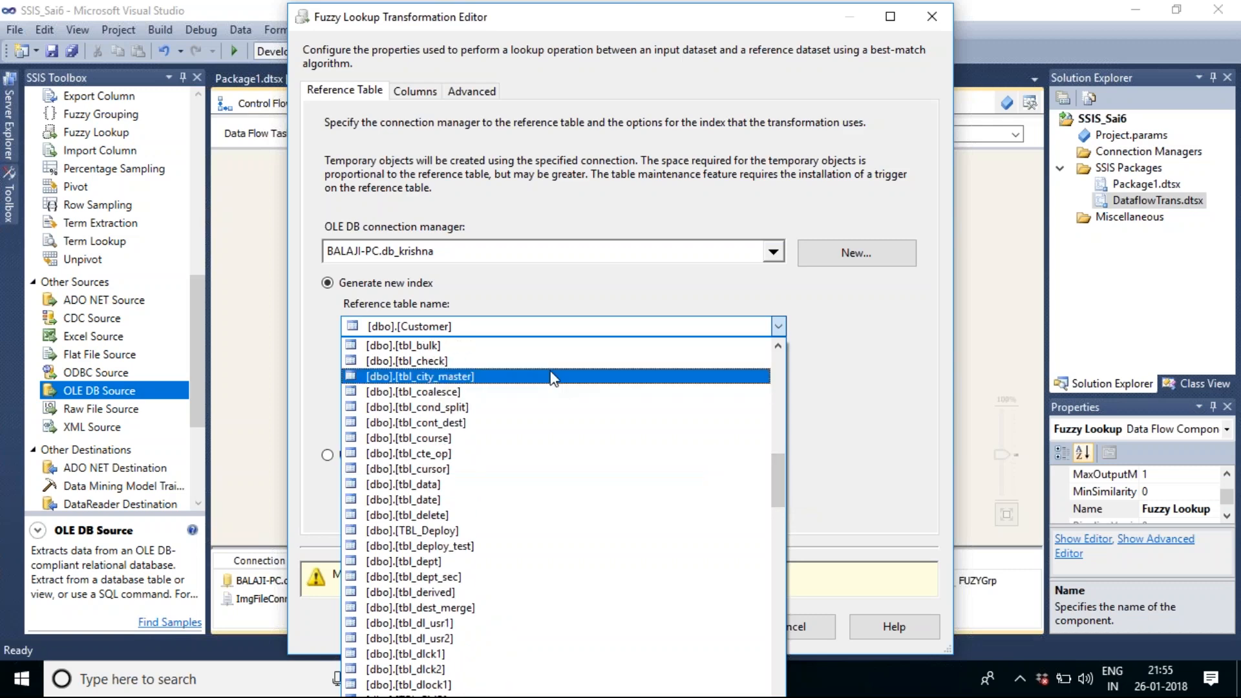
click(552, 376)
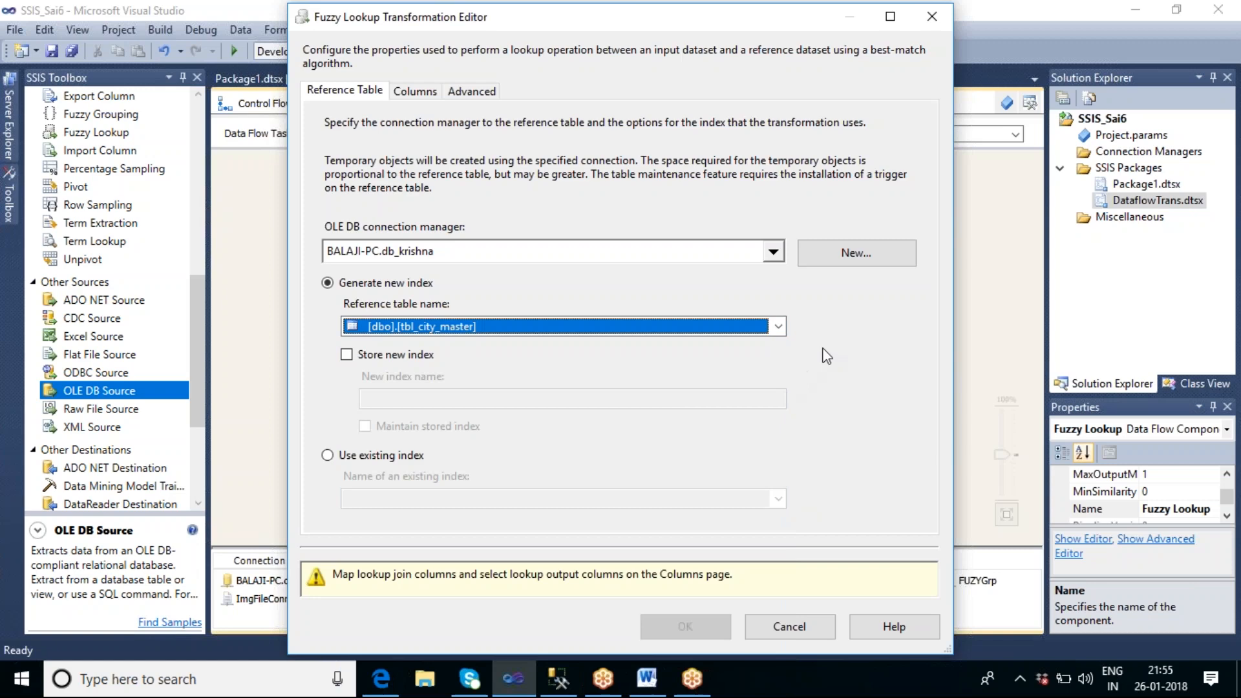
Step: Enable storing the new index and append a first name to the index name FuzzyLookupMatchIndex
click(346, 354)
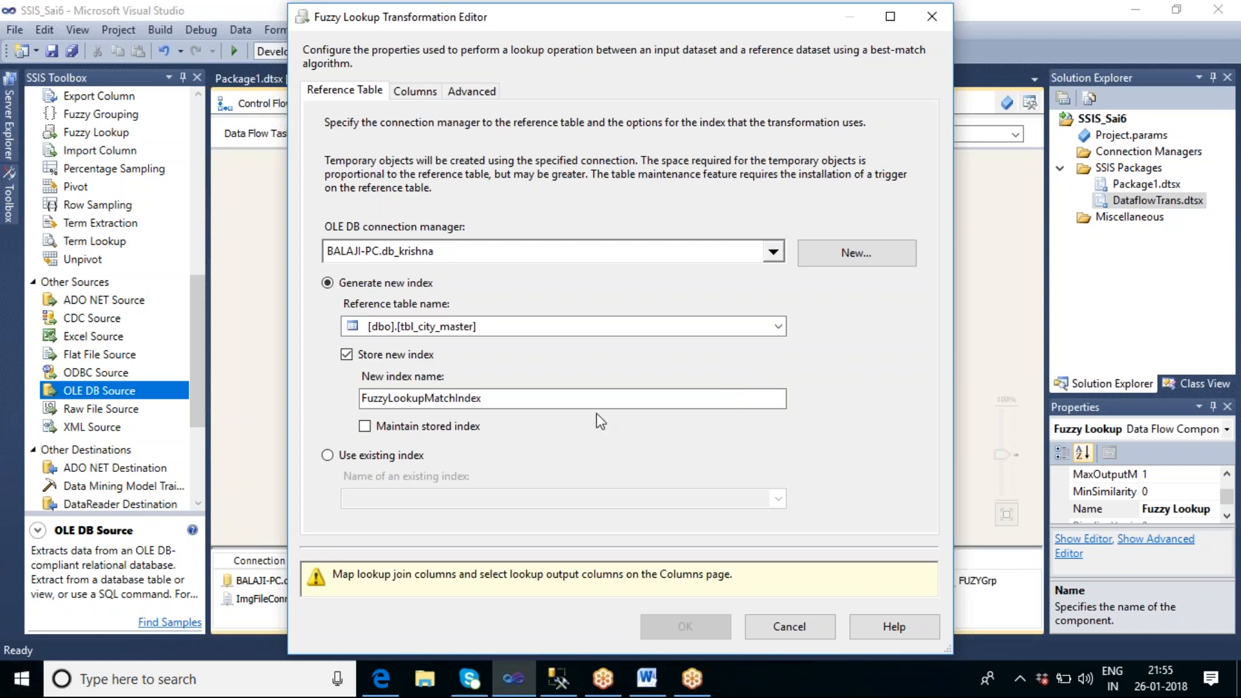
click(525, 404)
text(p)
key(BackSpace)
text(P)
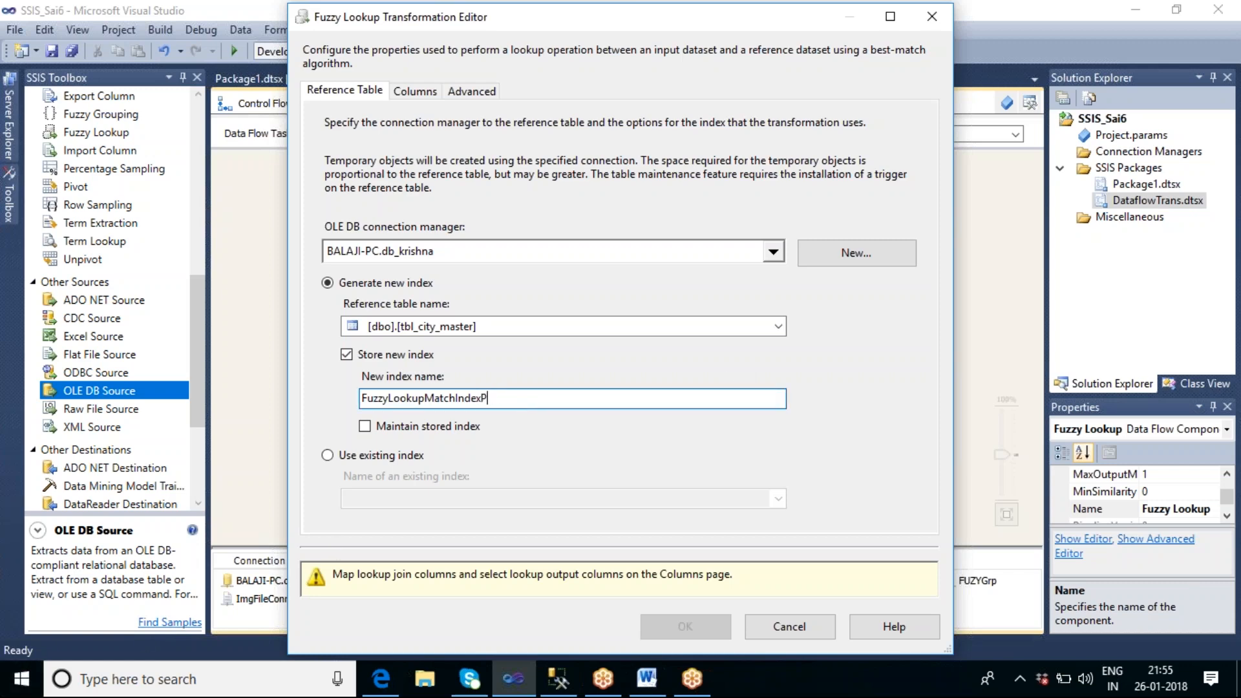
text(rass)
key(BackSpace)
text(ad)
Step: Map the input column City to the lookup column City_Name and widen the Pass Through column
click(413, 92)
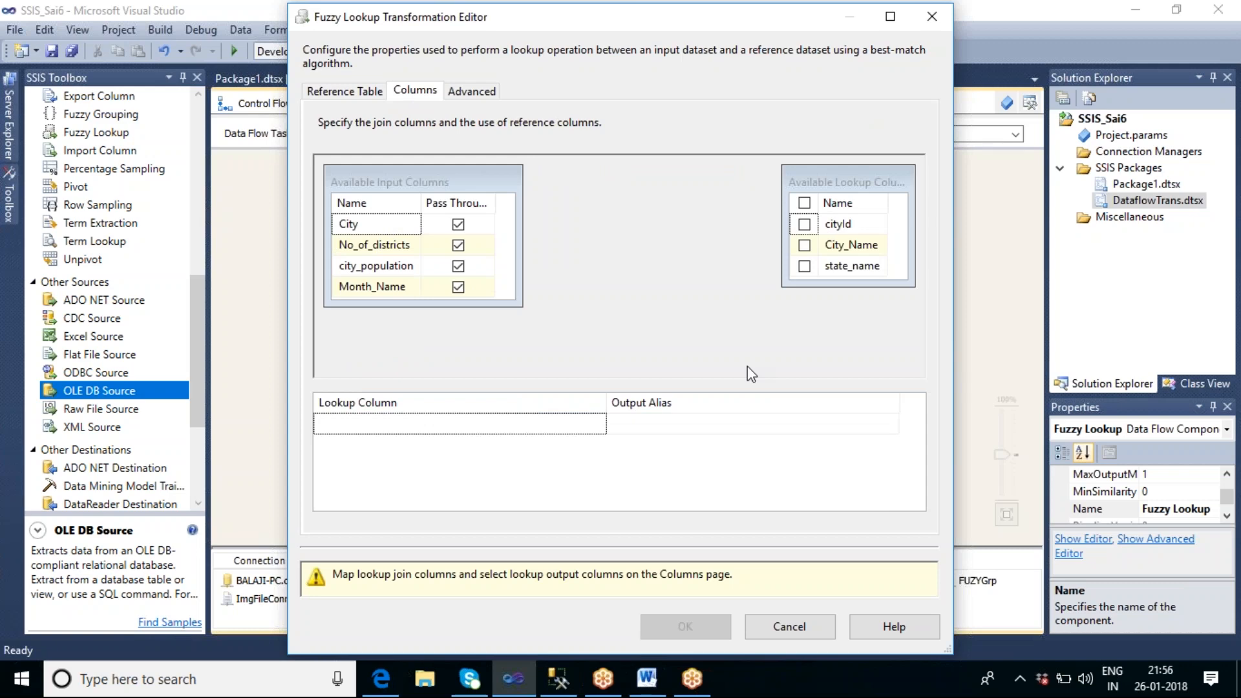
click(365, 223)
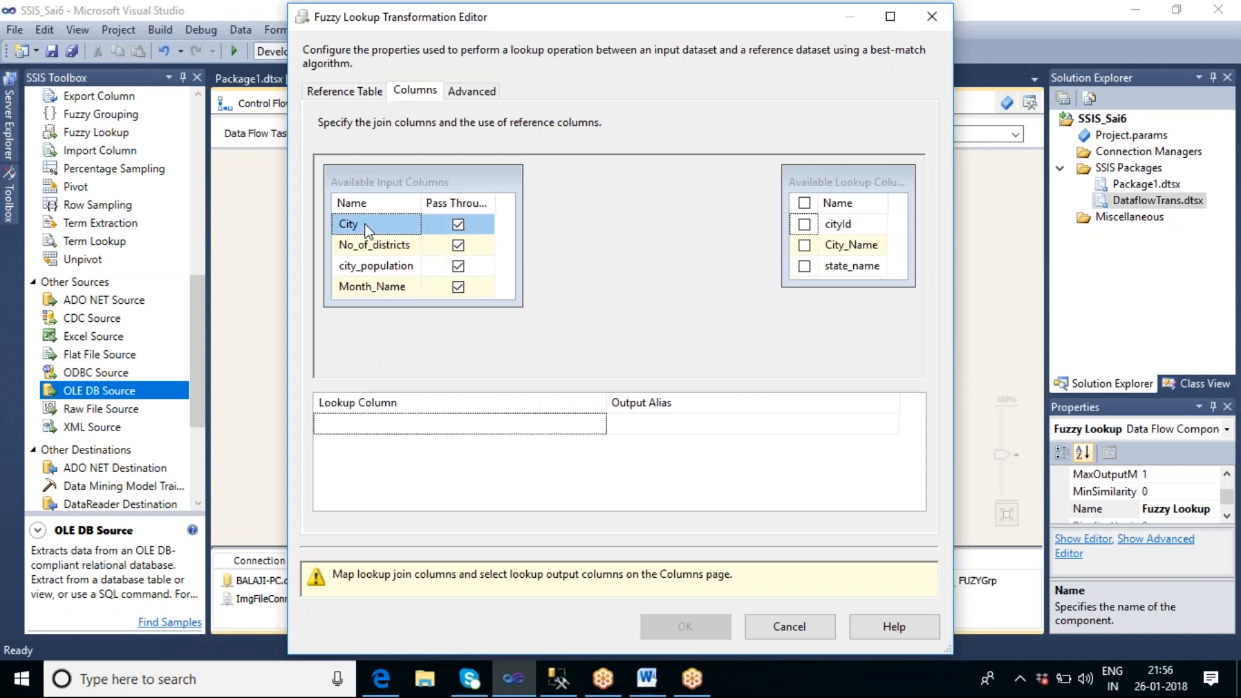
drag(366, 223, 841, 246)
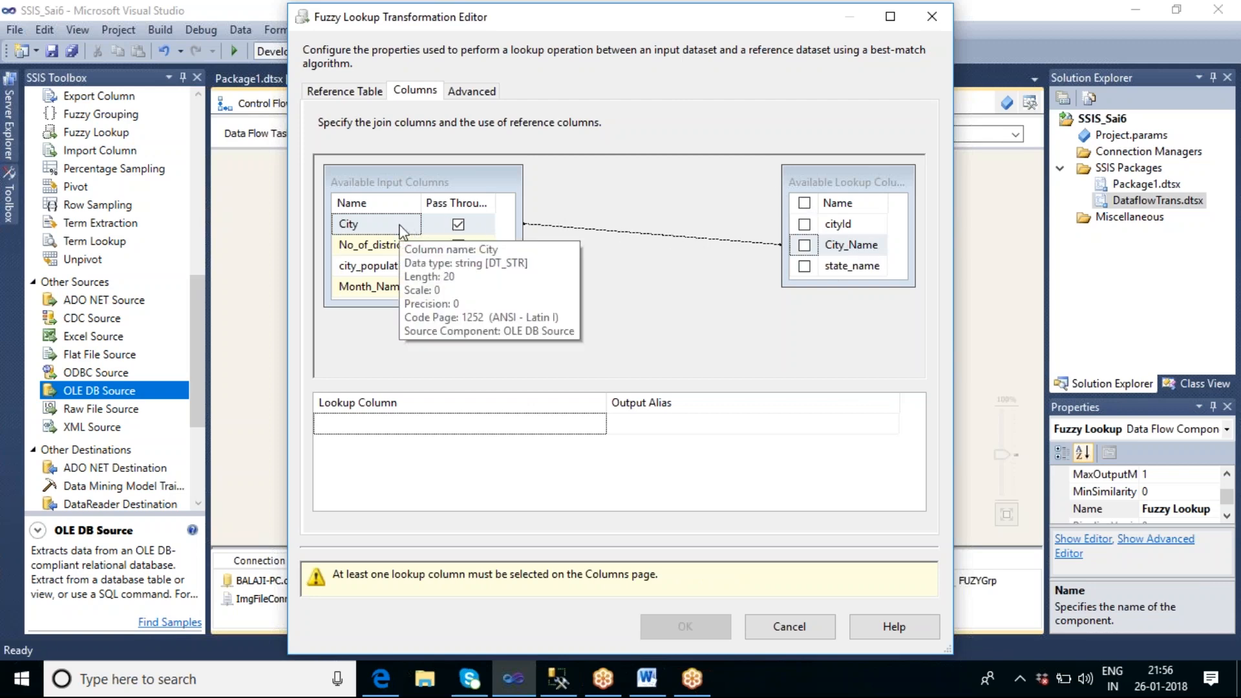
drag(494, 208, 507, 208)
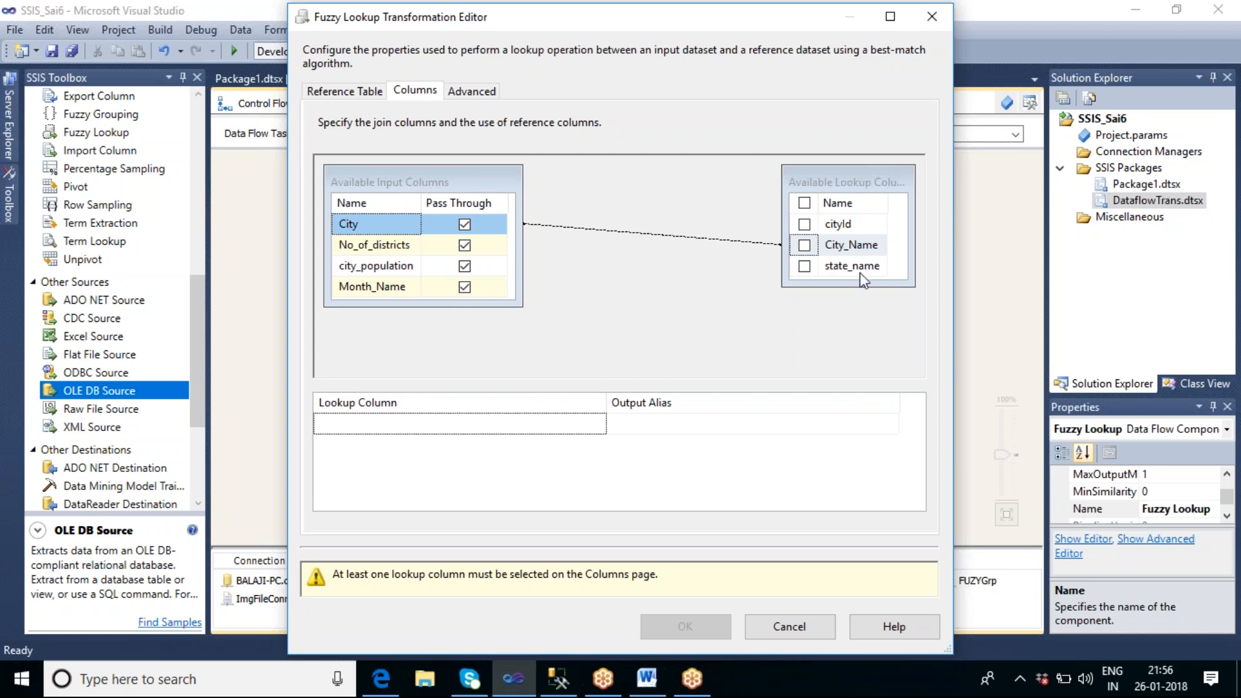
Step: Add the reference columns City_Name and state_name to the Fuzzy Lookup output
click(804, 246)
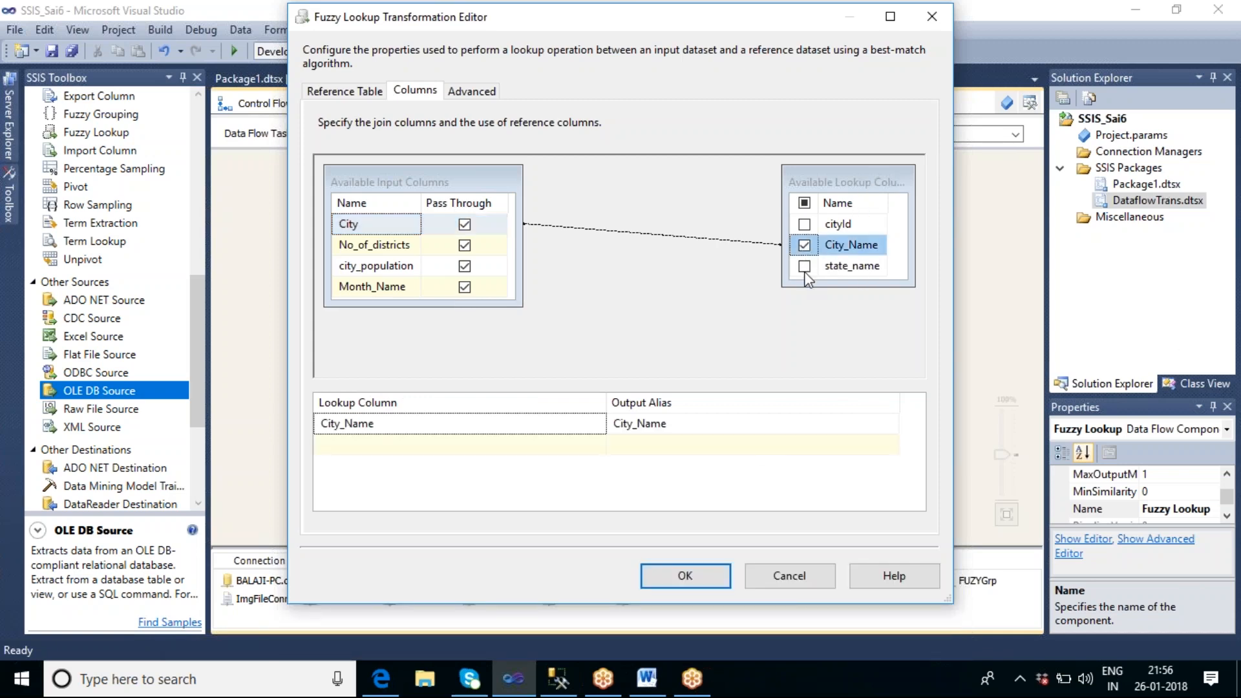
click(804, 266)
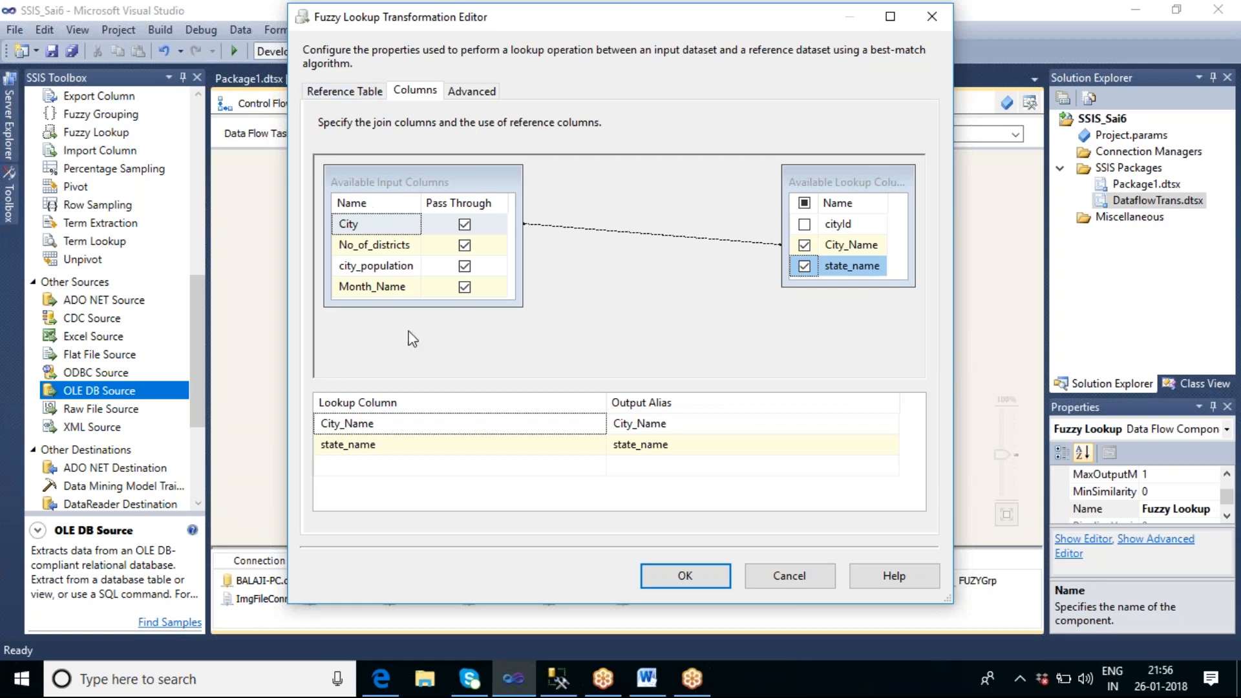
mouse_move(861, 250)
Step: Set the Fuzzy Lookup's similarity threshold to 0.99 and accept the transformation settings
click(488, 96)
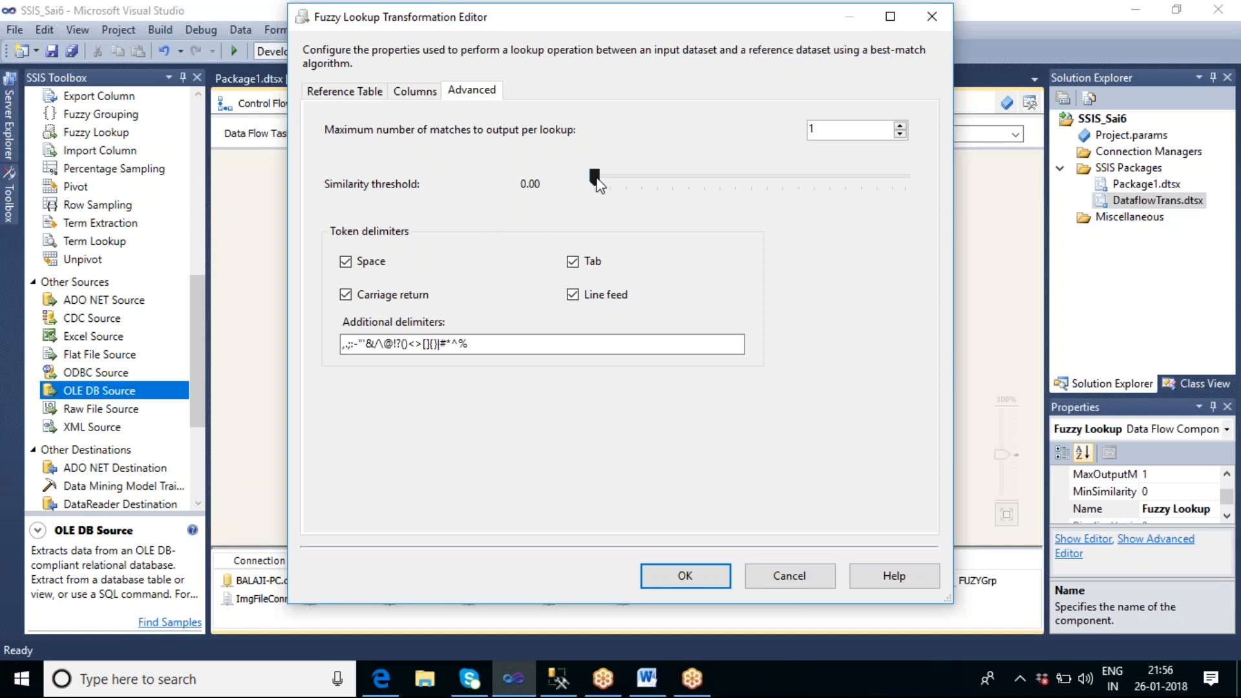
drag(595, 181, 919, 175)
click(704, 570)
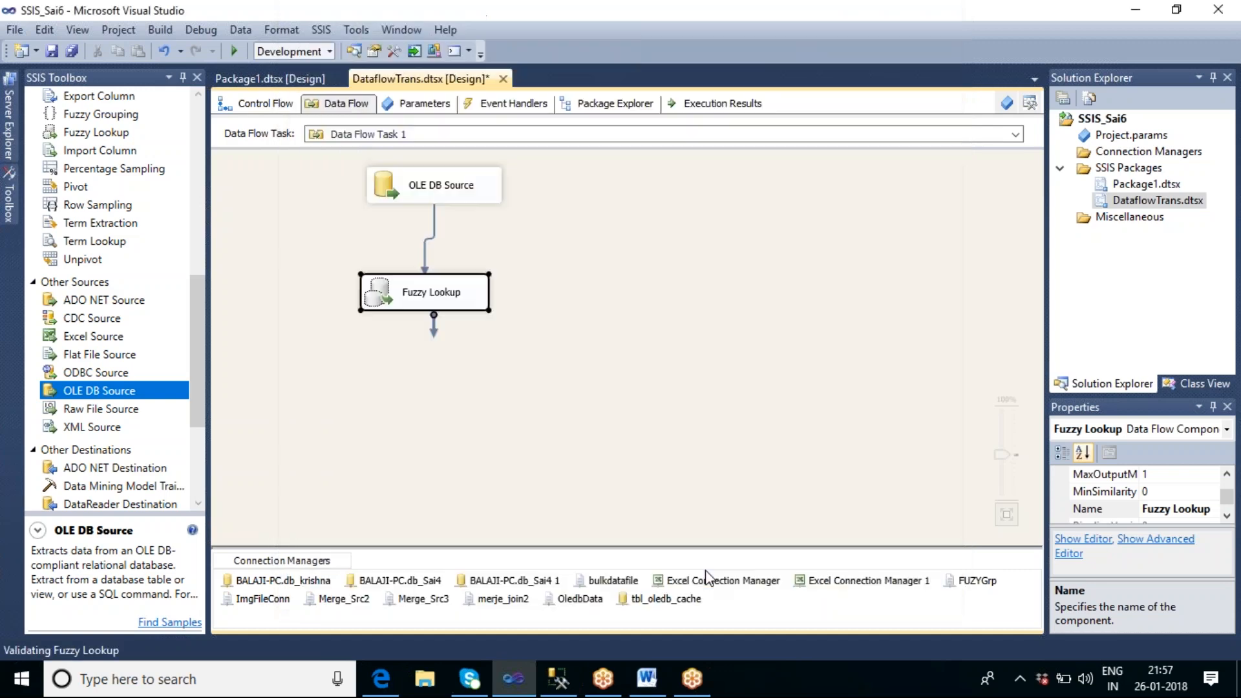
click(721, 270)
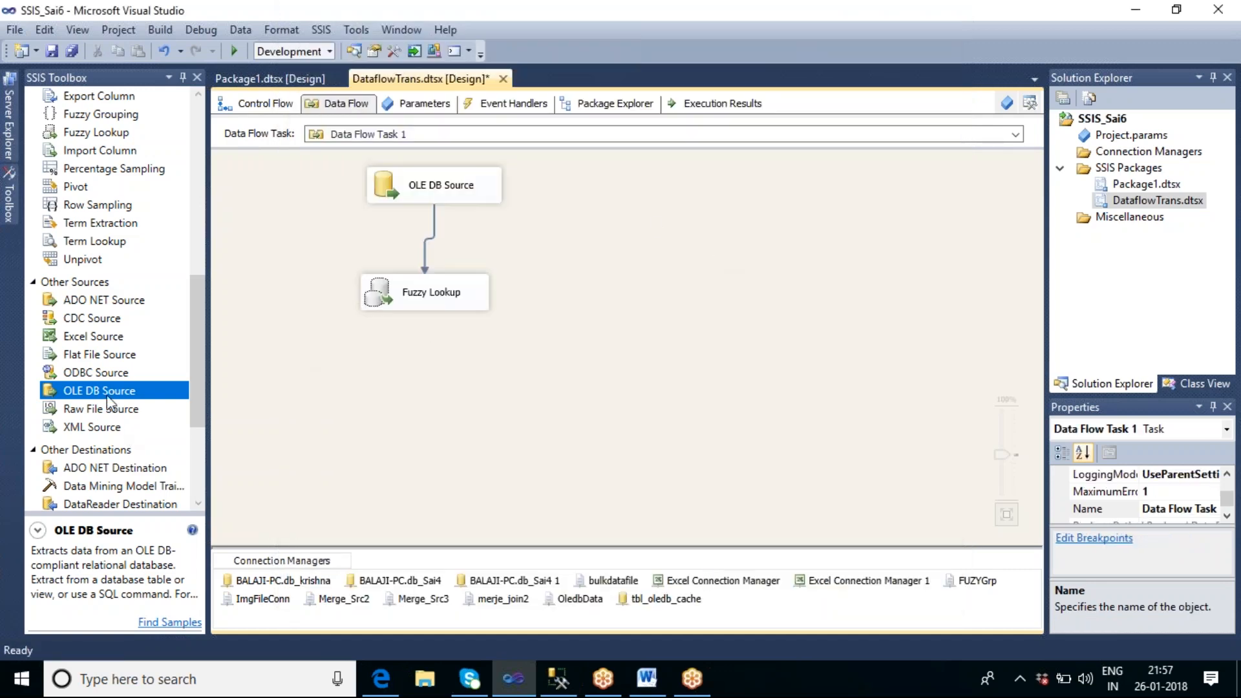
Step: Add an Audit transformation beneath the Fuzzy Lookup and arrange the two components closer together
click(197, 207)
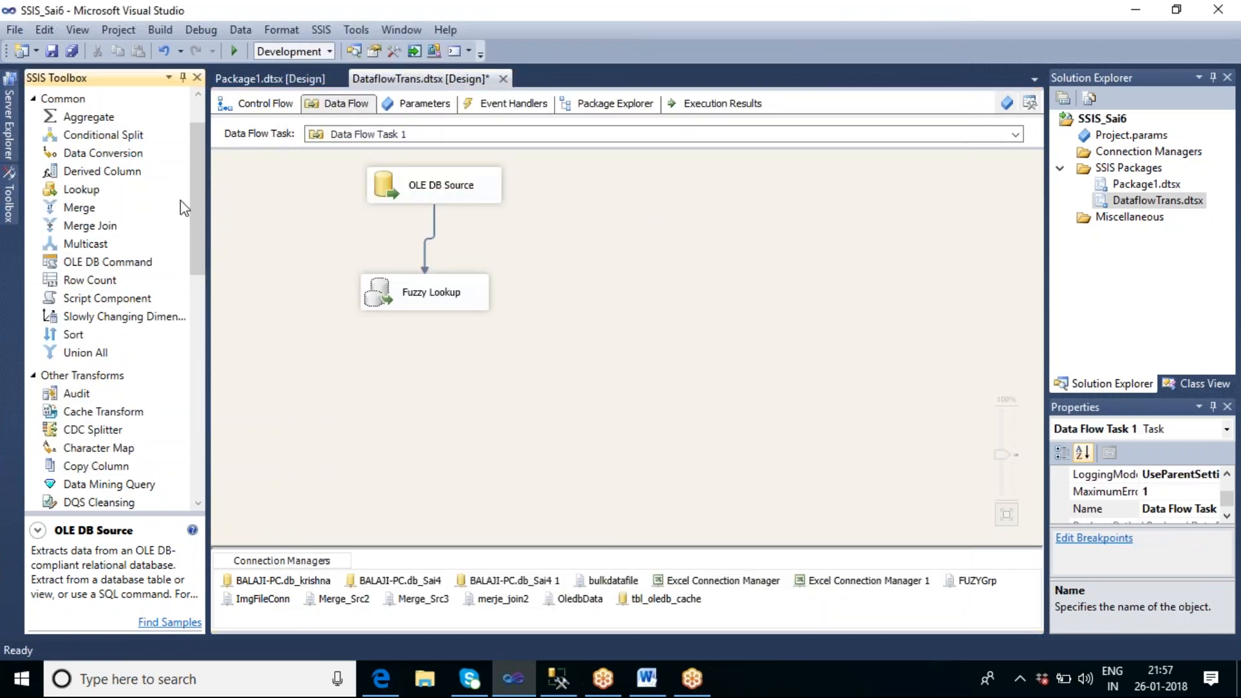
drag(75, 394, 401, 391)
drag(440, 298, 466, 271)
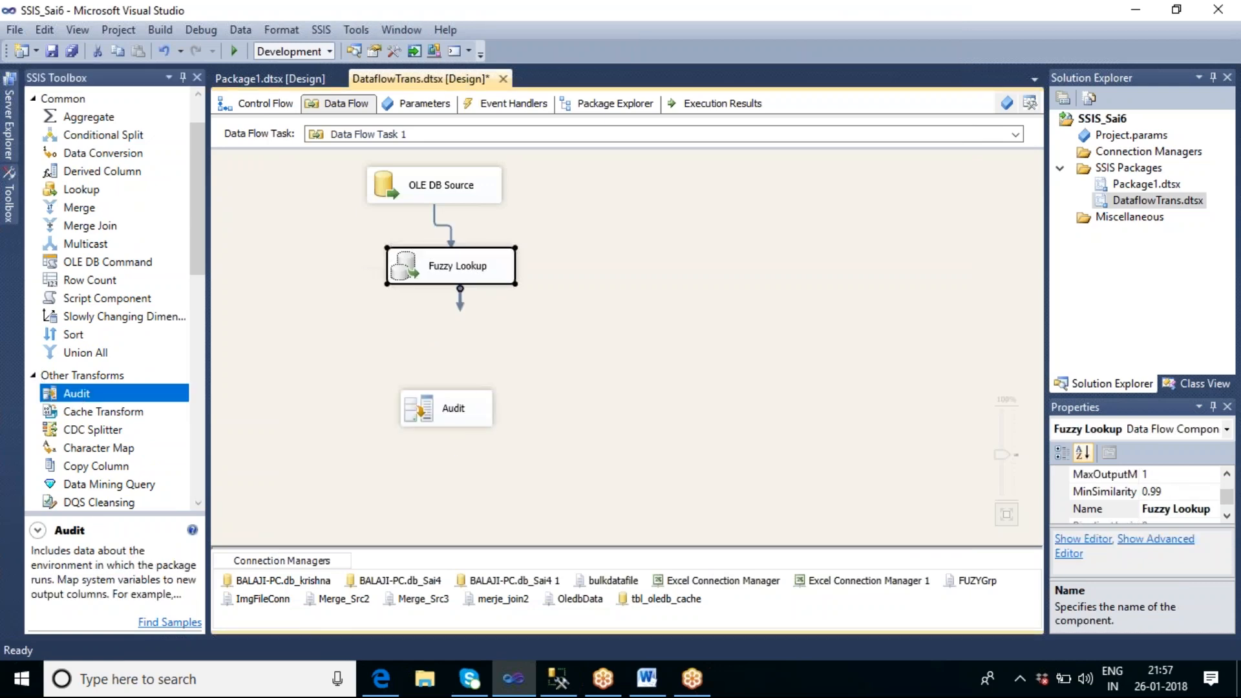
drag(448, 428, 454, 392)
Step: Connect the Fuzzy Lookup output to the Audit transformation and straighten the connecting path
click(456, 271)
drag(453, 298, 452, 368)
click(533, 390)
drag(463, 274, 459, 288)
click(585, 337)
Step: Enable a data viewer showing all columns on the path between Fuzzy Lookup and Audit
click(450, 336)
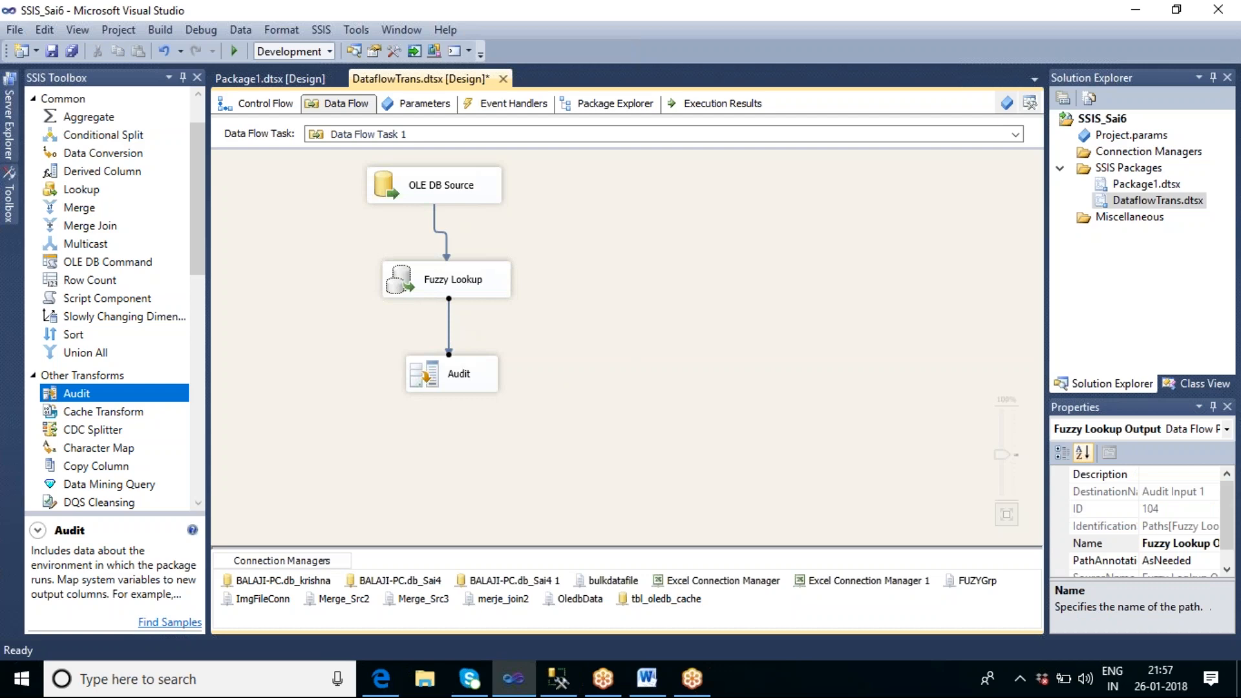
double_click(449, 332)
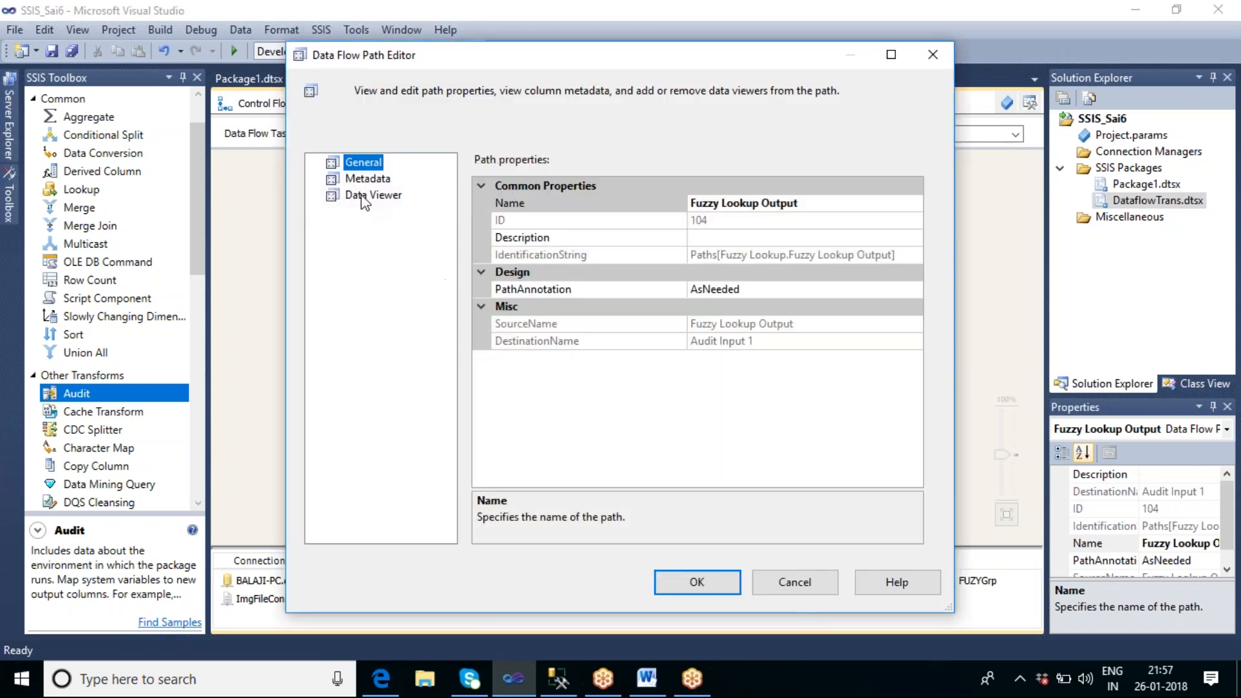
click(363, 195)
click(472, 163)
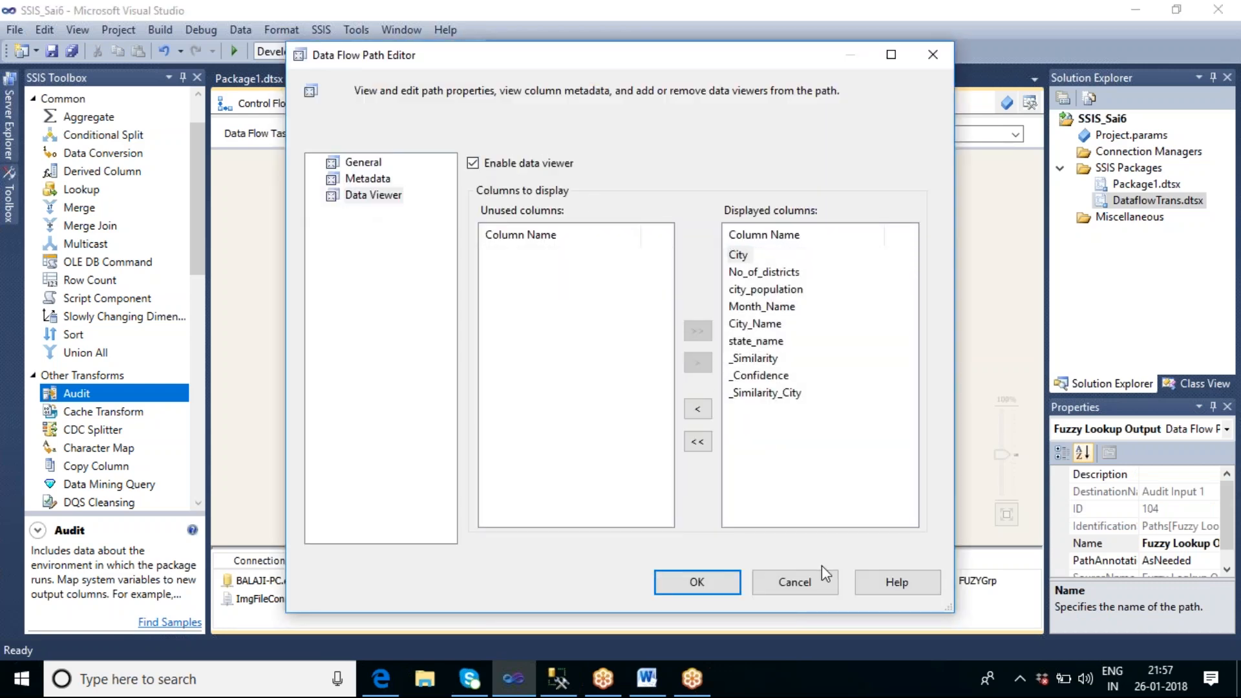
click(706, 581)
mouse_move(439, 291)
mouse_down()
mouse_move(443, 277)
mouse_move(436, 298)
mouse_up()
click(631, 313)
Step: Execute the data flow task from the design surface
click(579, 259)
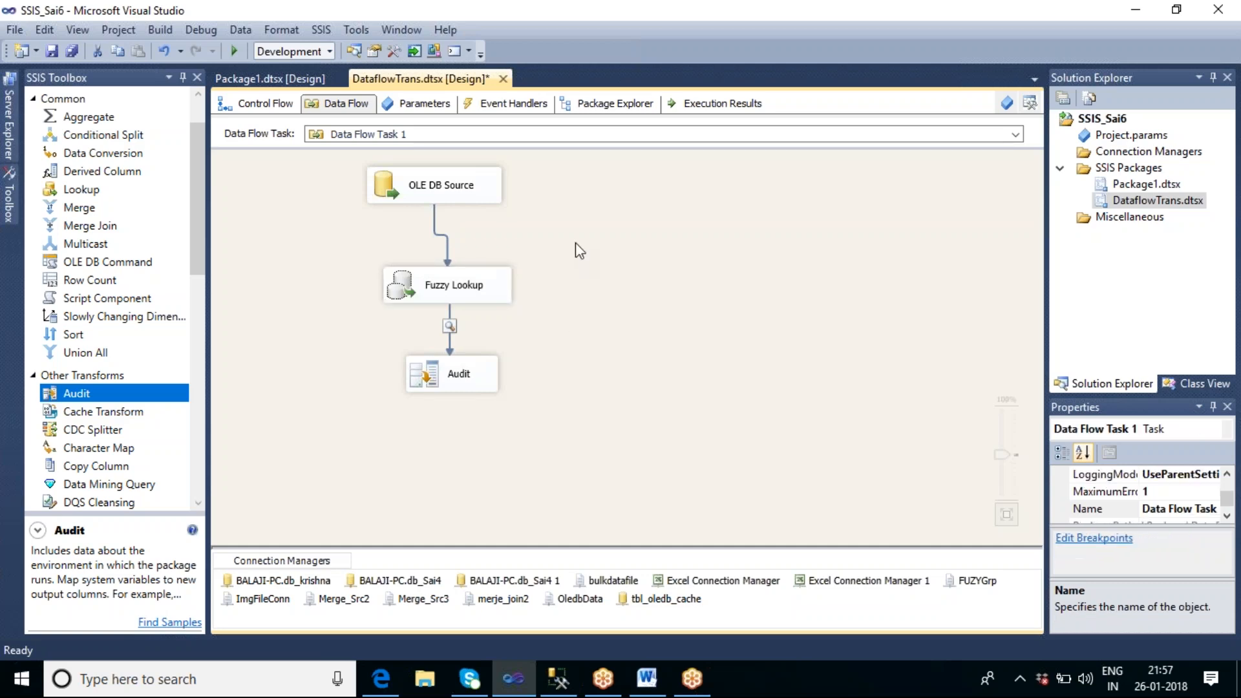
right_click(576, 244)
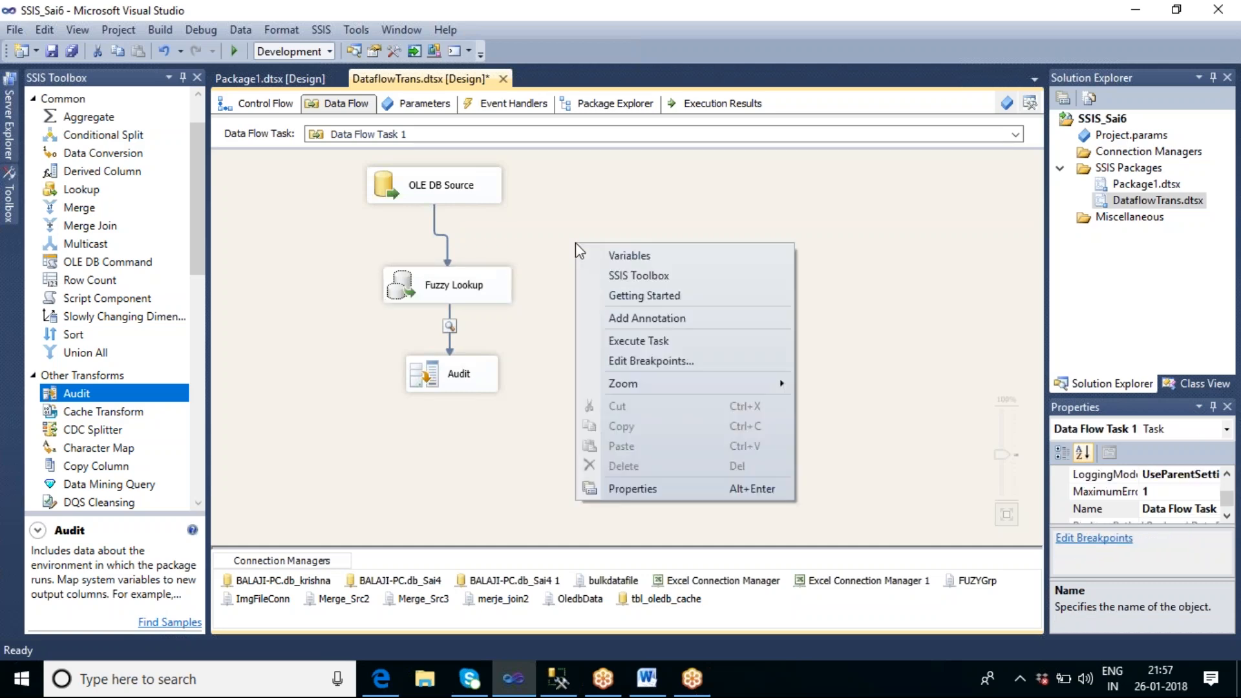
click(662, 347)
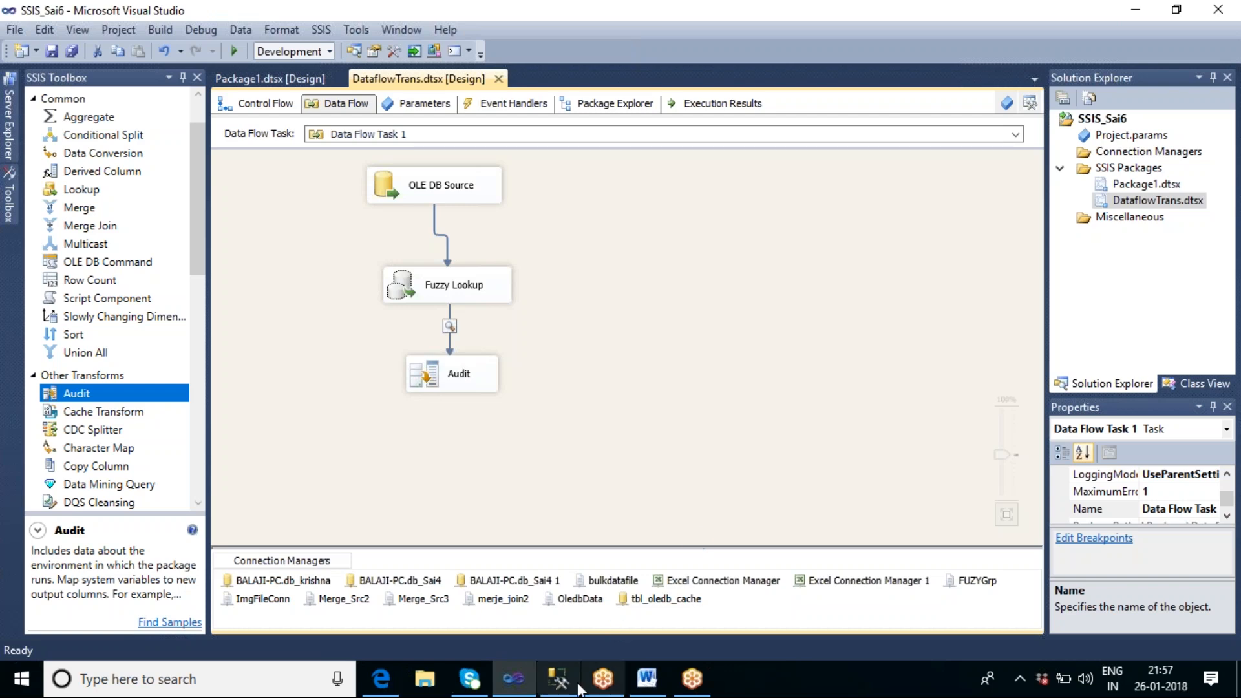
Step: In SQL Server Management Studio, run only the left join of tbl_fuzzy_lkp and tbl_city_master and examine the matches for the Hyderabad spellings
click(554, 682)
click(642, 193)
drag(1042, 168, 39, 186)
key(F5)
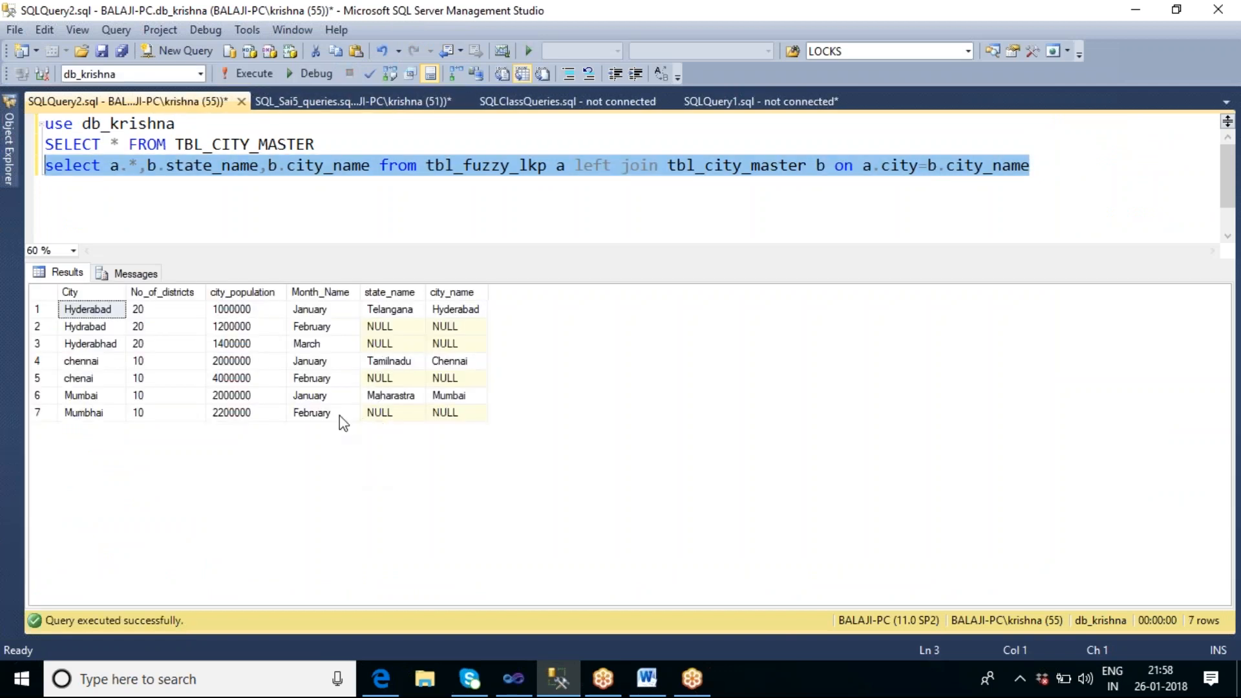
click(40, 326)
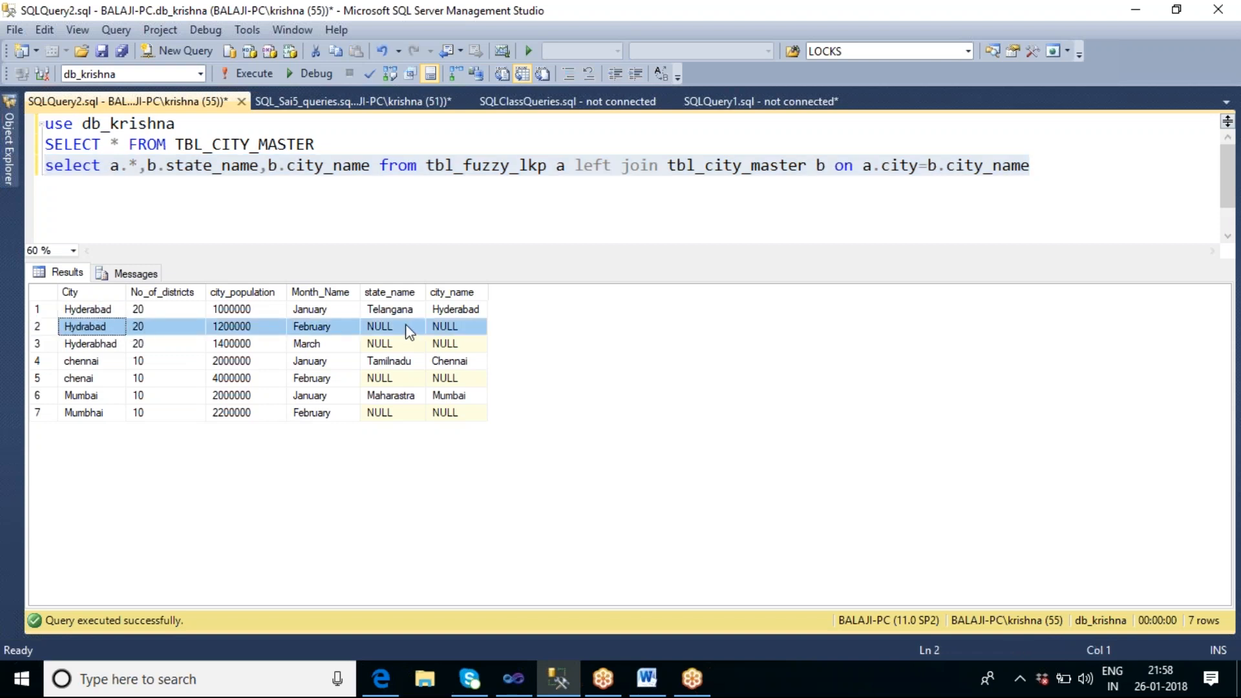
click(452, 312)
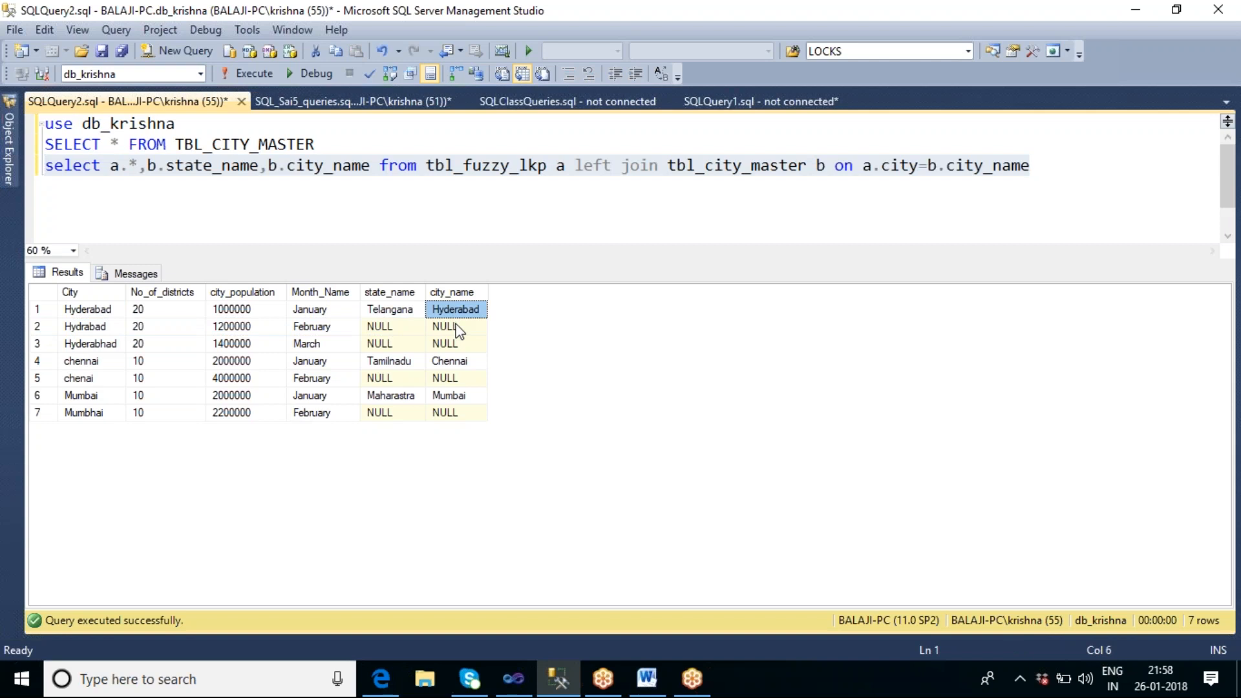
Step: Return to Visual Studio and enlarge the data viewer, widening its No_of_districts and city_population columns
click(519, 688)
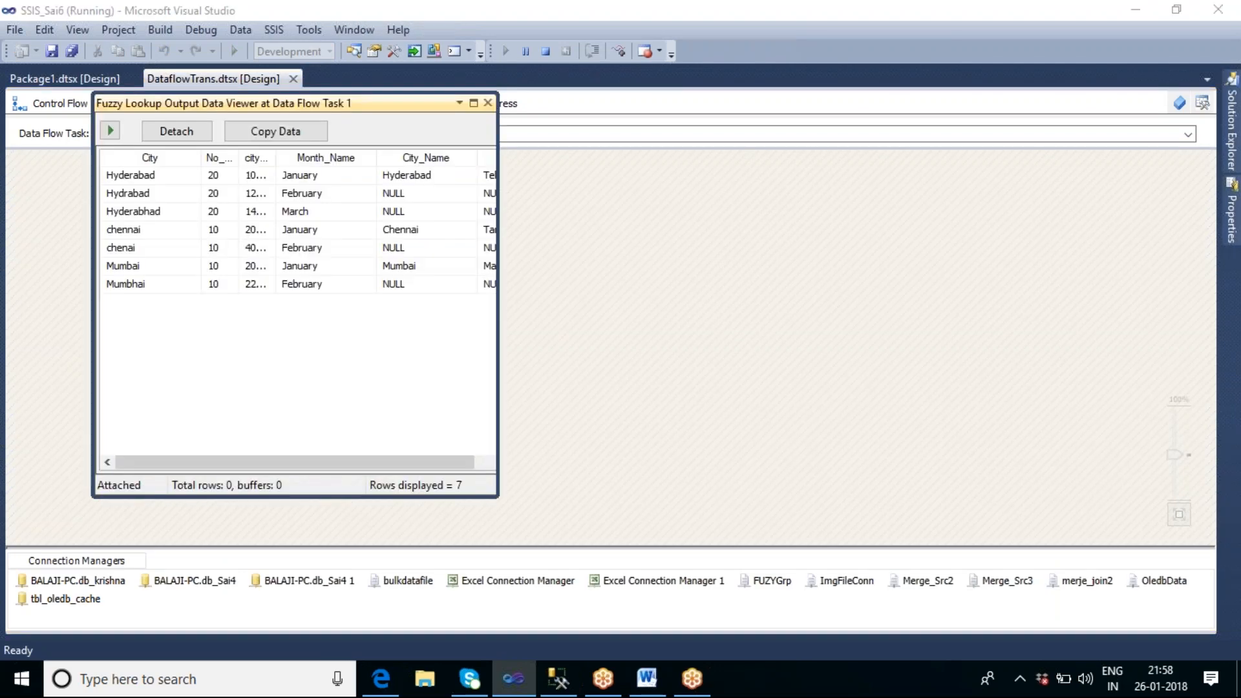
drag(498, 403, 824, 404)
drag(240, 166, 333, 154)
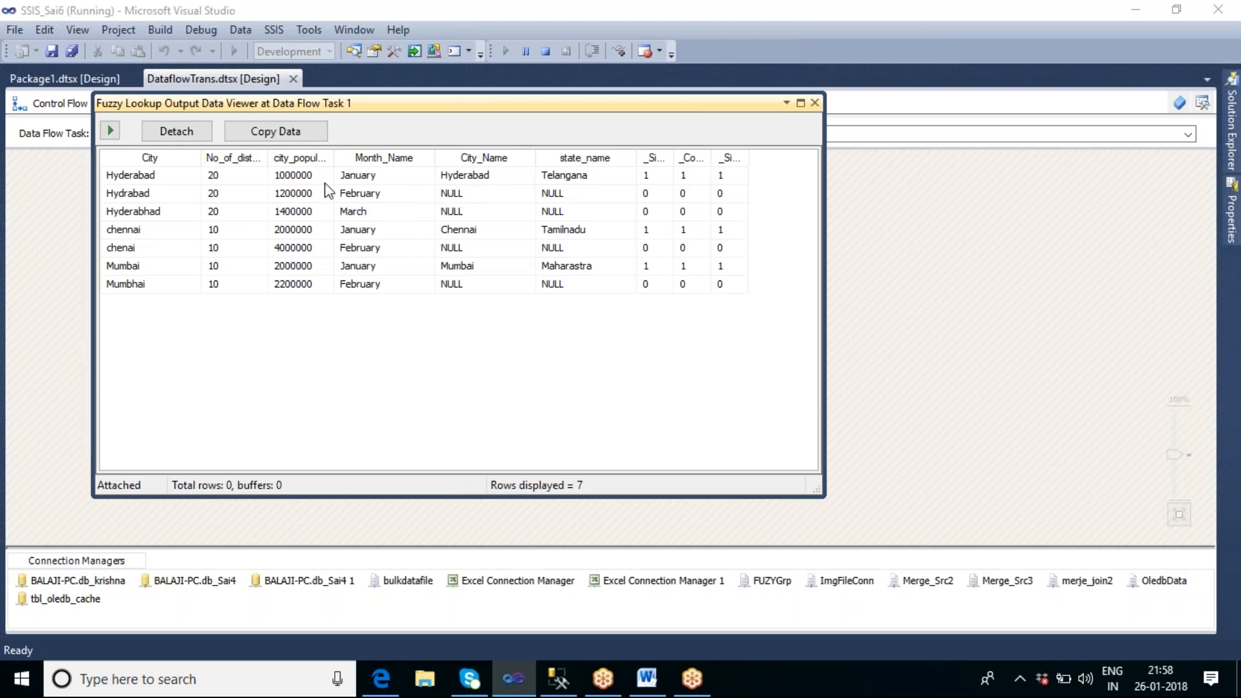
Step: Compare the Hyderabad and Hydrabad rows in the data viewer, then close it and stop debugging
click(133, 179)
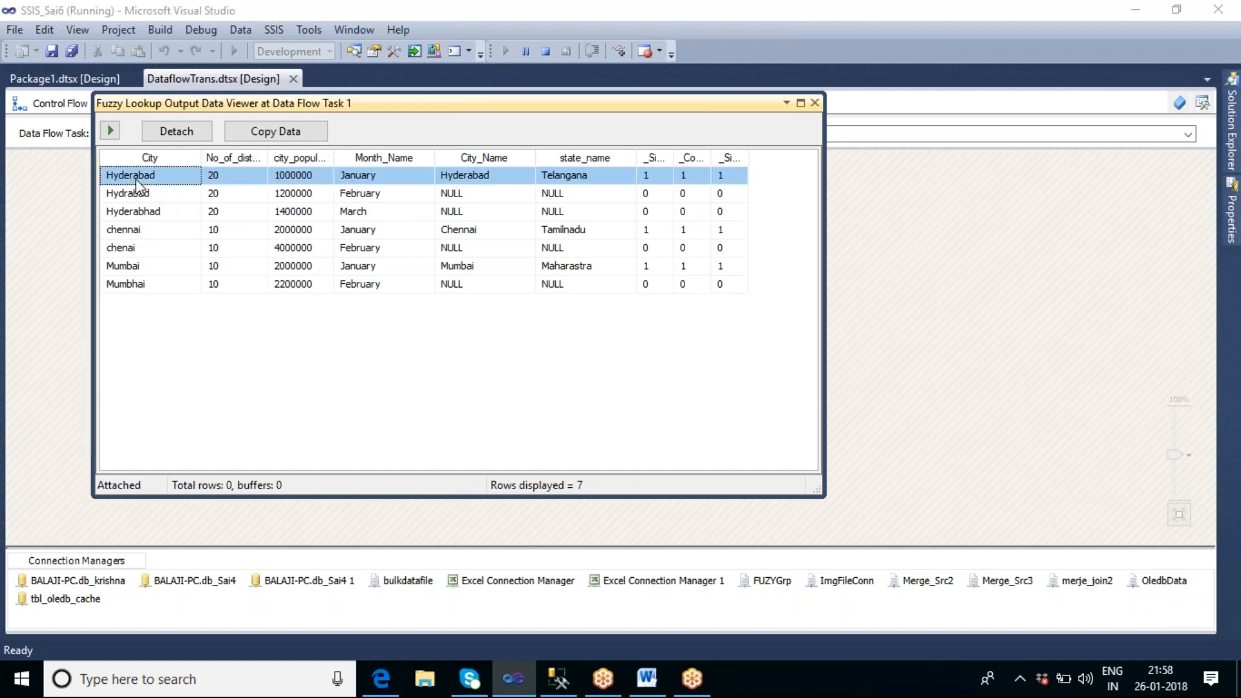
click(446, 182)
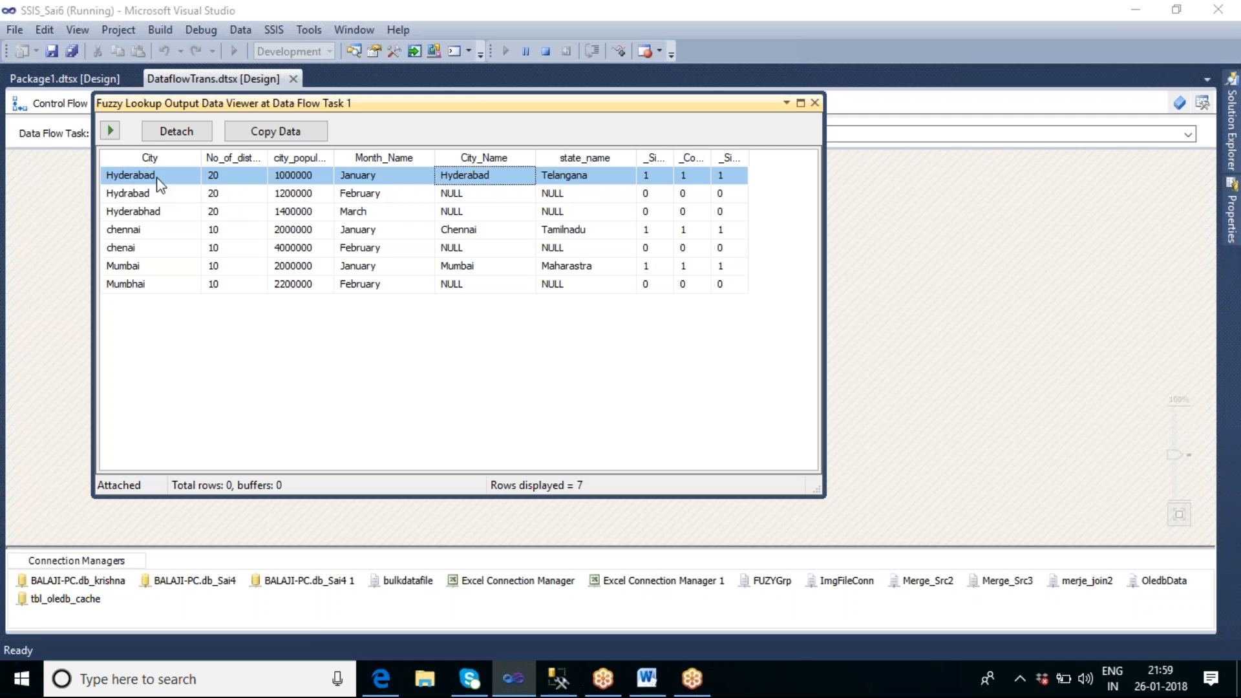
click(585, 176)
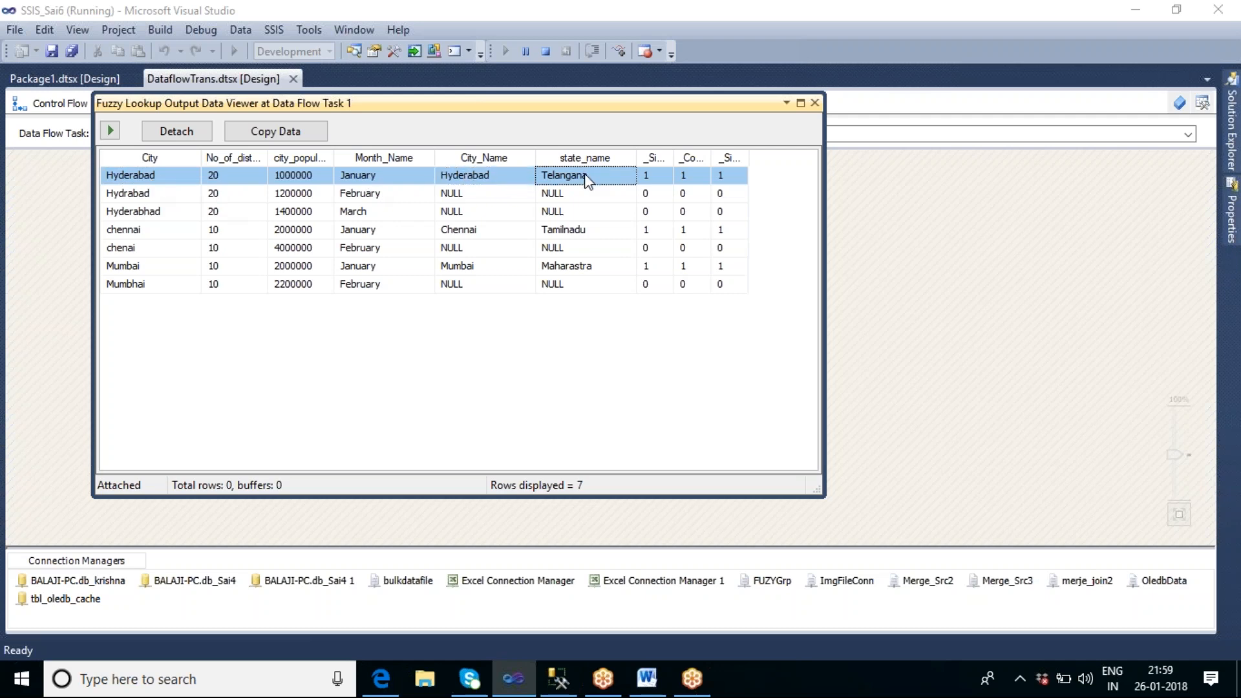
click(149, 194)
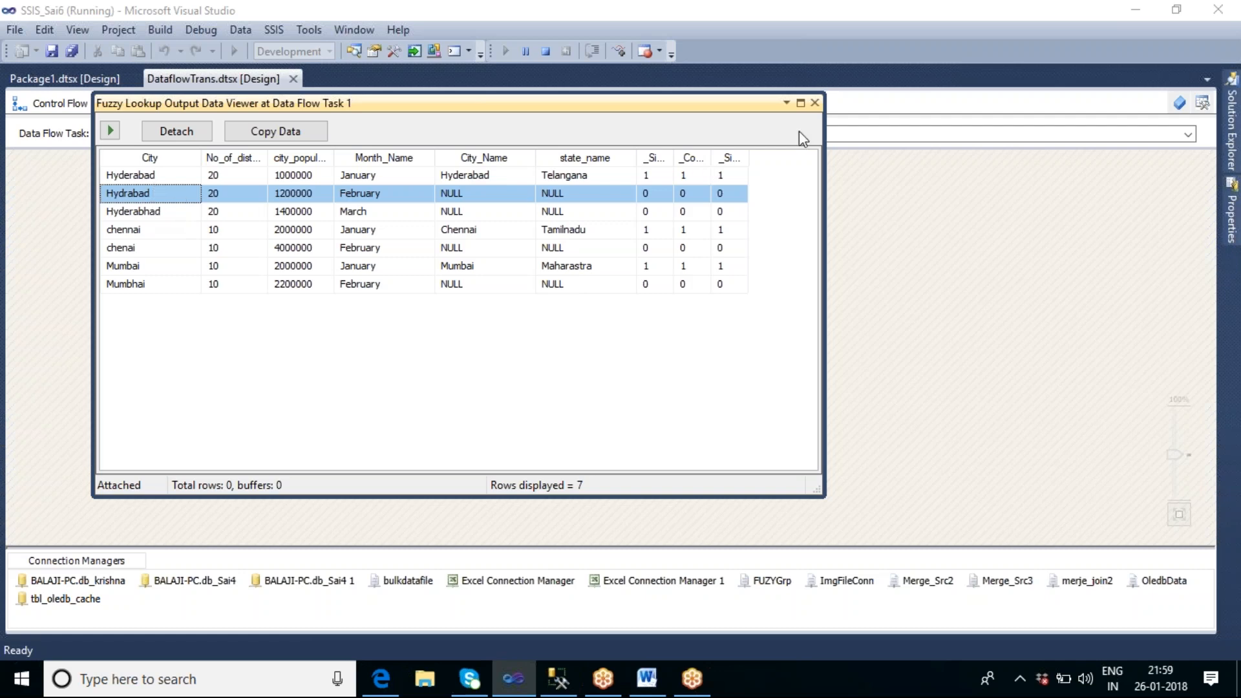
click(814, 104)
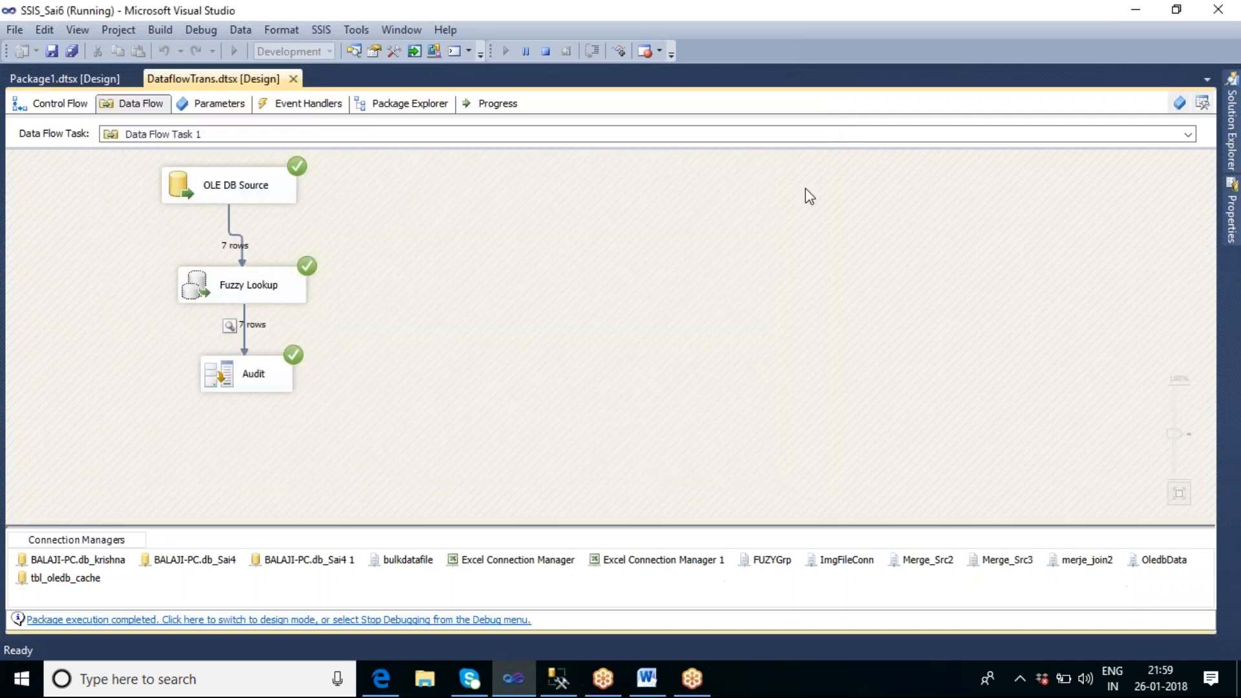
click(548, 56)
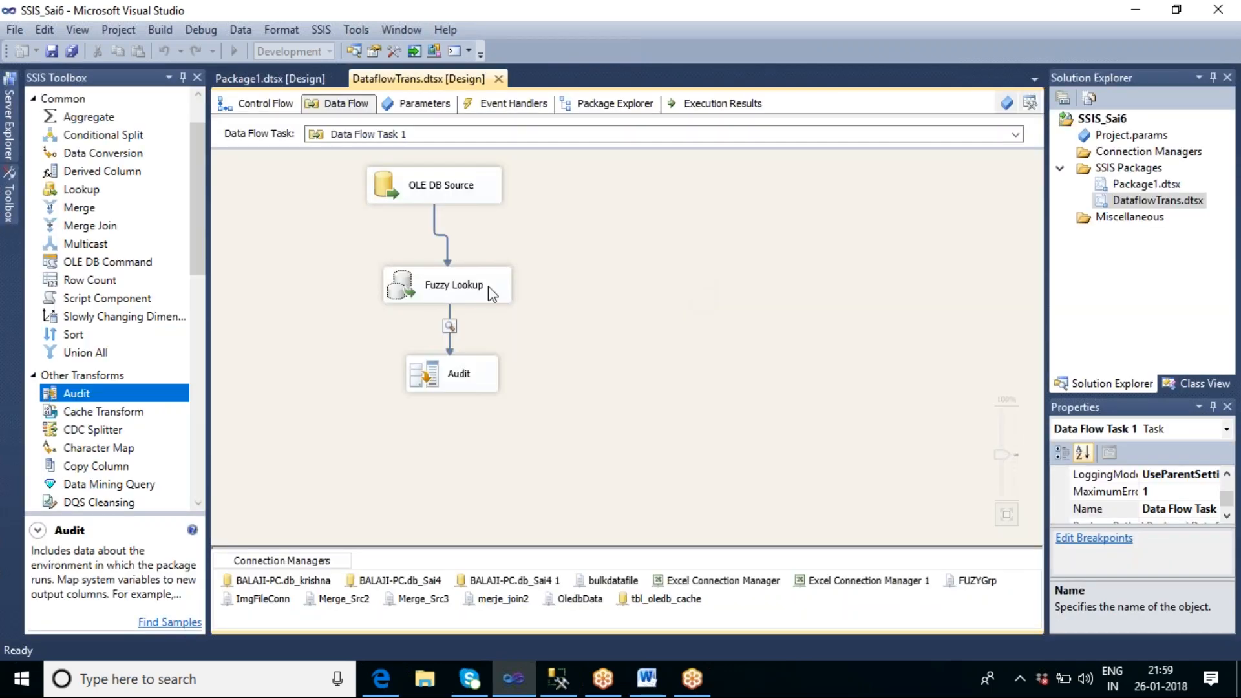
Step: Lower the Fuzzy Lookup's similarity threshold to 0.90 and accept the change
click(491, 292)
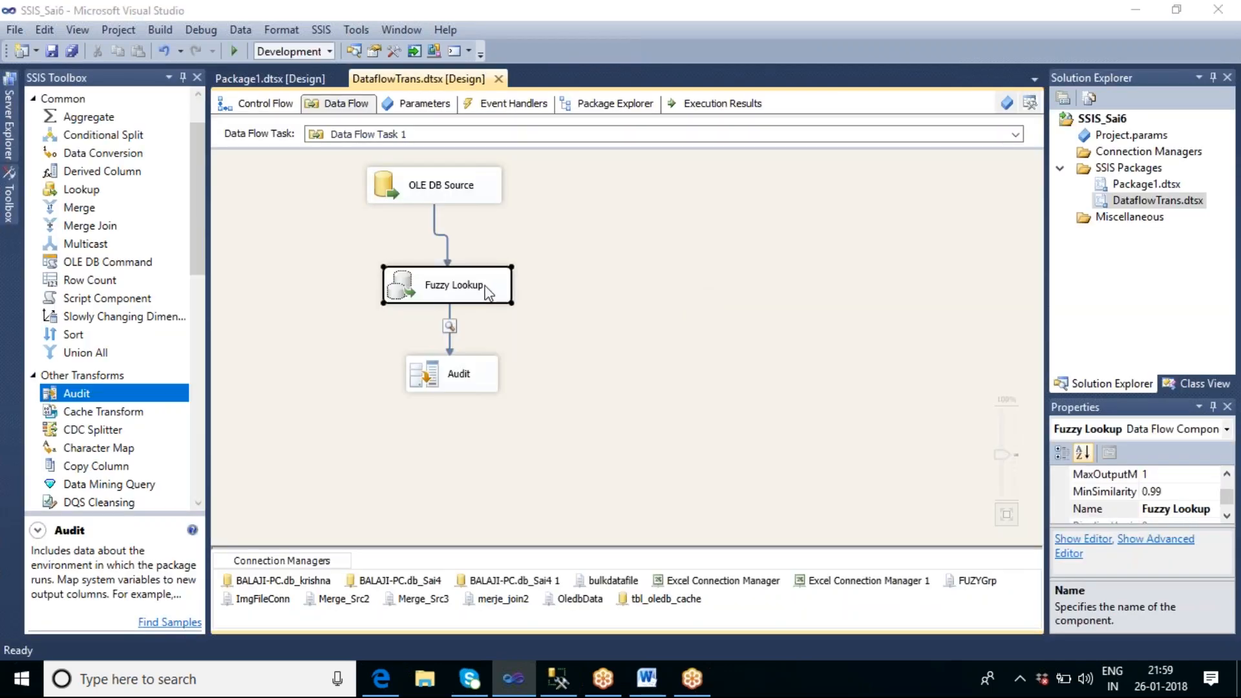
double_click(485, 286)
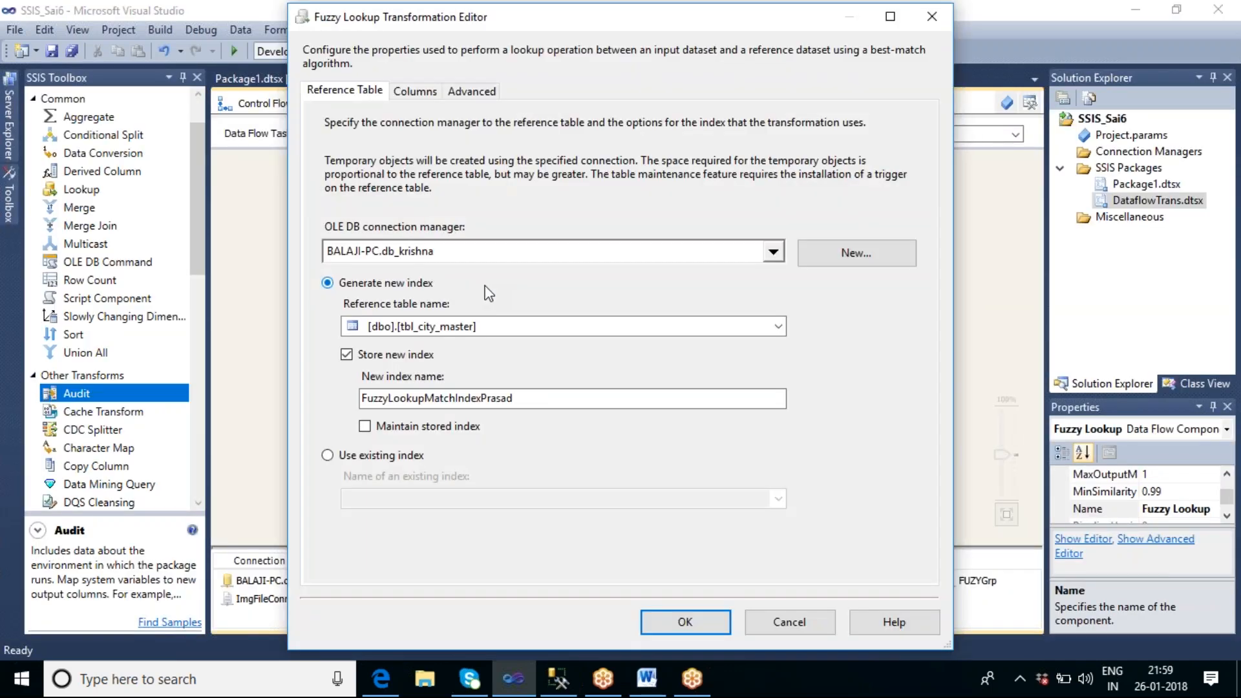
click(485, 101)
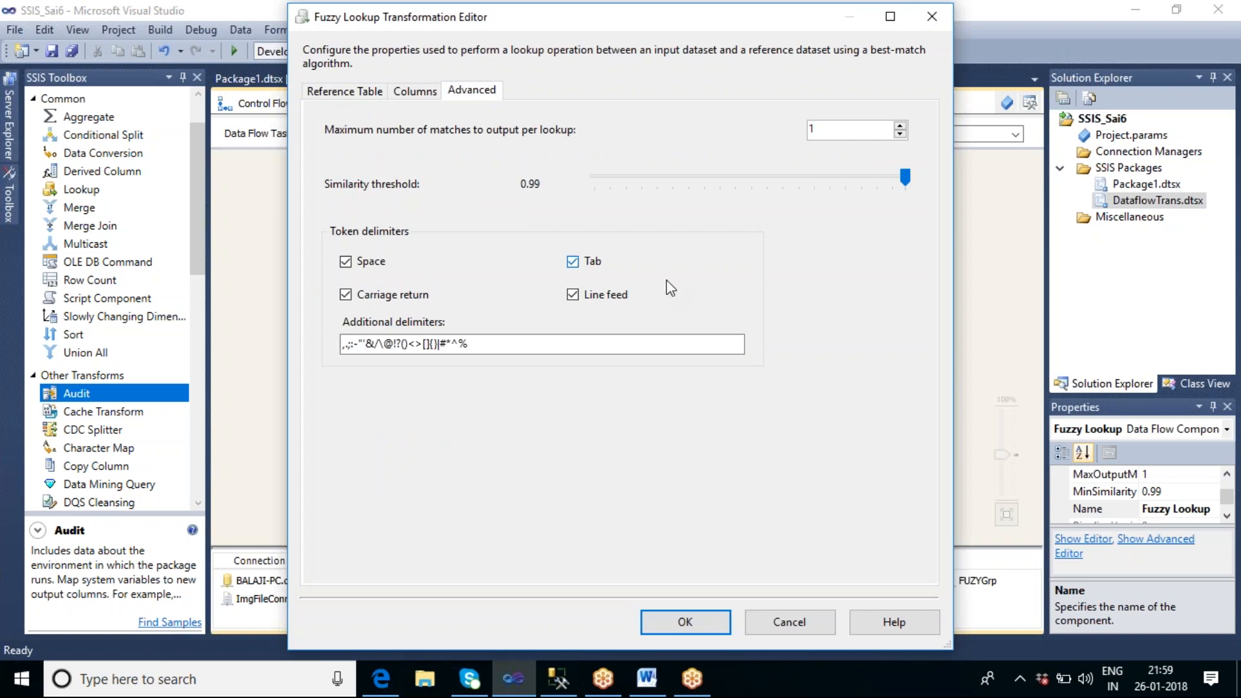
drag(903, 183, 878, 191)
click(684, 625)
click(692, 347)
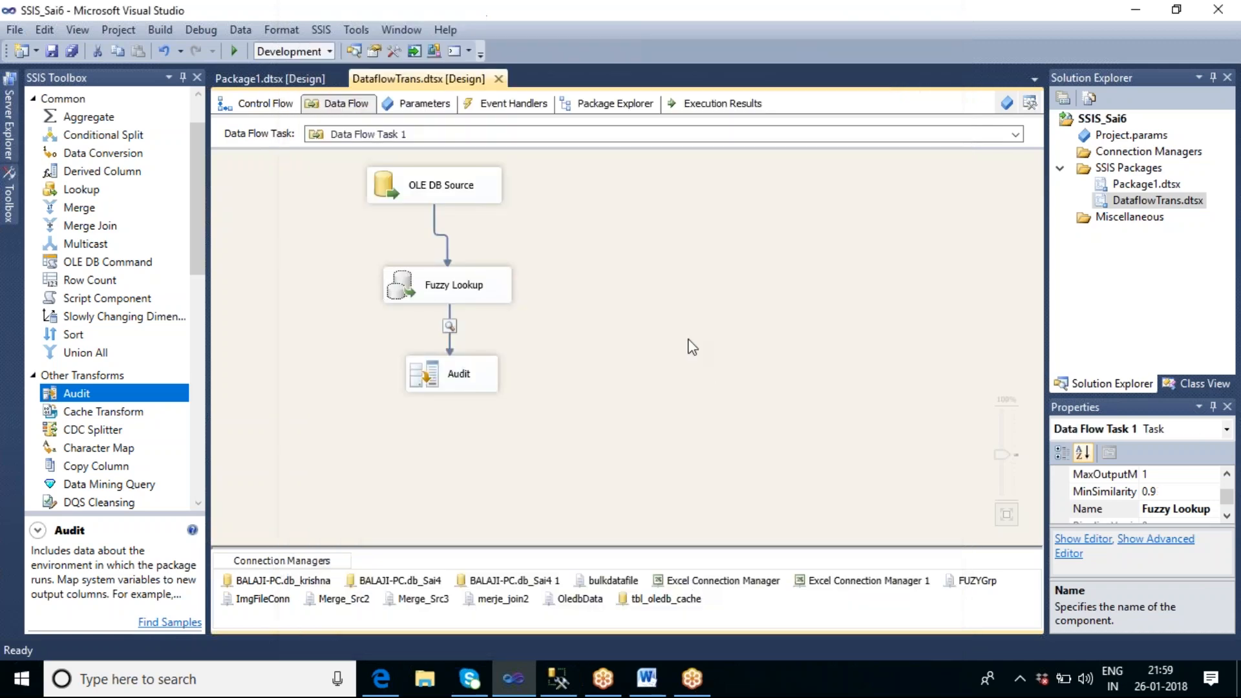
Step: Run the data flow task again to test the 0.90 similarity threshold
right_click(597, 219)
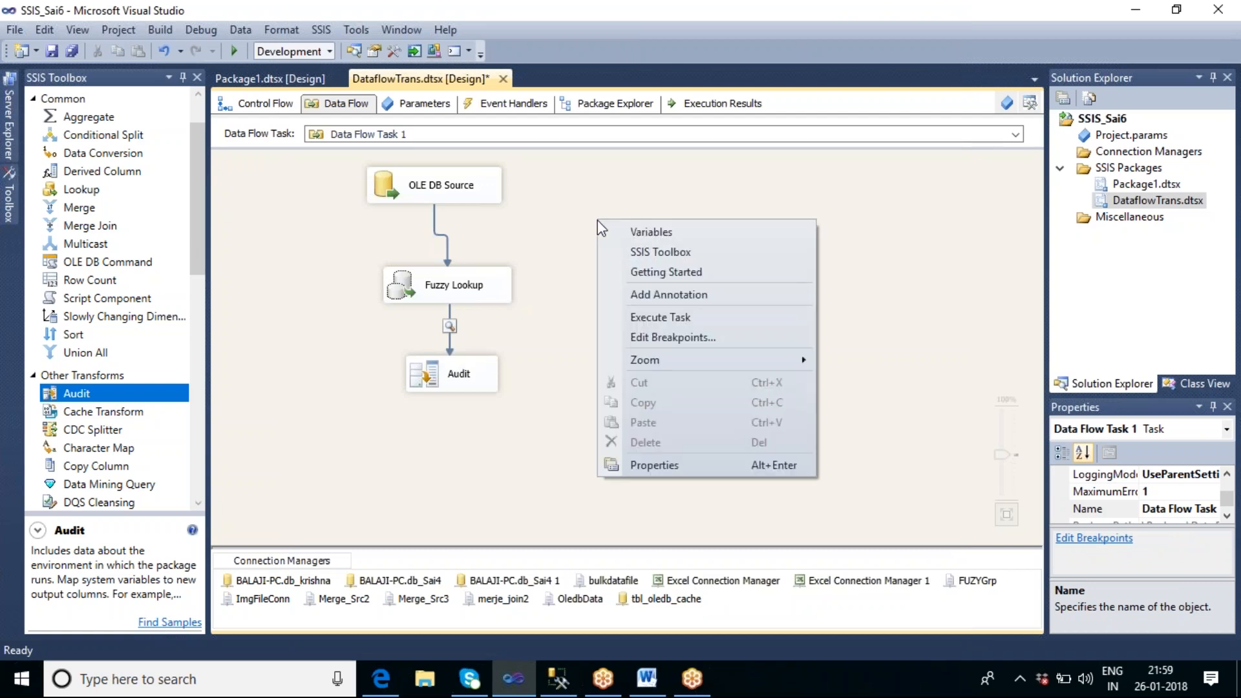
click(646, 316)
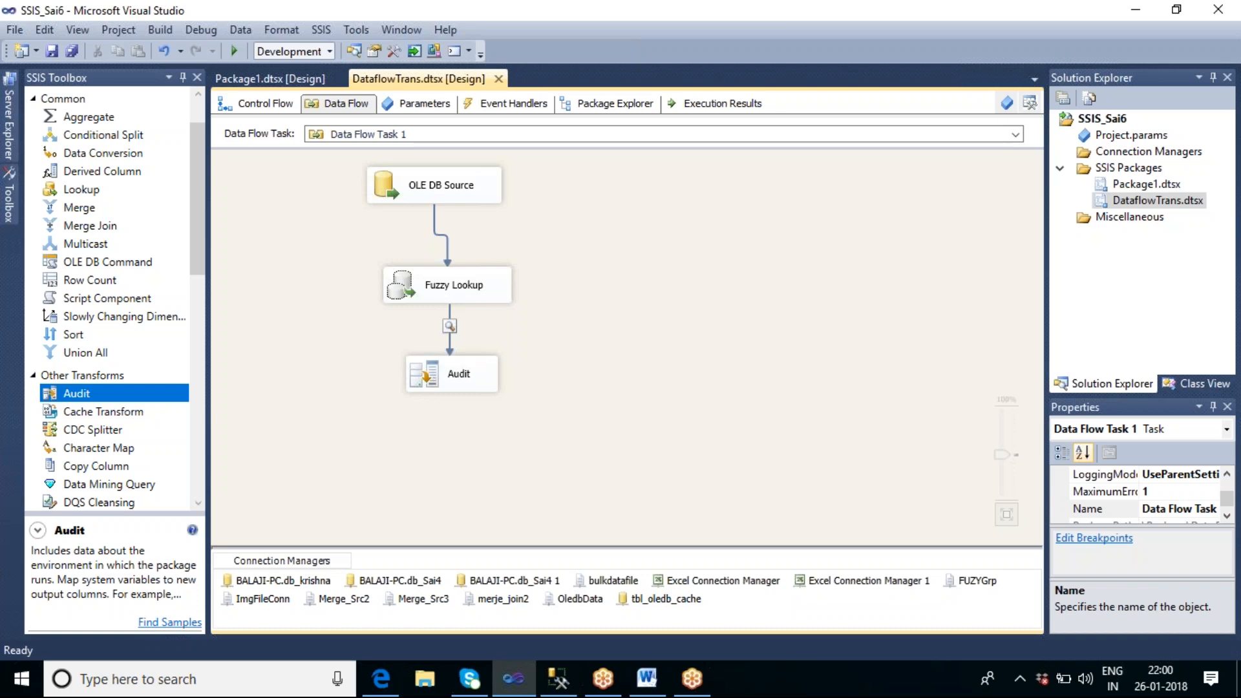
key(F5)
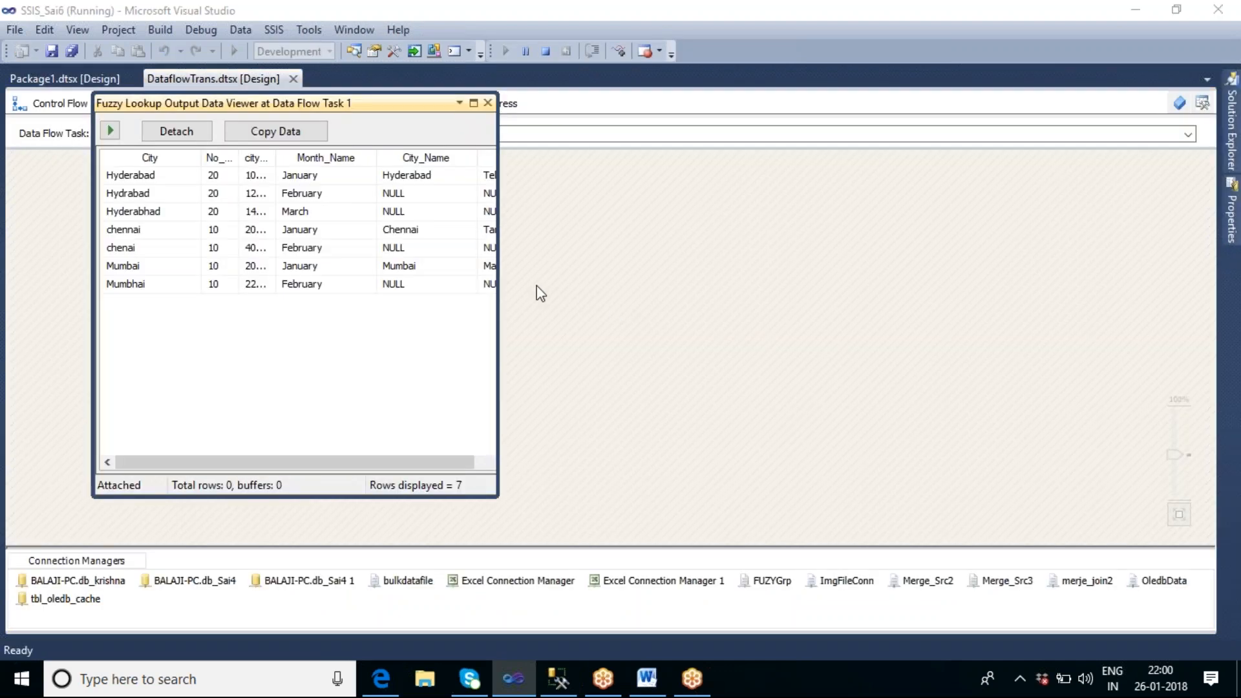
Step: Enlarge the data viewer and widen its _Similarity, _Confidence and city_population columns to examine the match scores
drag(497, 376, 856, 363)
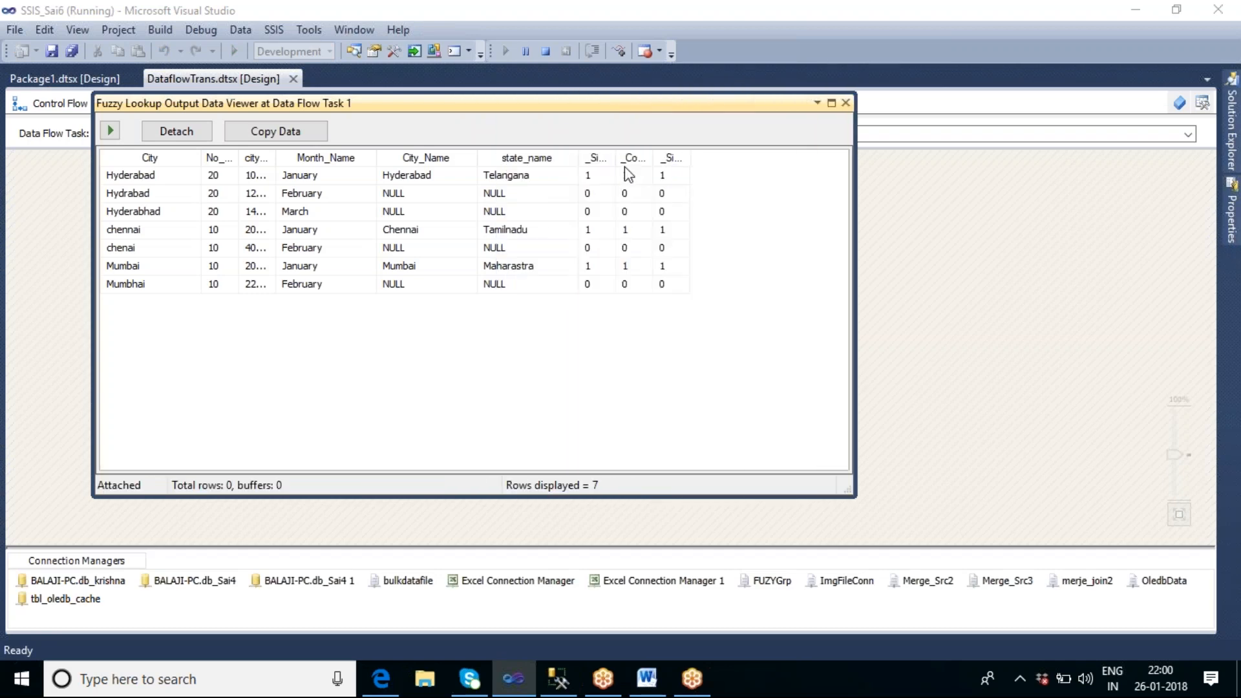
drag(615, 157, 717, 160)
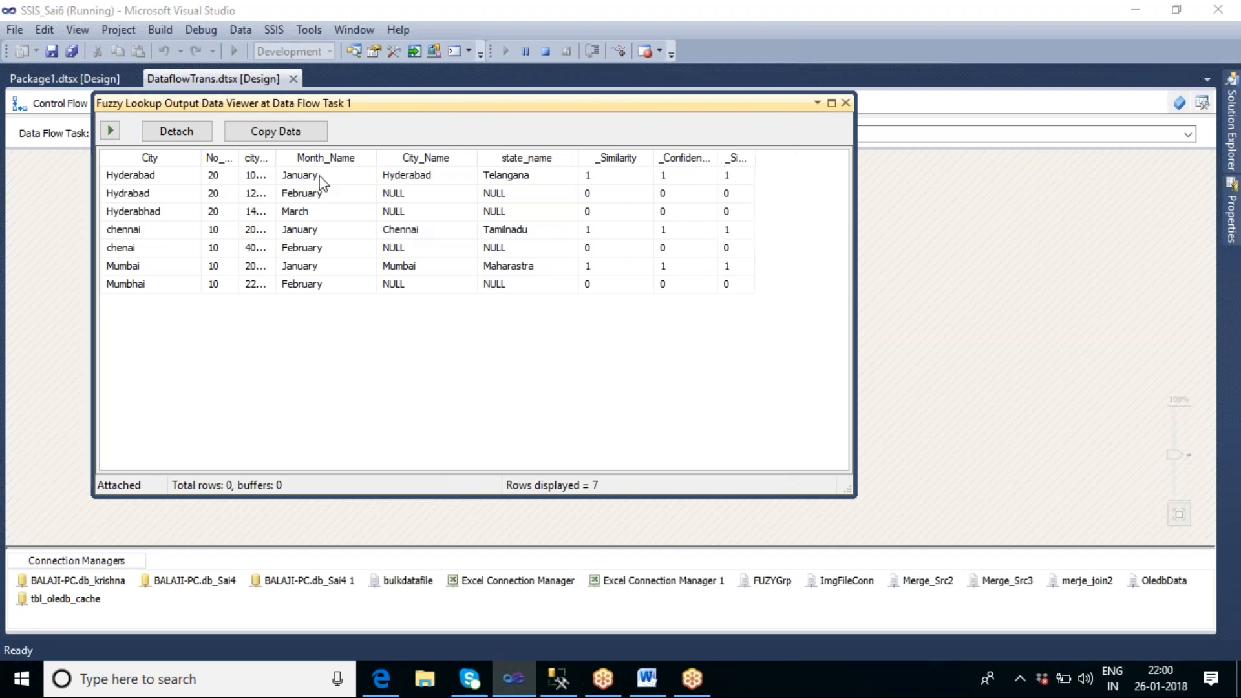
drag(275, 158, 316, 165)
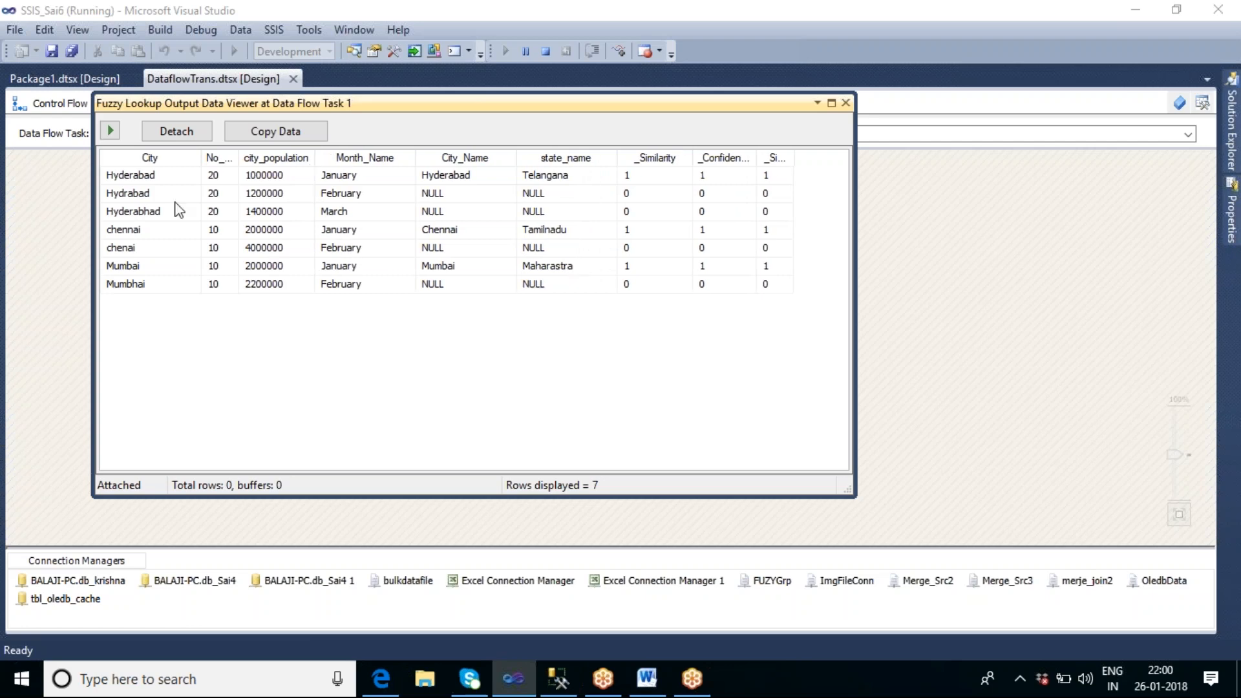
Step: Close the Fuzzy Lookup output data viewer and stop debugging the package
click(846, 102)
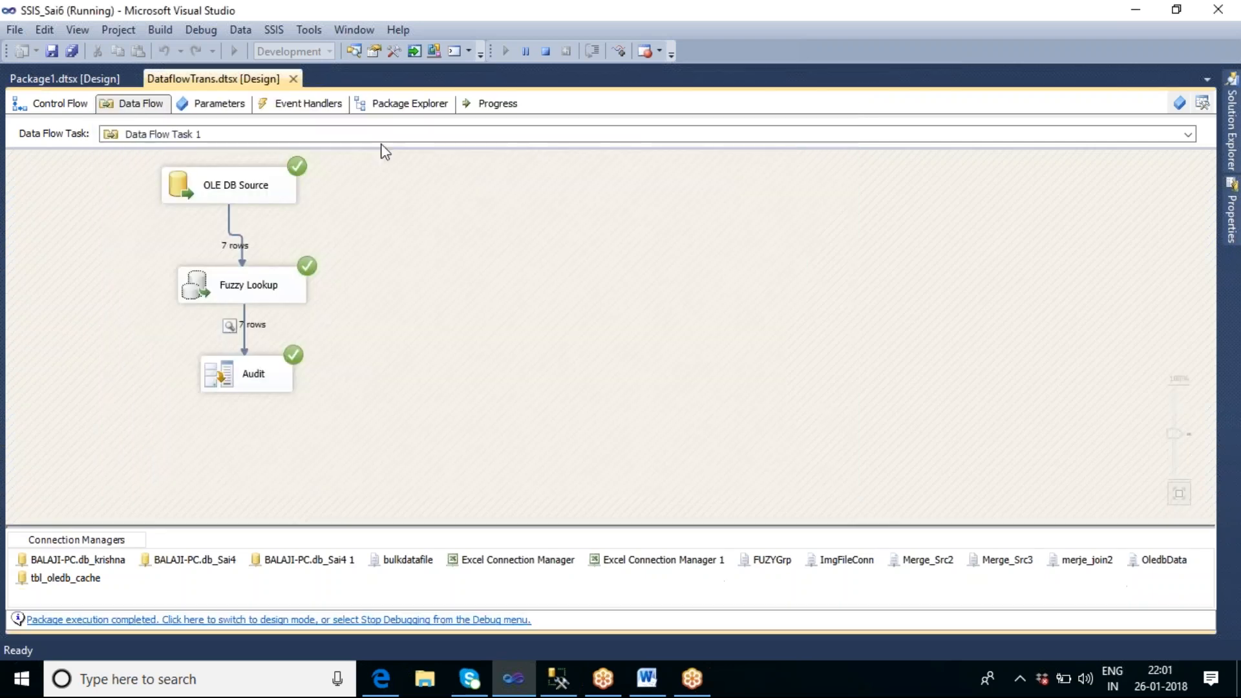
click(546, 52)
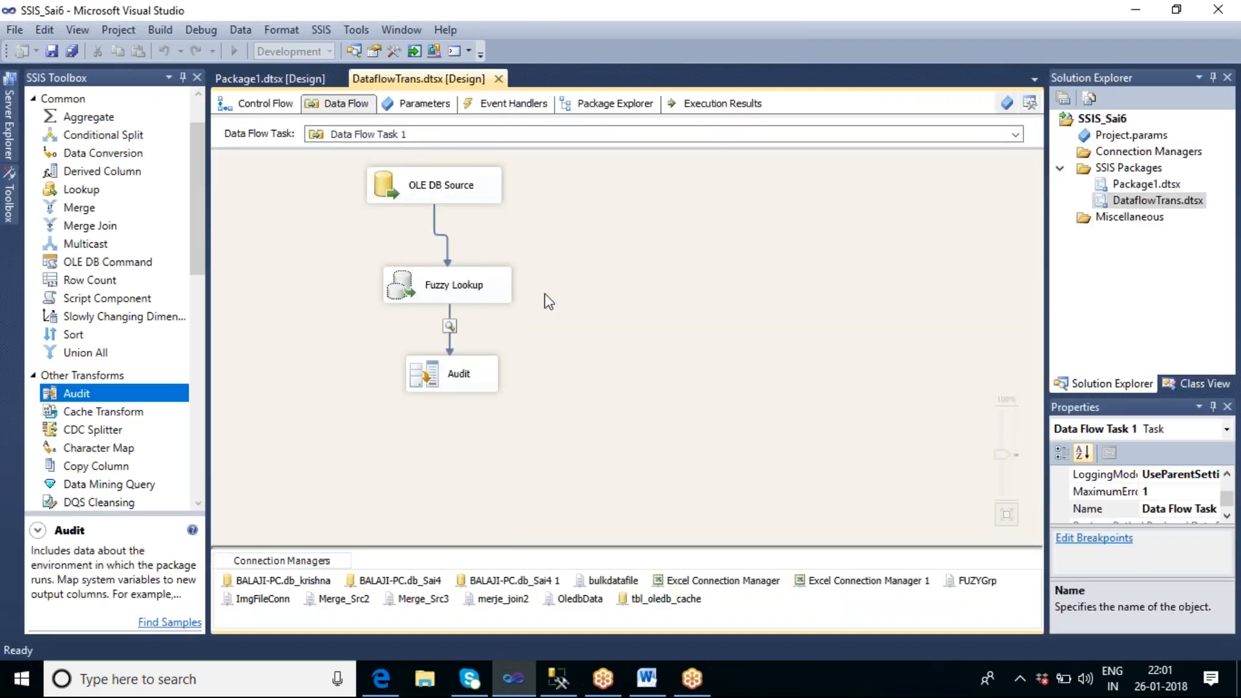
click(503, 299)
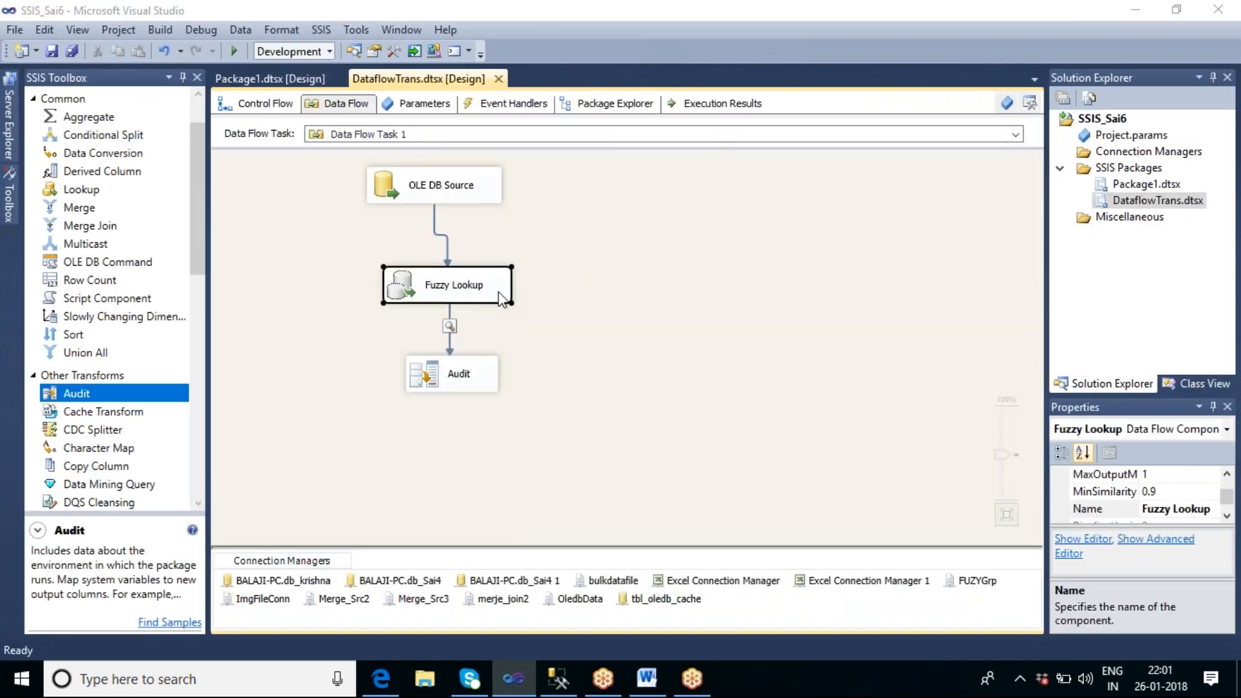
Step: Lower the Fuzzy Lookup's similarity threshold to 0.70 and accept the change
double_click(503, 299)
click(471, 94)
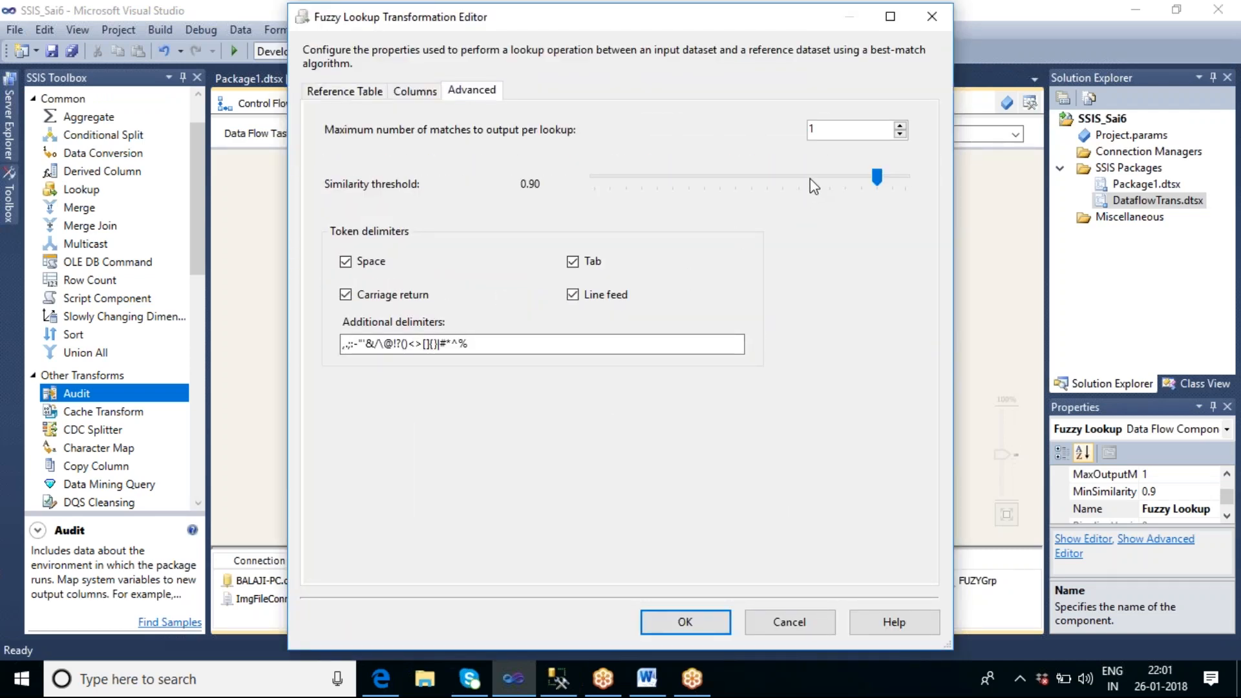
click(813, 179)
click(827, 179)
click(713, 621)
click(797, 377)
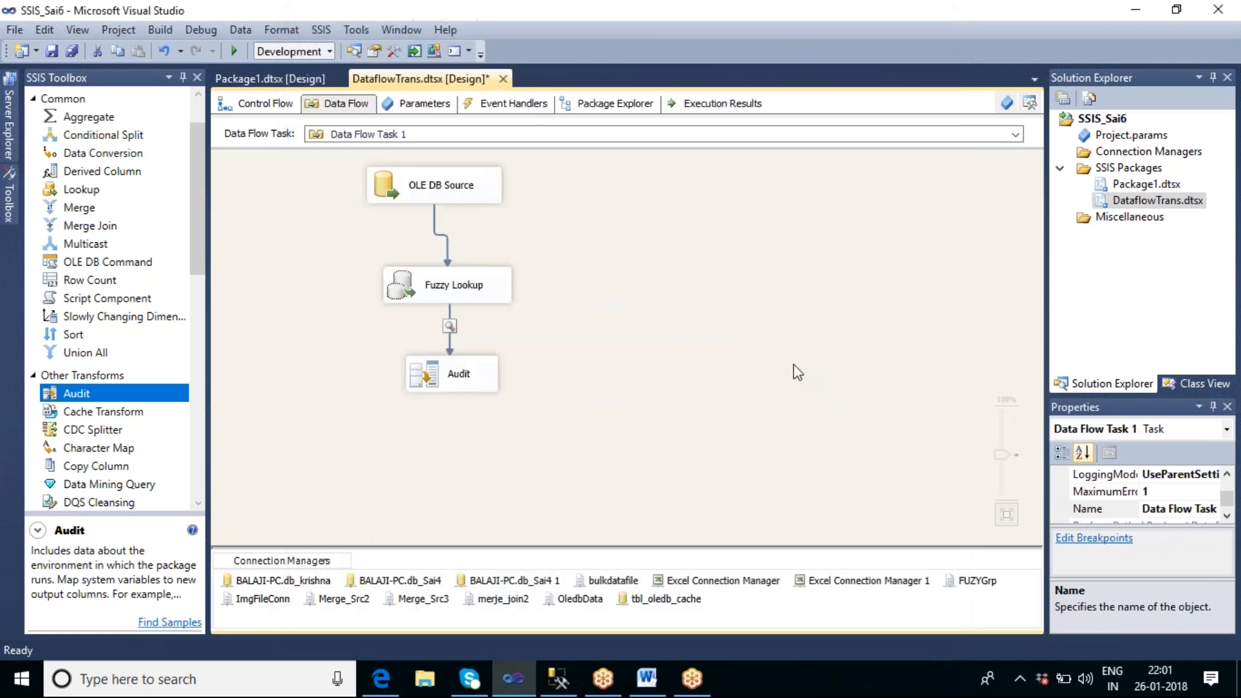
Step: Set the Fuzzy Lookup's similarity threshold to 0.80 and accept the change
double_click(493, 287)
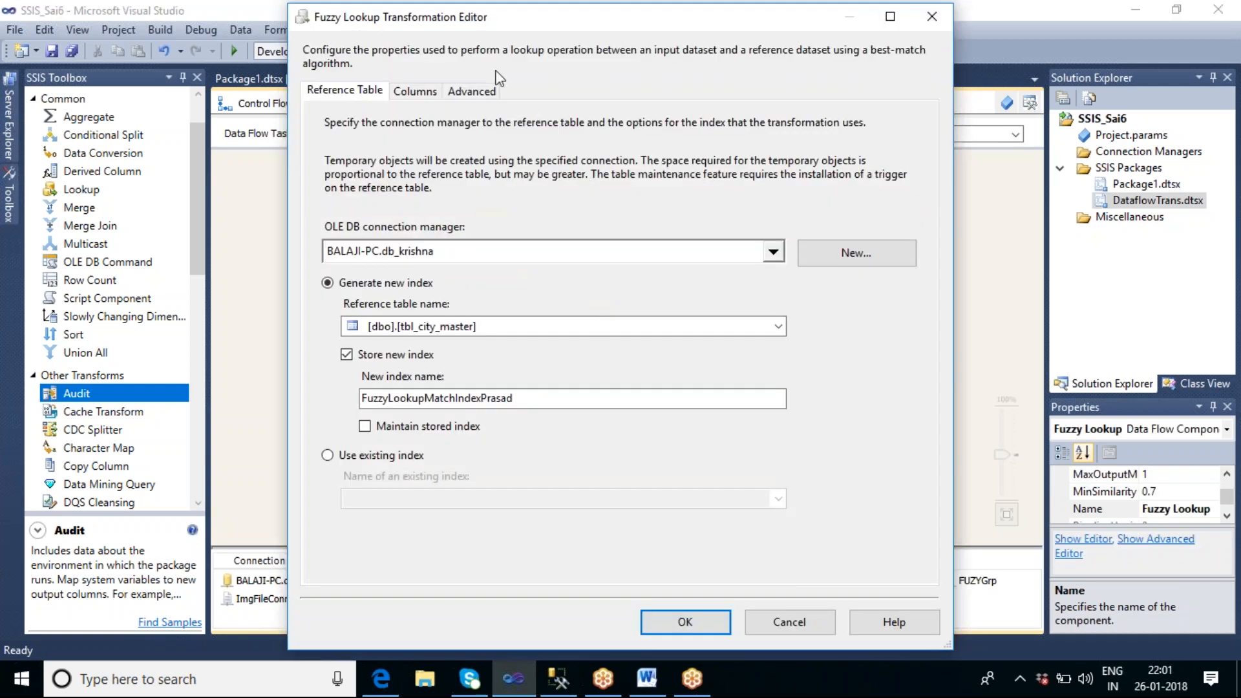
click(472, 90)
click(833, 178)
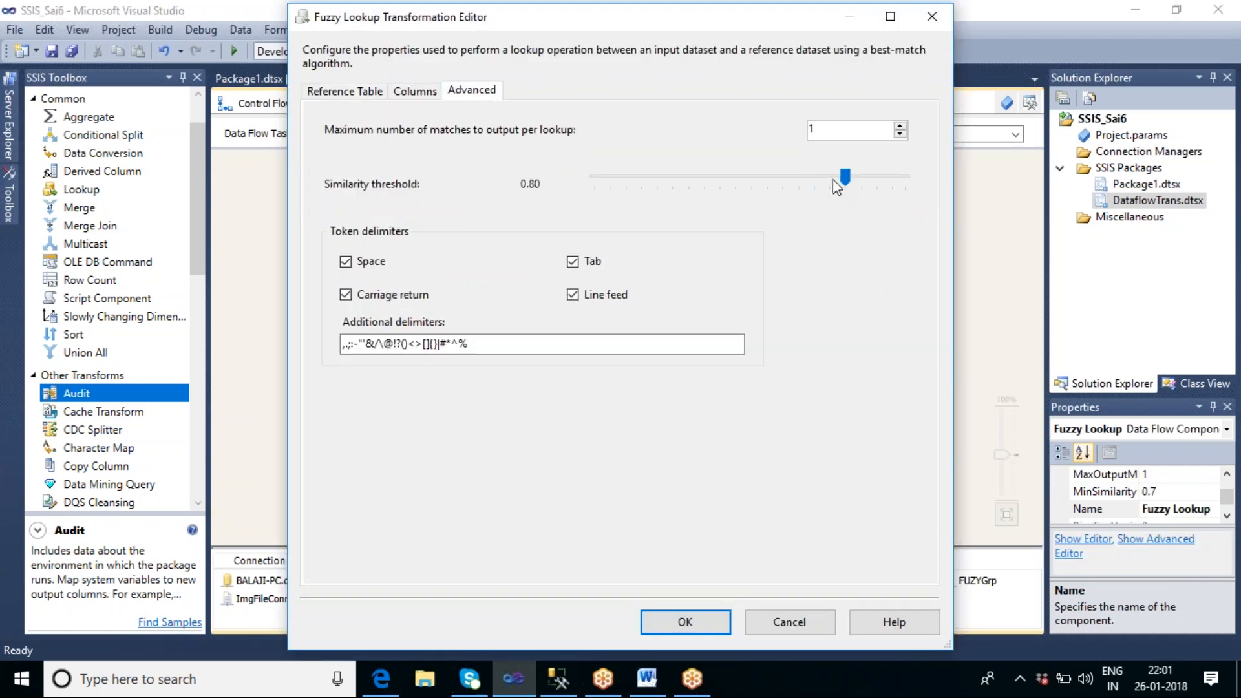
click(715, 621)
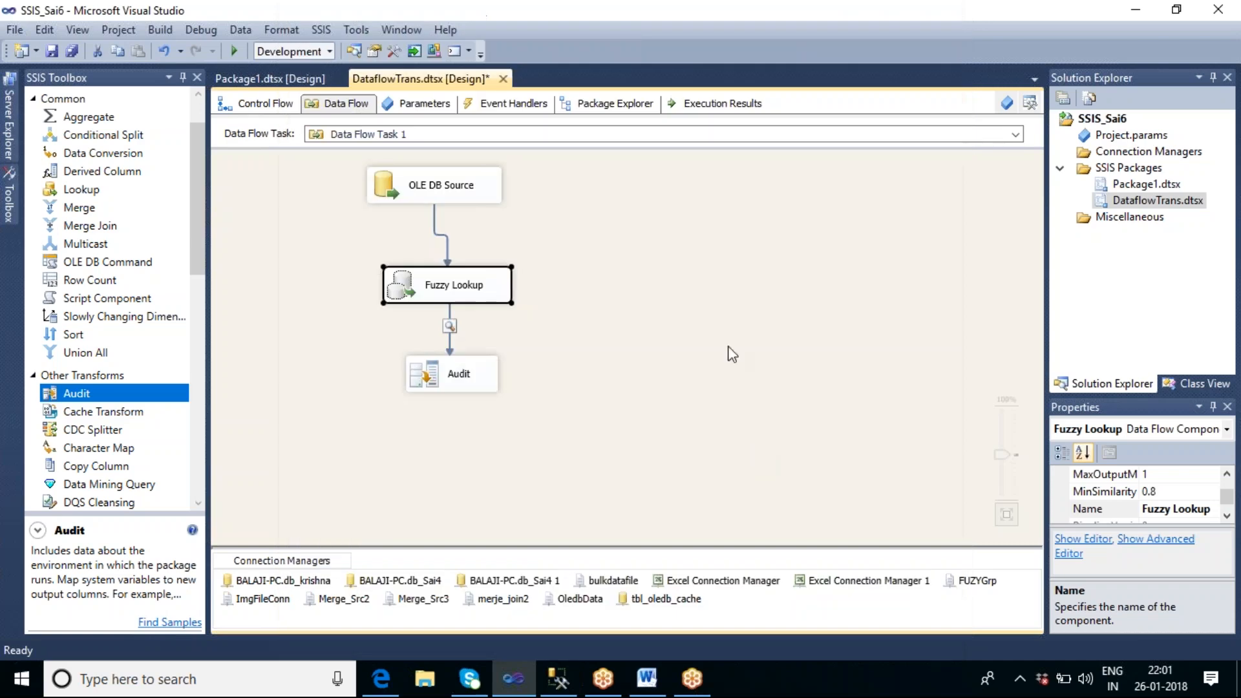
Step: Run the data flow task again to test the 0.80 similarity threshold
right_click(601, 251)
click(662, 332)
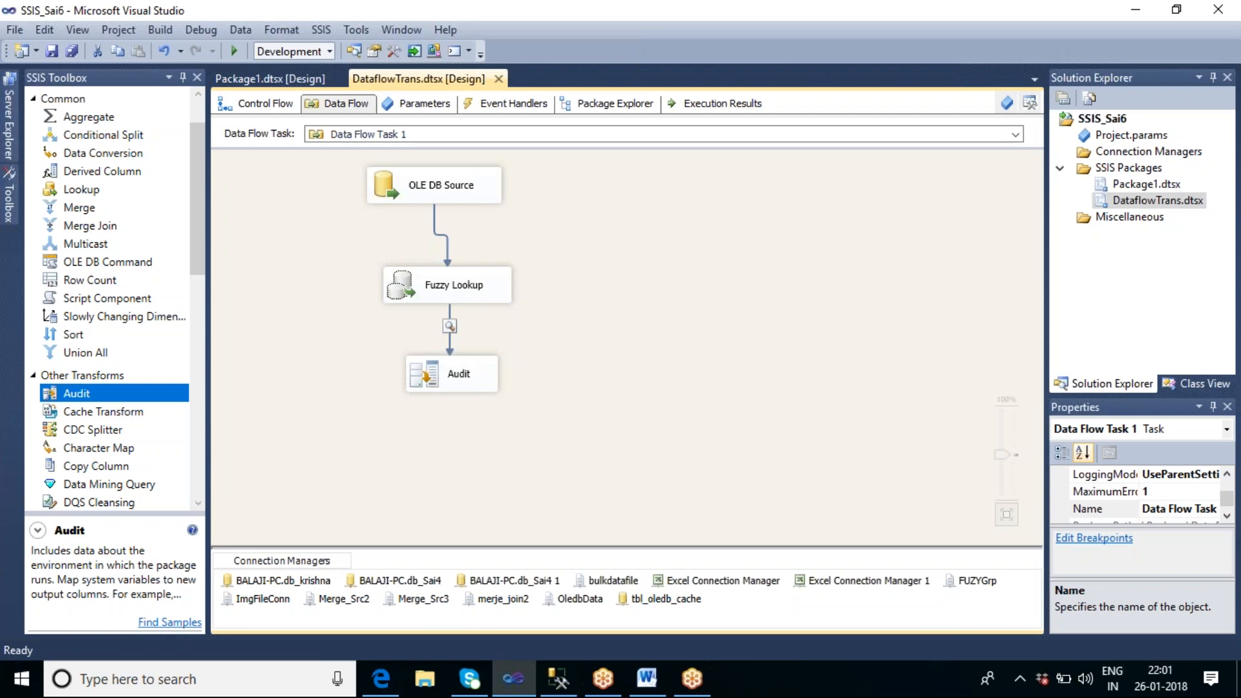
key(F5)
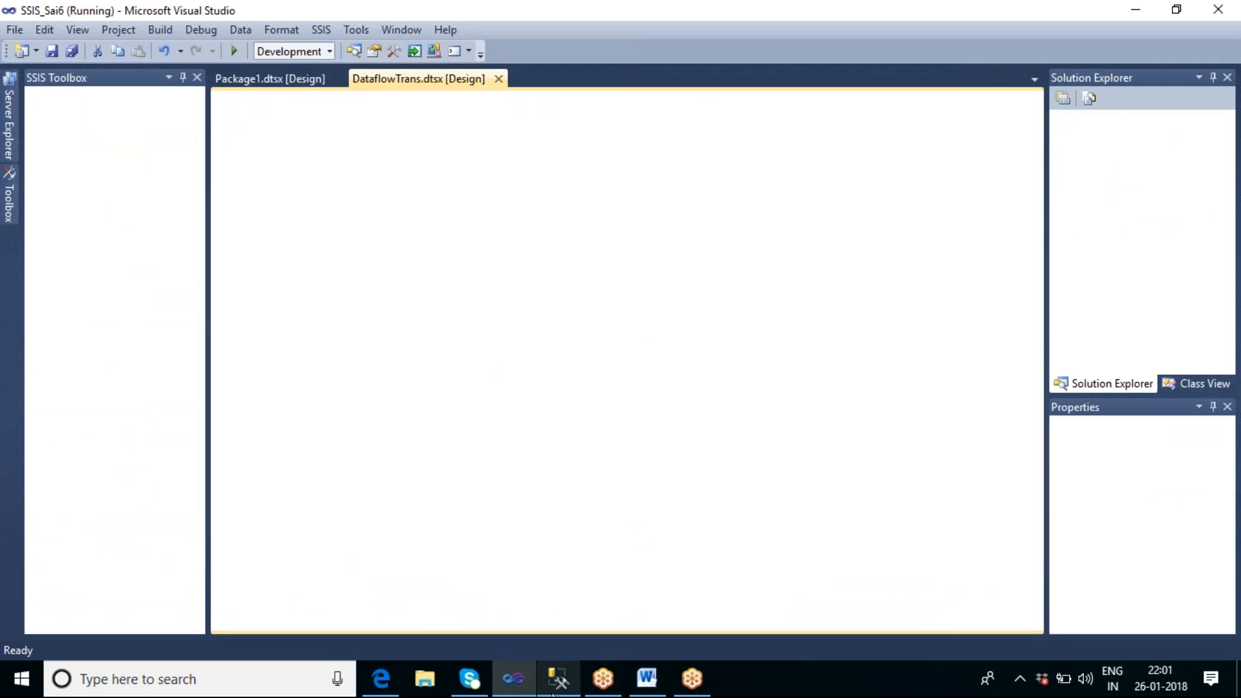
mouse_move(551, 693)
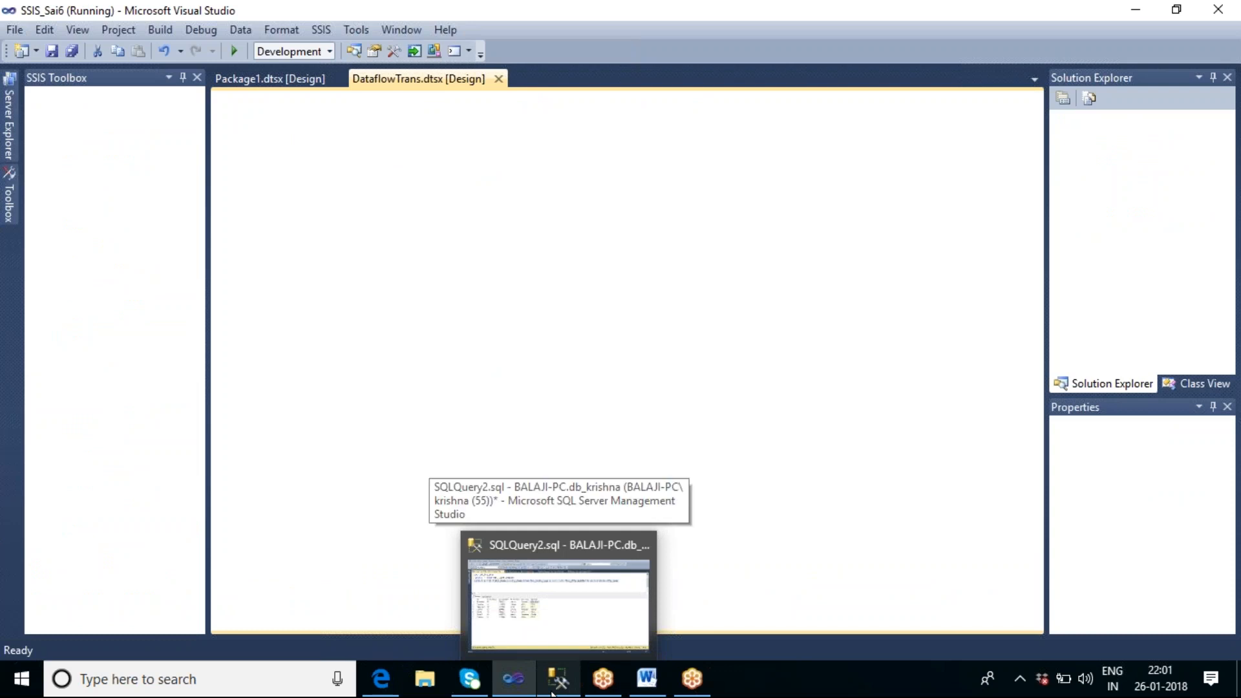
mouse_move(603, 684)
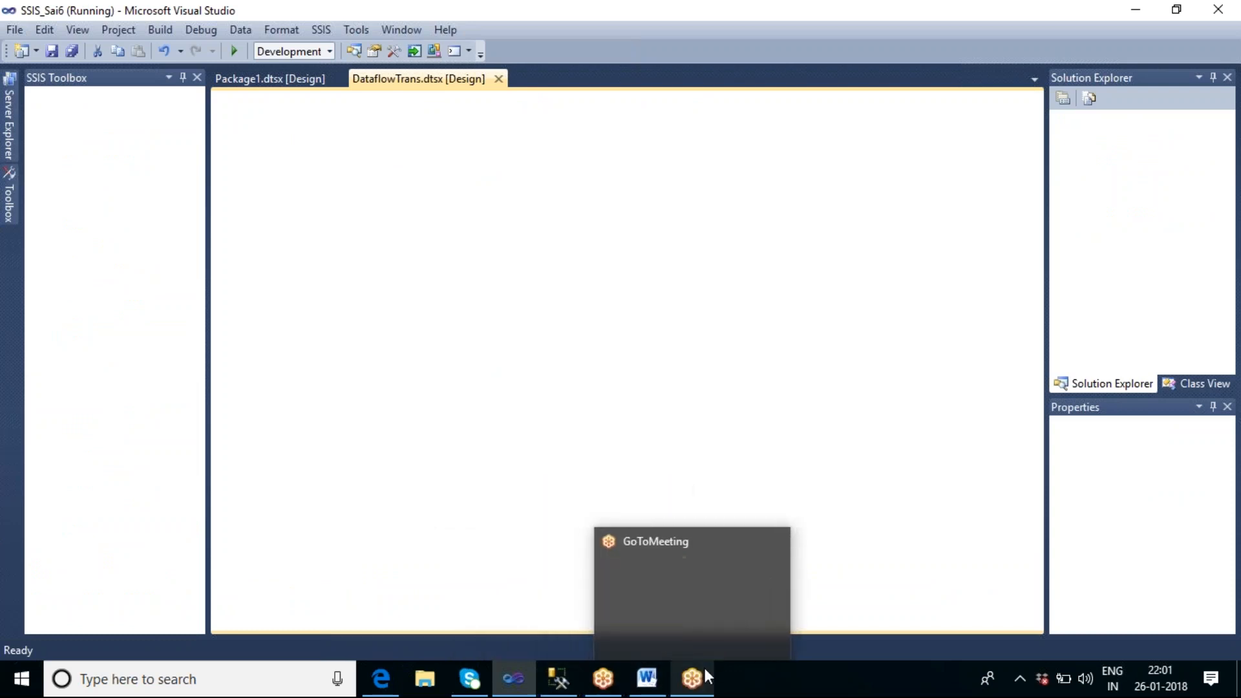
mouse_move(382, 679)
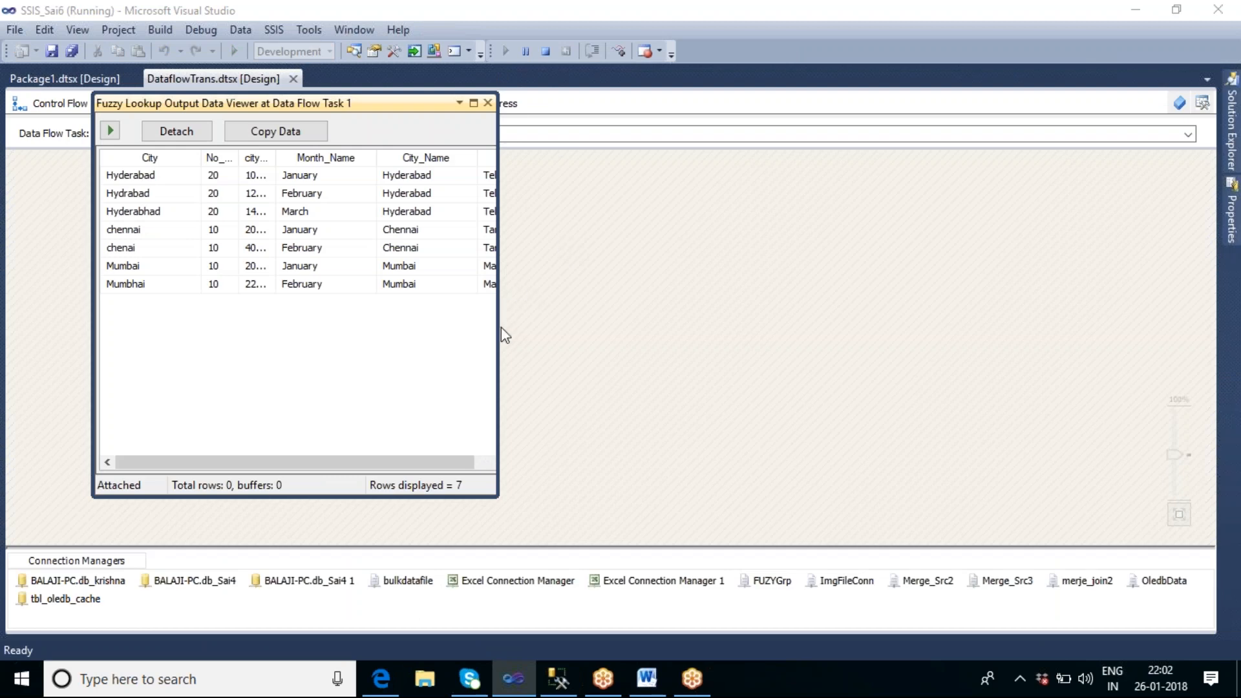
Step: Enlarge the data viewer and widen its _Similarity column to examine the scores of the misspelled cities
drag(499, 348, 816, 331)
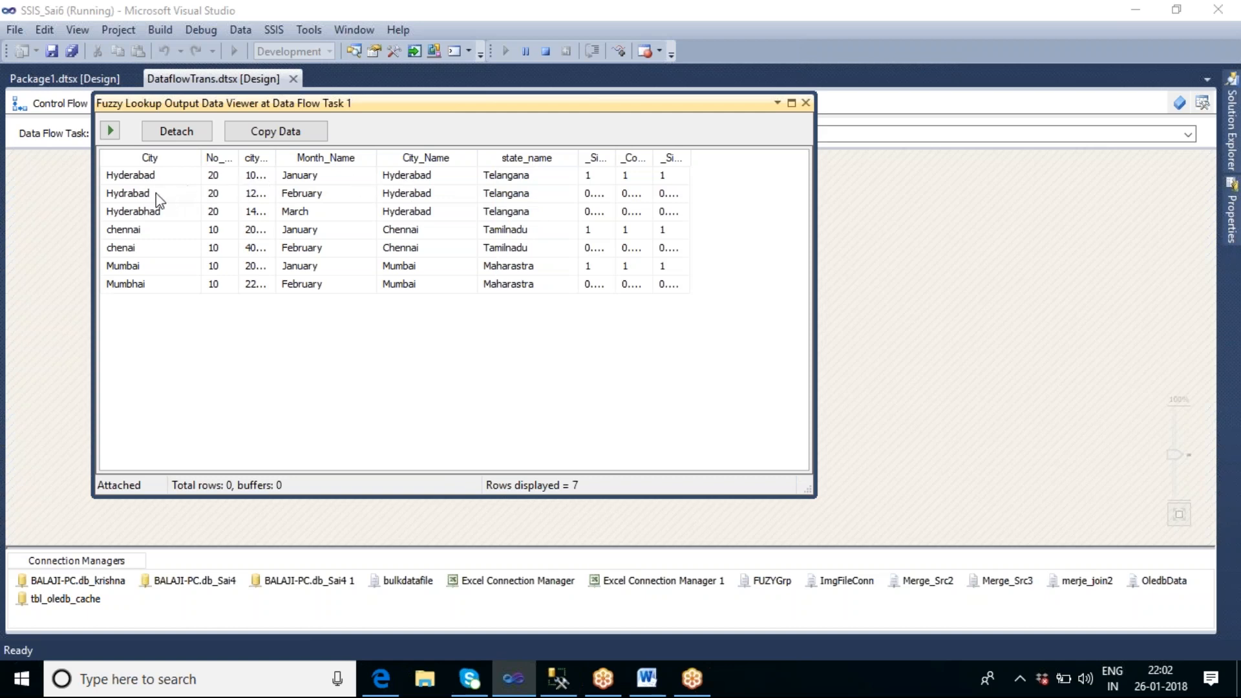
click(400, 200)
click(504, 197)
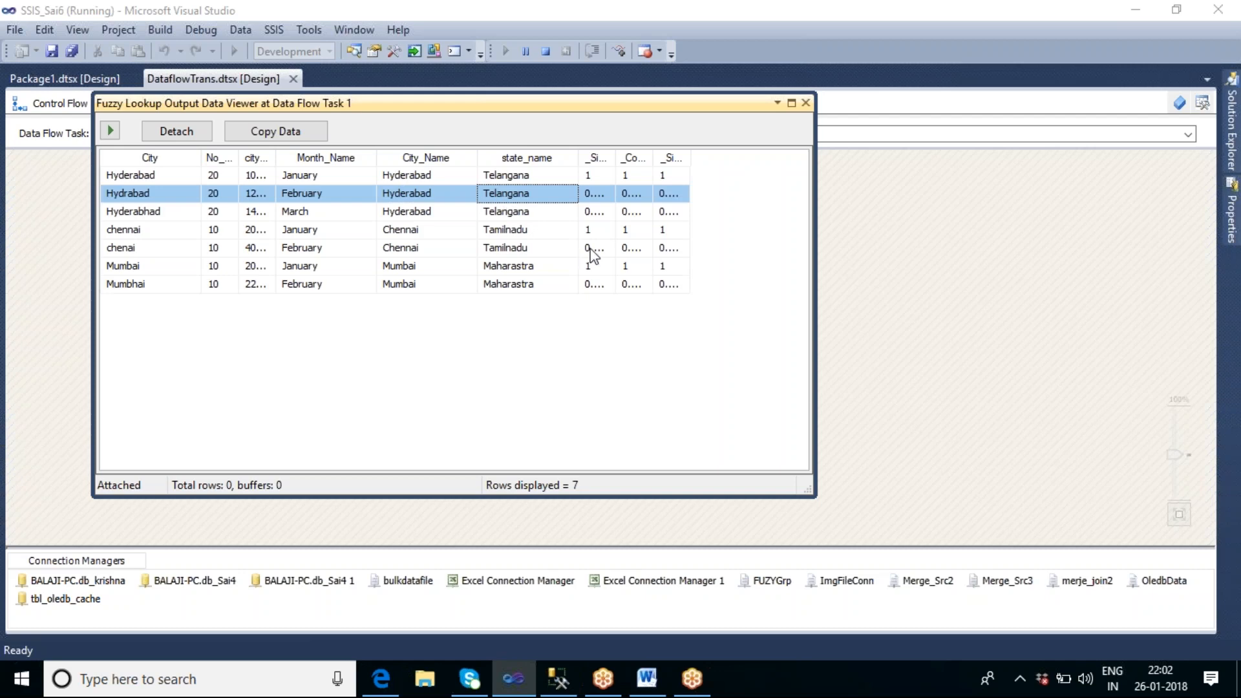
drag(616, 158, 651, 154)
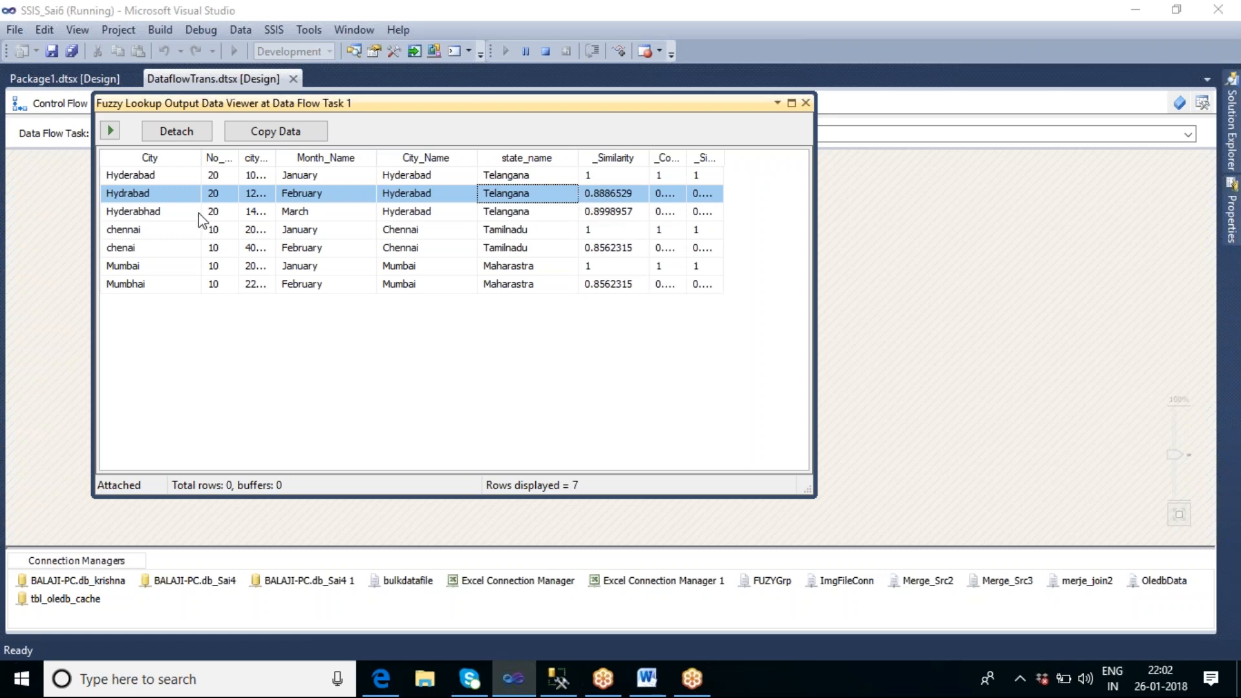
Step: Compare the City, City_Name and state_name values in the Hydrabad, Hyderabhad and chenai rows
click(149, 198)
click(400, 193)
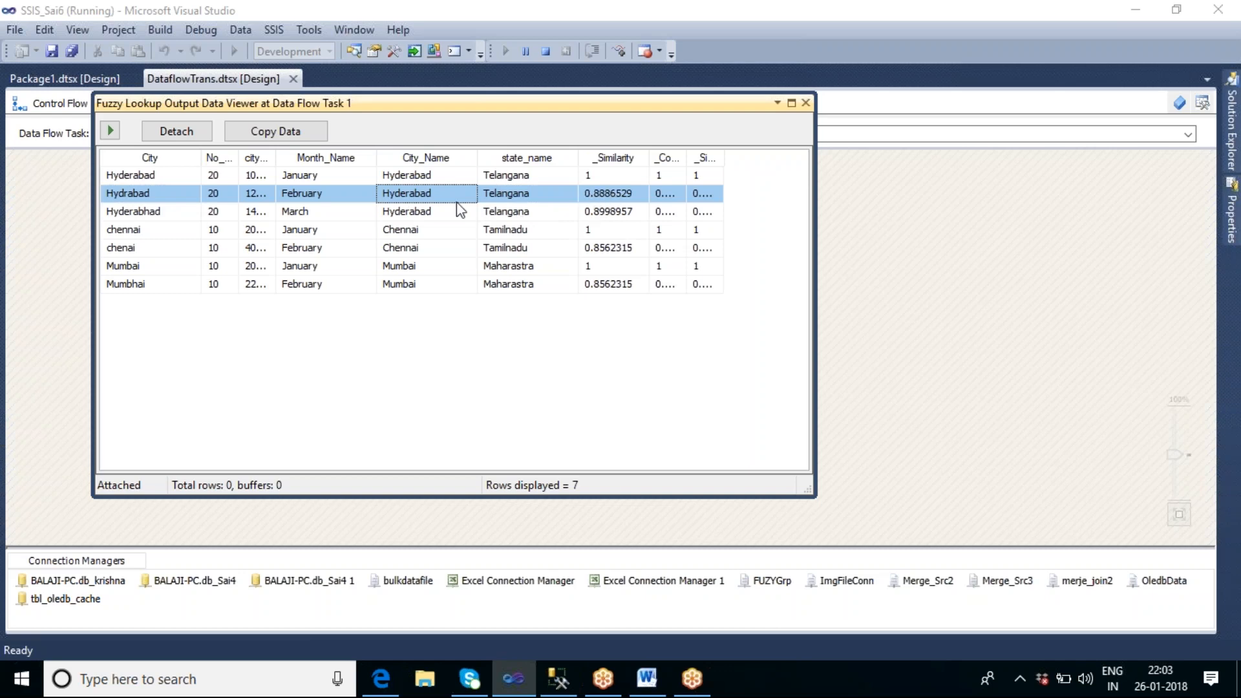
click(509, 195)
click(153, 216)
click(410, 215)
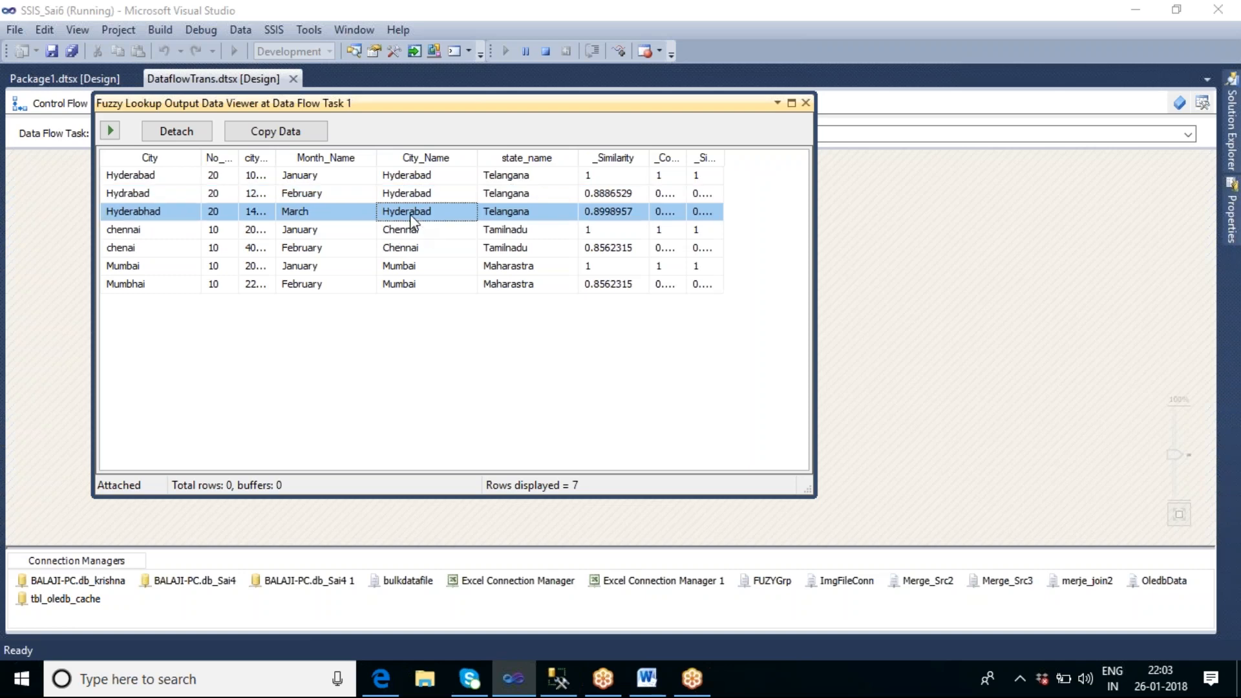
click(128, 252)
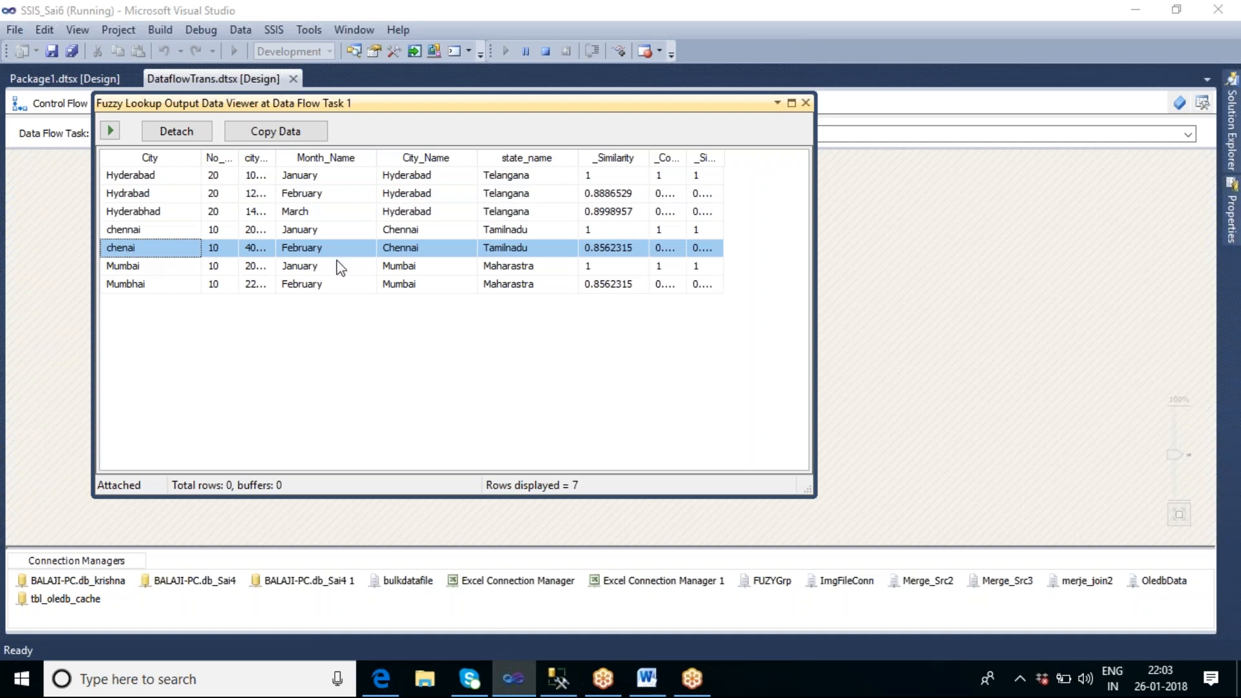
click(399, 252)
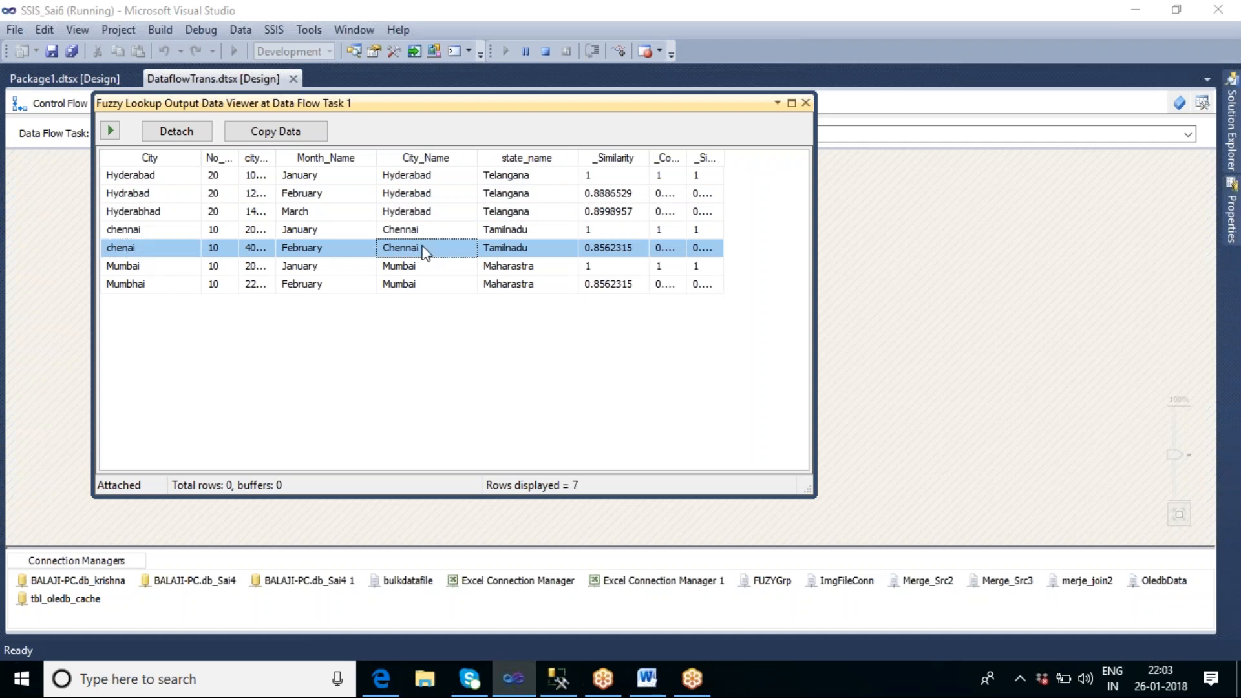
click(522, 247)
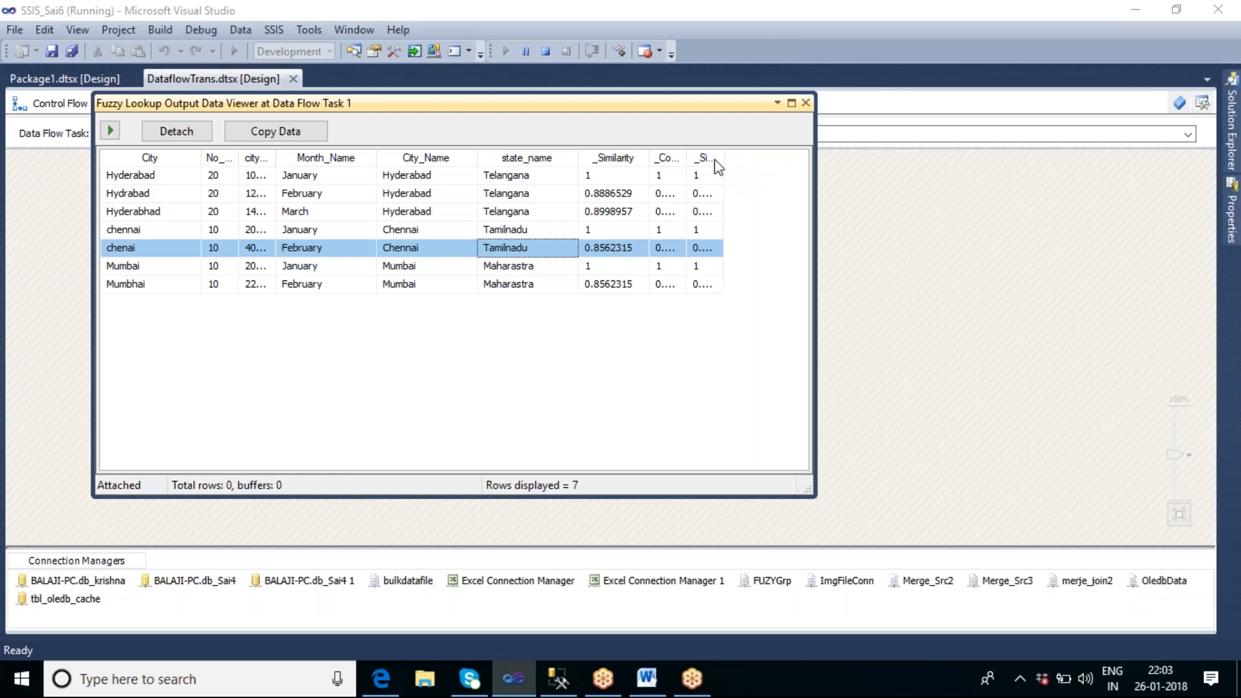
Step: Widen the _Confidence and _Similarity_City columns and enlarge the data viewer to examine their full values
drag(688, 150, 753, 150)
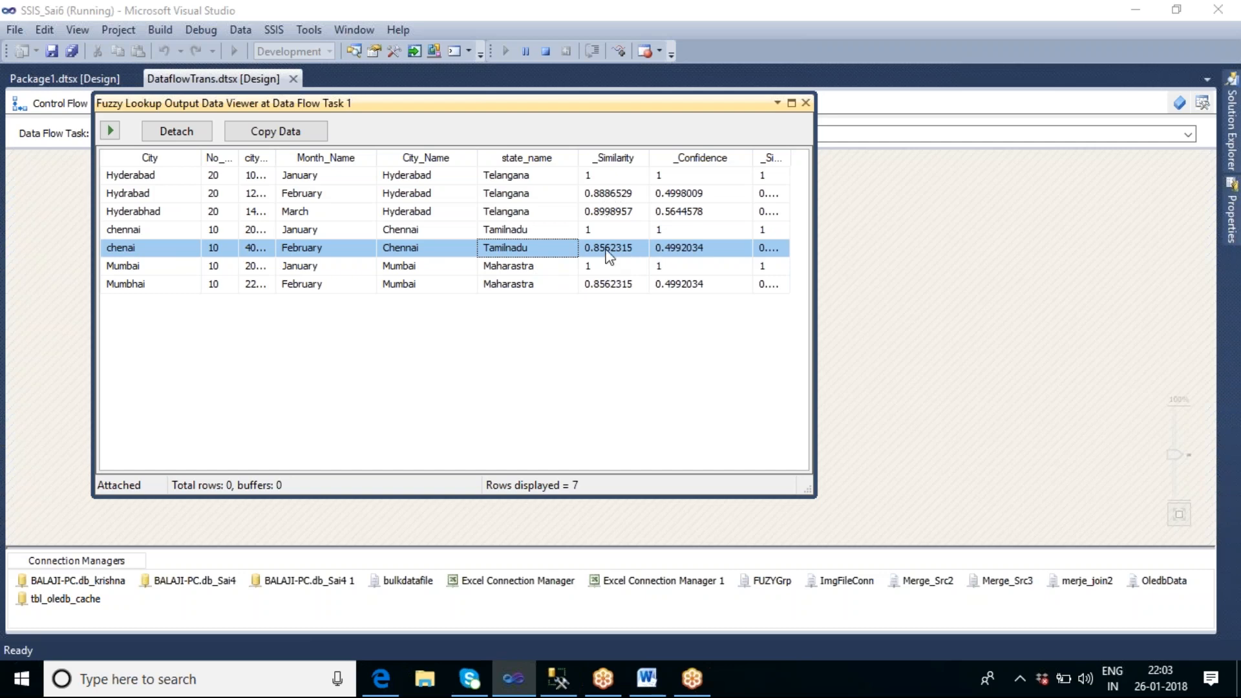
click(677, 213)
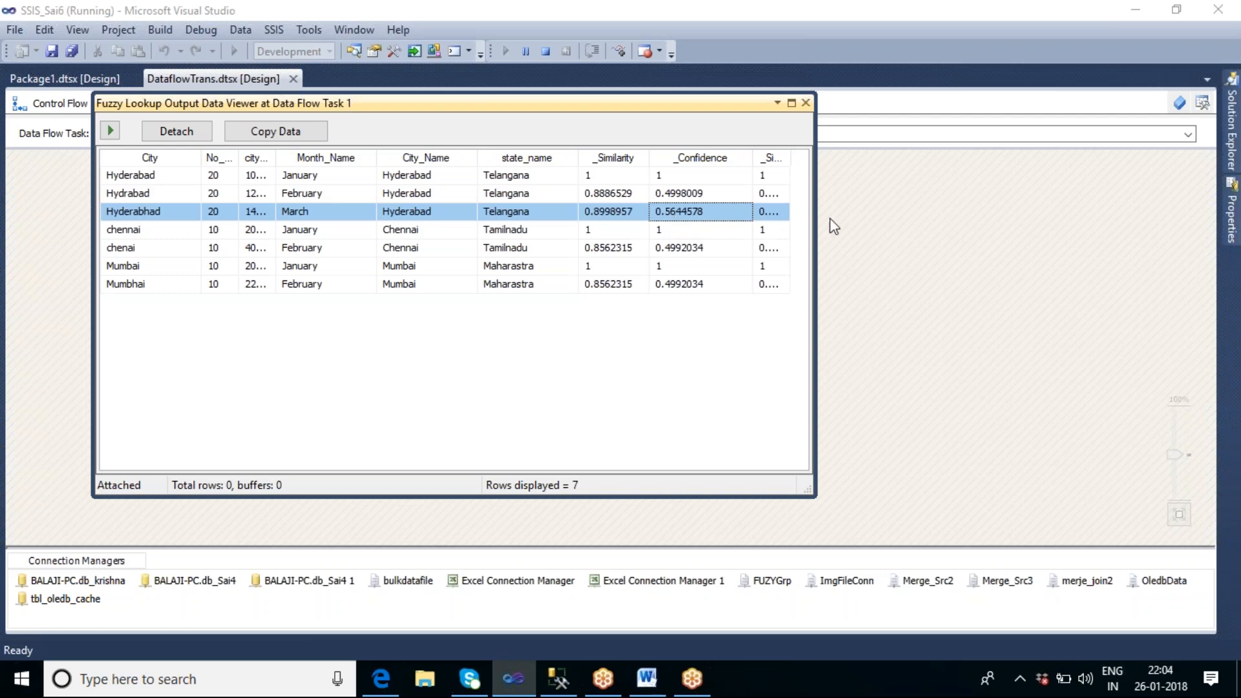
drag(790, 157, 822, 152)
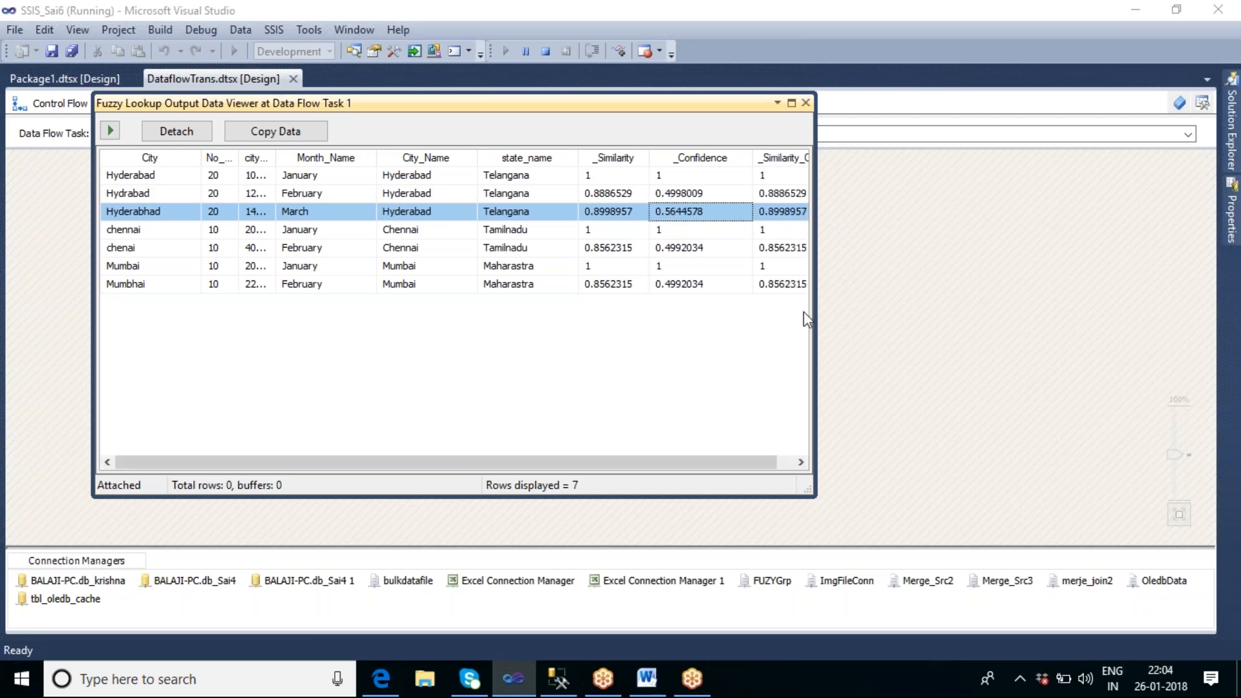
drag(809, 319, 909, 319)
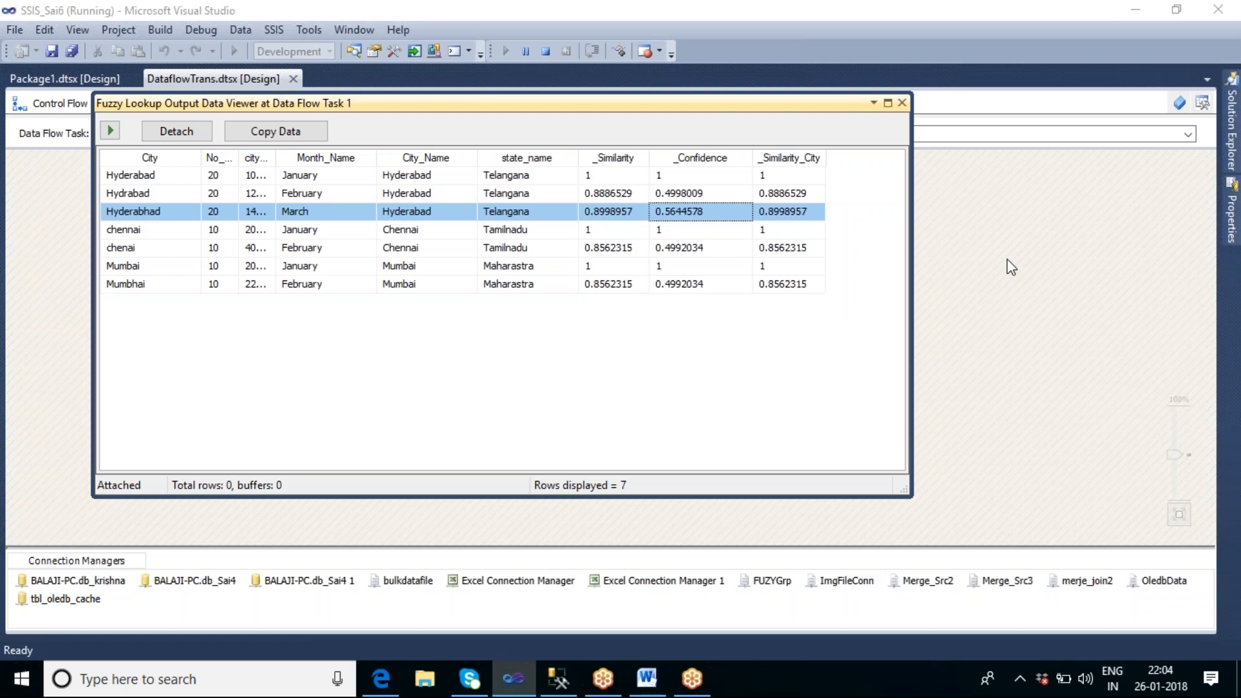
Step: Close the data viewer and stop the debugging session
click(901, 103)
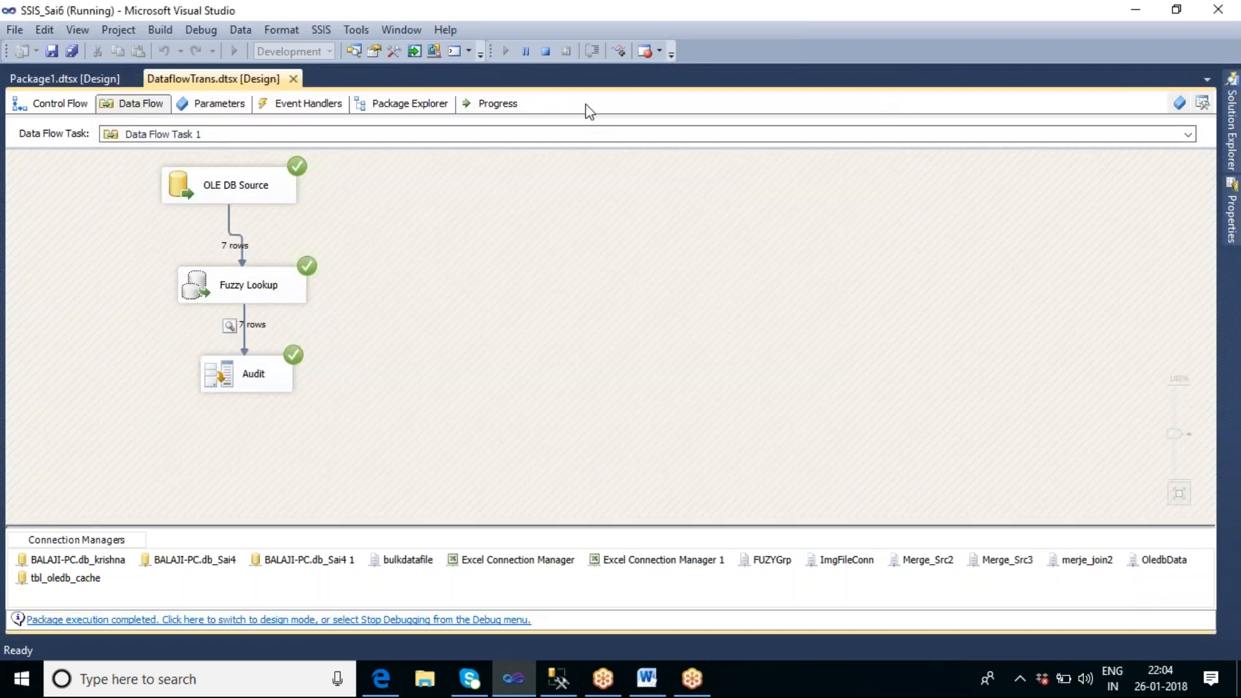
click(546, 51)
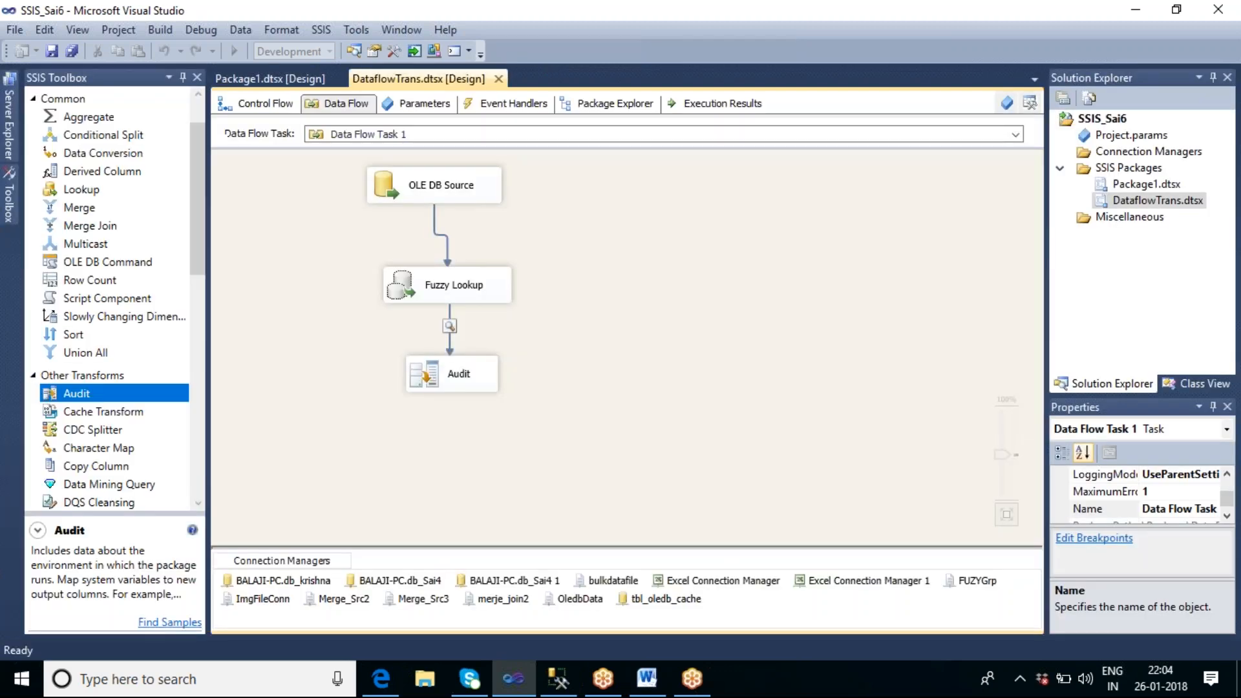
Step: Review the Fuzzy Lookup's similarity threshold and token delimiters, and accept the settings as they are
double_click(481, 289)
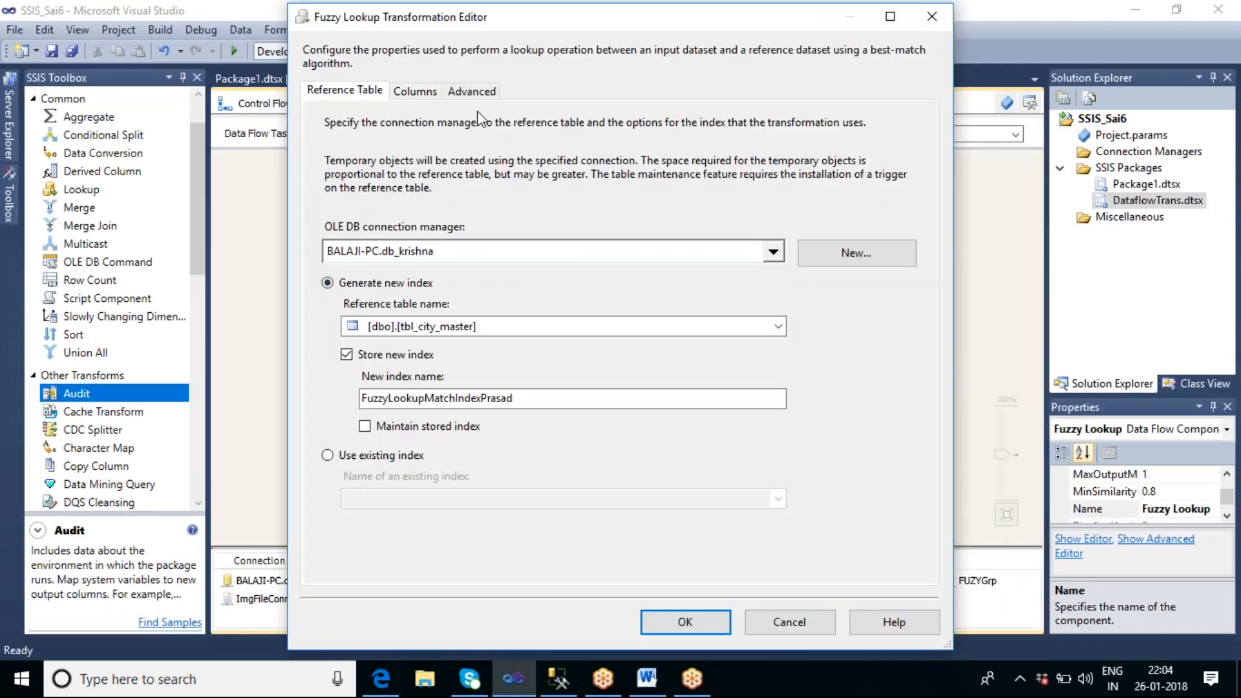
click(472, 92)
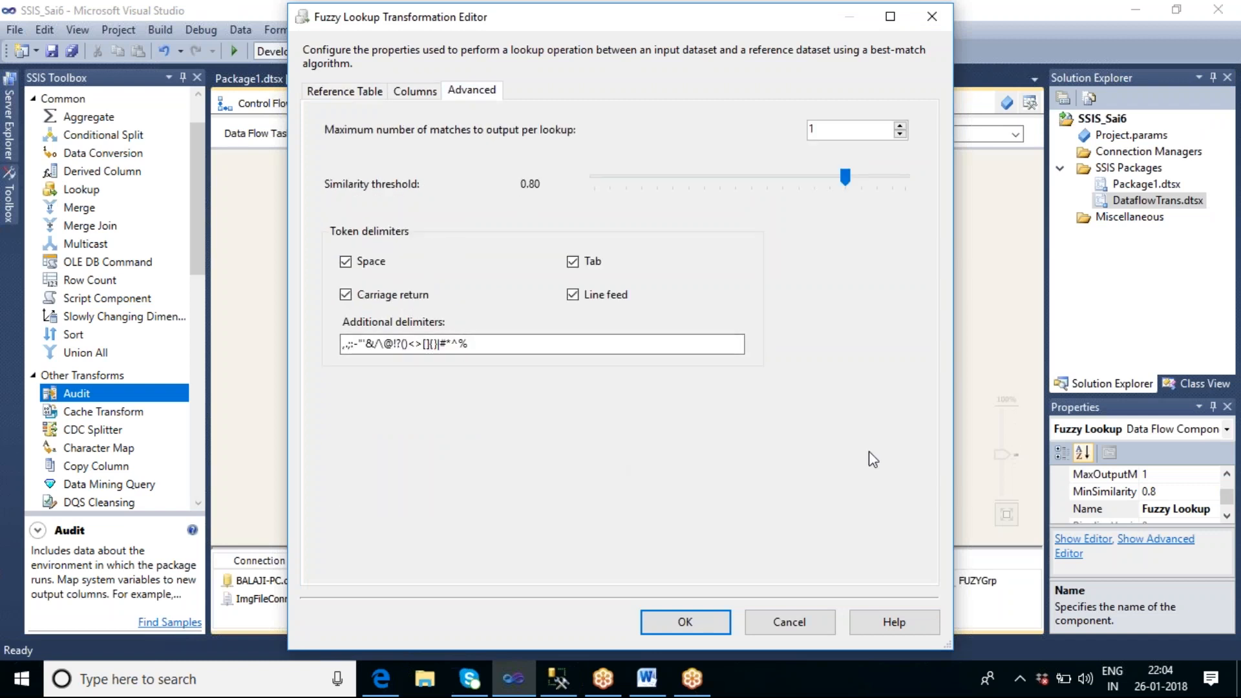
click(687, 621)
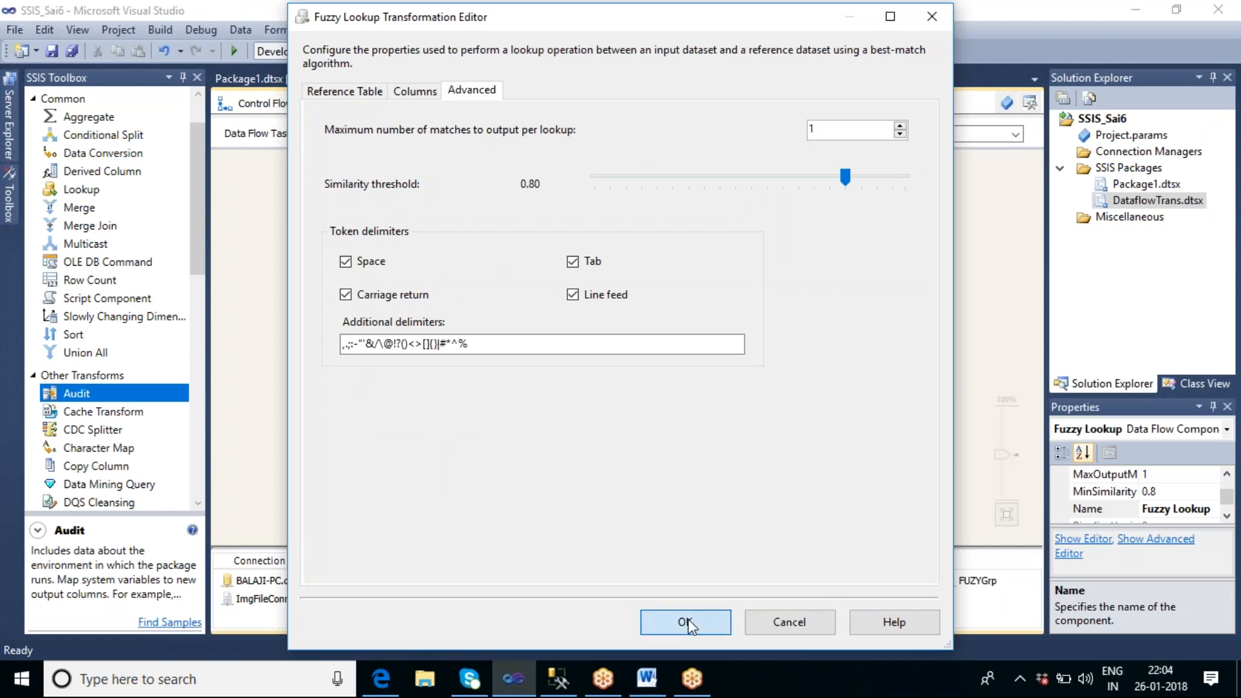
click(677, 339)
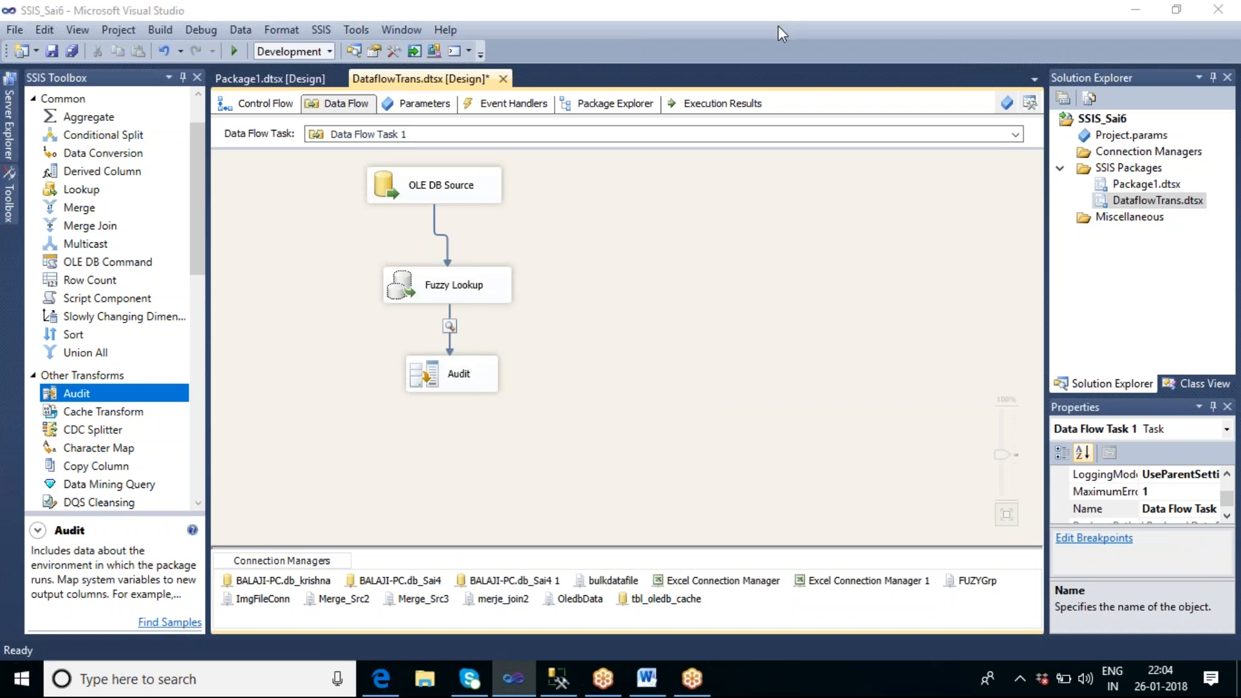
click(682, 283)
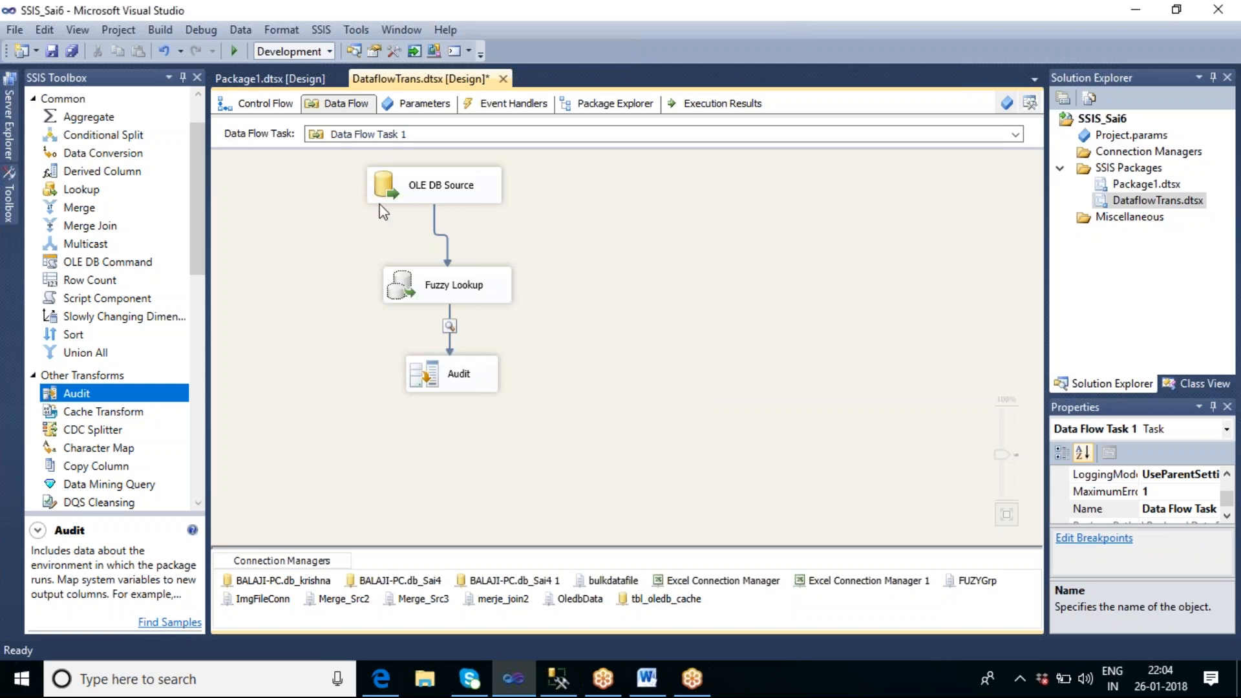
Step: Rename Data Flow Task 1 in the control flow as Fuzzy Lookup
click(262, 105)
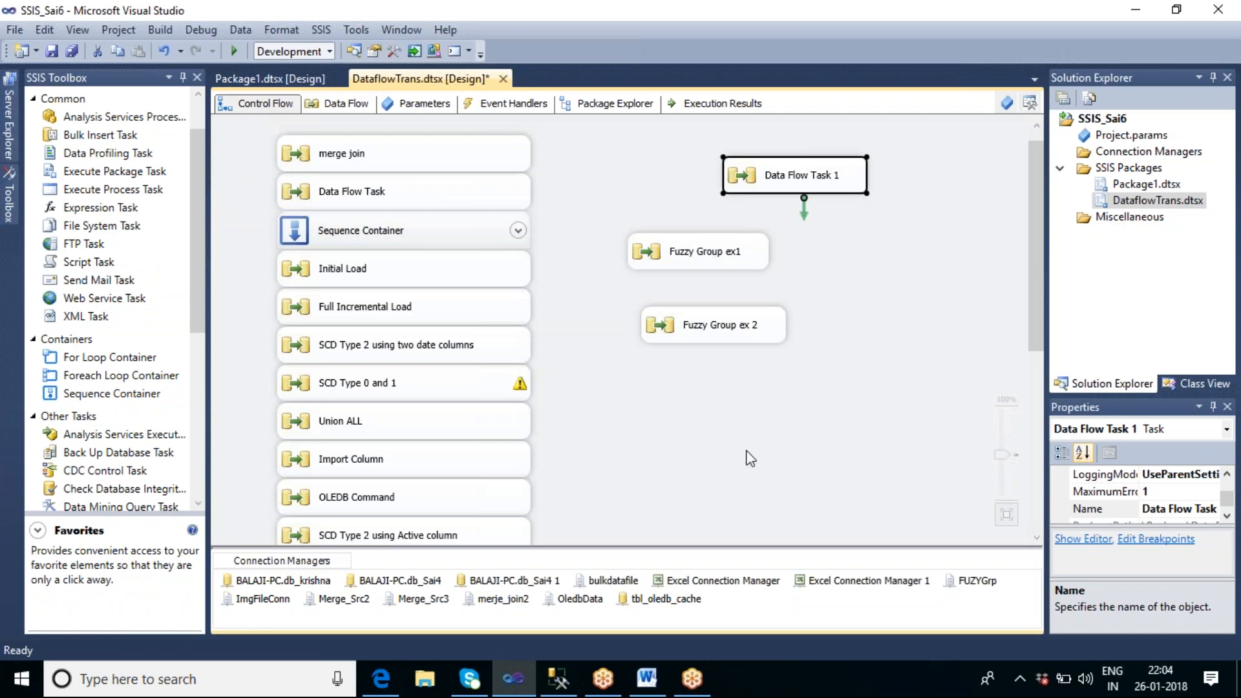
click(786, 183)
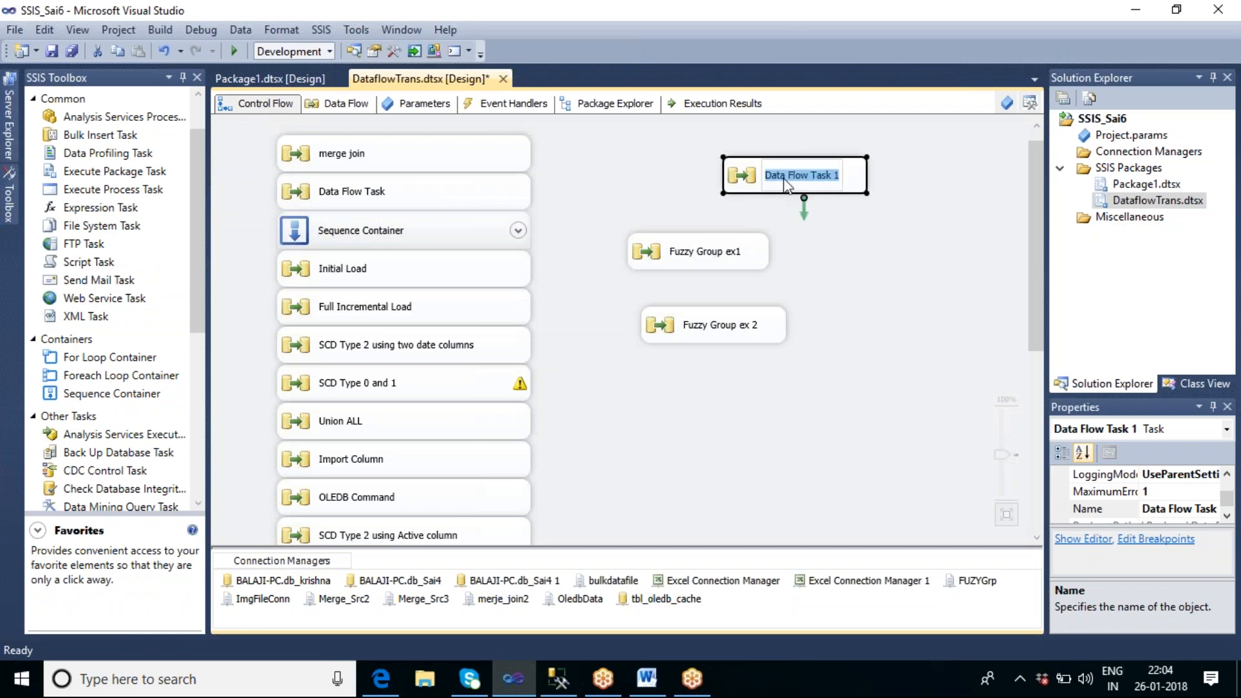
text(Fu)
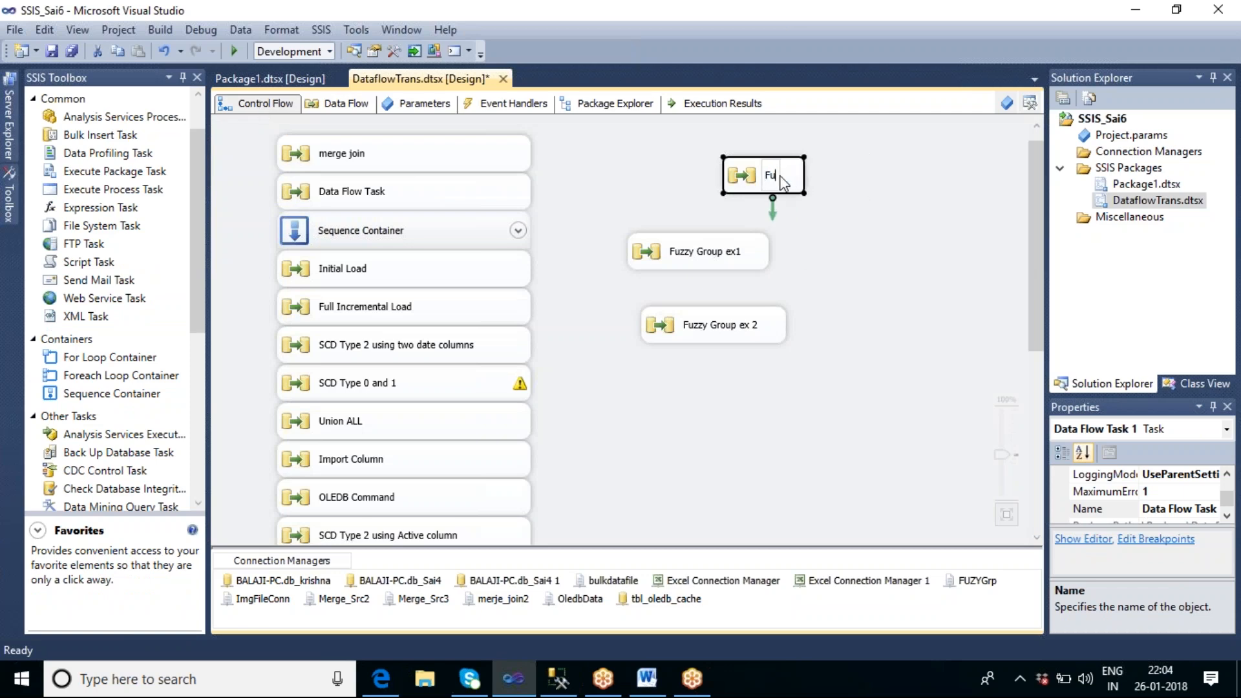
text(zzy Look)
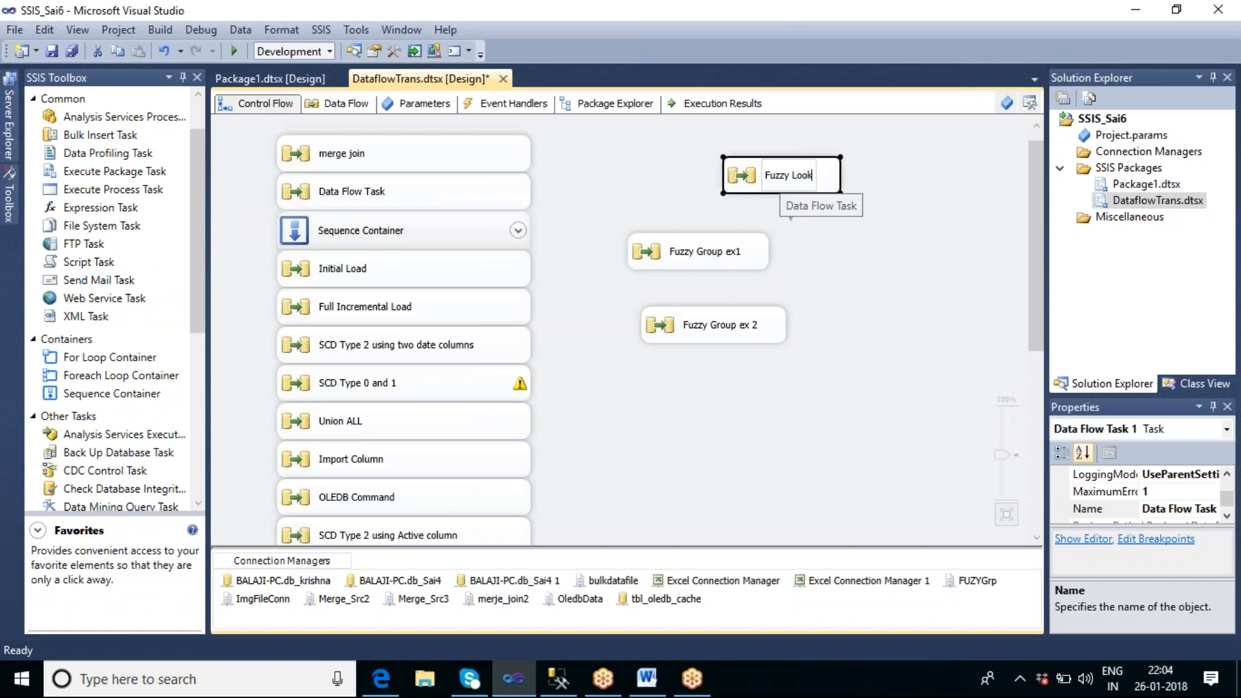
text(up)
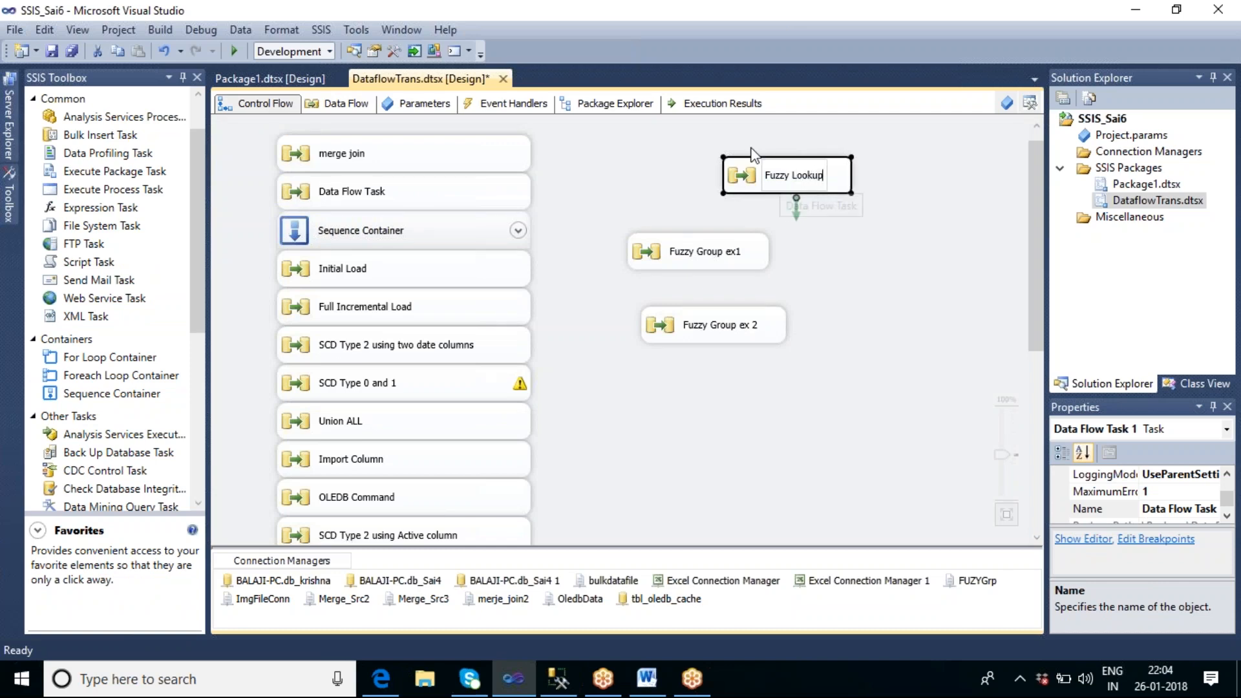
click(743, 427)
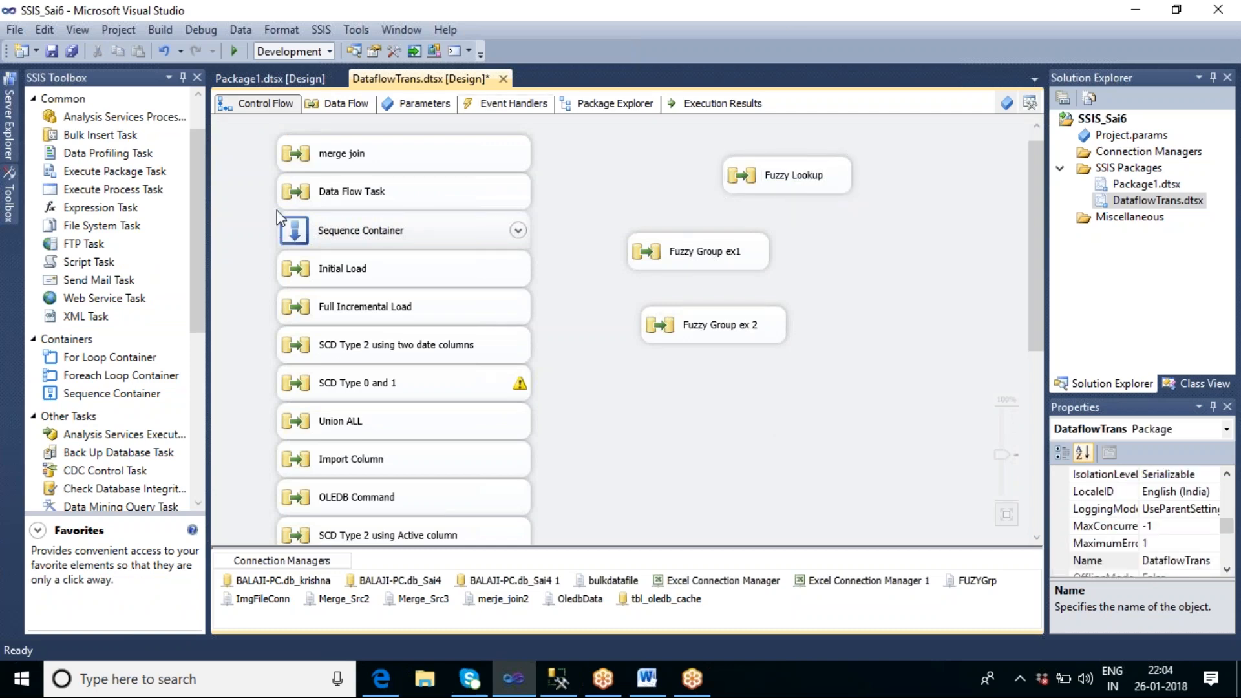
Step: Add a new Data Flow Task below Fuzzy Group ex 2 in the control flow and open it for editing
click(196, 111)
click(108, 119)
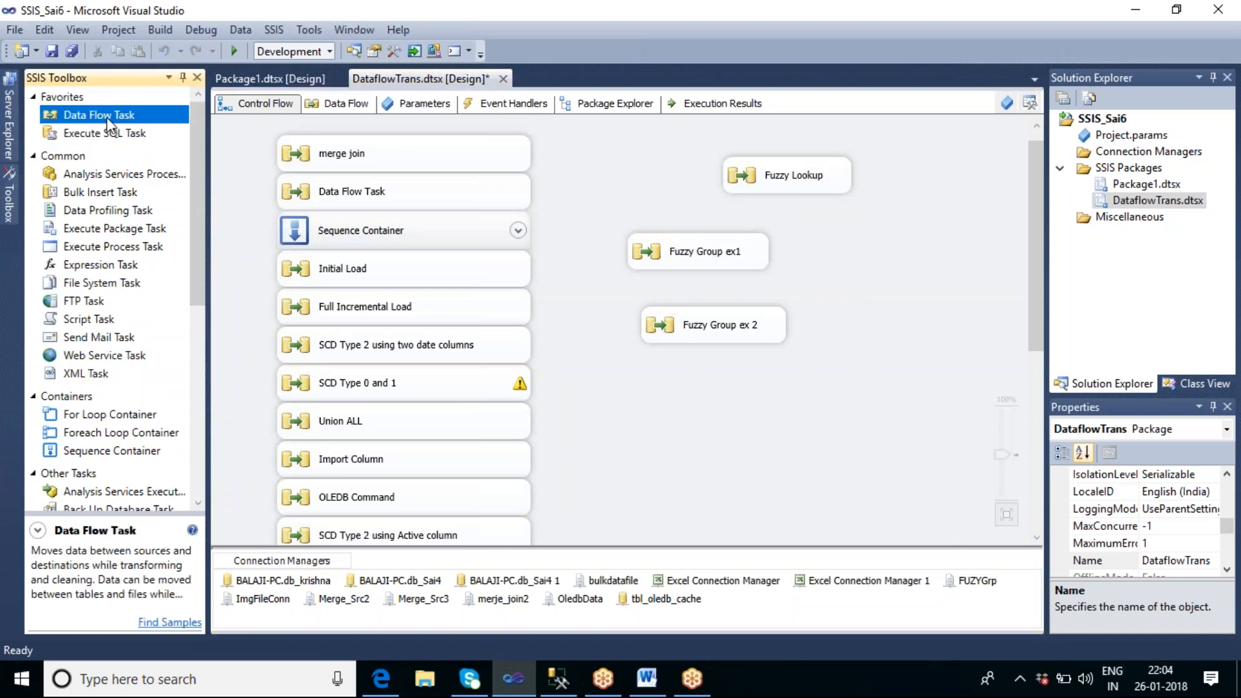
drag(701, 374, 700, 376)
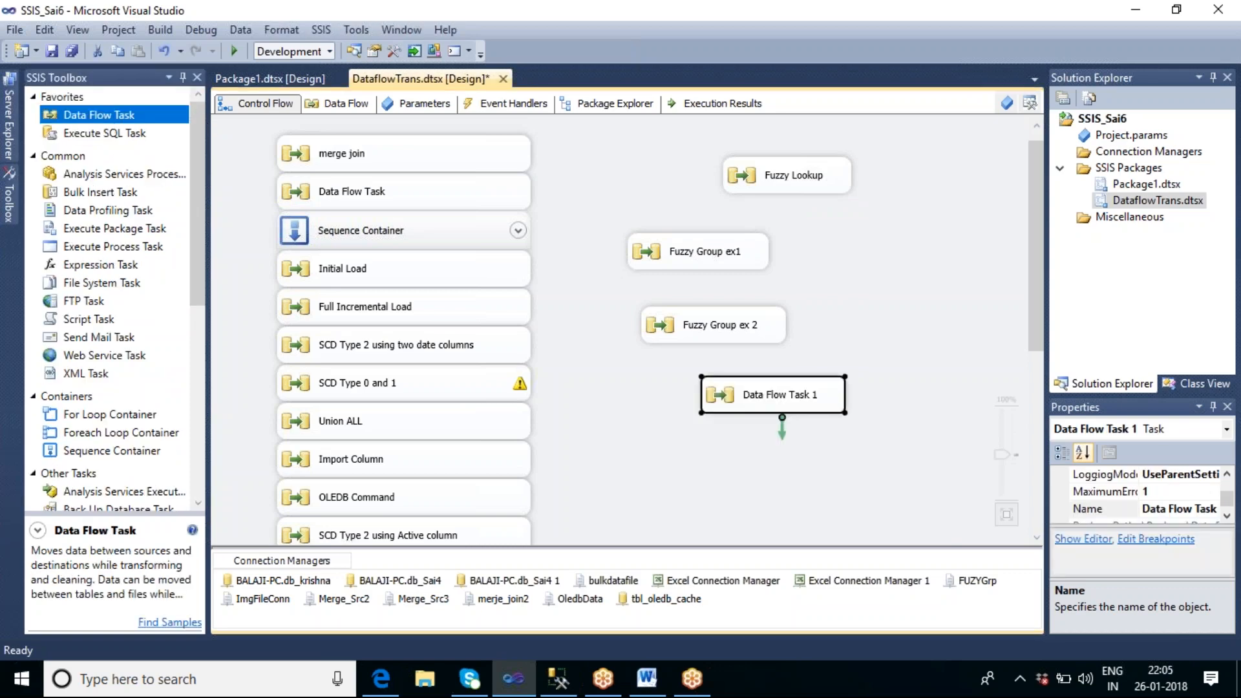
double_click(780, 403)
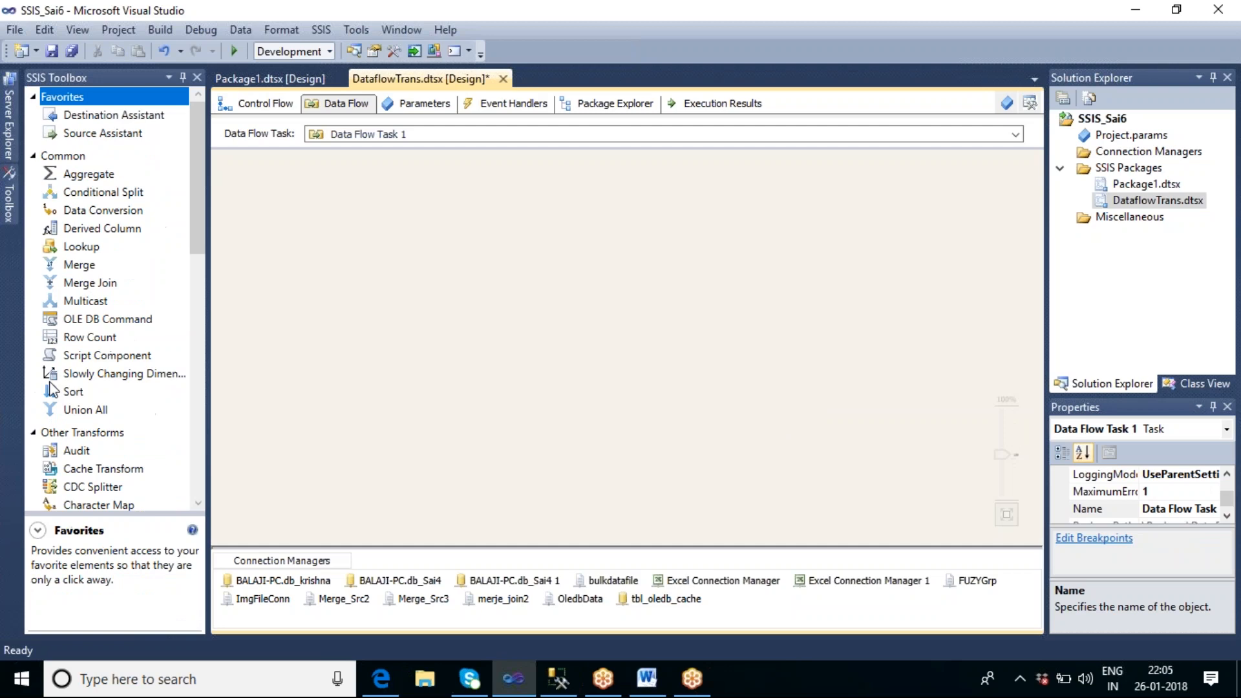
Step: Add a Percentage Sampling transformation to the empty data flow
drag(193, 142, 208, 285)
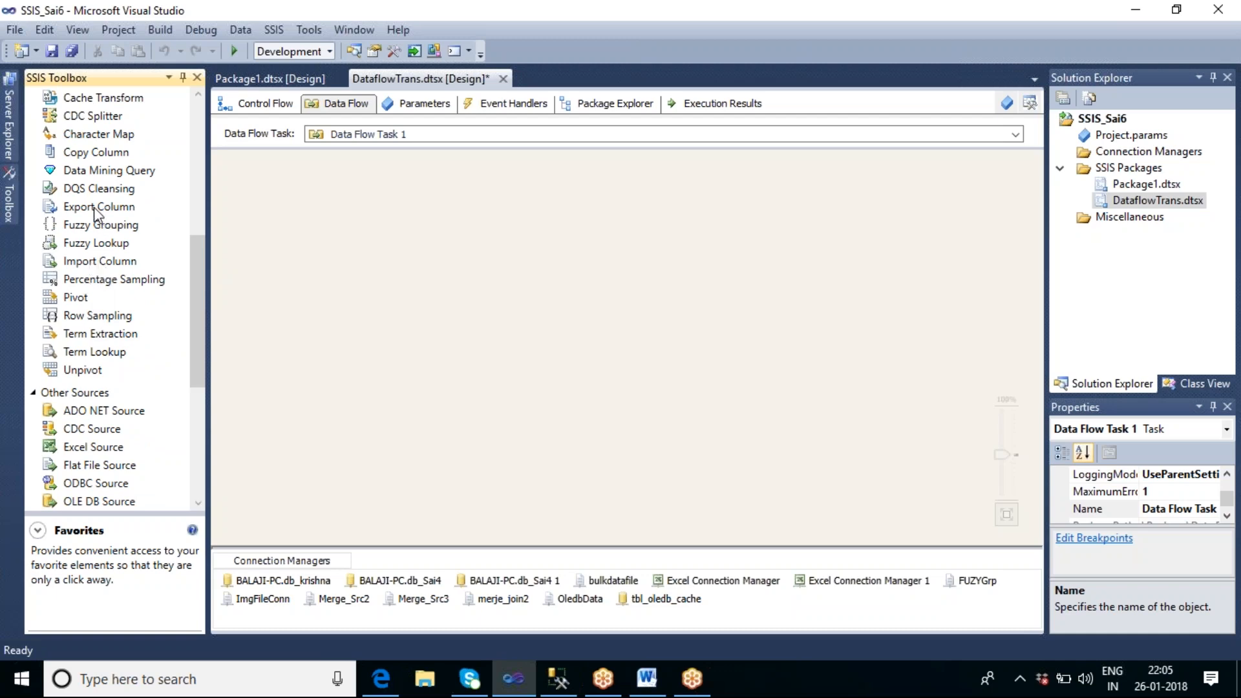
click(109, 285)
drag(111, 292, 350, 188)
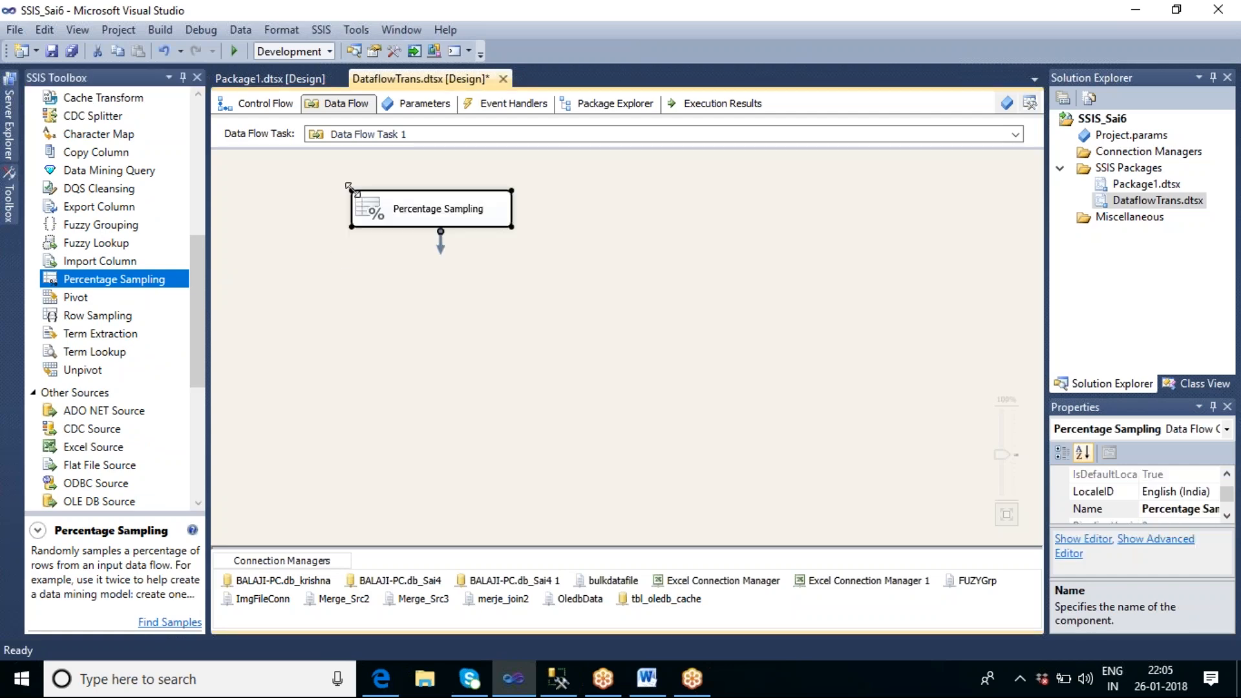
click(501, 276)
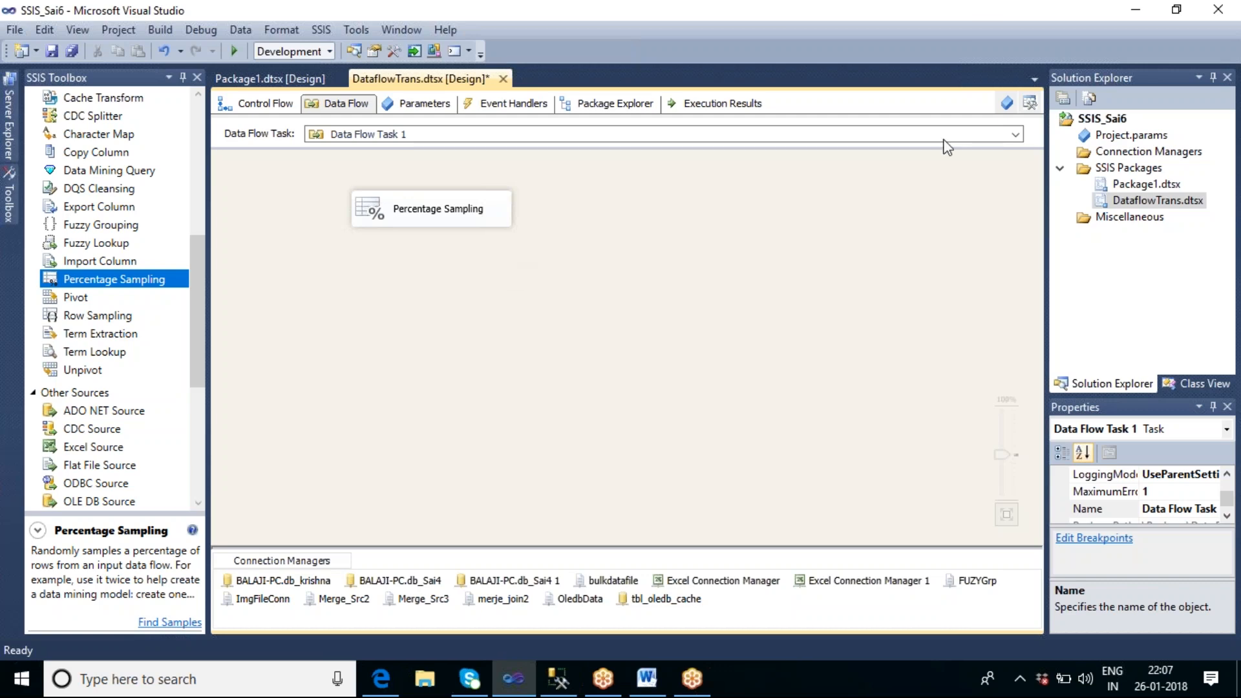
Step: Switch to SQL Server Management Studio, replace the whole query text with "use d_sai4" and run it
click(569, 685)
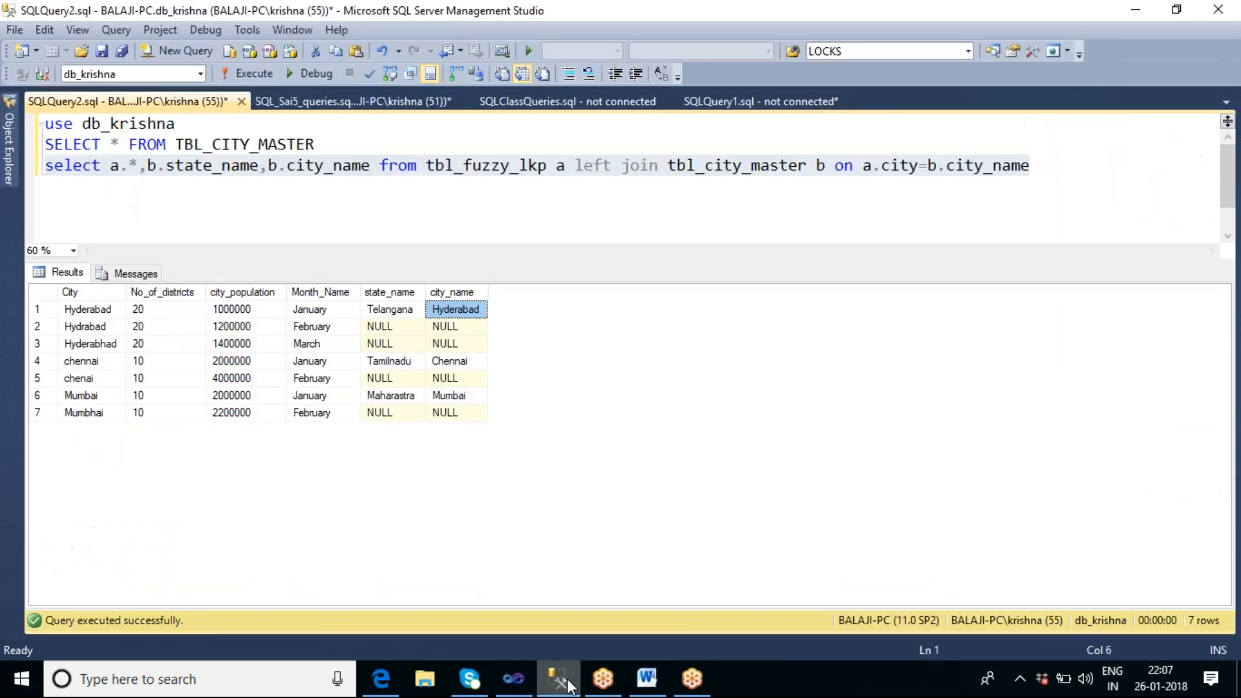
click(270, 194)
click(262, 181)
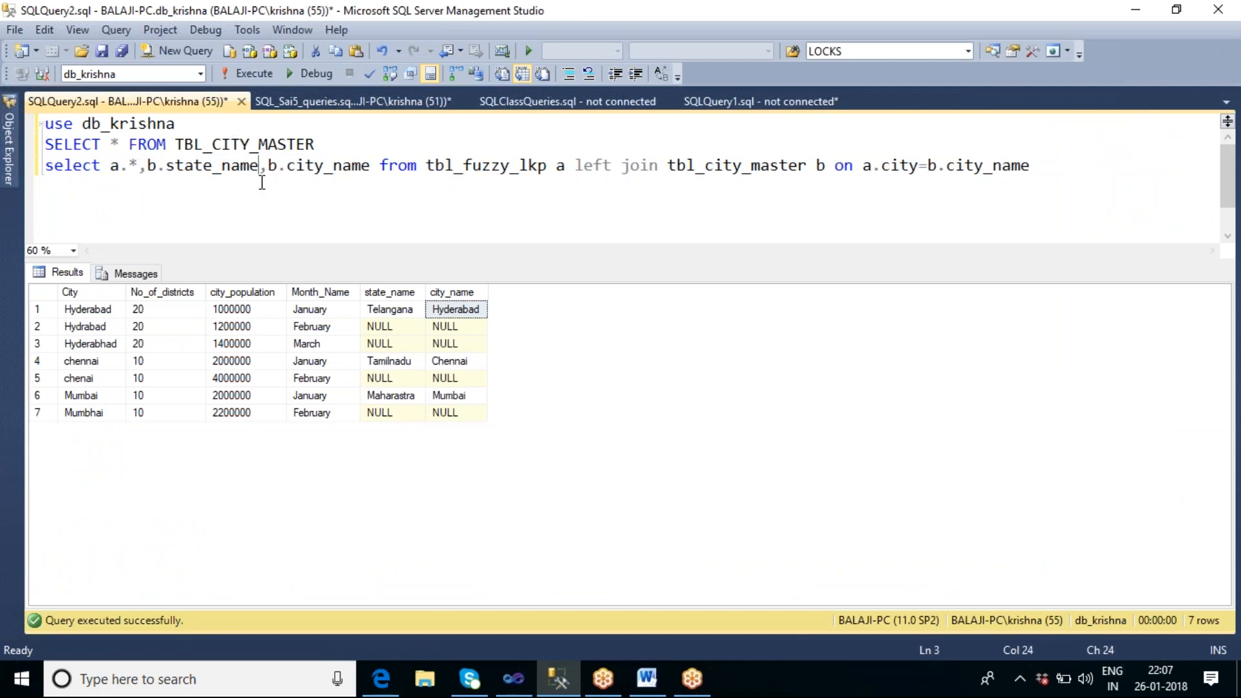
key(ctrl+a)
text(u)
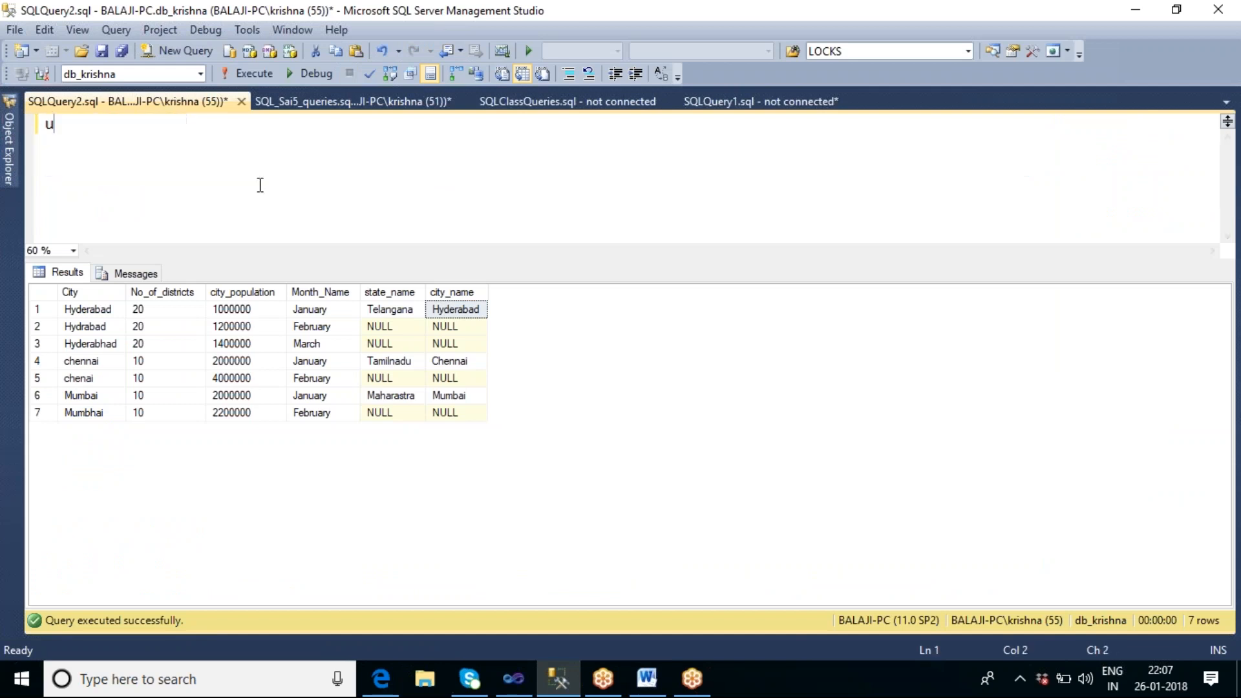
text(se d_s)
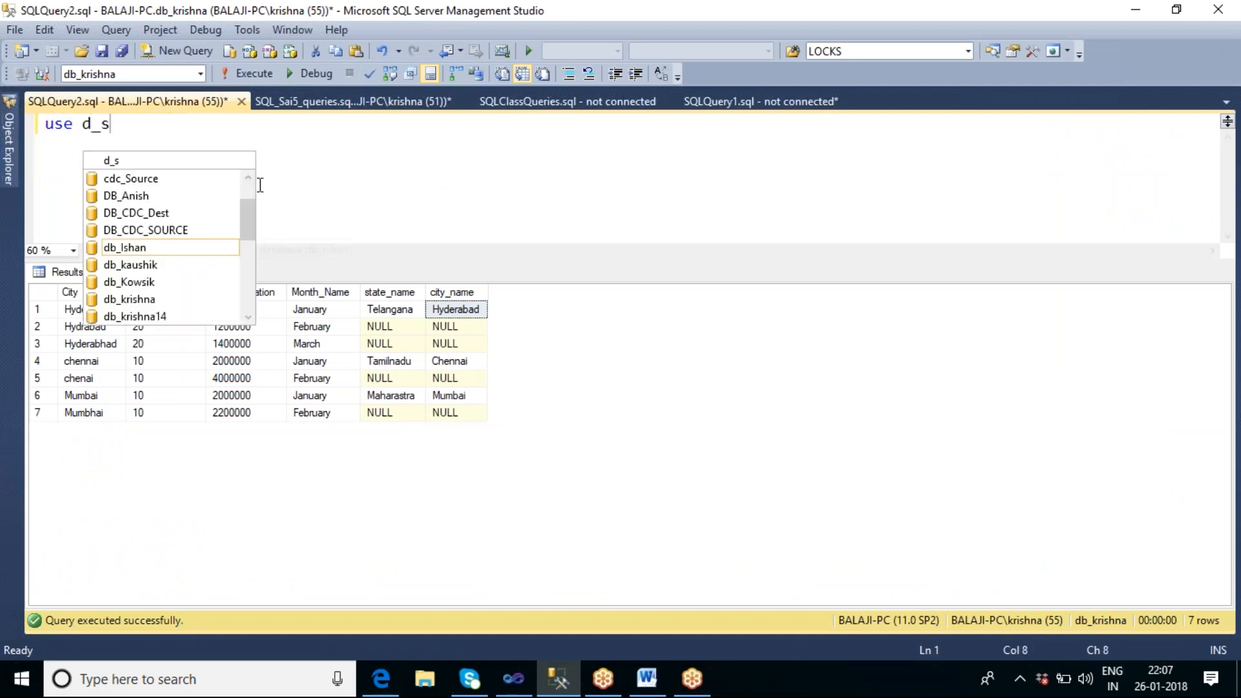
text(ai4)
key(F5)
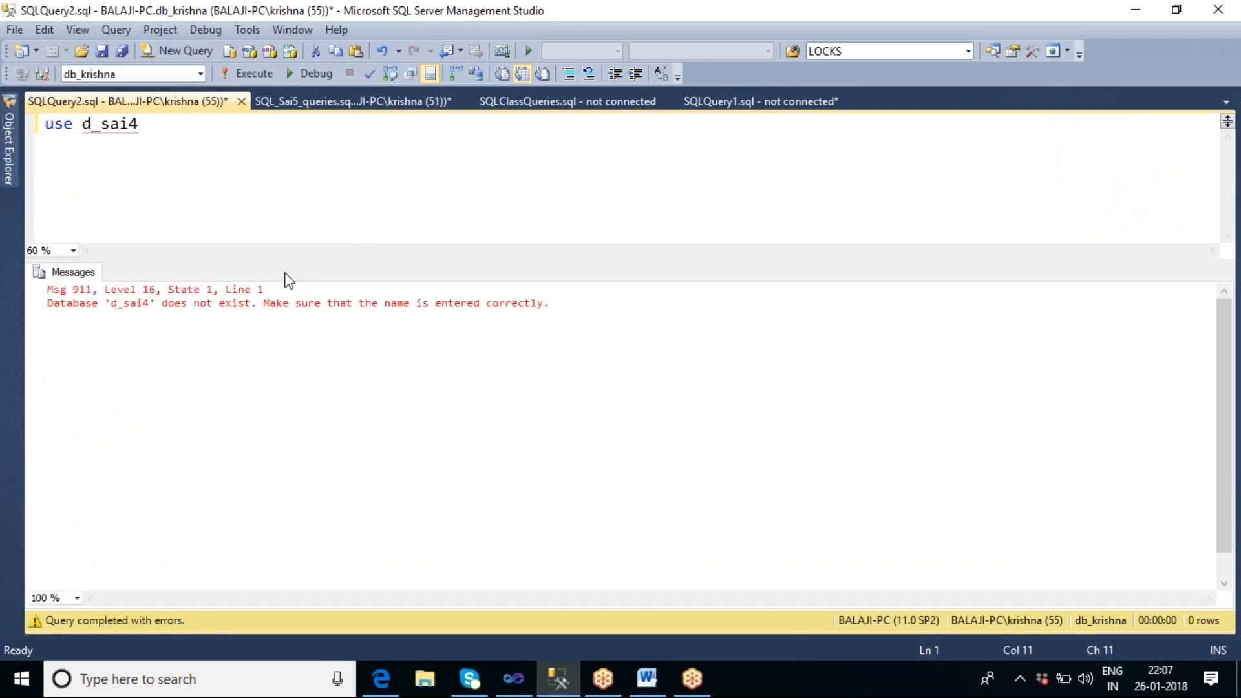
Step: Correct the database name in the use statement to db_sai4 and run it
click(92, 126)
text(b)
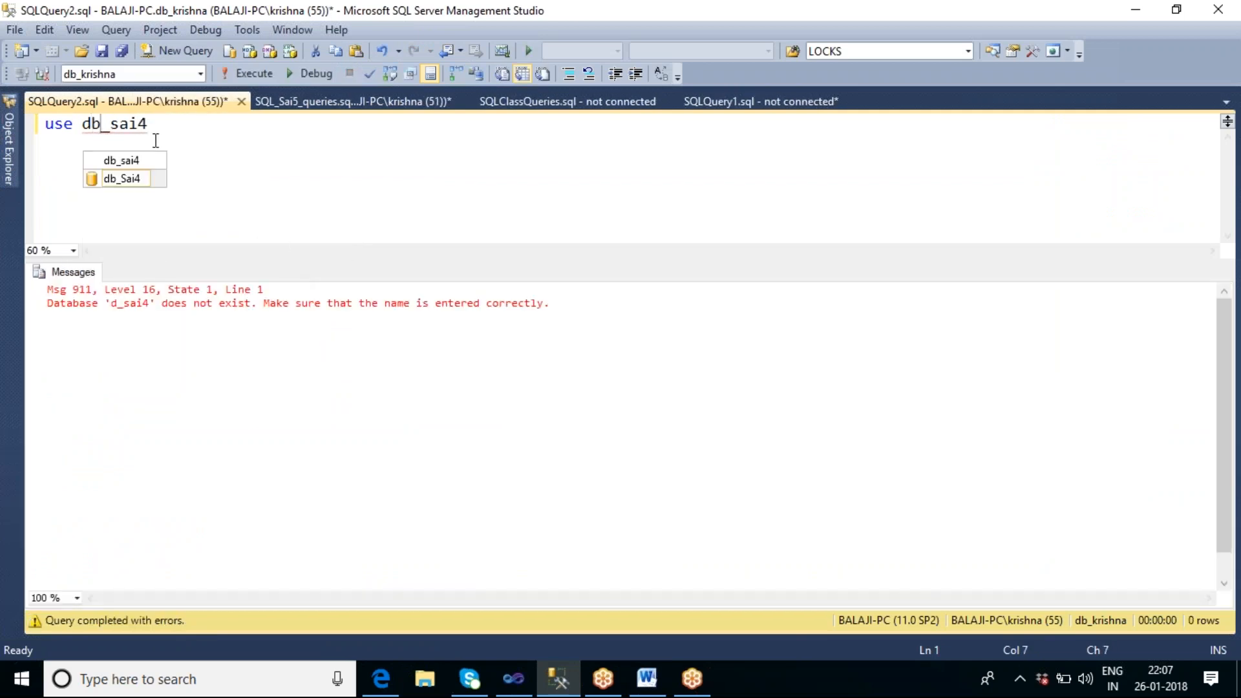
click(213, 71)
click(235, 155)
Step: Replace the statement with "select * from tbl_empl_master", run it and check the execution messages
key(ctrl+a)
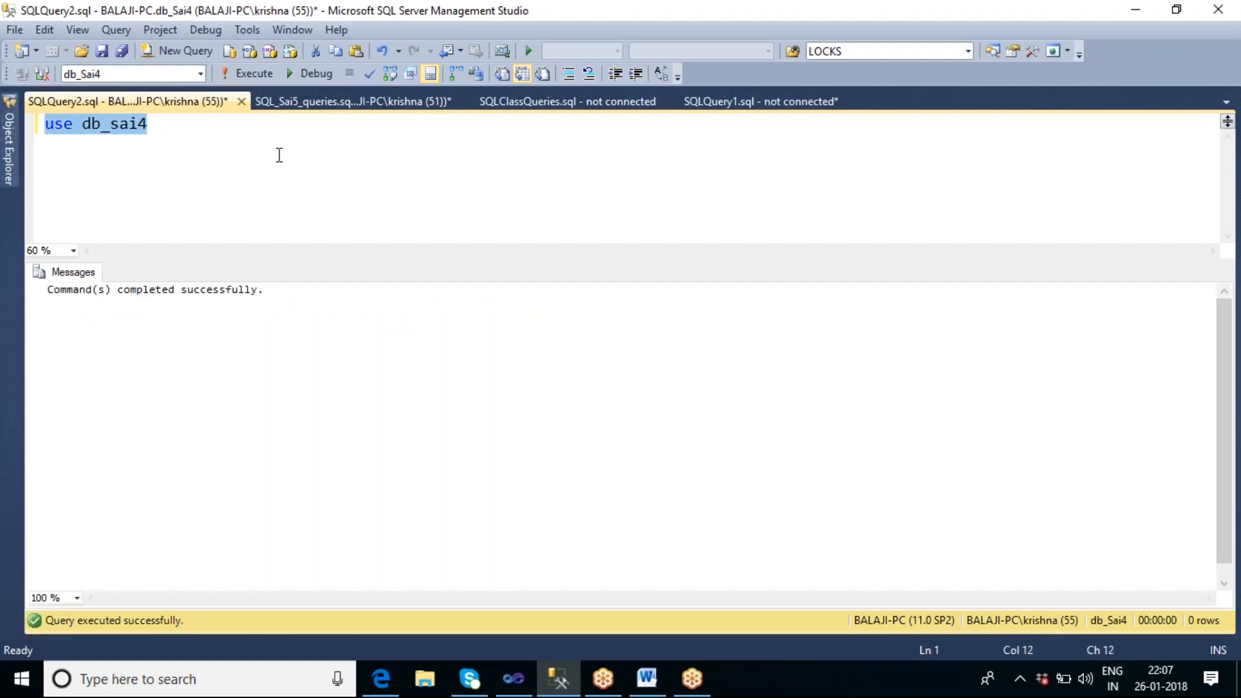
text(Select )
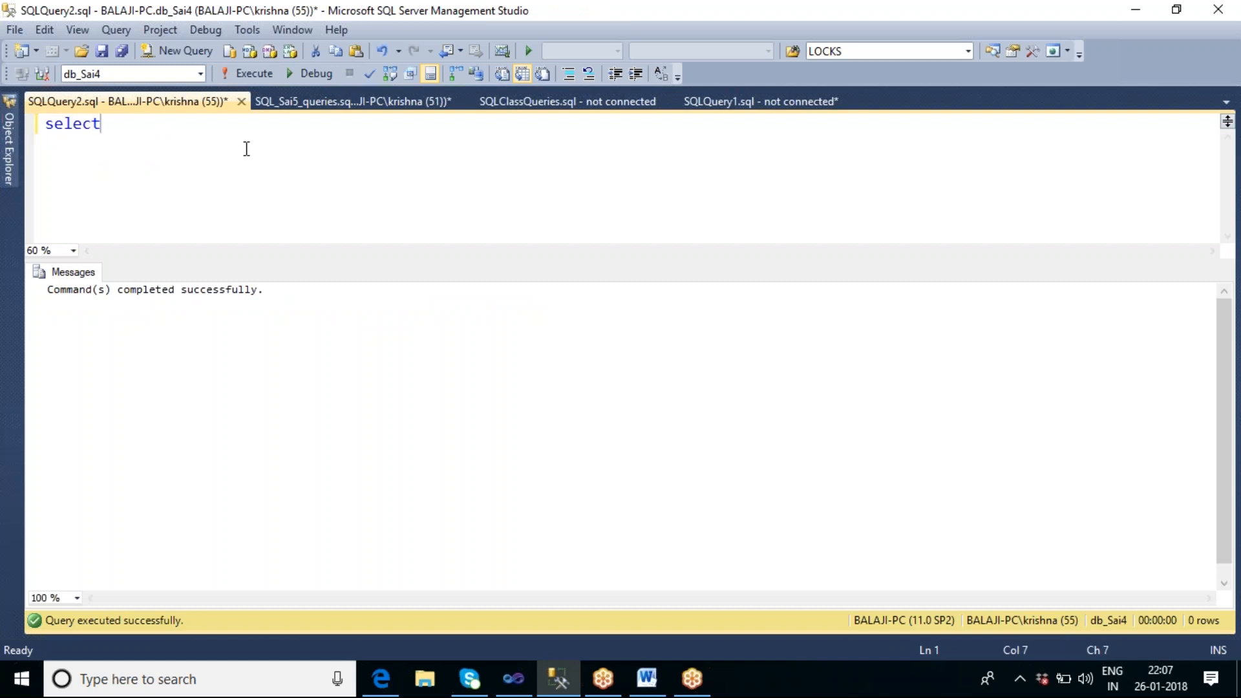
text(* from tbl_empl_master)
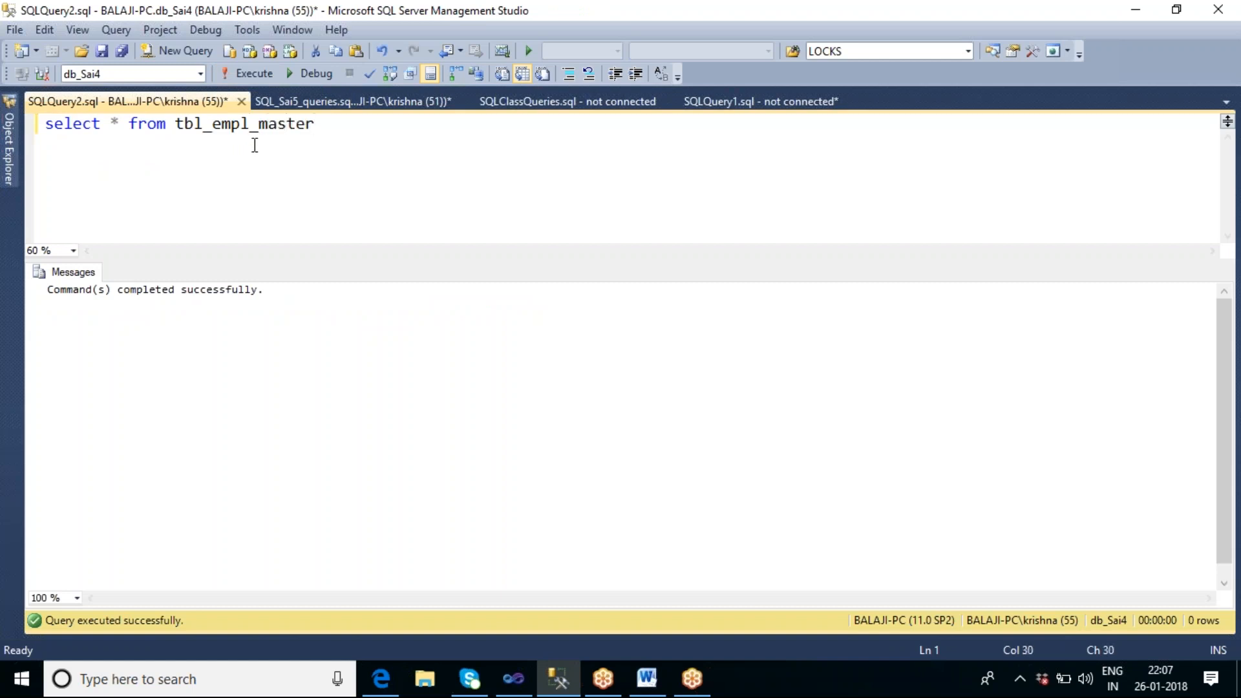
key(F5)
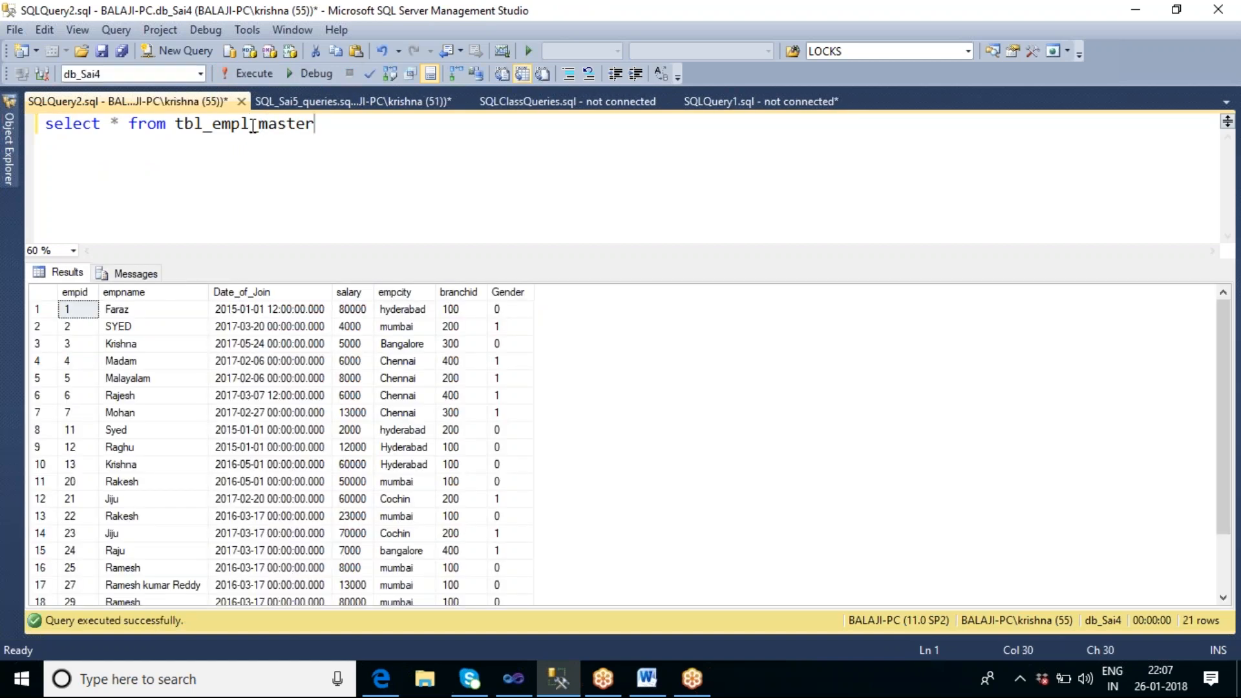
click(134, 273)
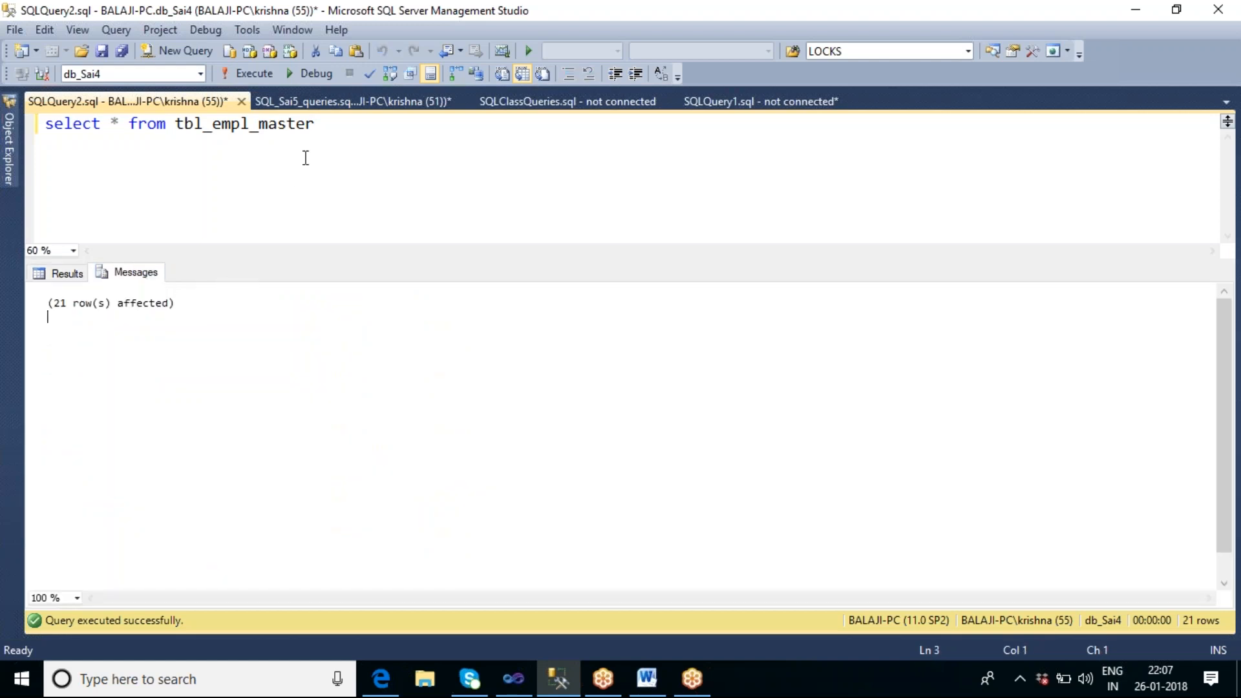
click(320, 131)
Step: Switch back to Visual Studio and move the Percentage Sampling transformation lower to leave room above it
click(513, 678)
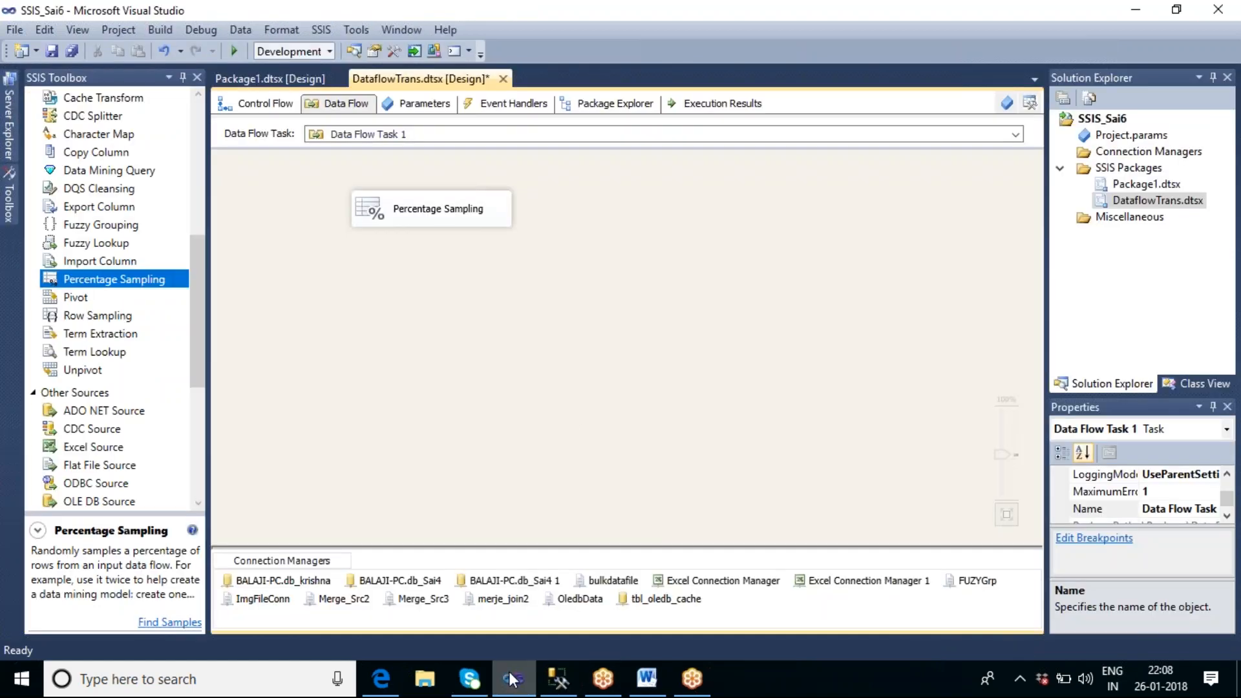
drag(445, 214, 498, 276)
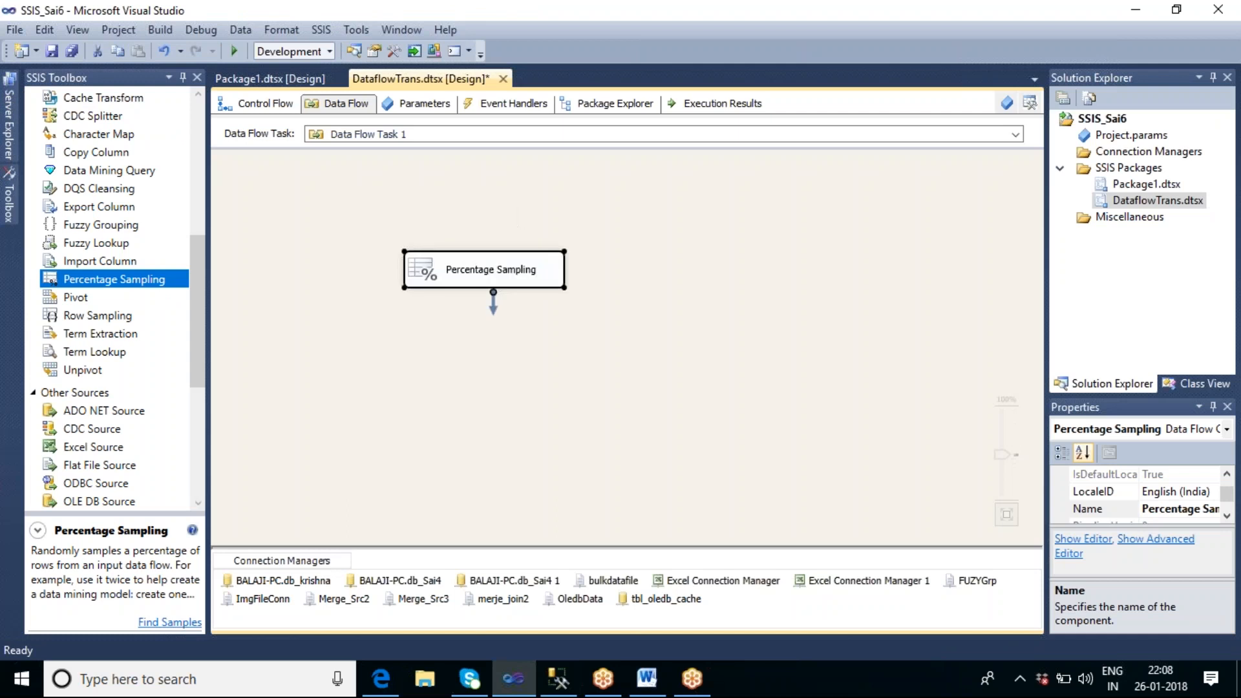
click(214, 362)
drag(196, 284, 200, 328)
click(101, 377)
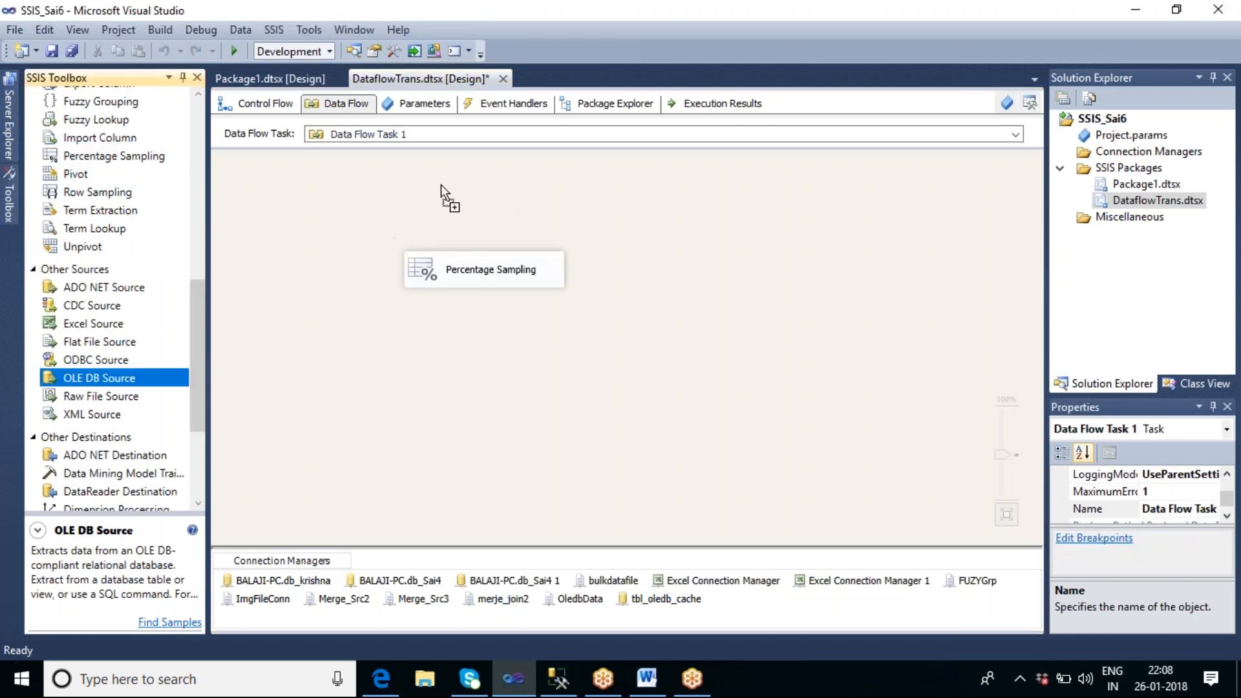
drag(432, 169, 433, 171)
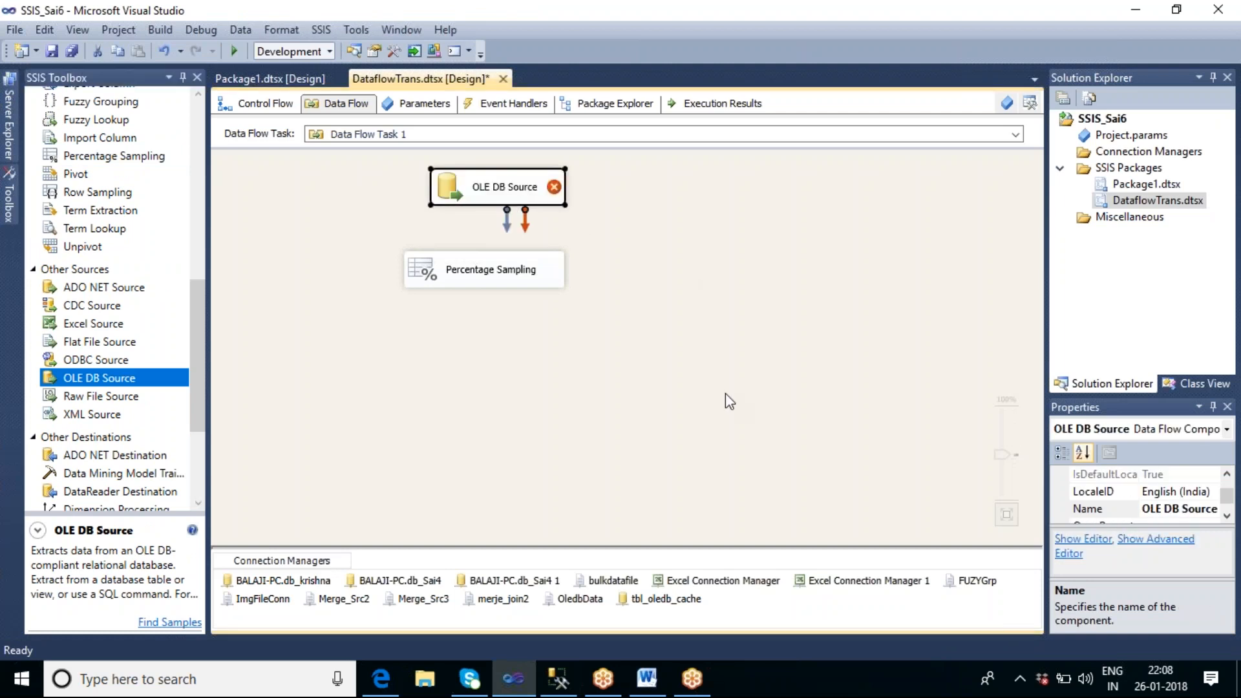
key(Delete)
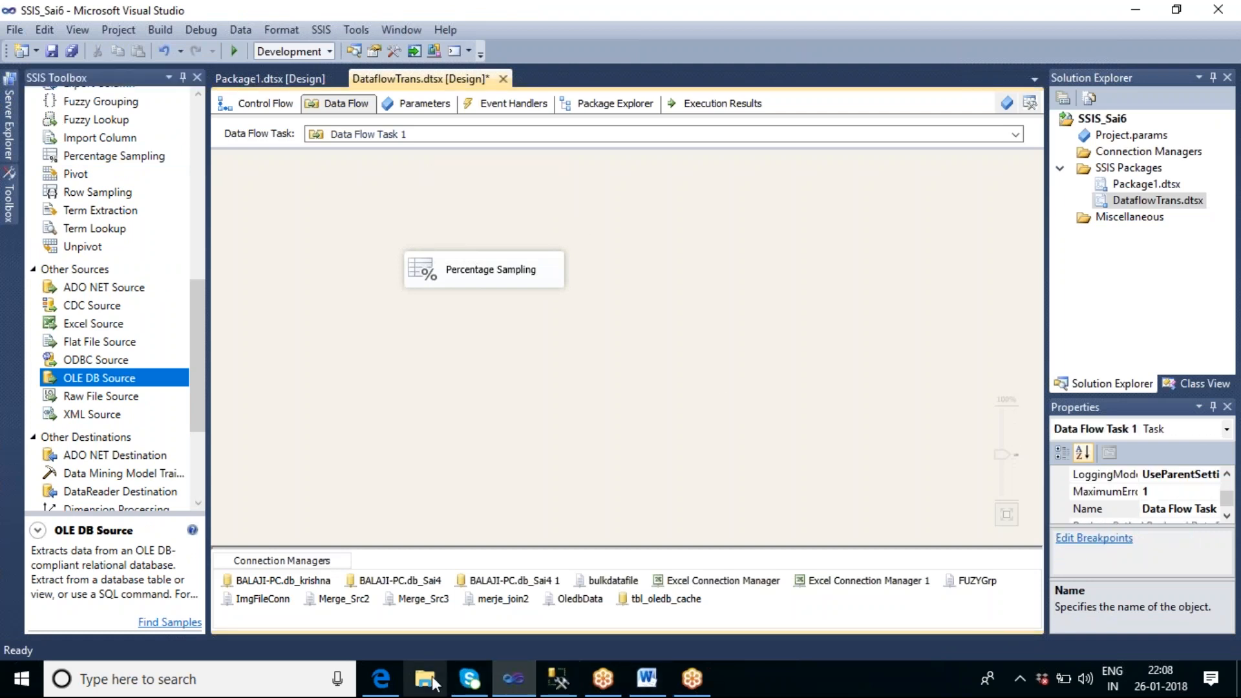
Step: Open bulkData.txt from the SQL_SAI folder on the desktop and look through its rows
right_click(855, 674)
click(932, 557)
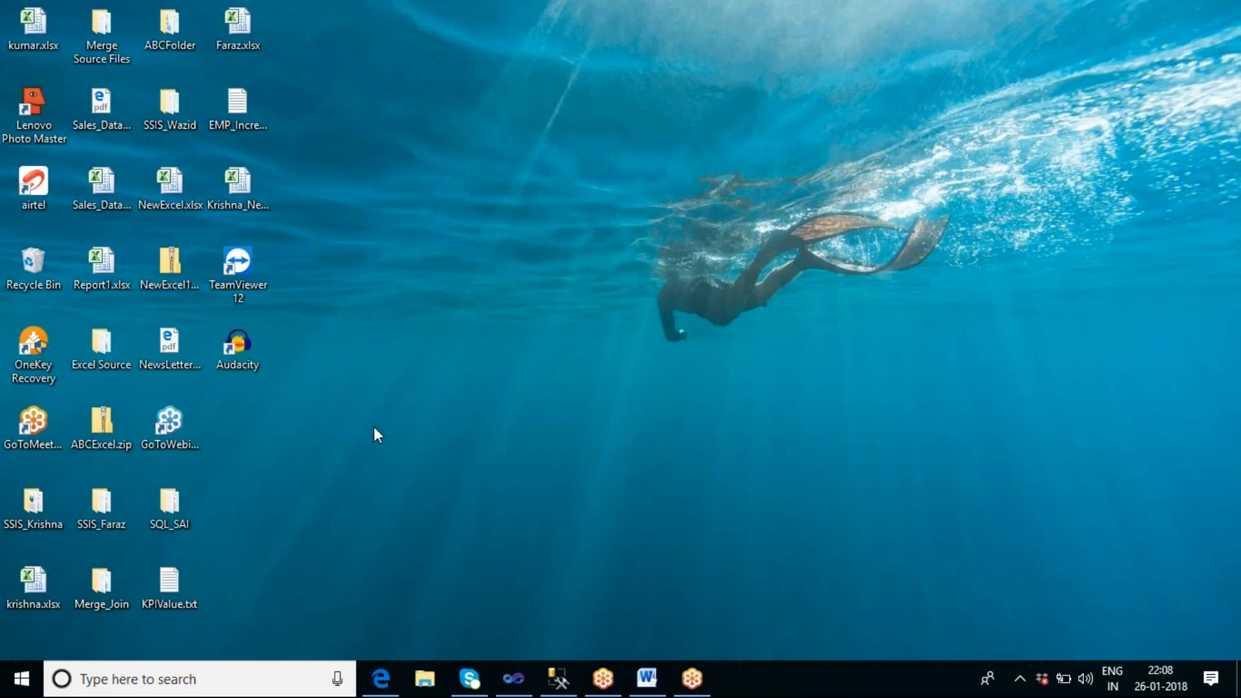
click(246, 95)
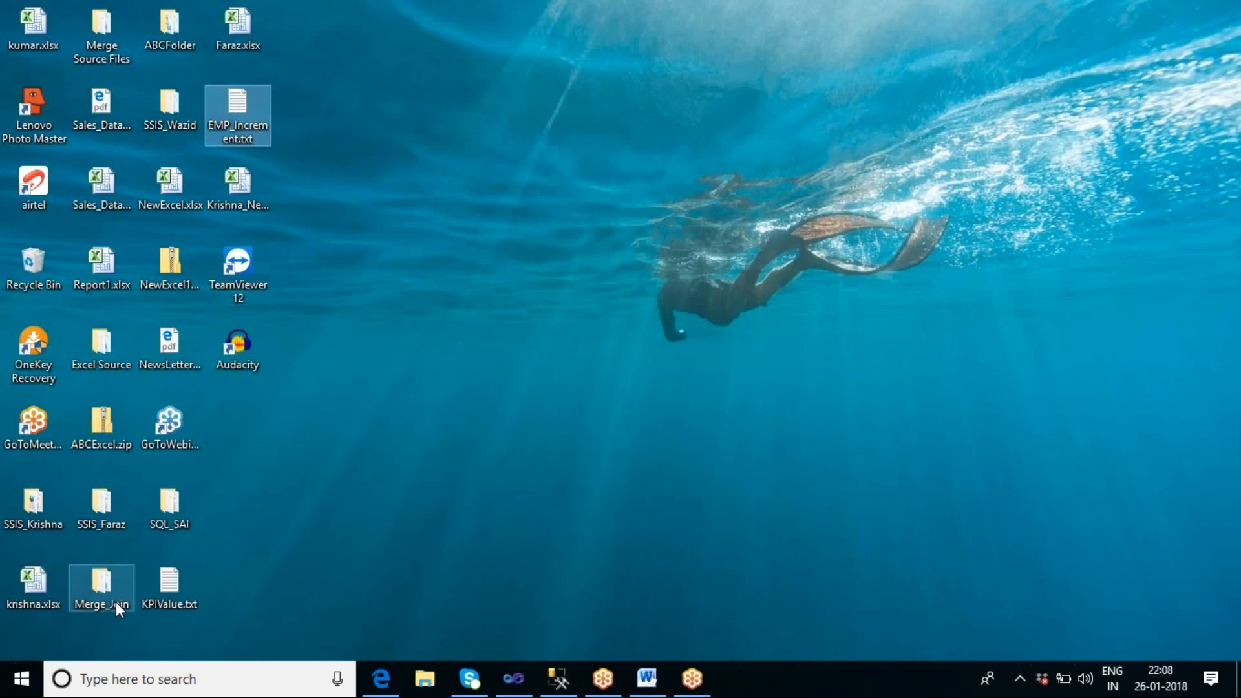
double_click(181, 499)
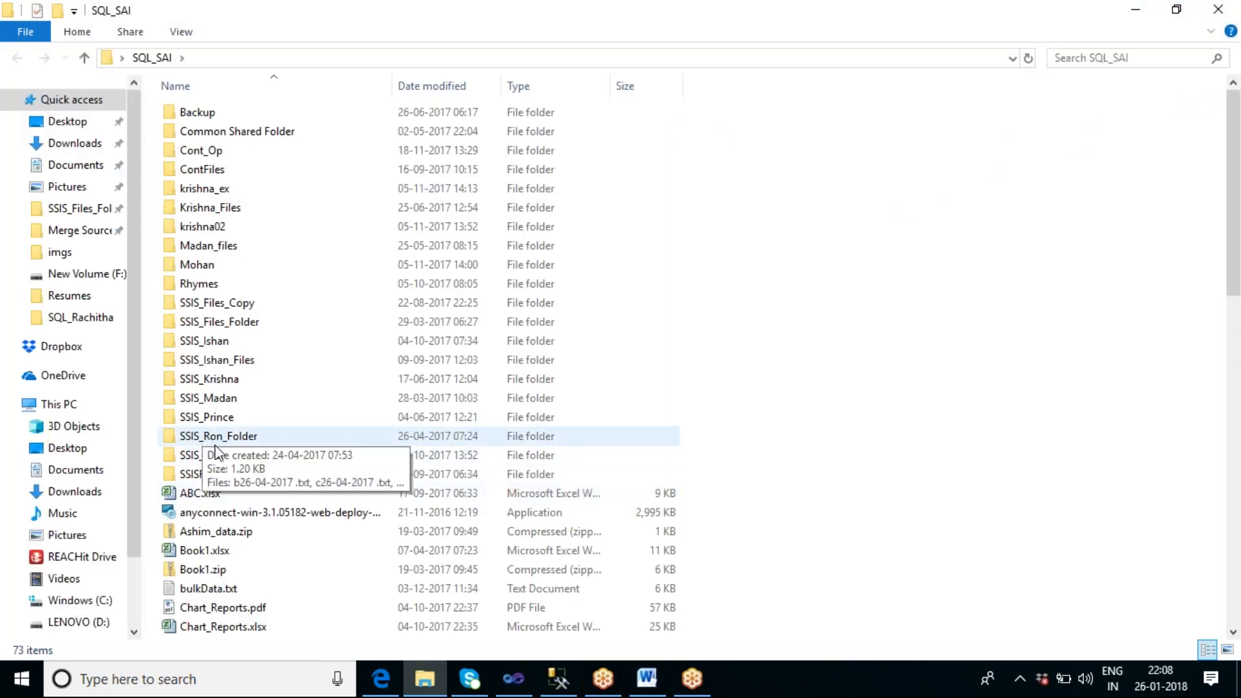
click(220, 592)
double_click(220, 592)
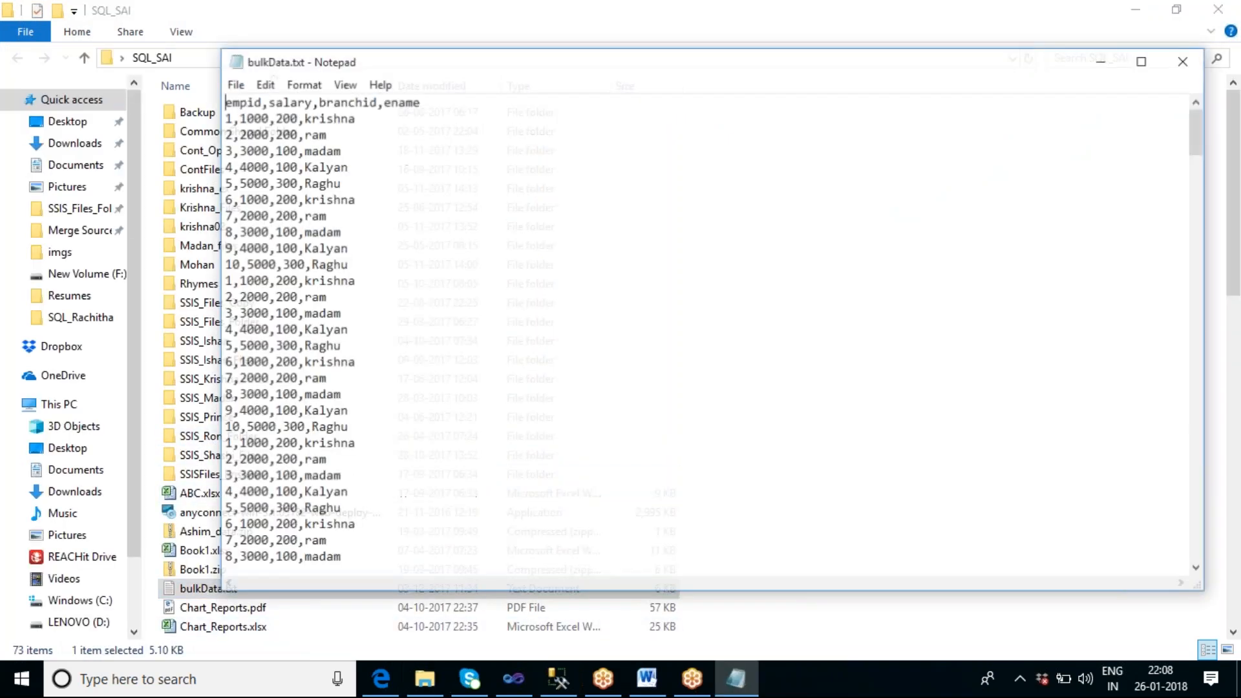
scroll(456, 304, down, 15)
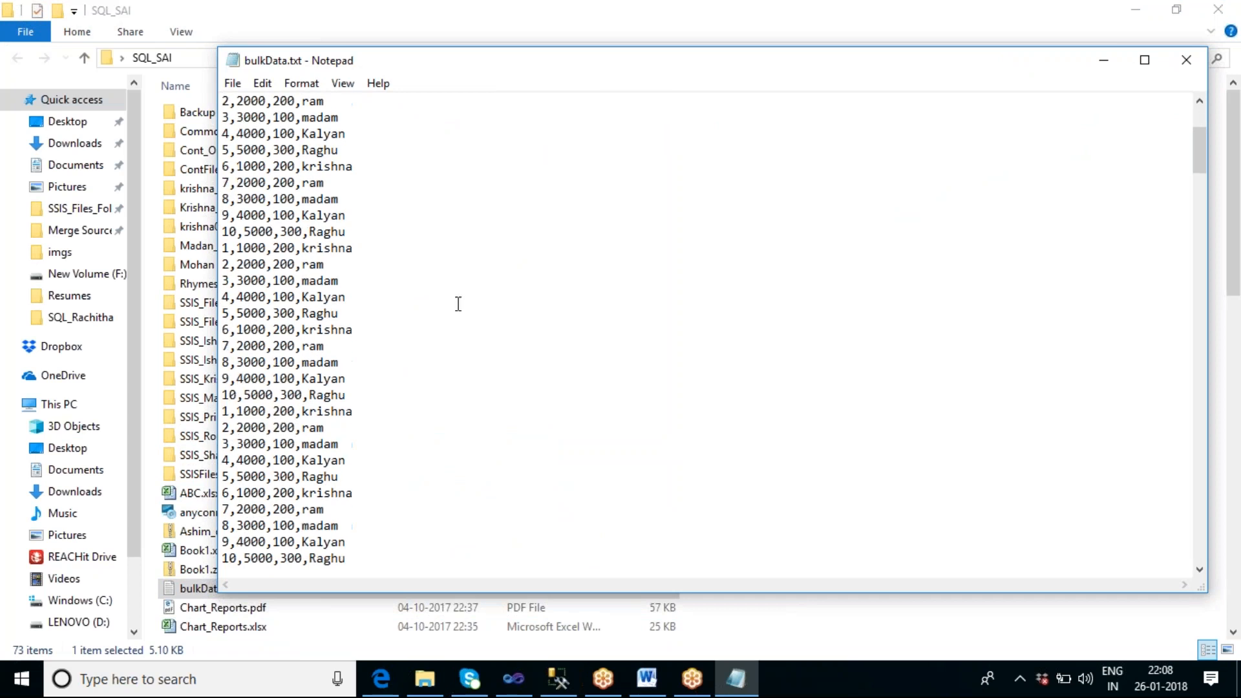
scroll(457, 304, down, 15)
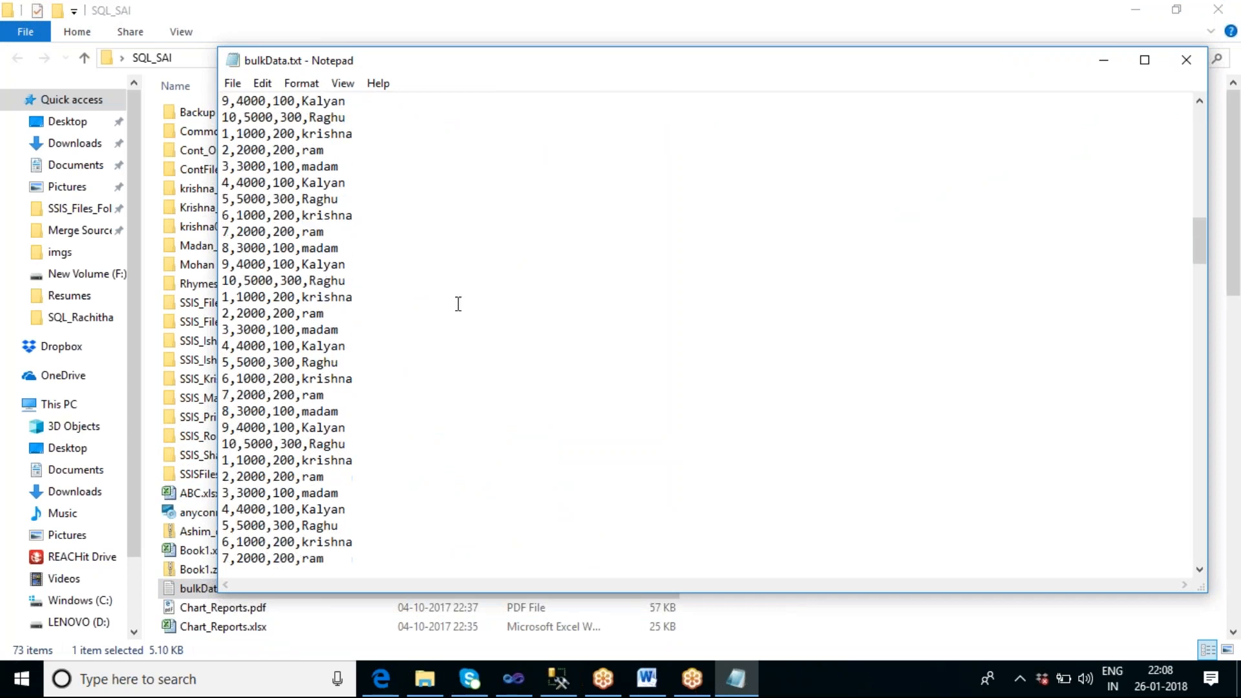
scroll(462, 310, down, 15)
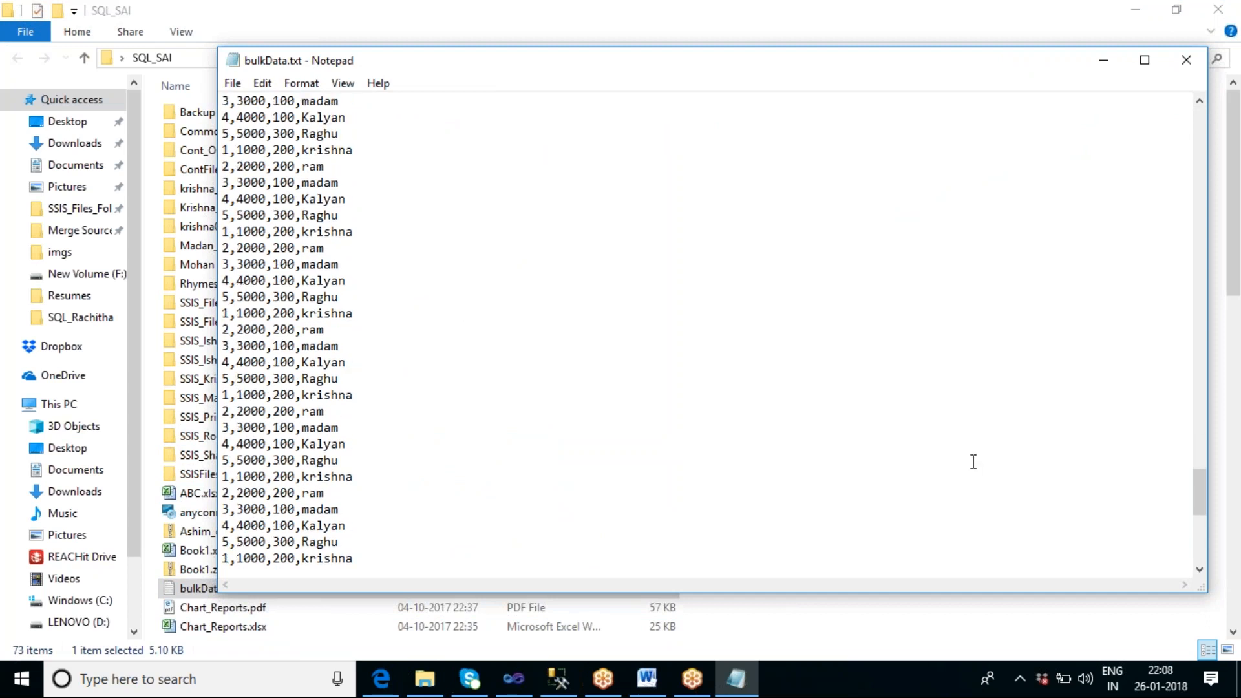
Step: Check the header row of bulkData.txt, close the file and check the SQL_SAI folder's full path
drag(1199, 497, 1149, 116)
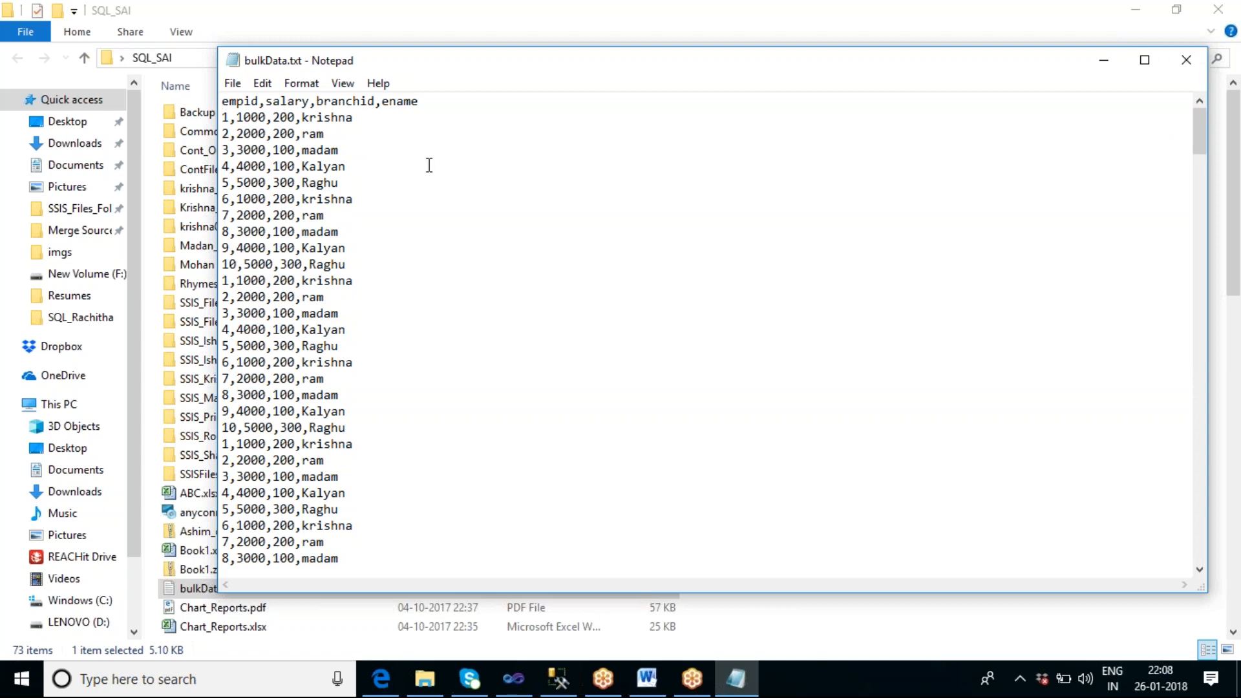
drag(428, 102, 216, 103)
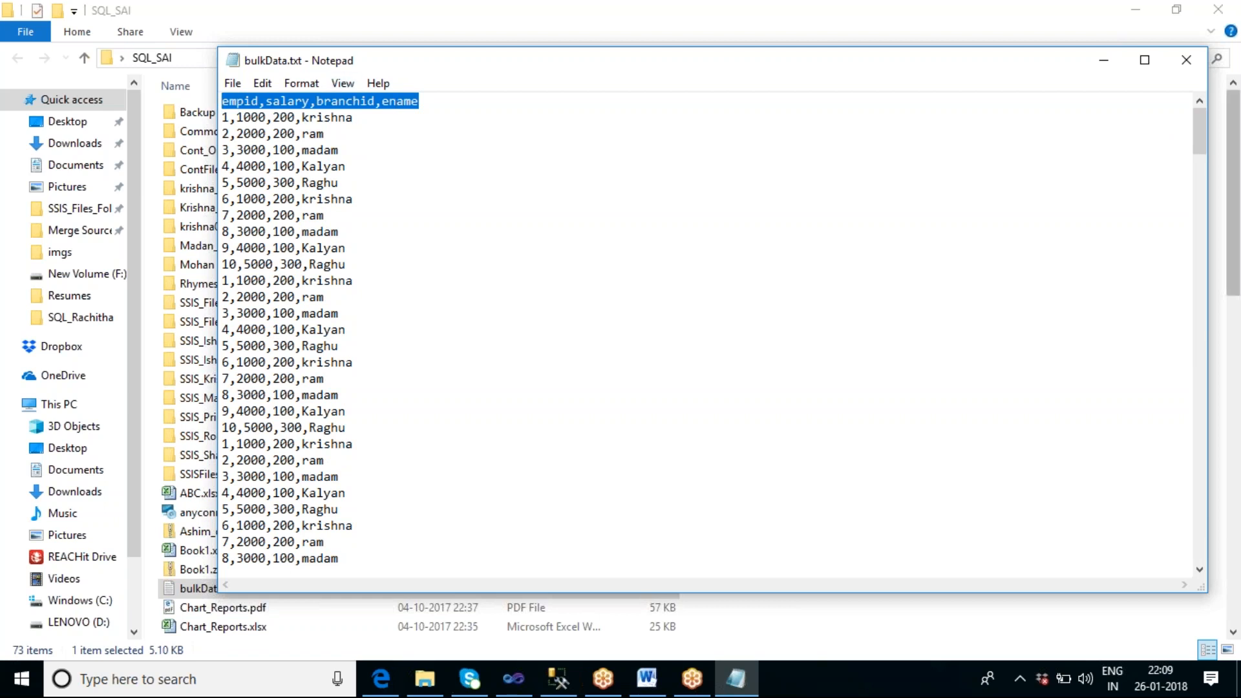
click(1186, 62)
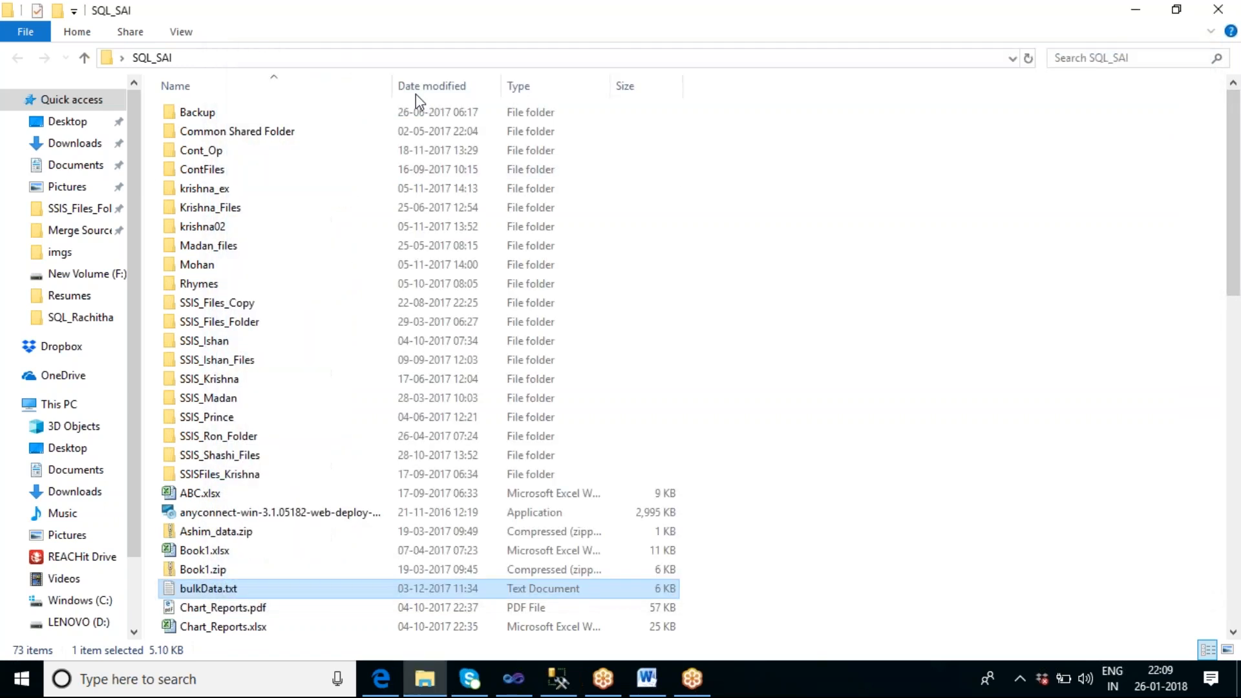
click(288, 63)
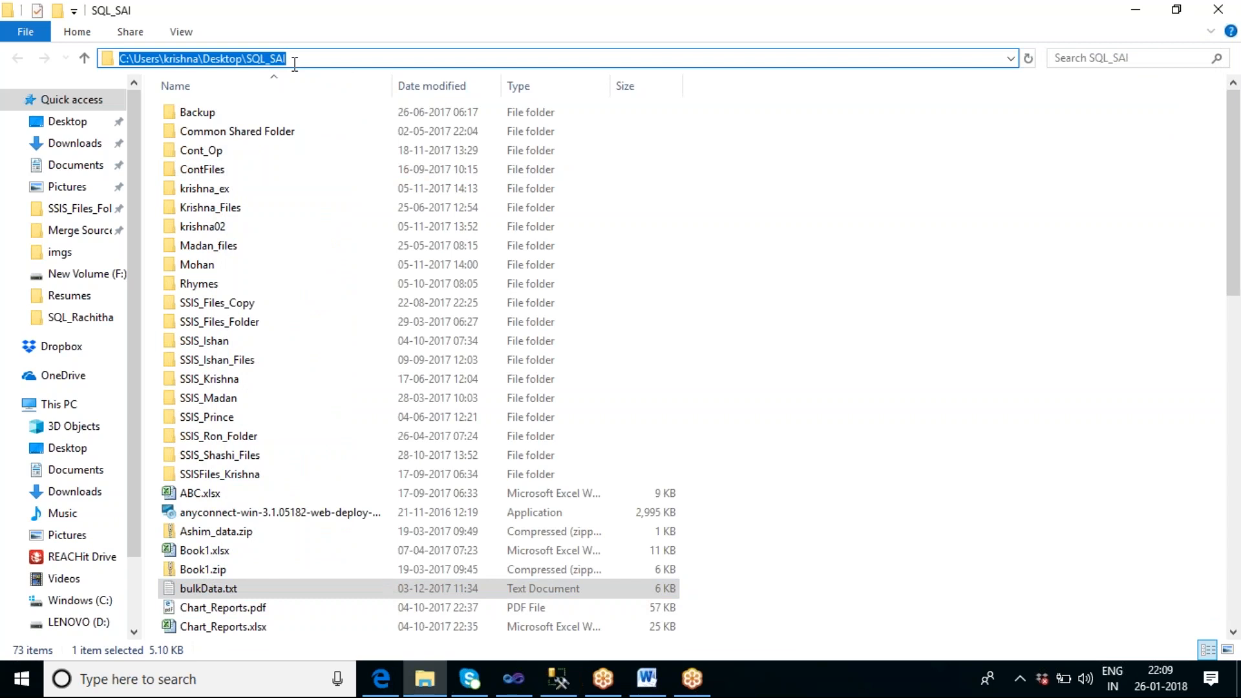
Step: Switch to Visual Studio, add a Flat File Source above Percentage Sampling and start a new connection manager named bulkdatafile
click(511, 688)
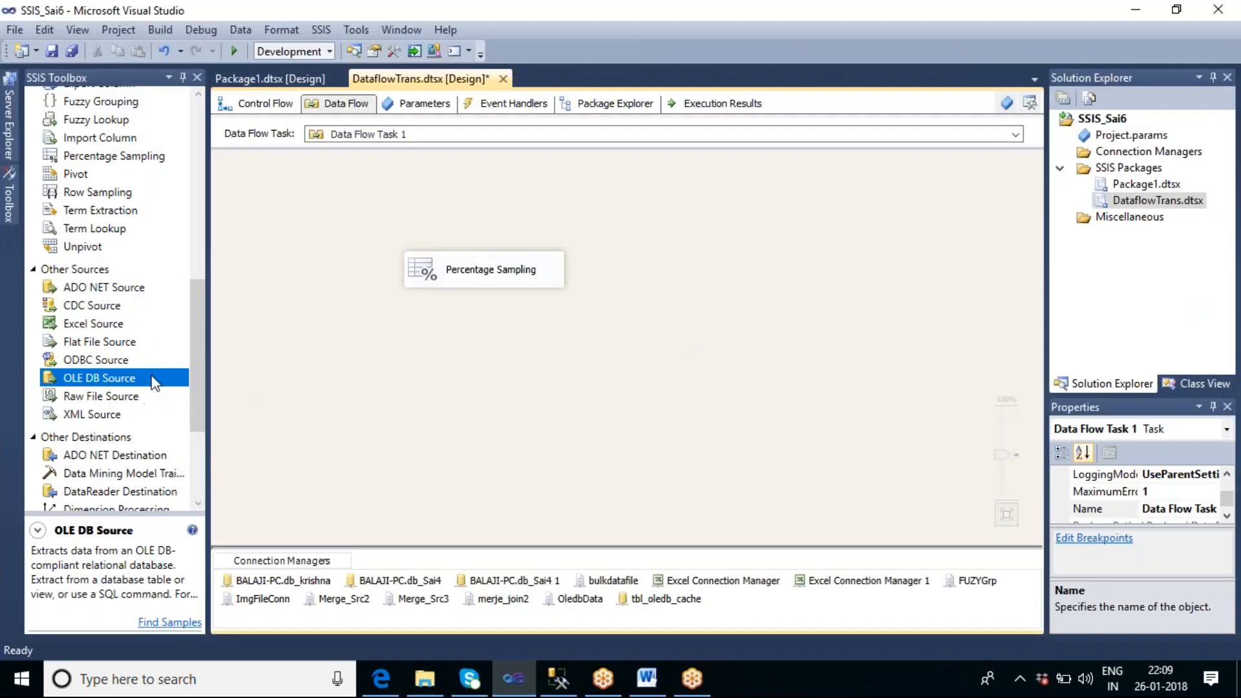
drag(115, 349, 390, 182)
double_click(502, 214)
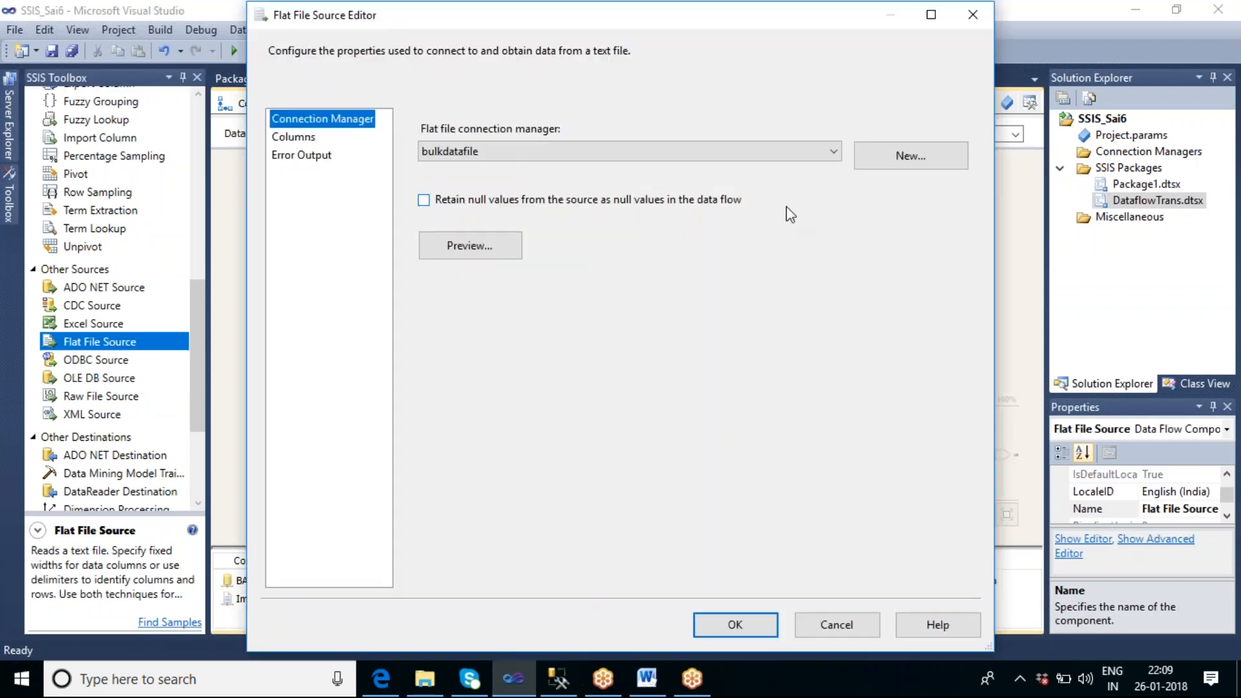
click(875, 161)
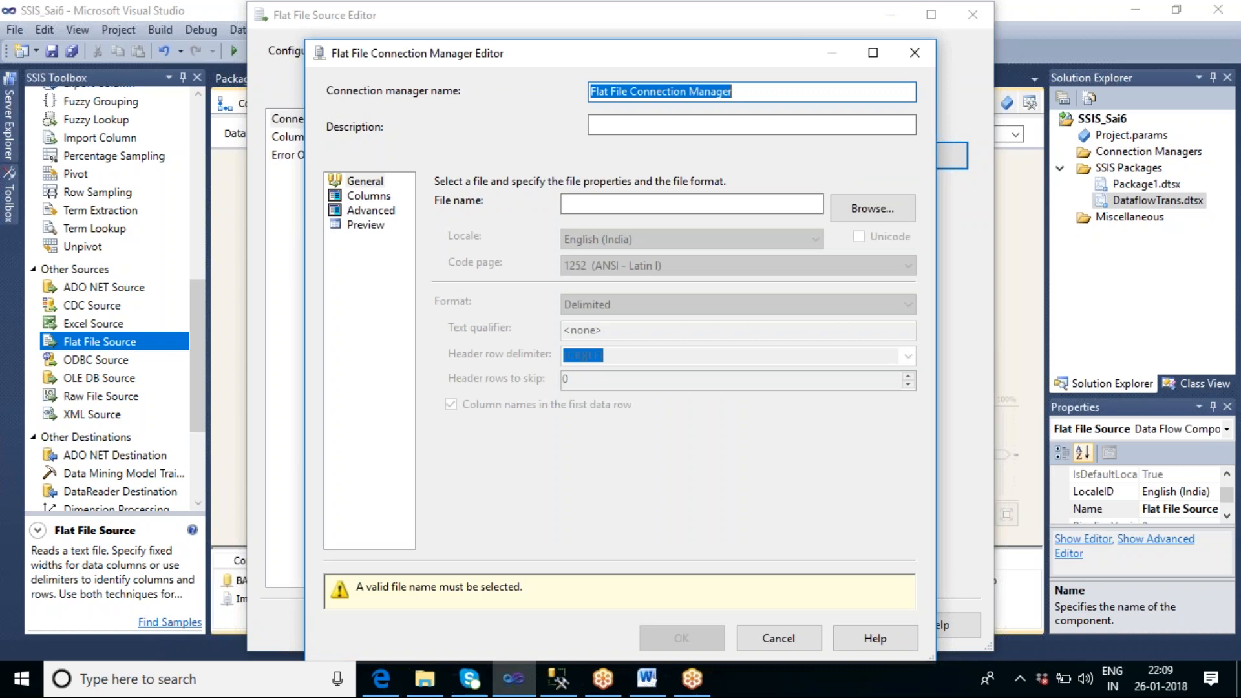
text(b)
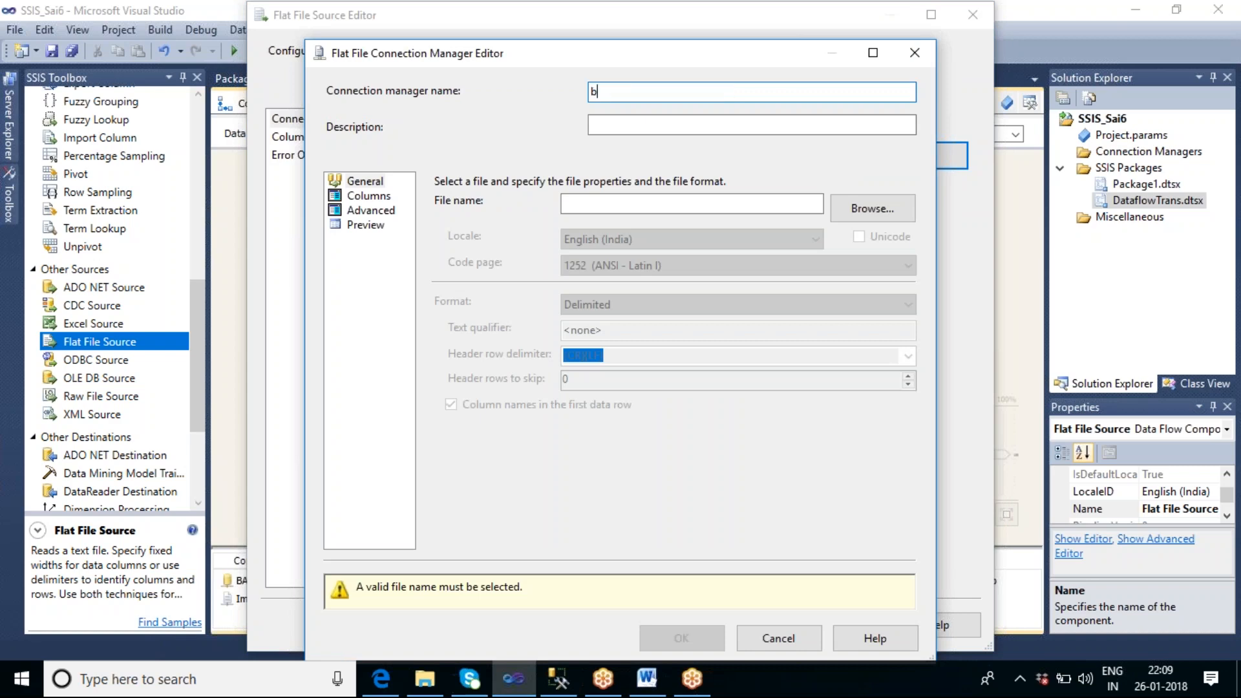
text(ulkdatafile)
Step: Choose bulkData.txt from the SQL_SAI folder on the desktop as the connection manager's file
click(891, 209)
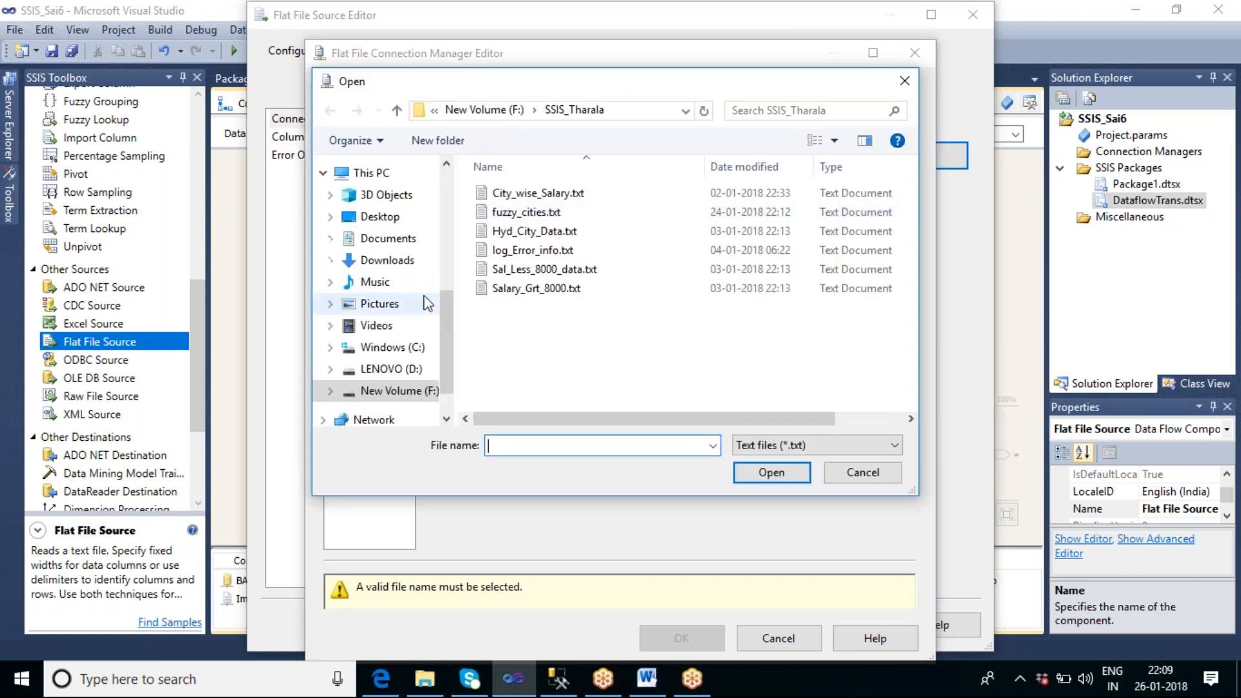
click(409, 222)
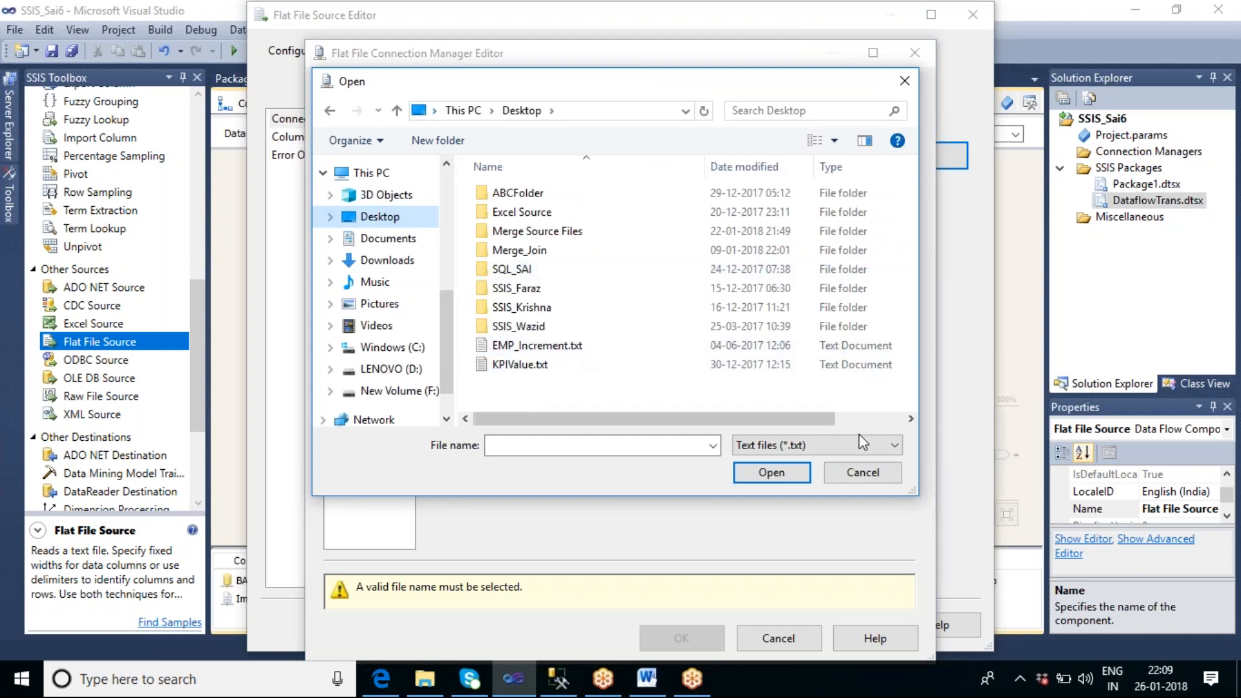
drag(777, 418, 633, 404)
click(550, 347)
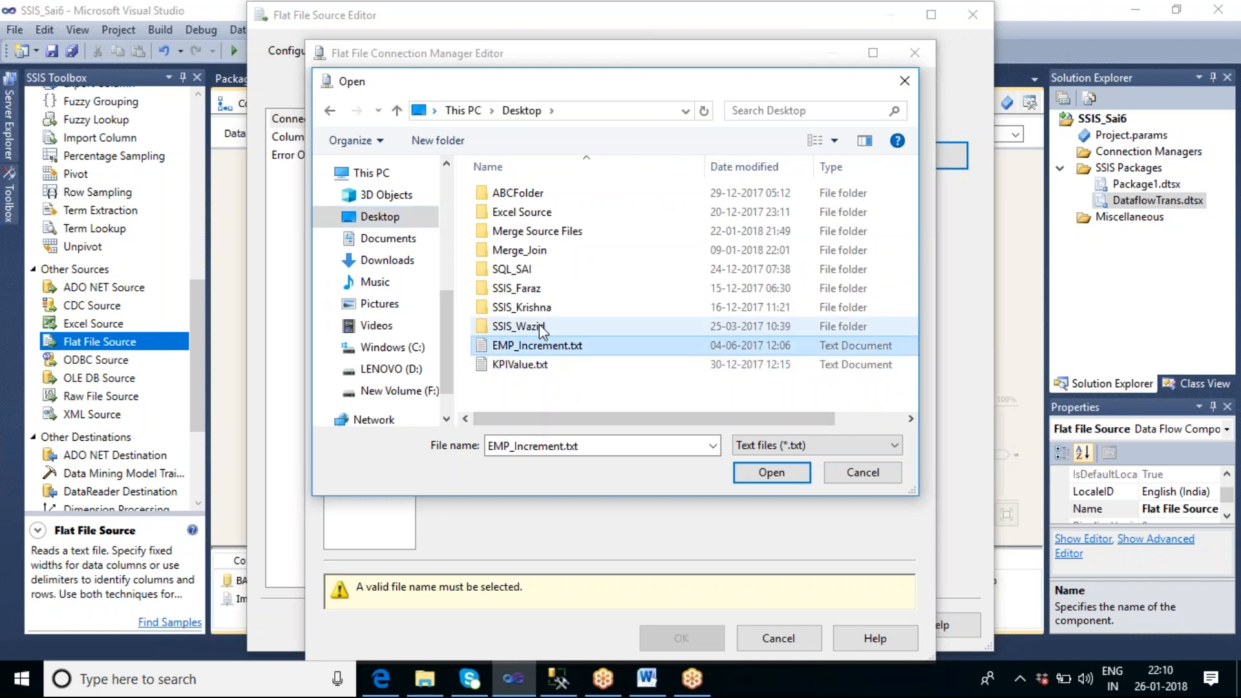
click(539, 324)
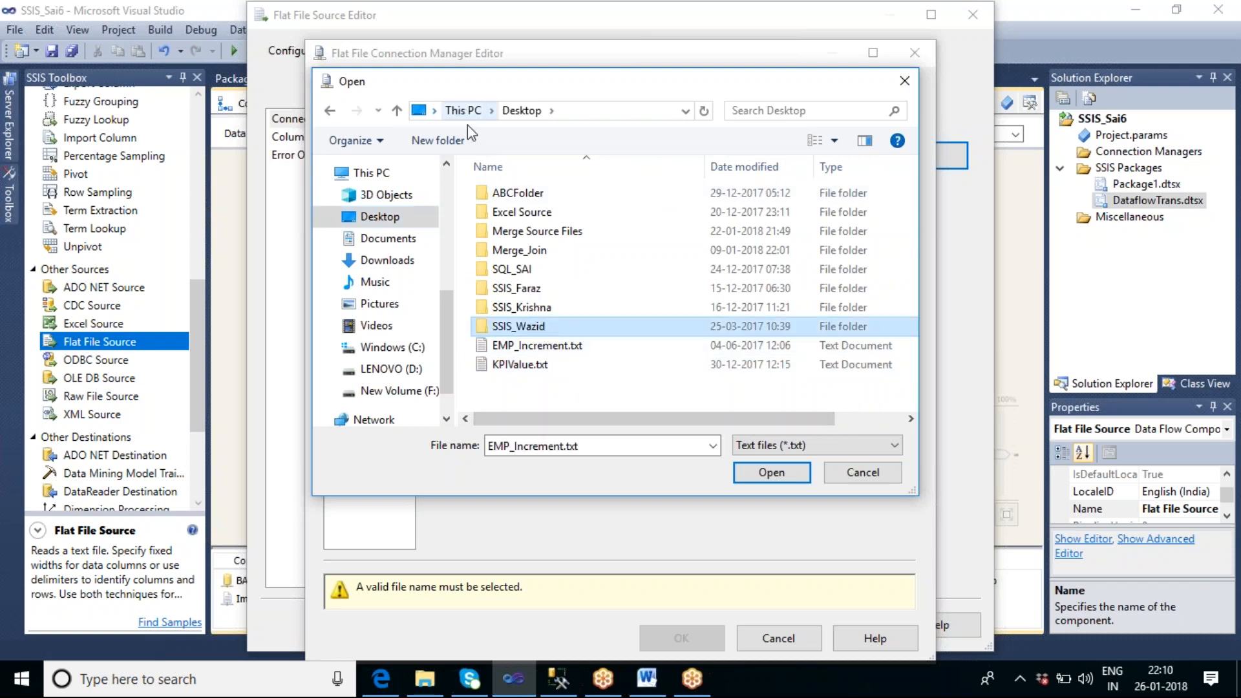
double_click(523, 274)
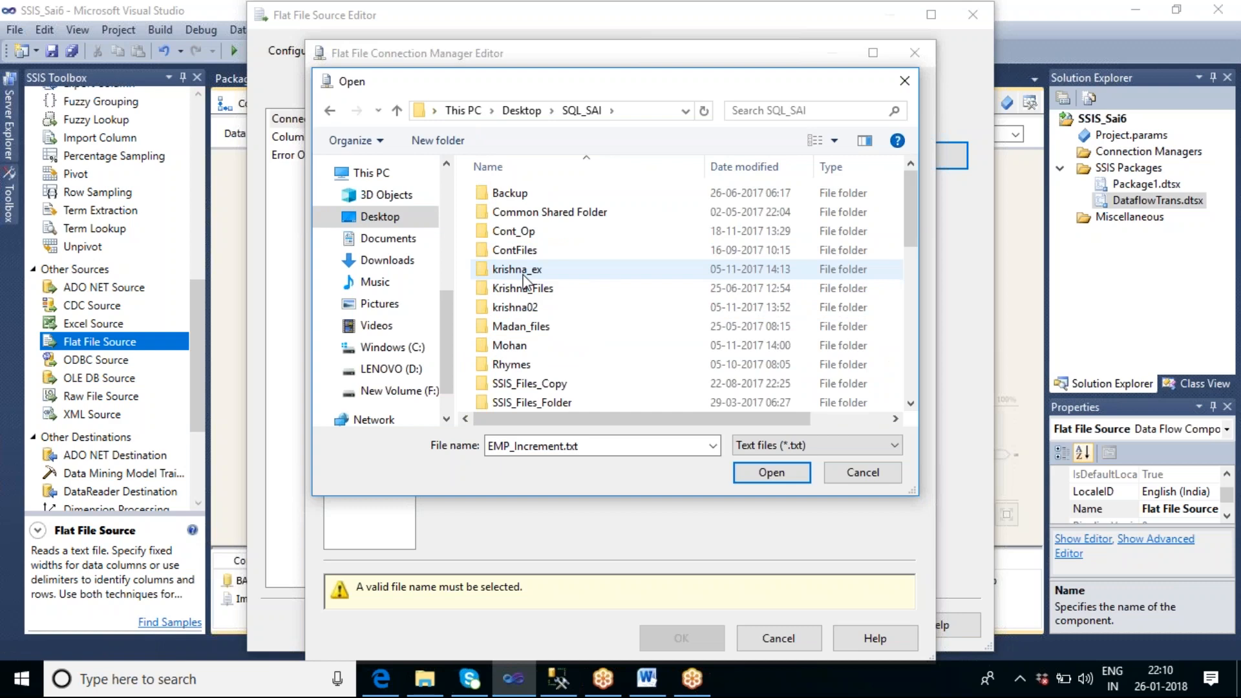
scroll(525, 285, down, 6)
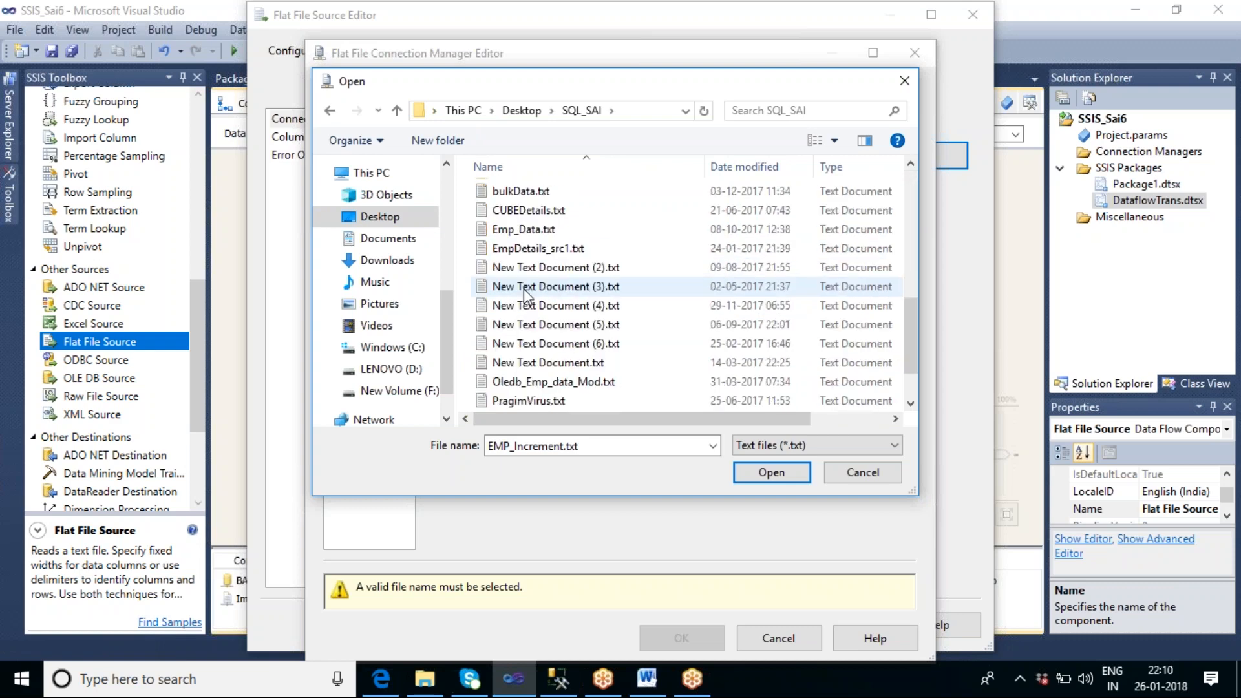
click(522, 191)
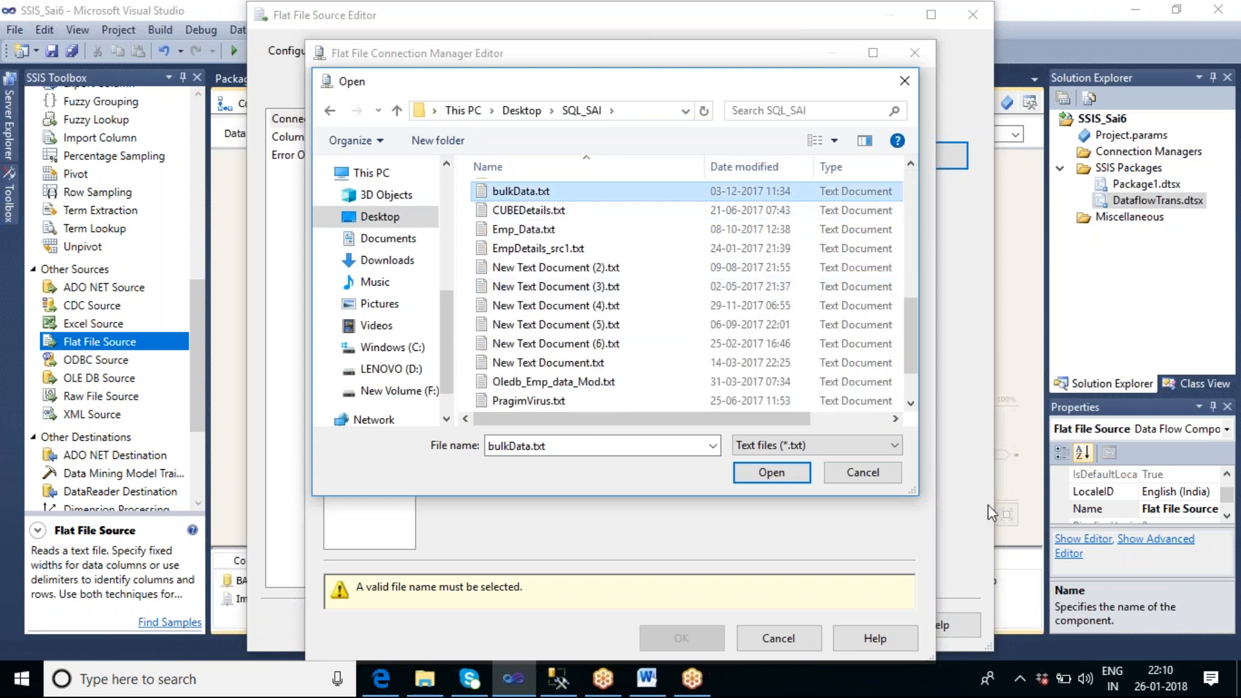
click(789, 475)
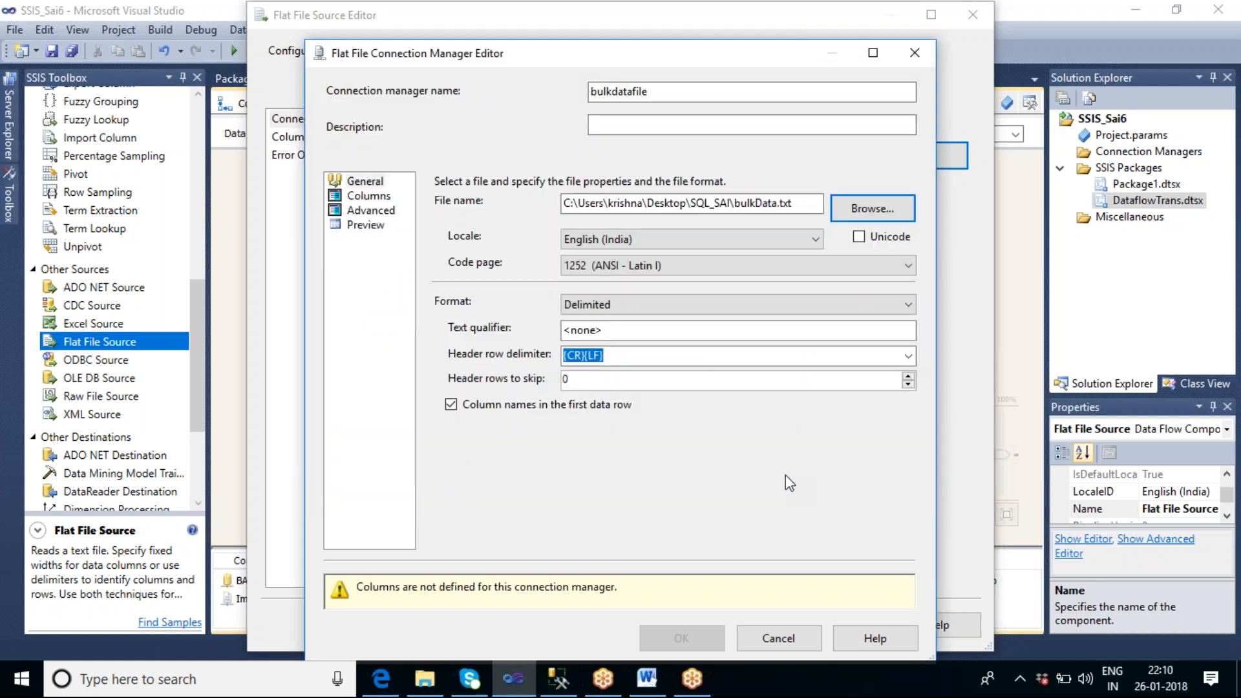
Step: Preview the file's rows, save the connection manager as bulkdatafile1 and confirm the Flat File Source with its columns mapped
click(364, 226)
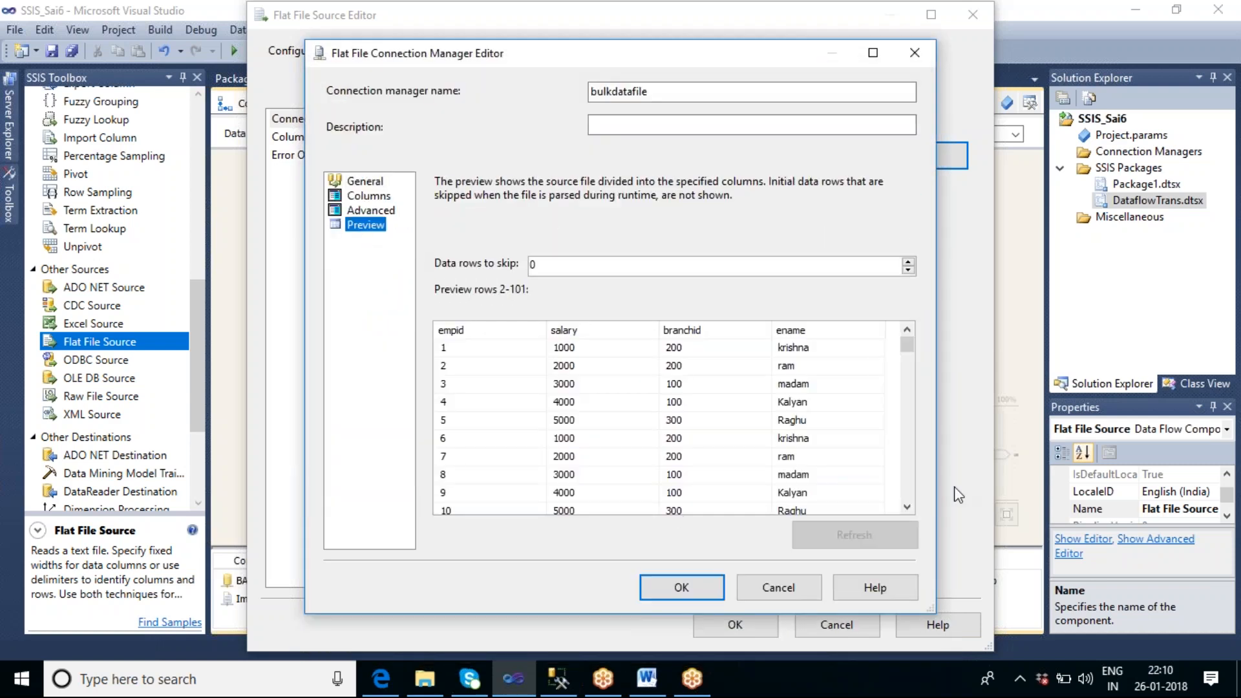
drag(908, 343, 901, 502)
click(693, 585)
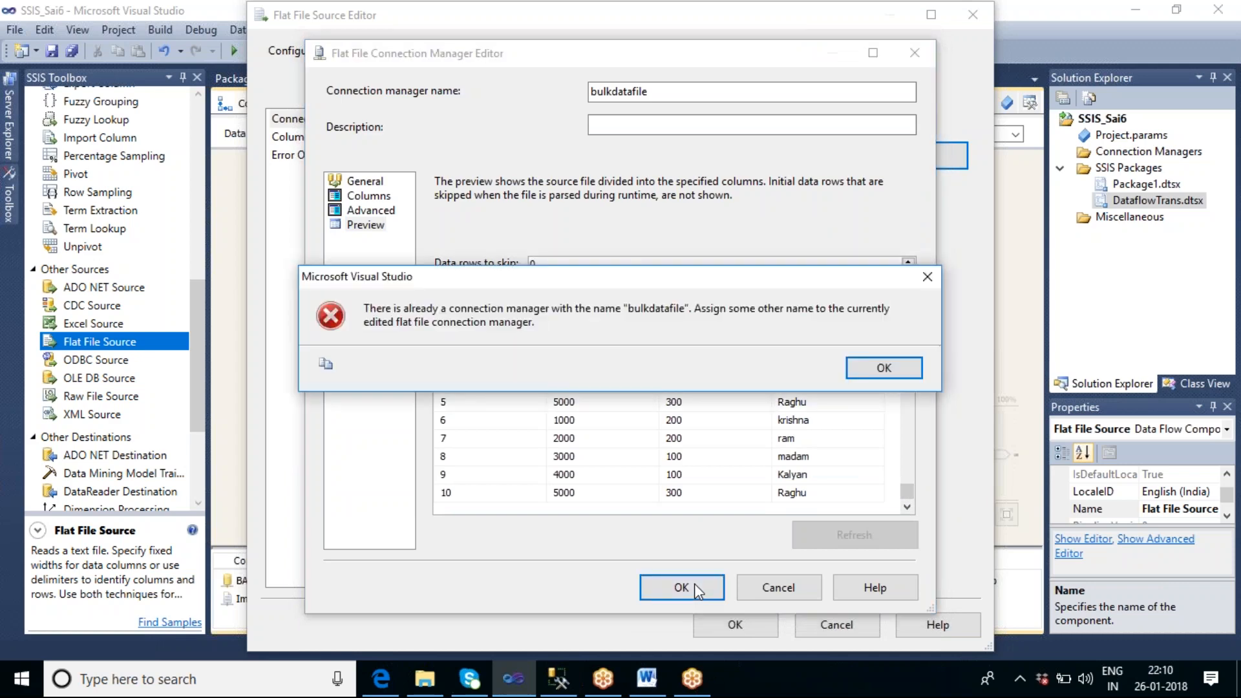
click(899, 368)
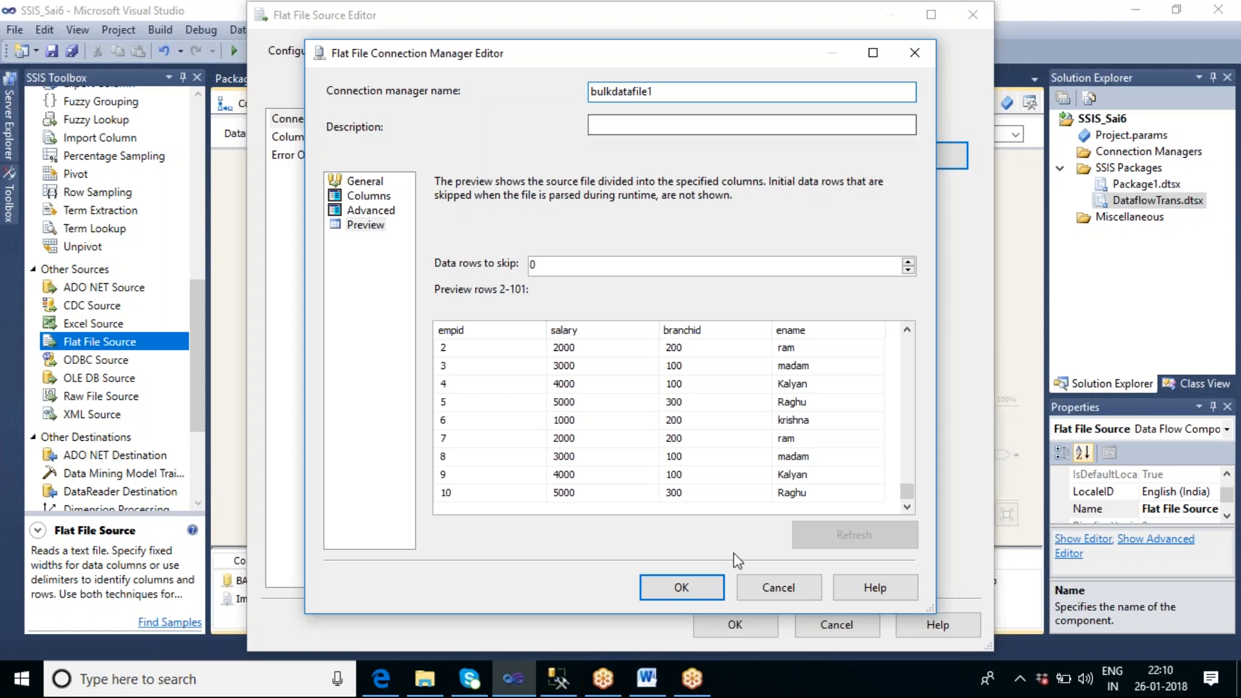
click(681, 587)
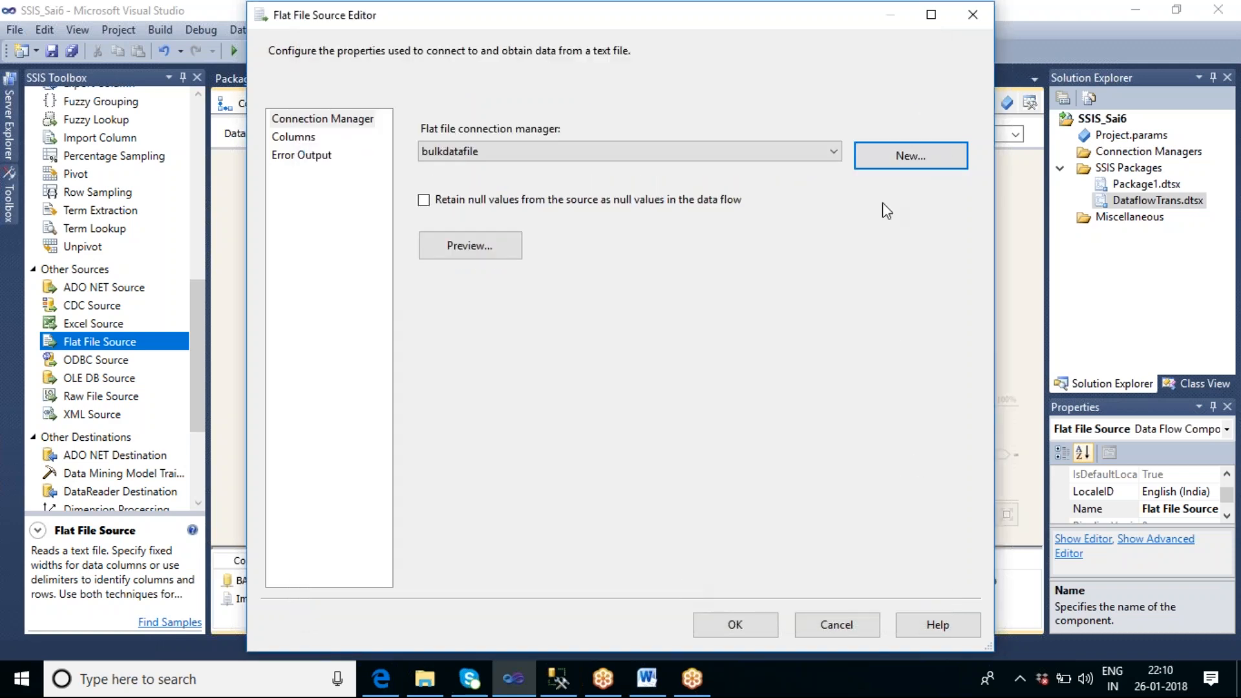
click(308, 140)
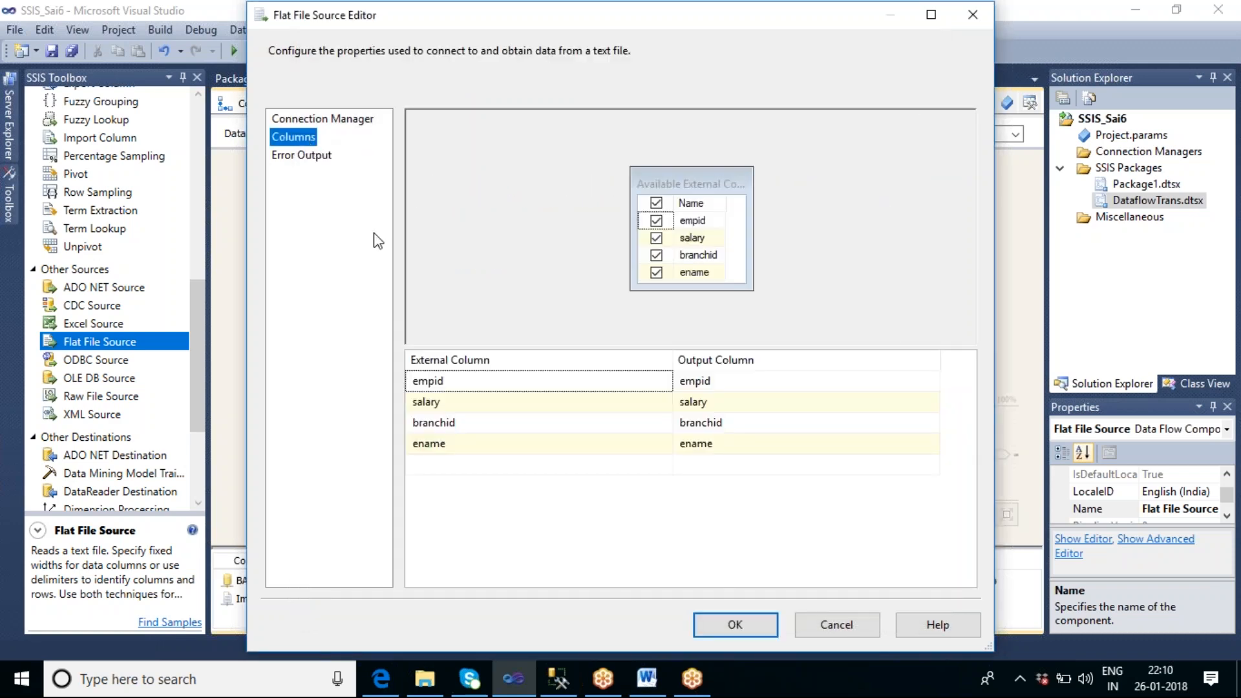
click(734, 624)
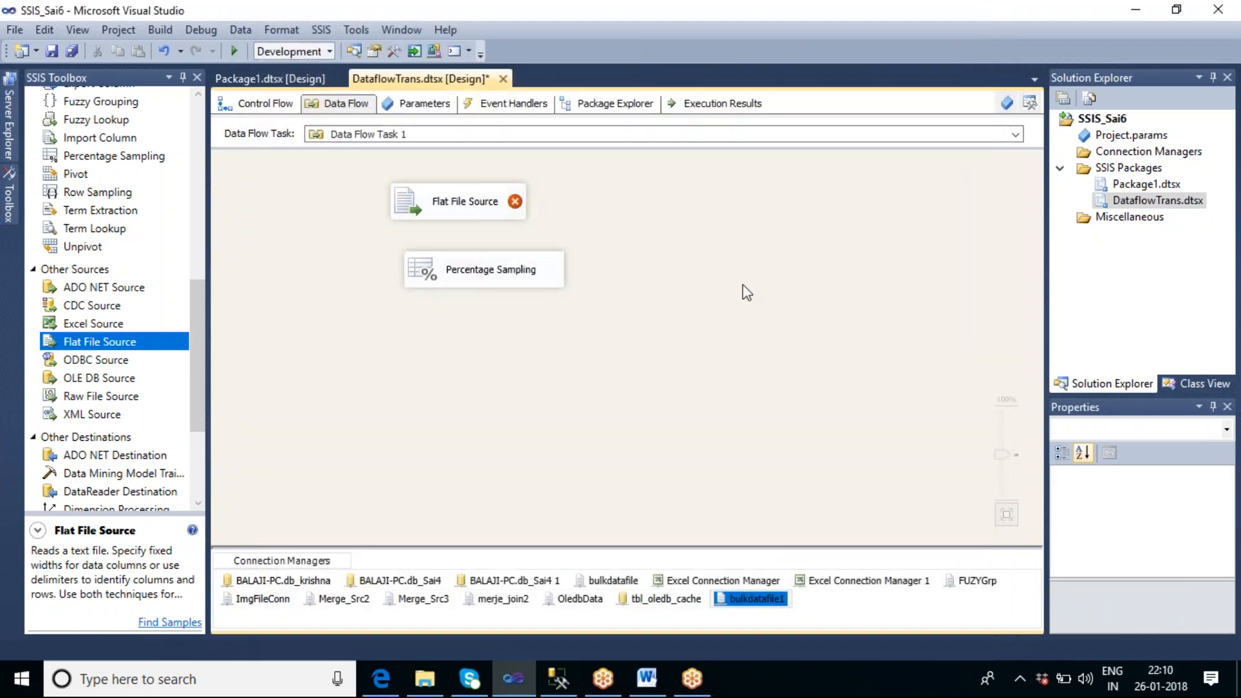
Step: Line up the Flat File Source above Percentage Sampling and connect the source's output to the transformation
drag(476, 205, 494, 195)
click(653, 229)
drag(498, 265, 496, 278)
click(476, 203)
drag(486, 227, 482, 282)
click(678, 352)
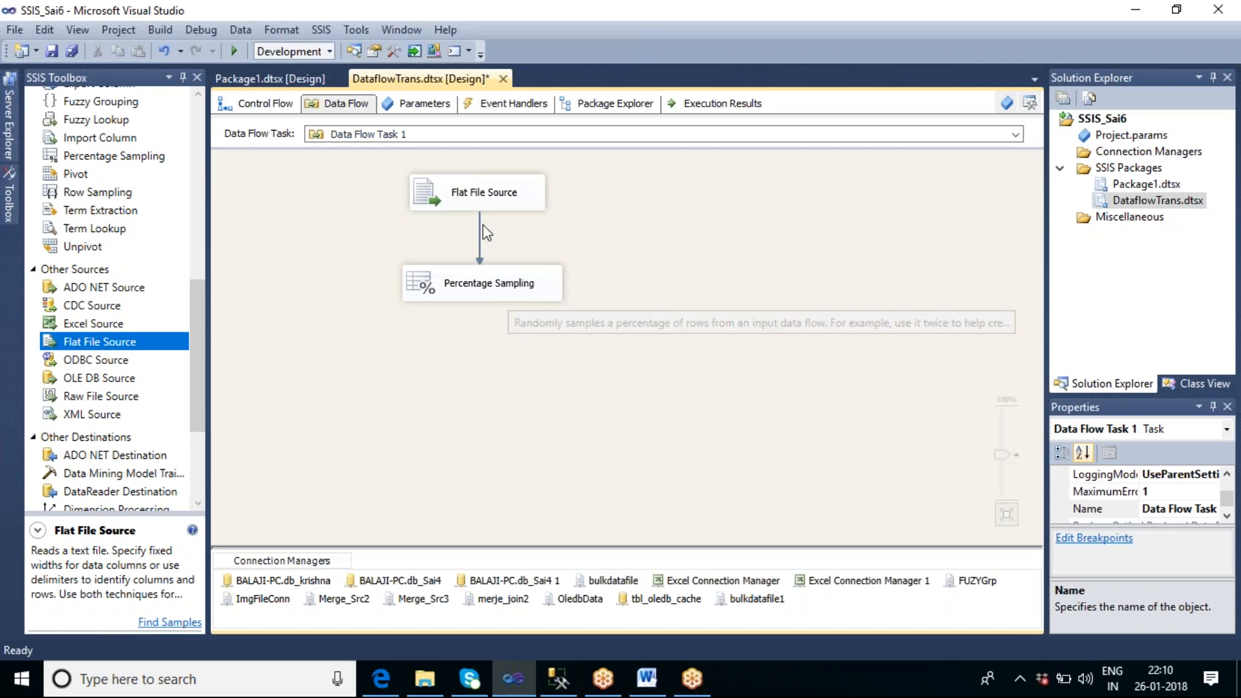
Step: Set the Percentage Sampling transformation's percentage of rows to 2, keeping the default output names
click(529, 287)
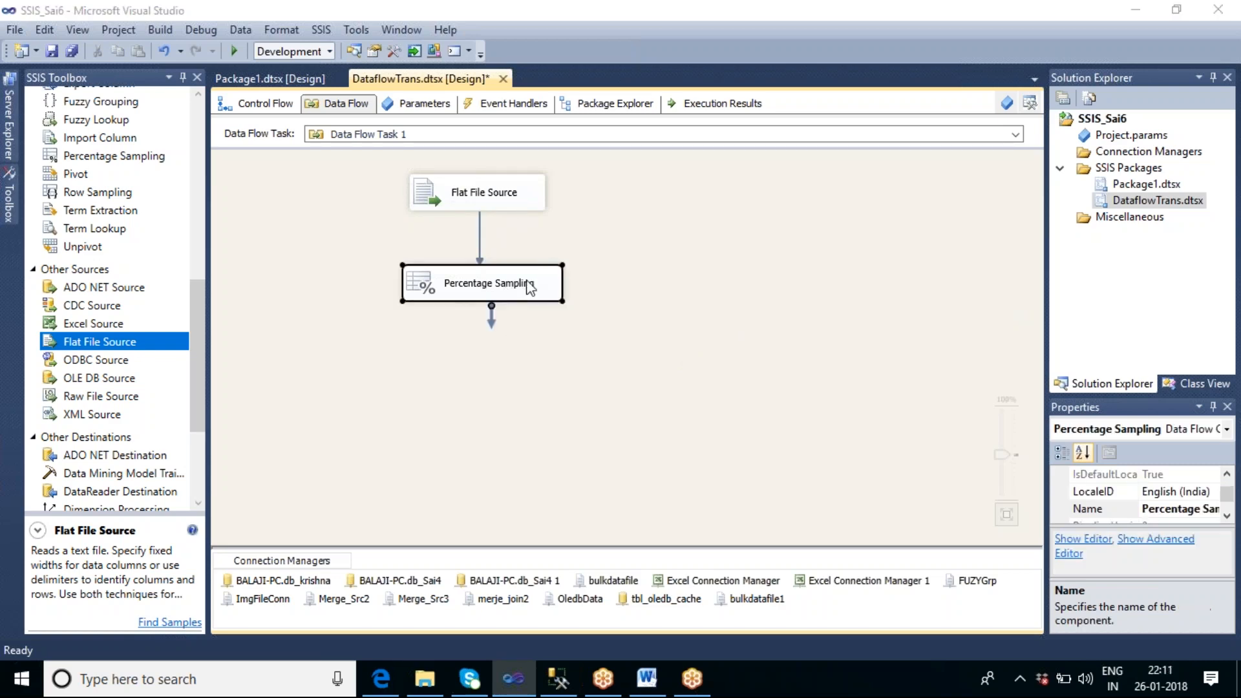
double_click(528, 287)
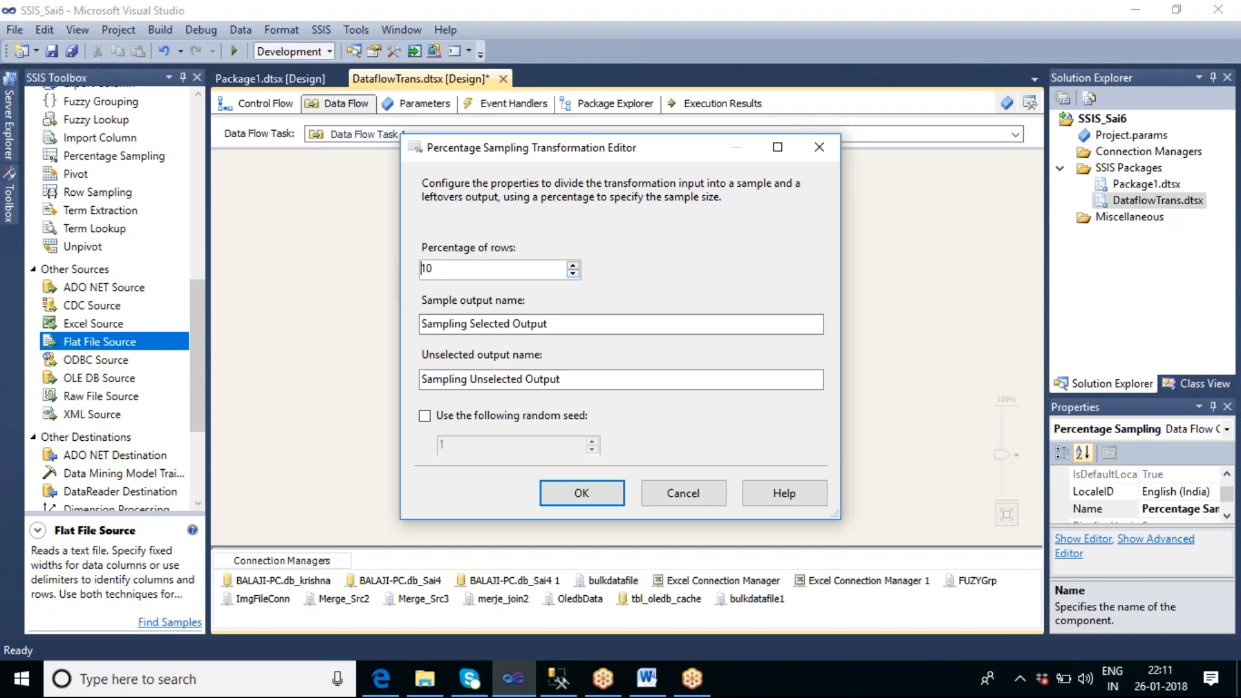
key(Delete)
key(Delete)
text(2)
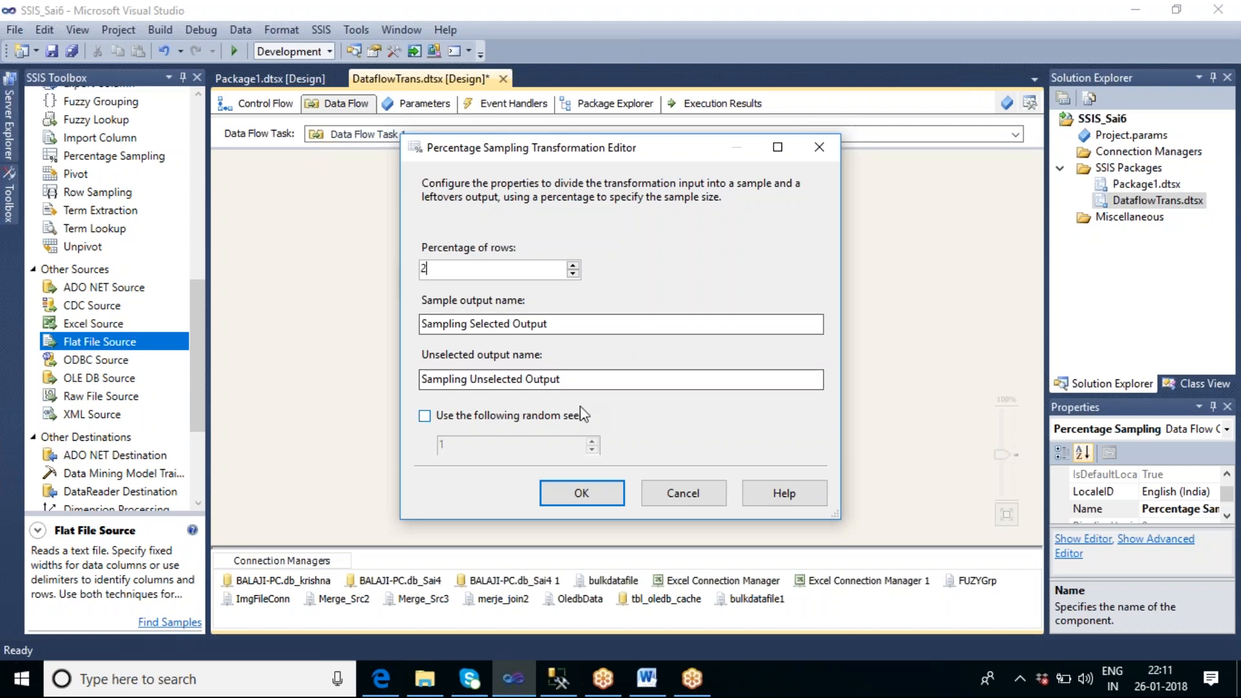
click(595, 491)
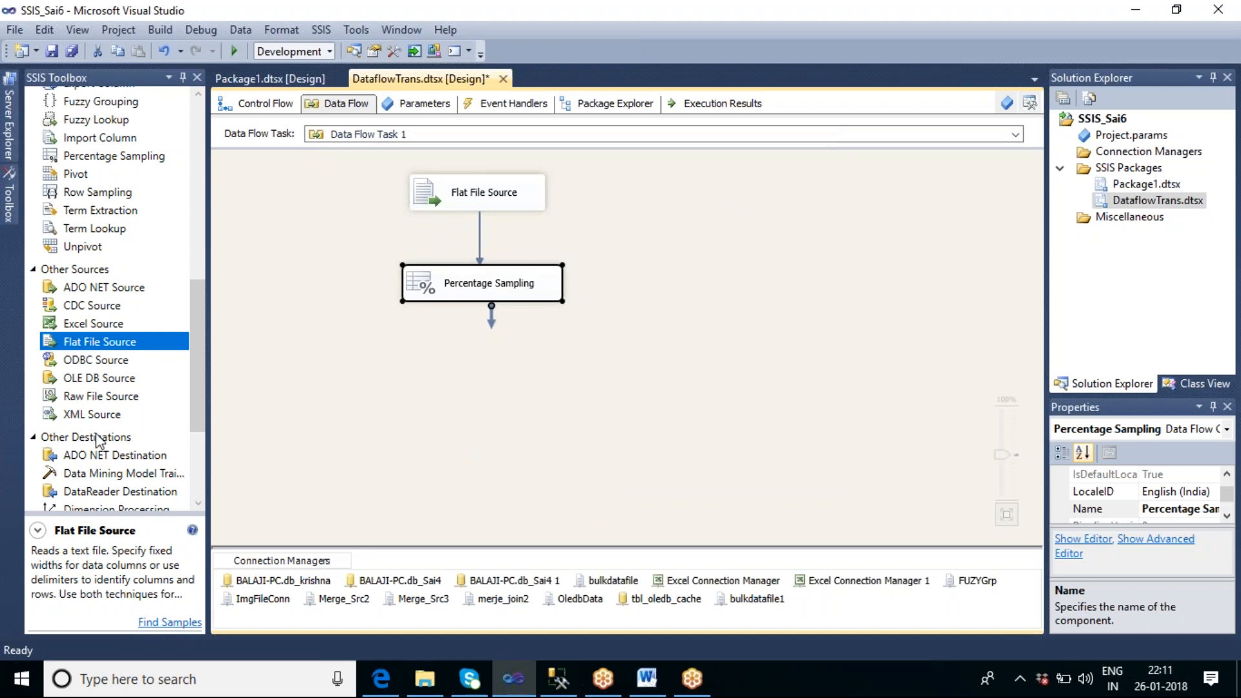
Step: Add two Audit transformations side by side below Percentage Sampling
drag(190, 323, 185, 213)
drag(71, 189, 339, 394)
drag(105, 193, 539, 374)
Step: Connect Sampling Selected Output to the first Audit and Sampling Unselected Output to Audit 1
click(474, 299)
drag(491, 317, 382, 396)
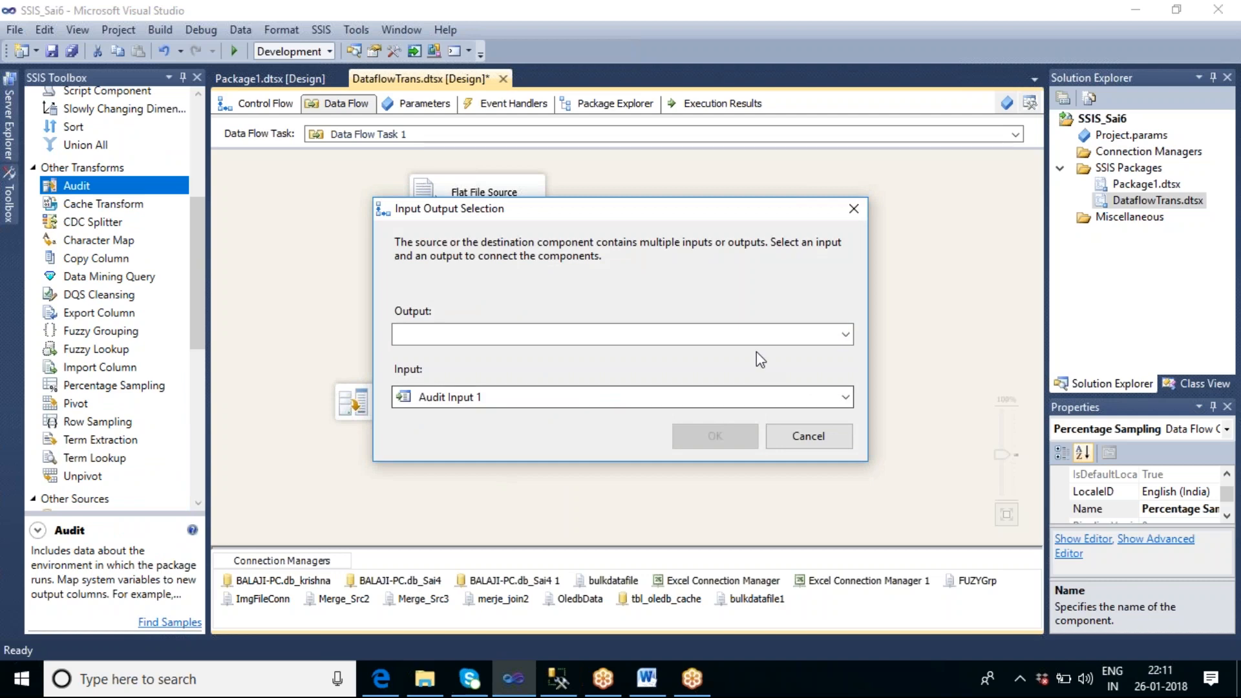
click(748, 335)
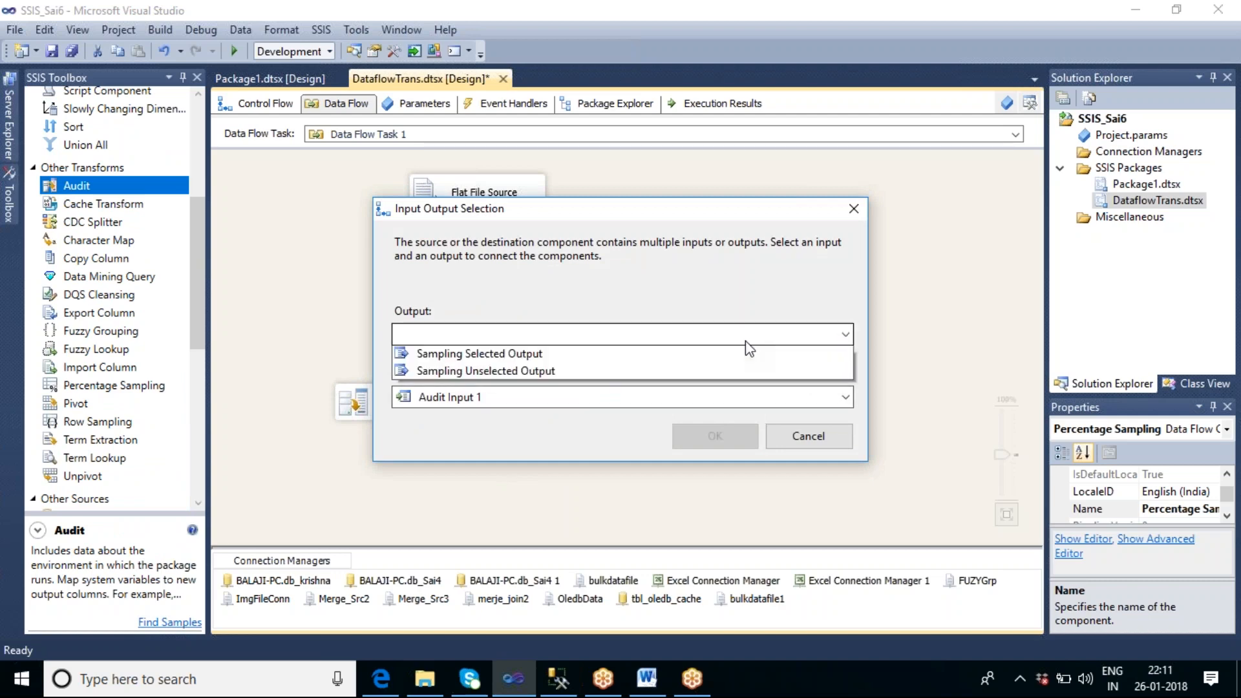
click(562, 357)
click(689, 443)
click(502, 307)
drag(492, 316, 585, 389)
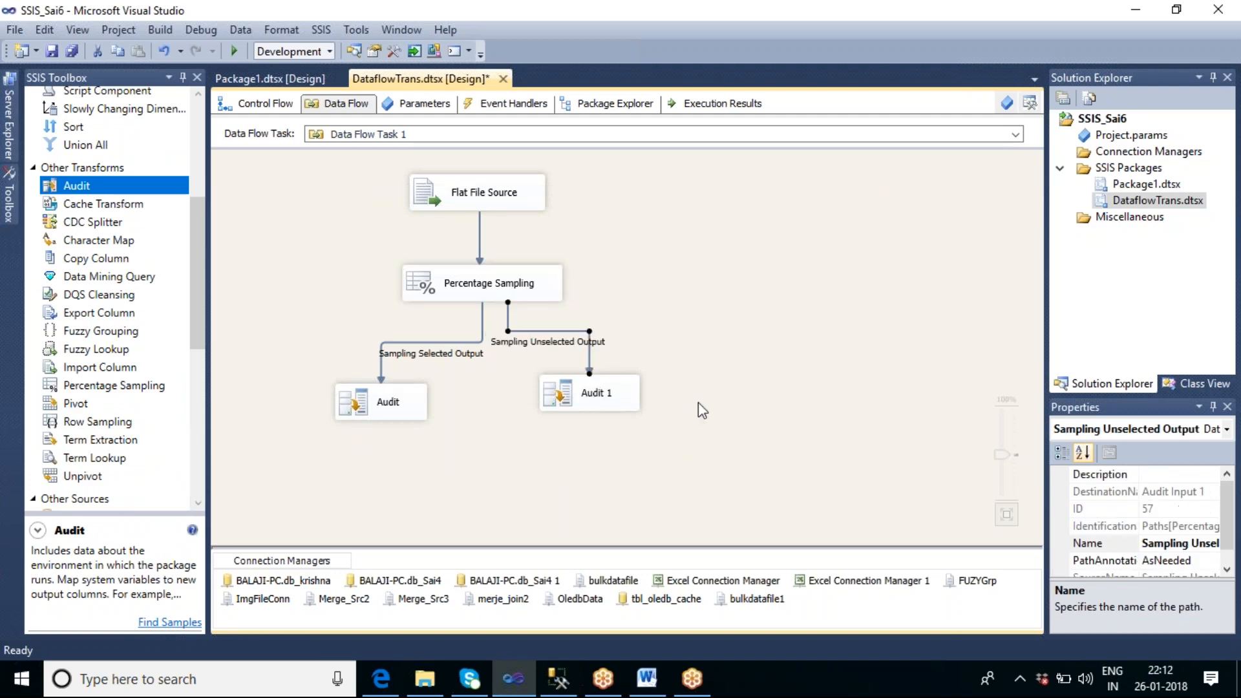
click(702, 410)
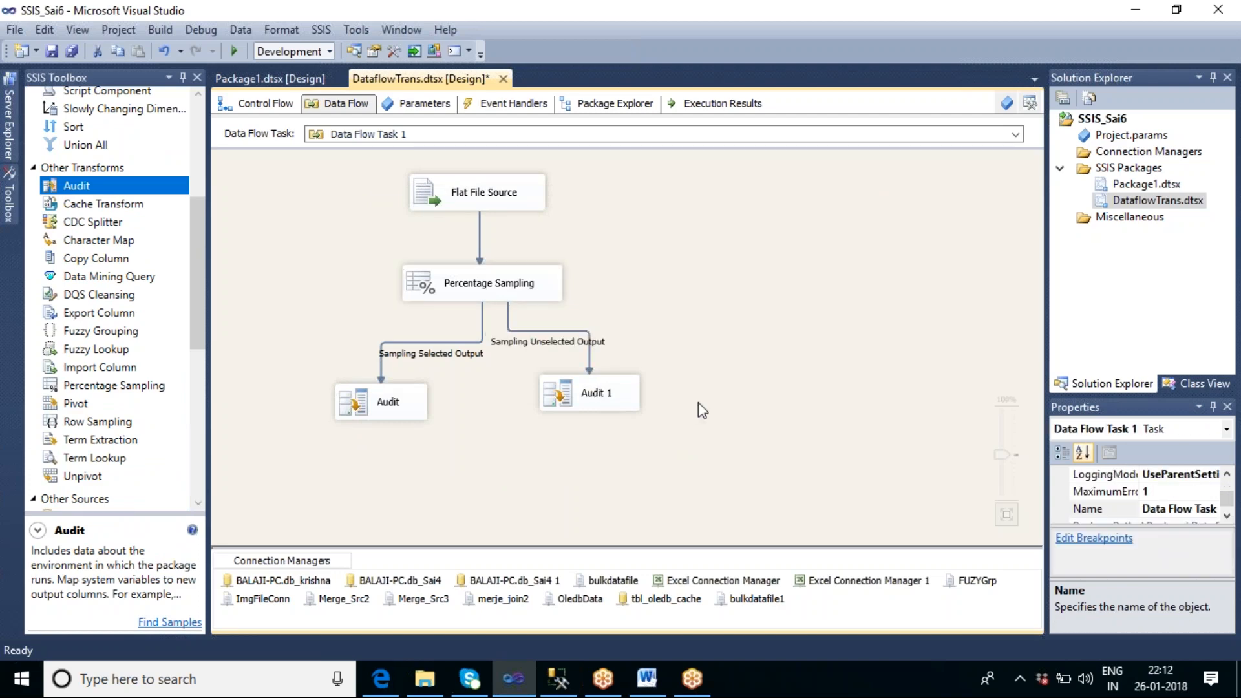
Step: Enable a data viewer on the Sampling Selected Output path with all columns displayed
double_click(434, 341)
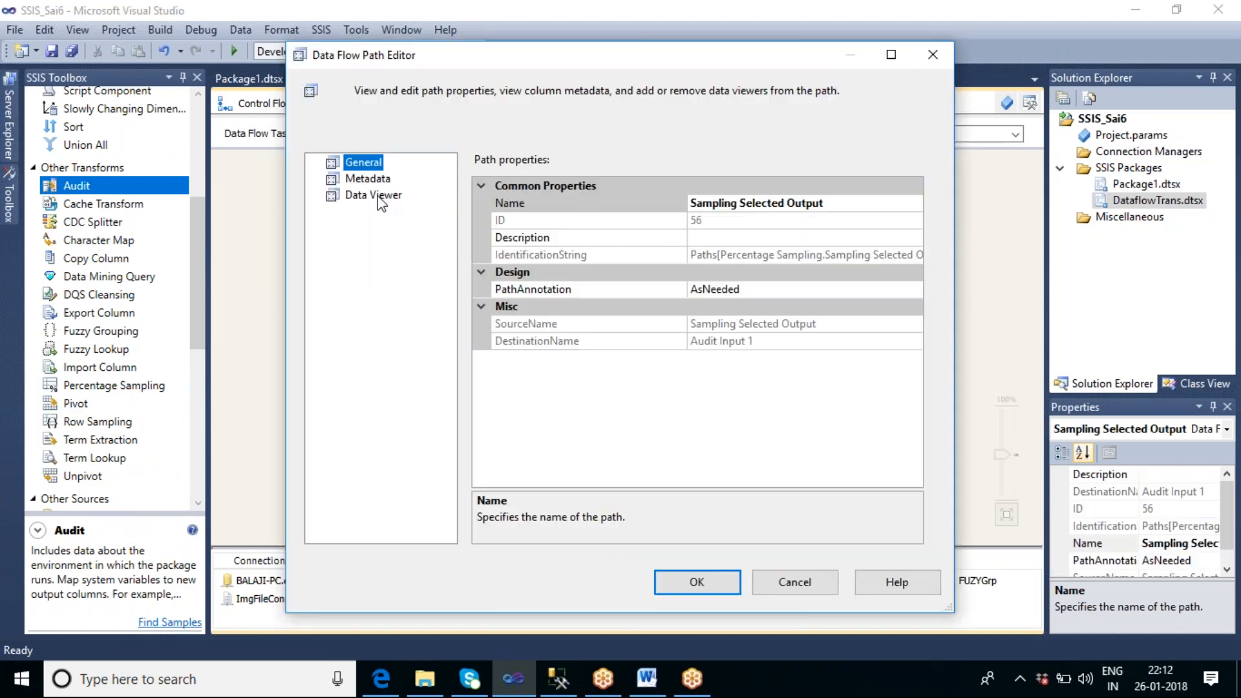
click(378, 197)
click(471, 163)
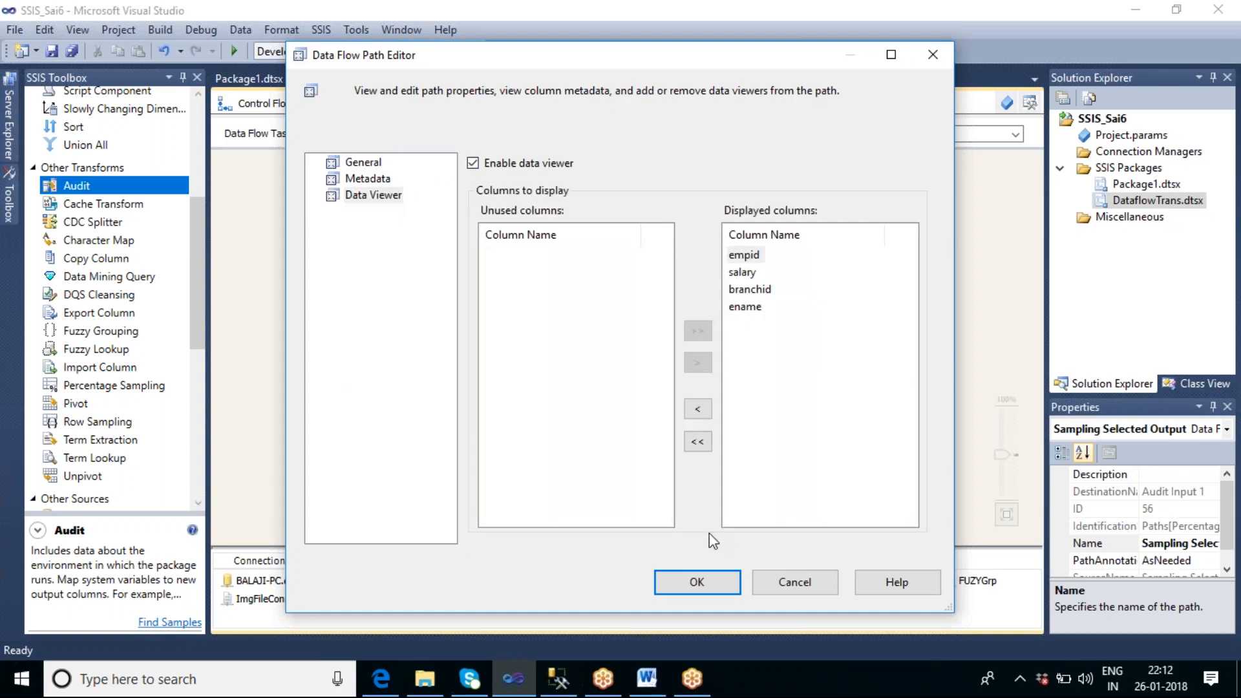
click(708, 578)
Step: Enable a data viewer on the Sampling Unselected Output path as well
double_click(590, 351)
click(375, 196)
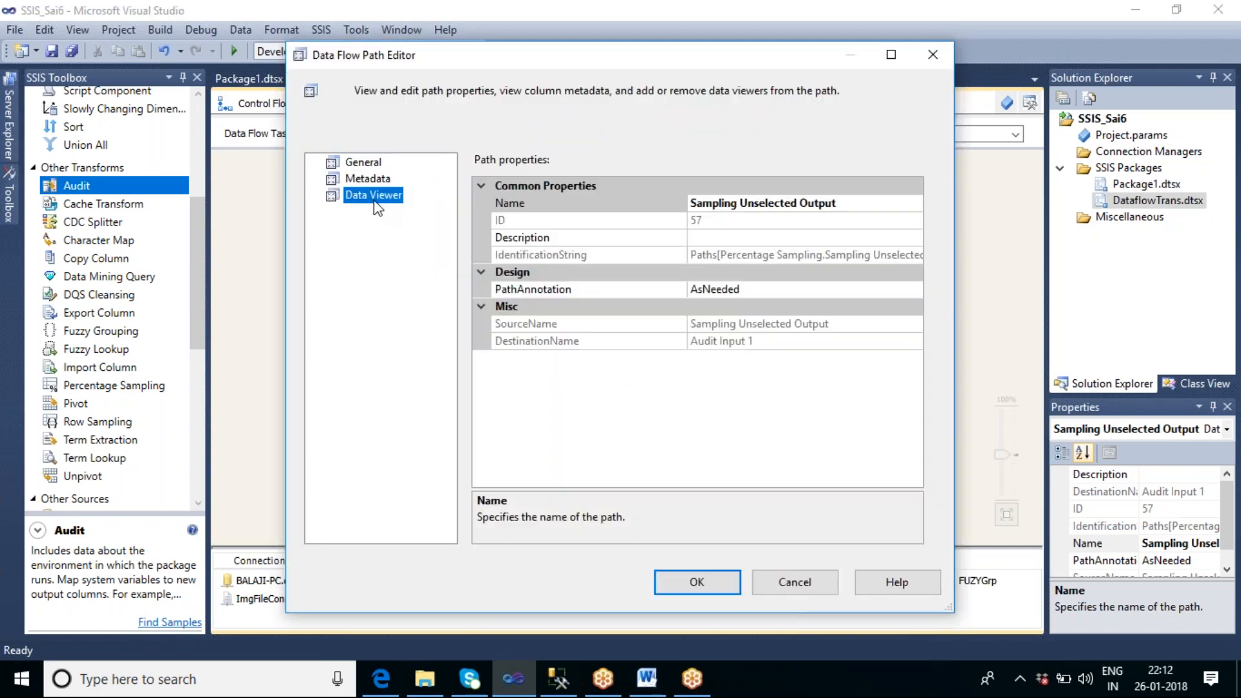
click(473, 164)
click(696, 581)
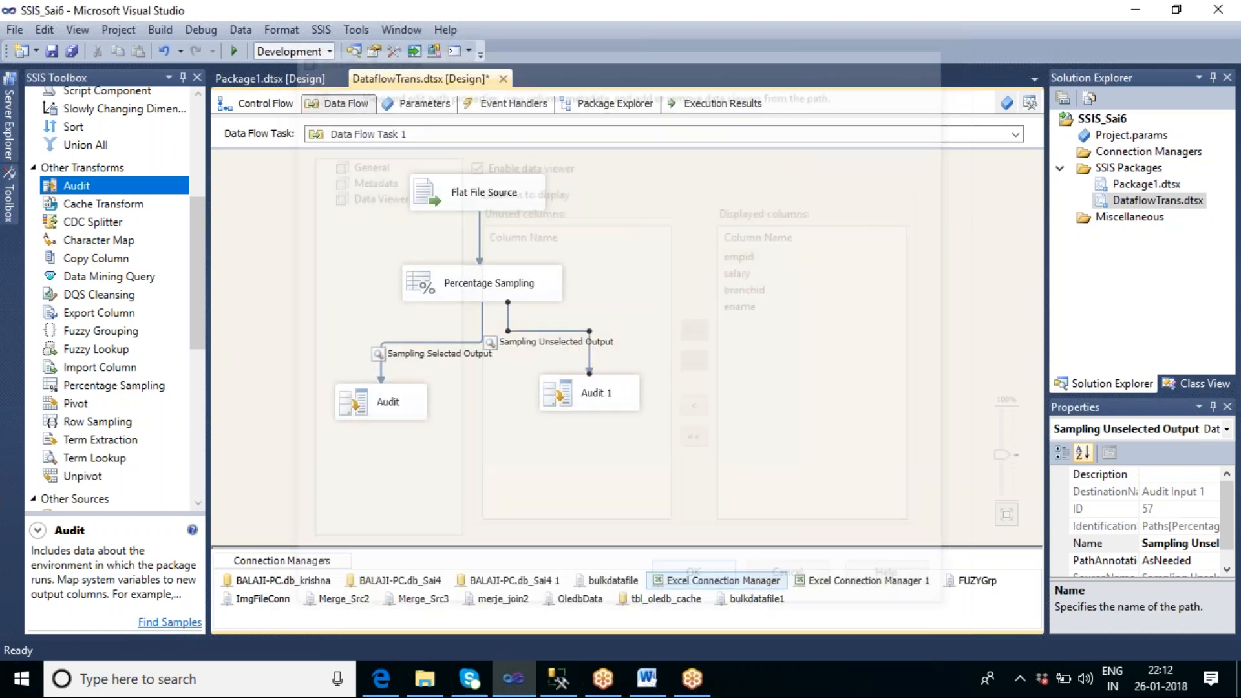
Step: Move the Audit and Audit 1 transformations further apart below Percentage Sampling
click(749, 354)
drag(409, 399, 373, 376)
click(737, 401)
drag(614, 396, 663, 387)
click(731, 281)
right_click(731, 280)
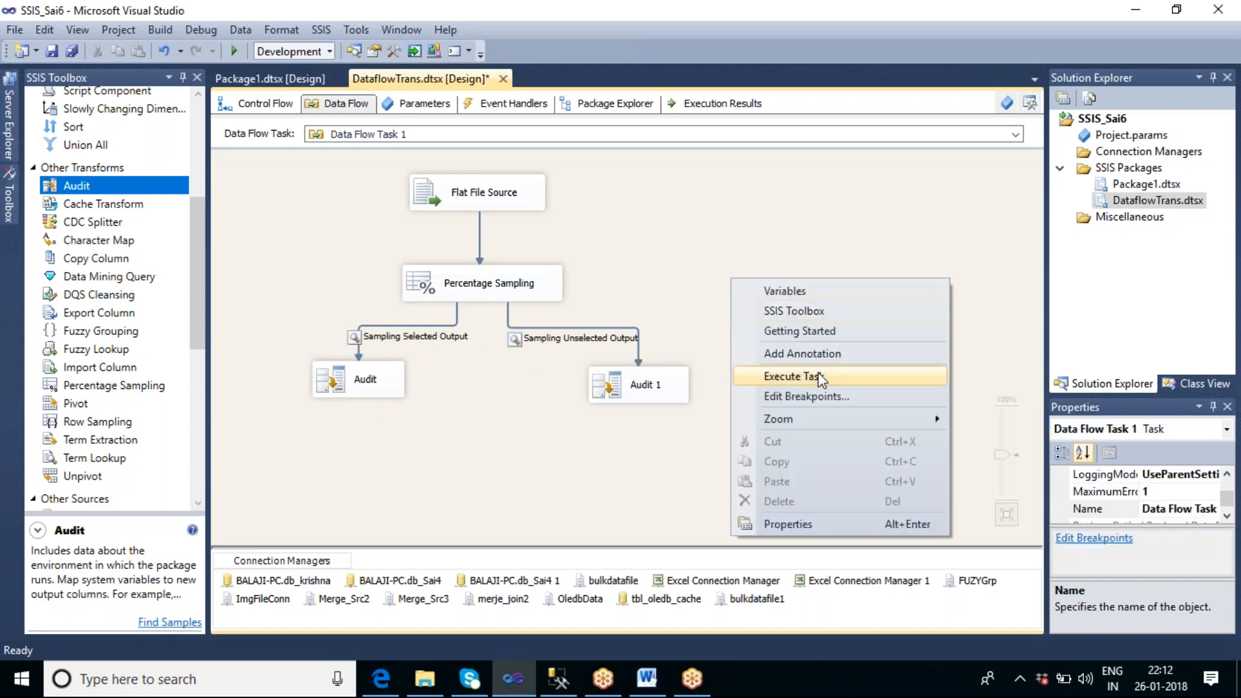
click(575, 220)
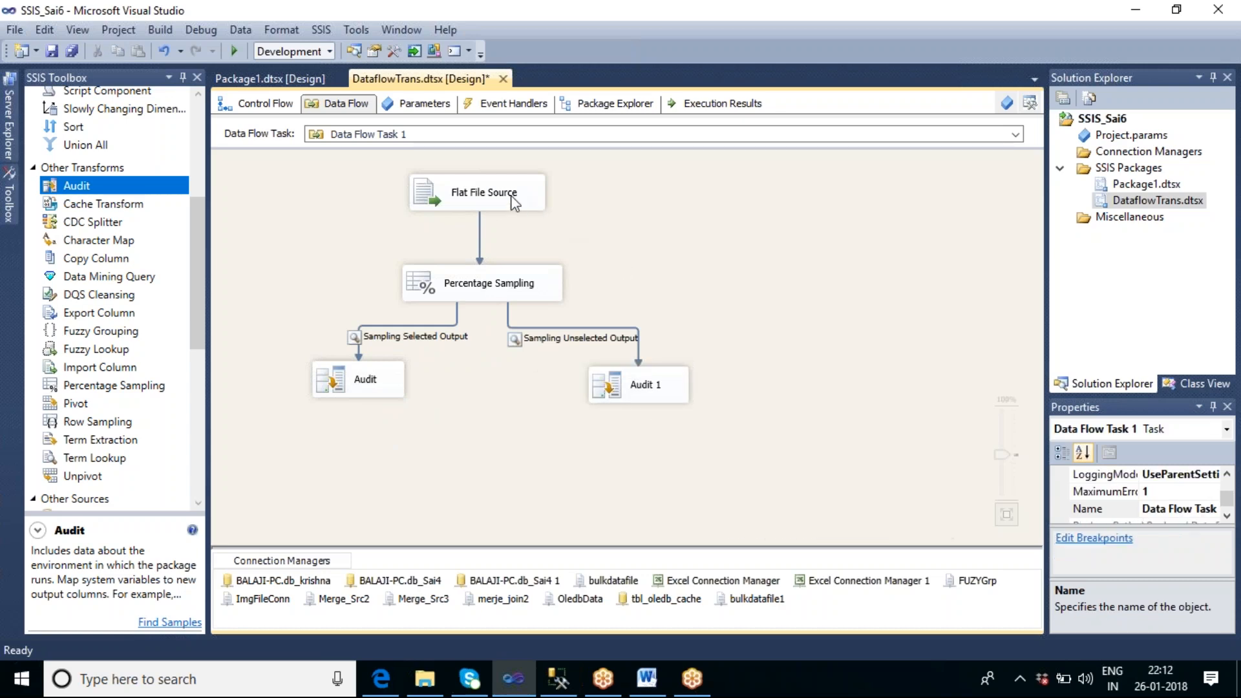
Step: Check the Flat File Source's connection manager and the Percentage Sampling transformation's row percentage and output names
double_click(515, 202)
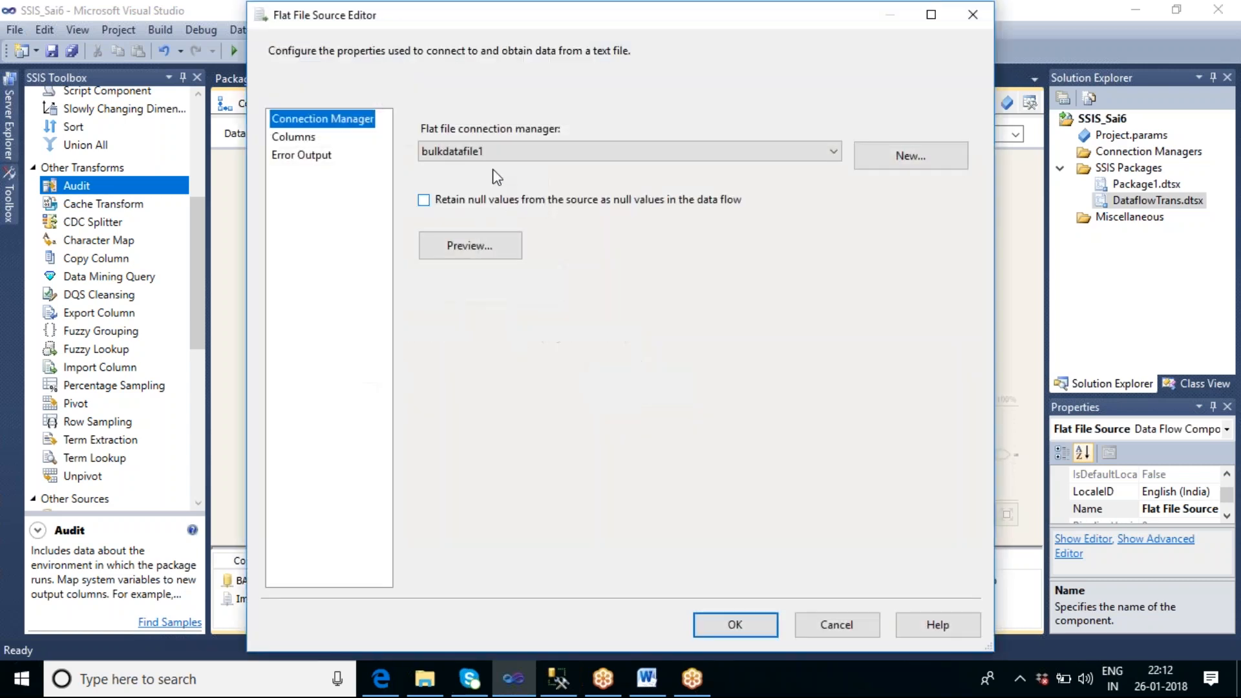
click(805, 619)
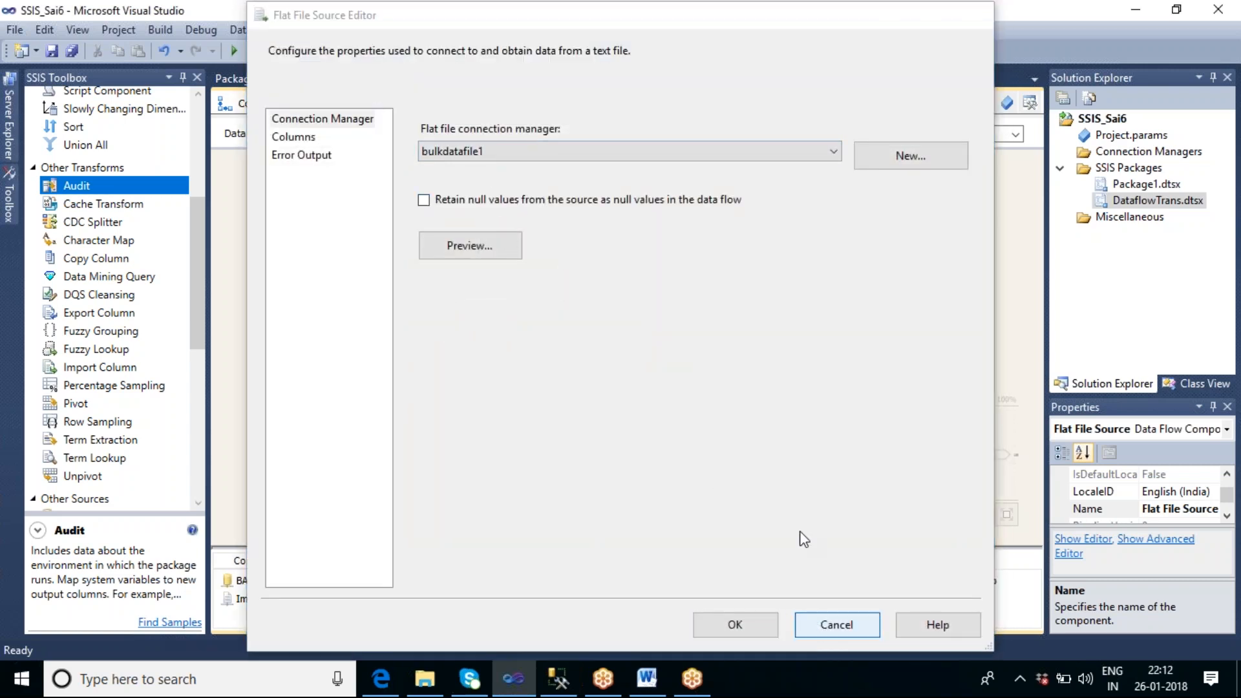
double_click(509, 290)
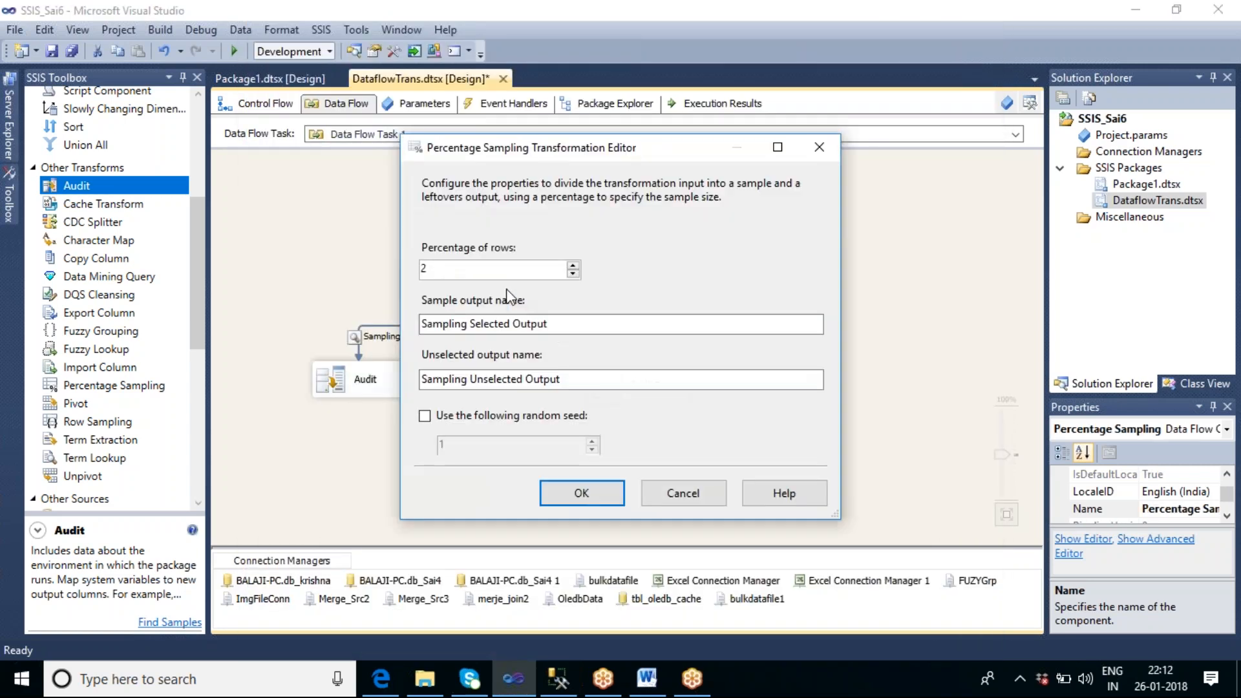
click(582, 493)
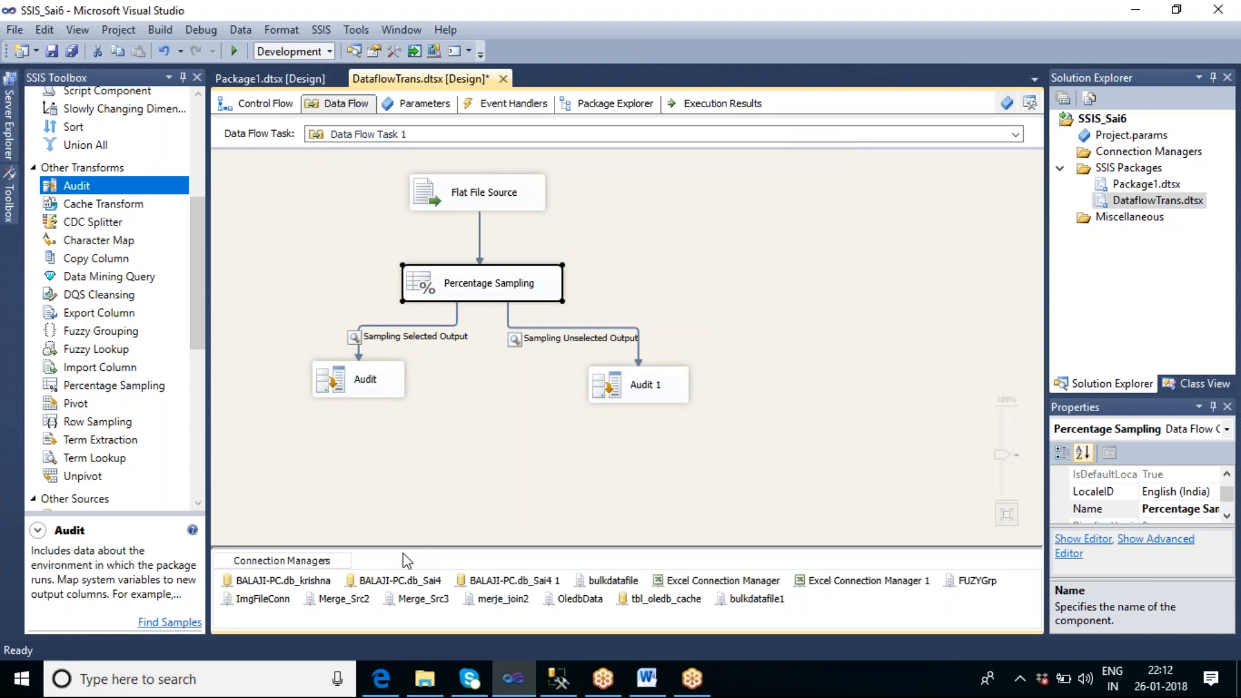
Step: Execute Data Flow Task 1 to run the sampling with both data viewers
click(475, 522)
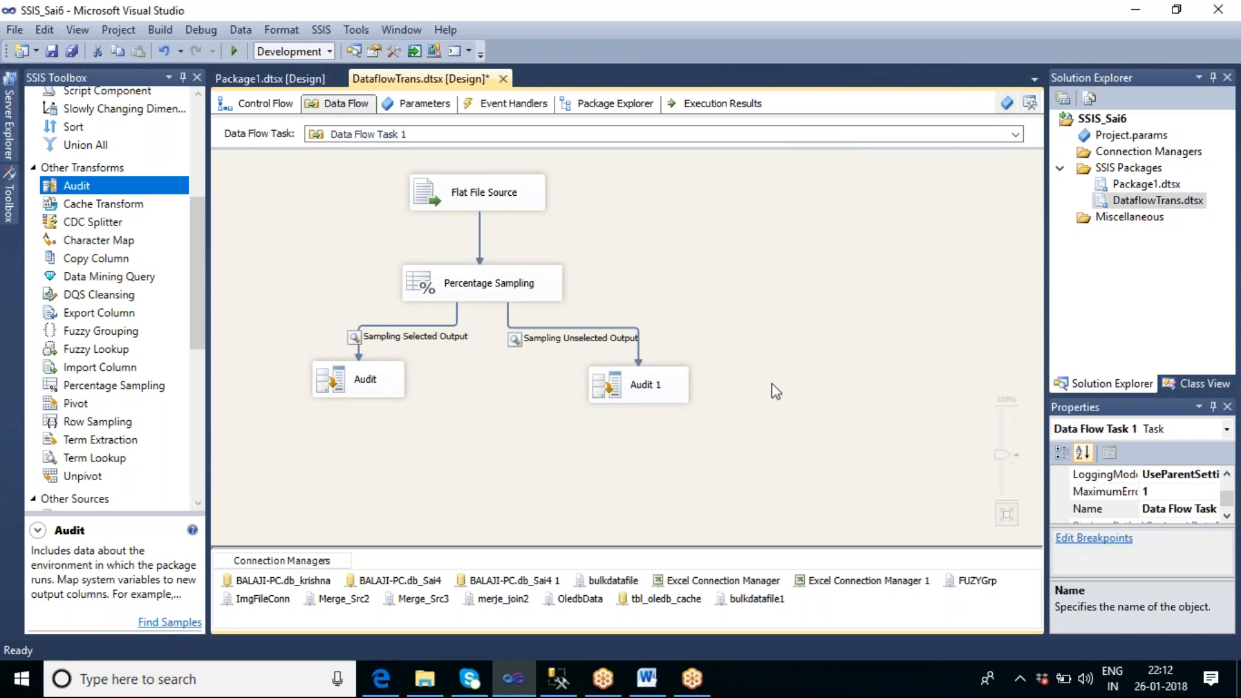
right_click(764, 204)
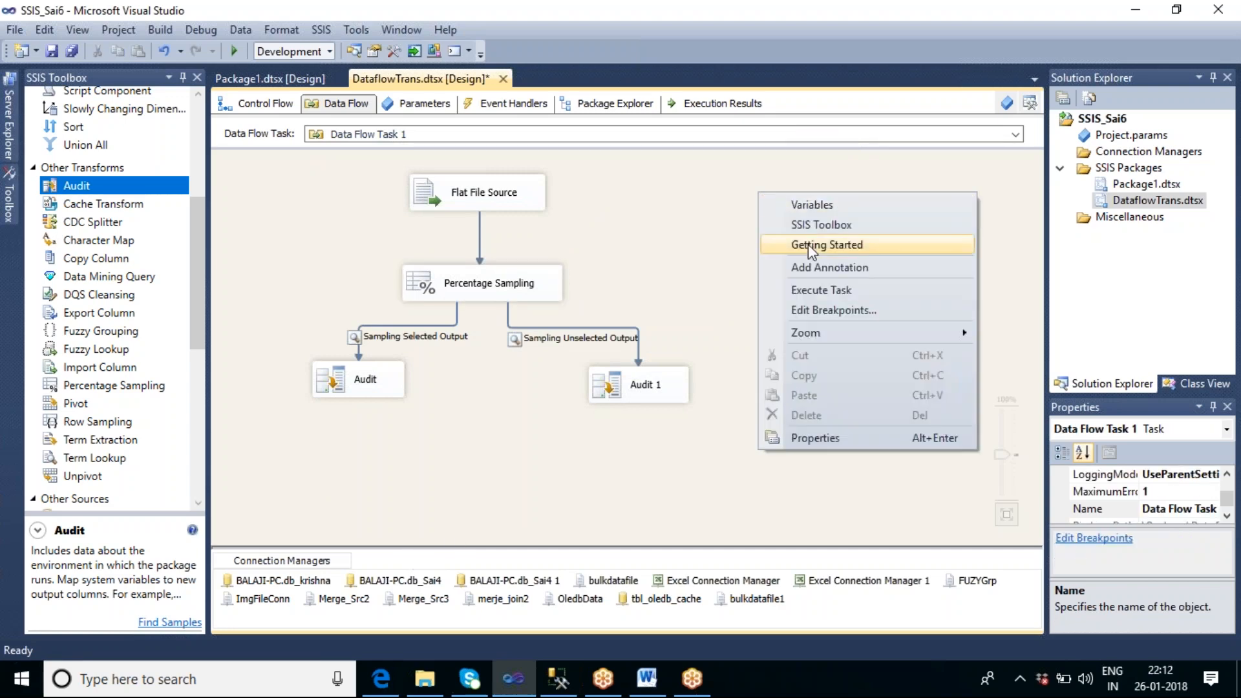
click(817, 288)
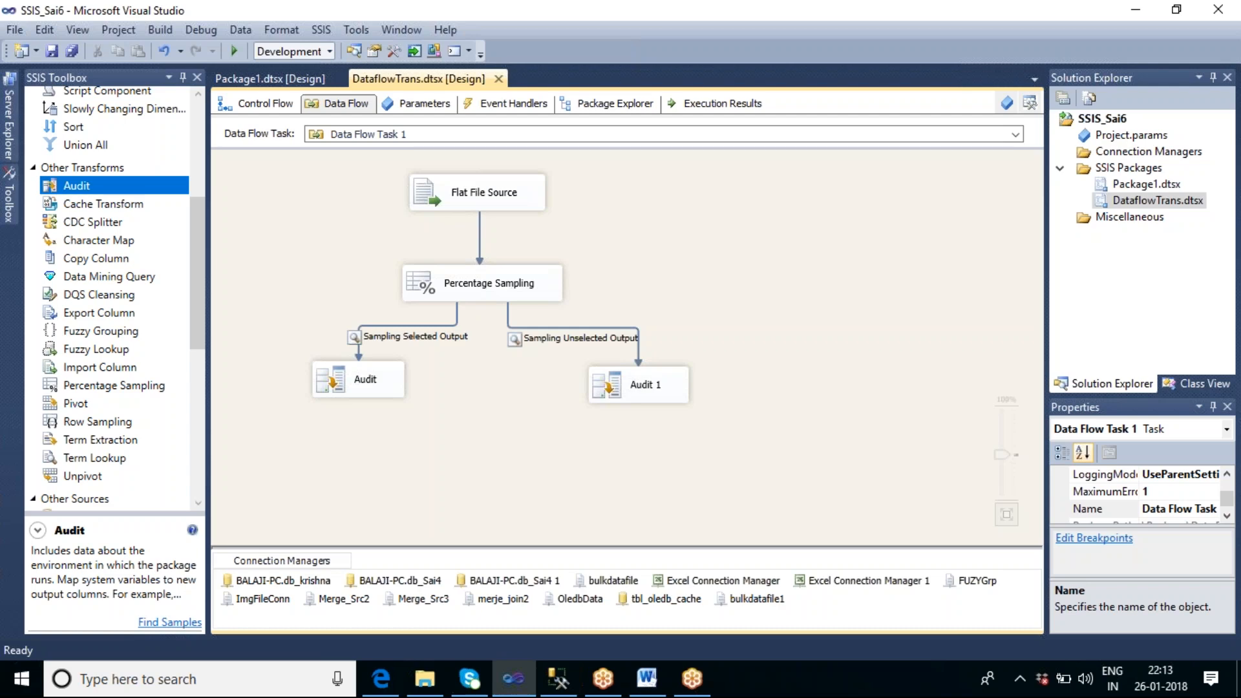
key(F5)
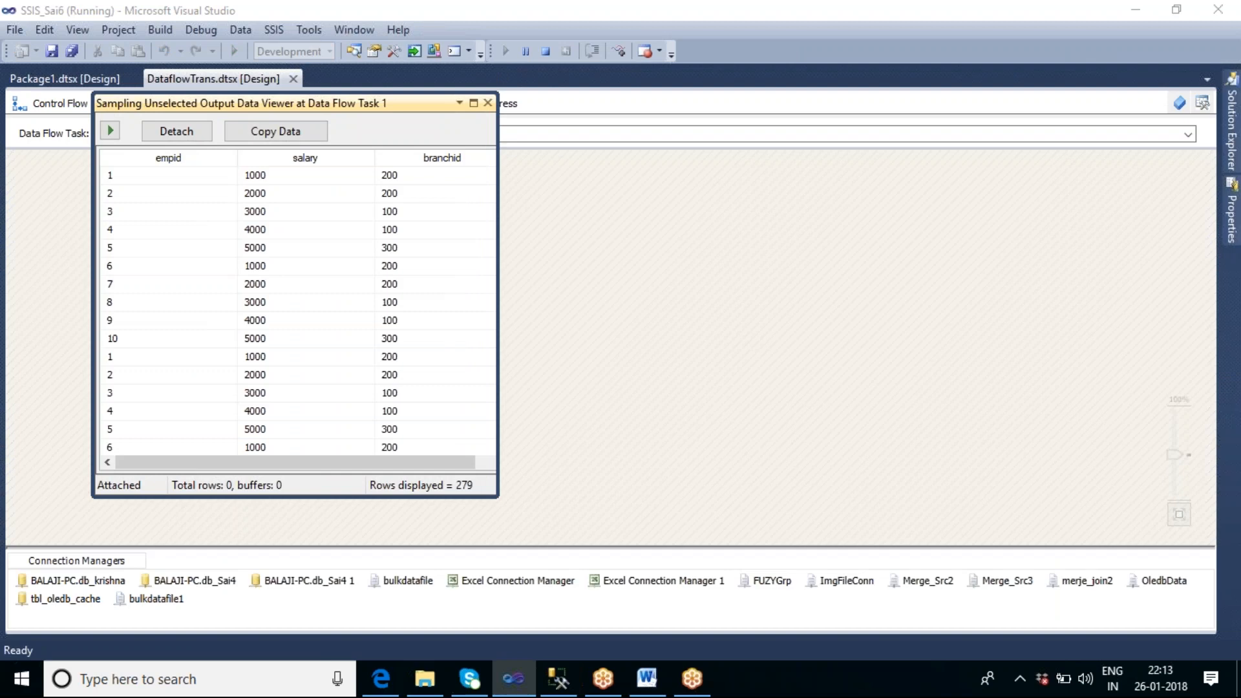
Step: Arrange the Sampling Selected Output and Sampling Unselected Output data viewers side by side to compare their rows
drag(397, 106, 352, 376)
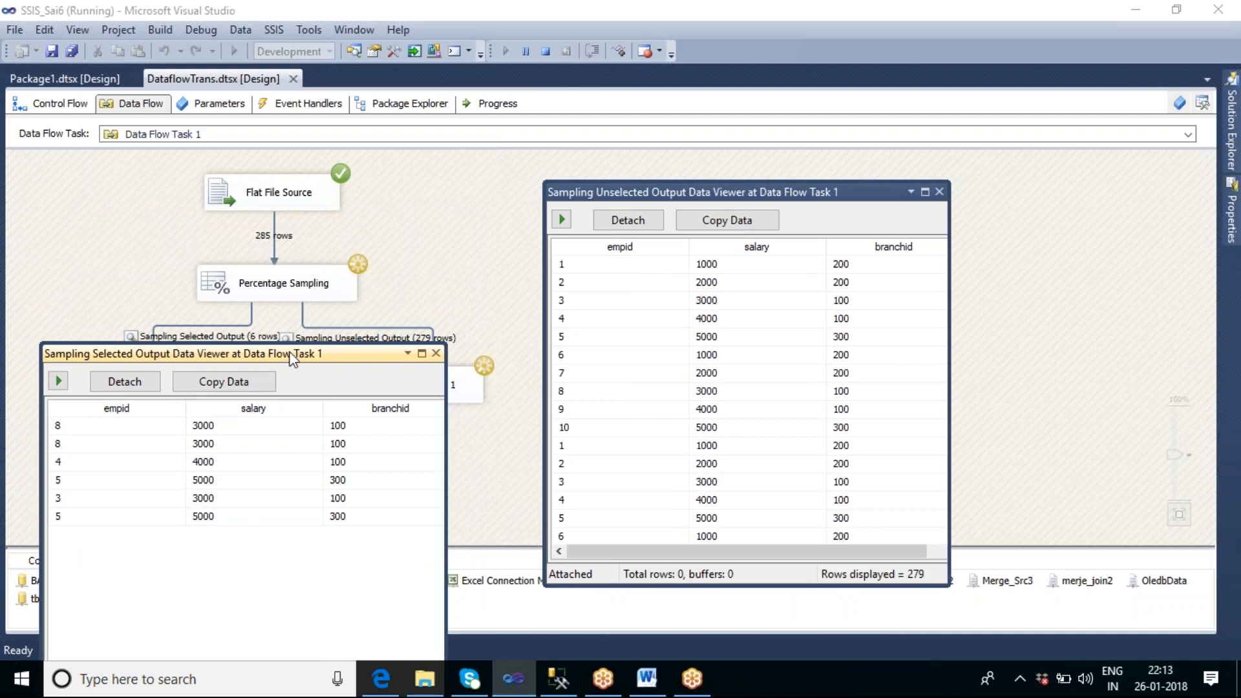
drag(292, 354, 349, 121)
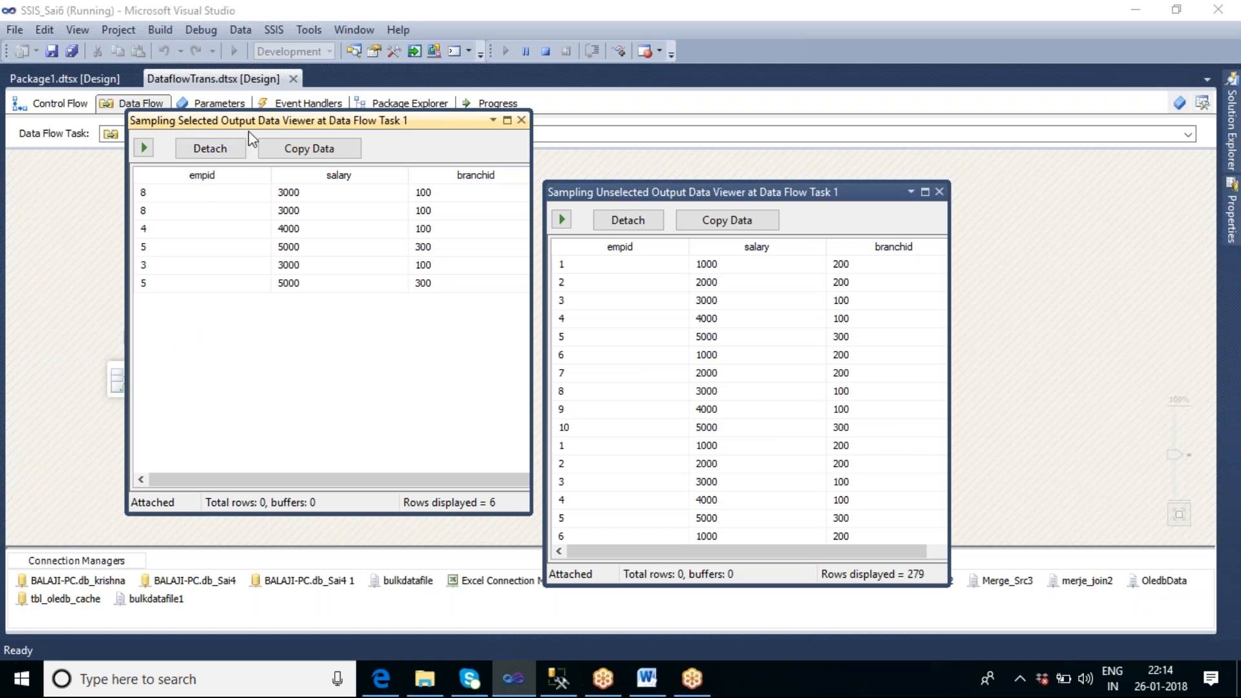
drag(299, 129, 266, 161)
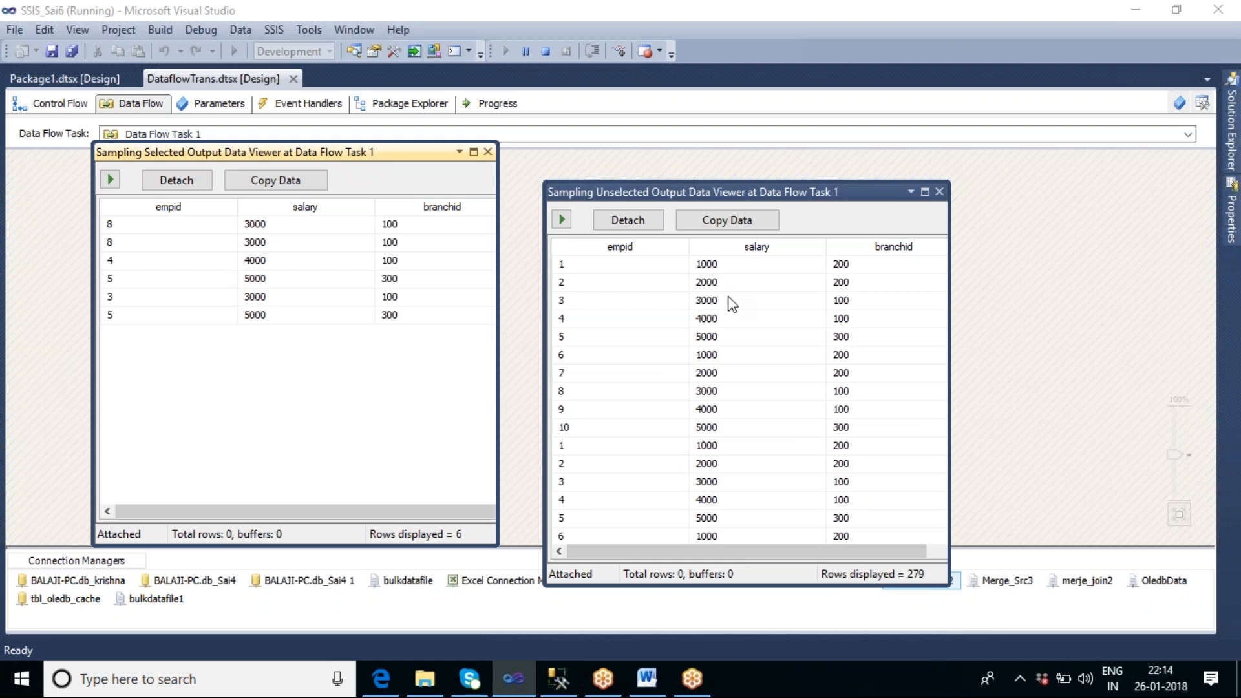
Step: Close both data viewers so the data flow can finish, and stop debugging
click(939, 191)
click(487, 152)
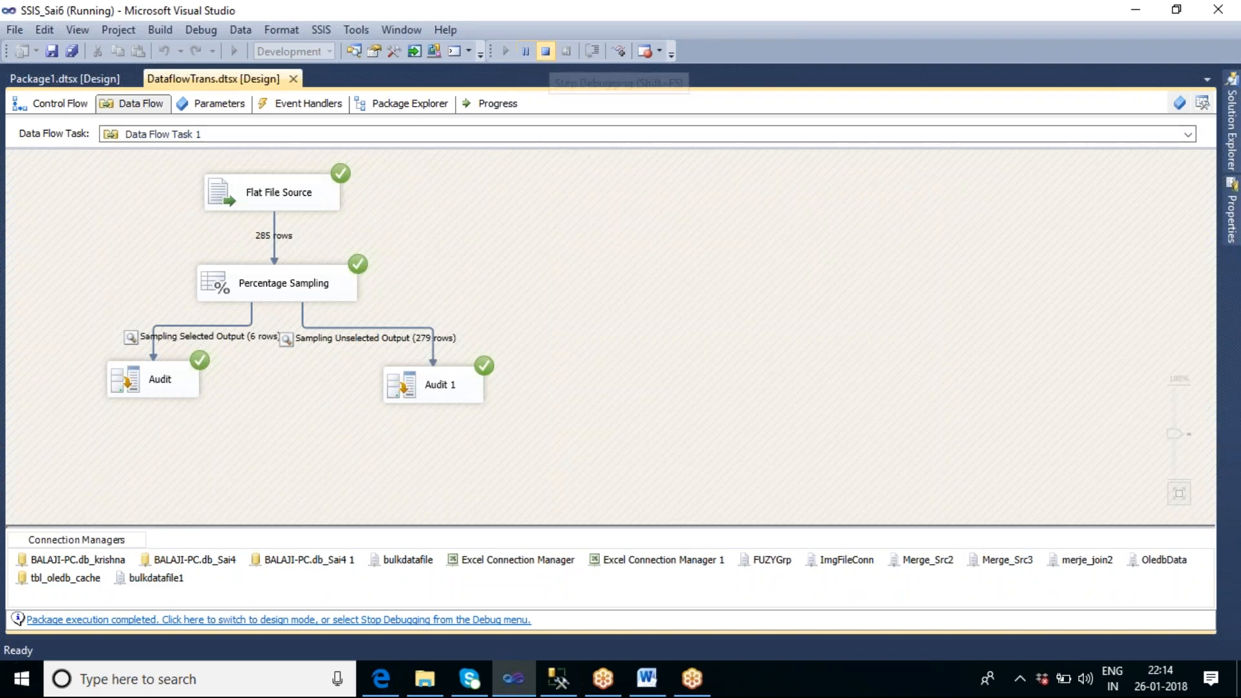
click(545, 52)
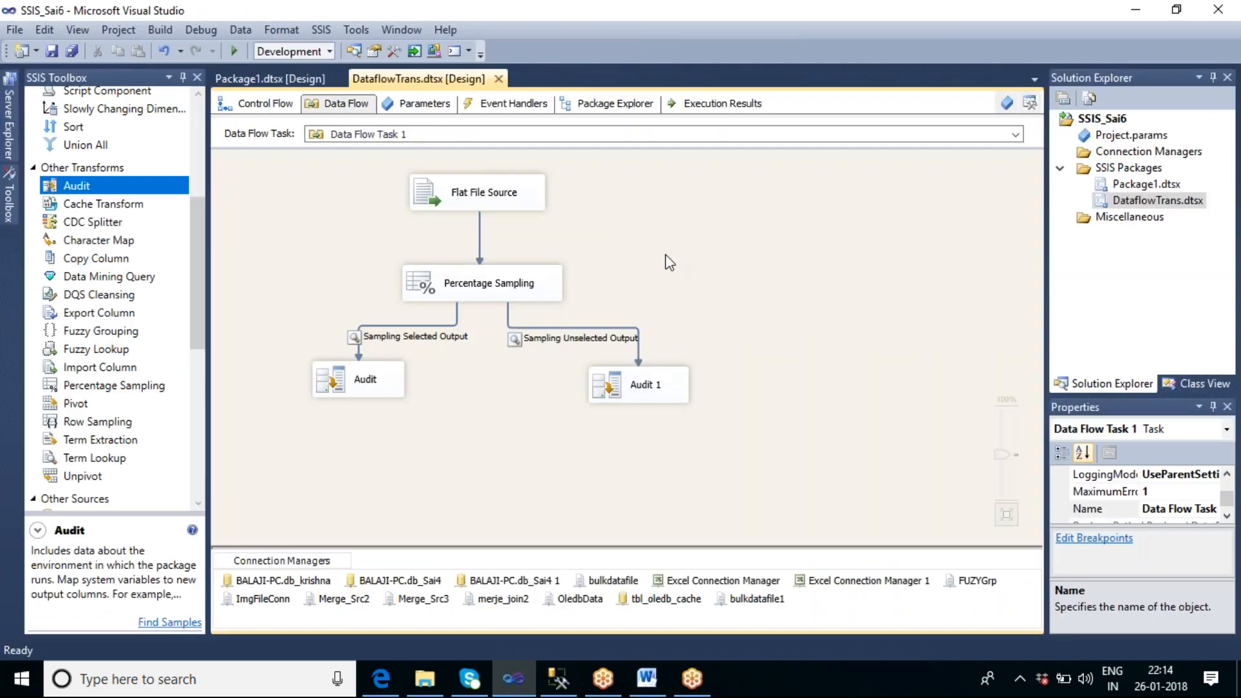
Step: Rerun the data flow task to check the rows in both sampling data viewers, and end the debugging session
right_click(677, 208)
click(744, 303)
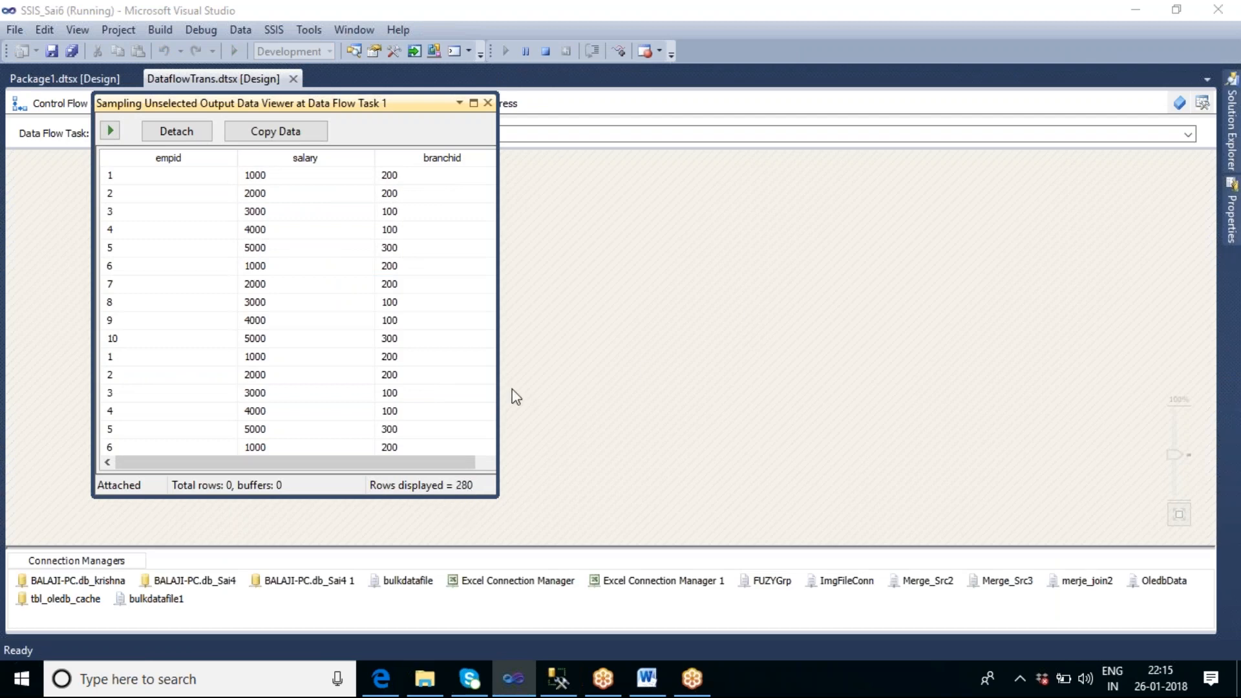
click(488, 103)
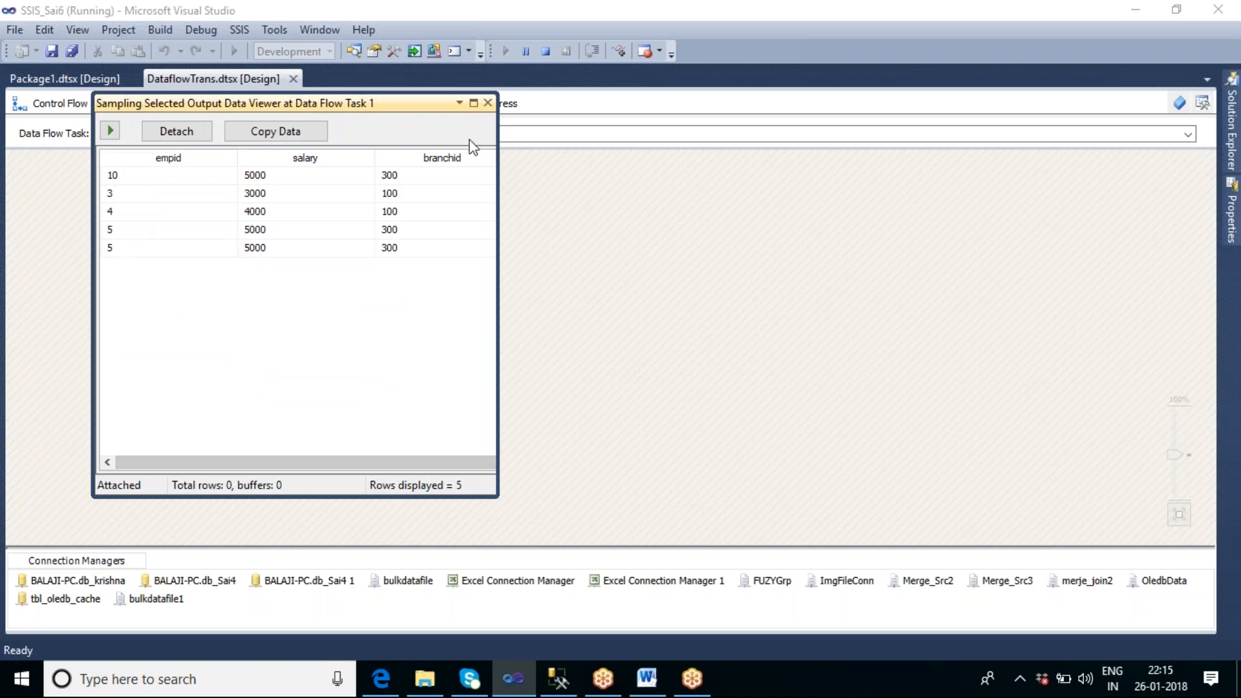
click(487, 104)
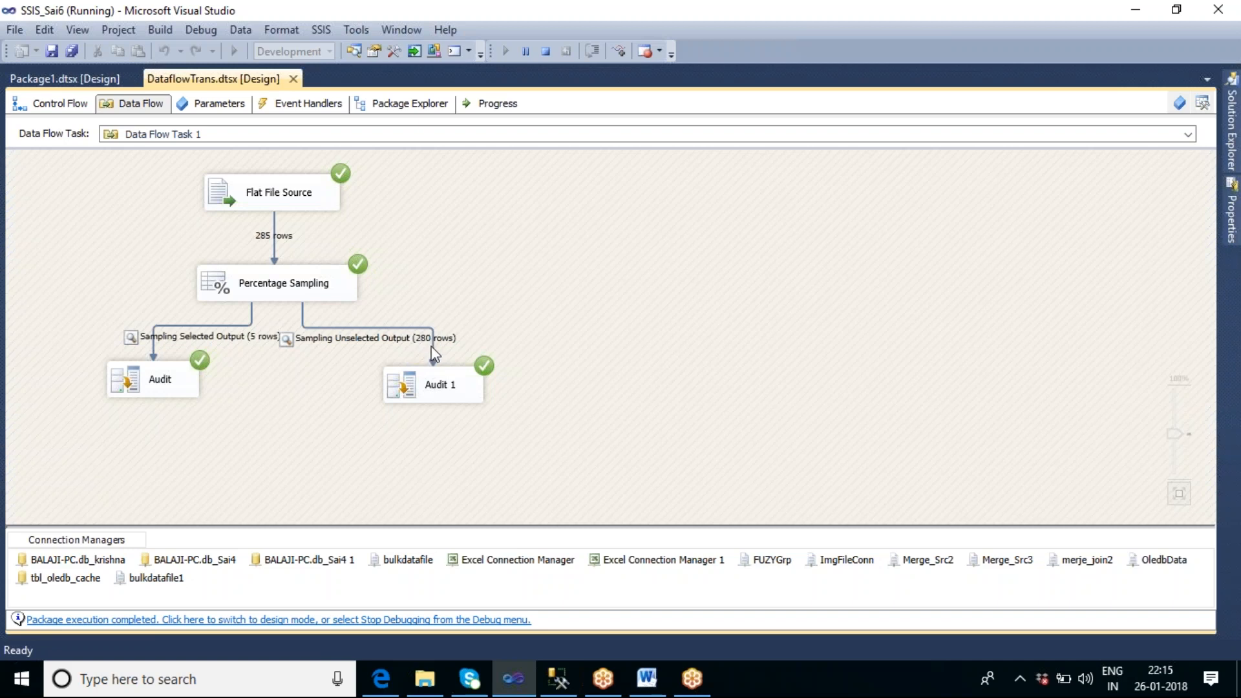
click(543, 54)
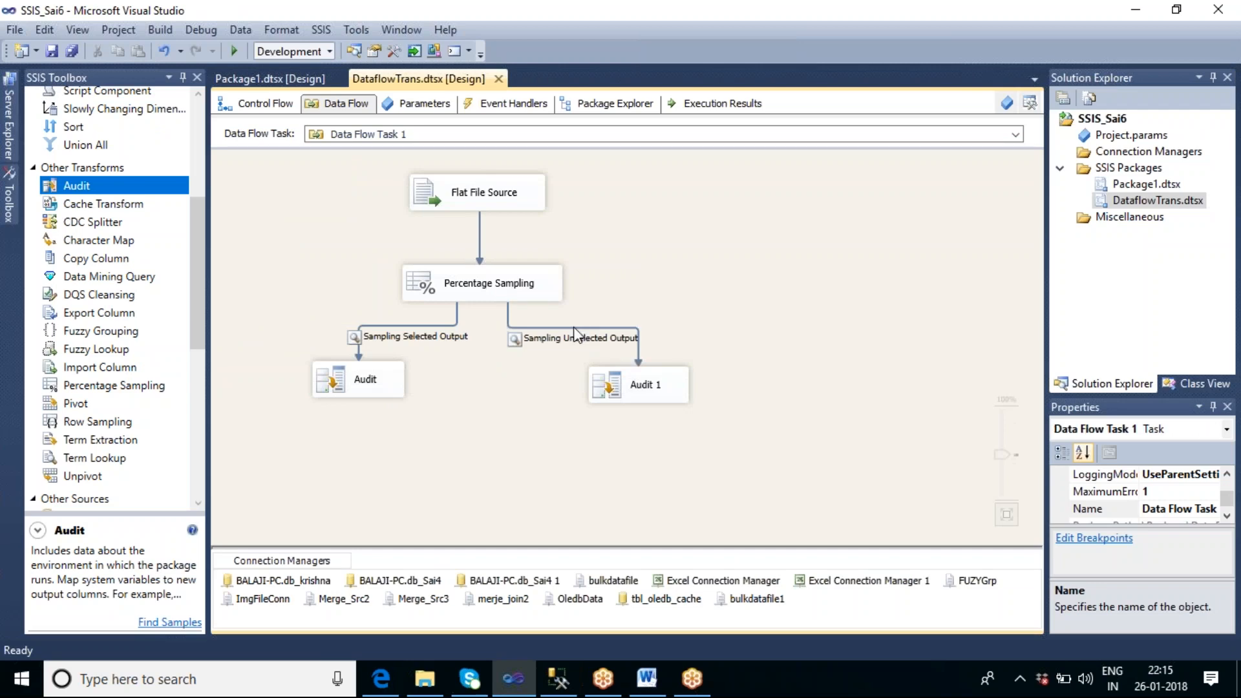
Step: Disable the data viewer on the Sampling Unselected Output path and execute the data flow task
double_click(574, 331)
click(387, 195)
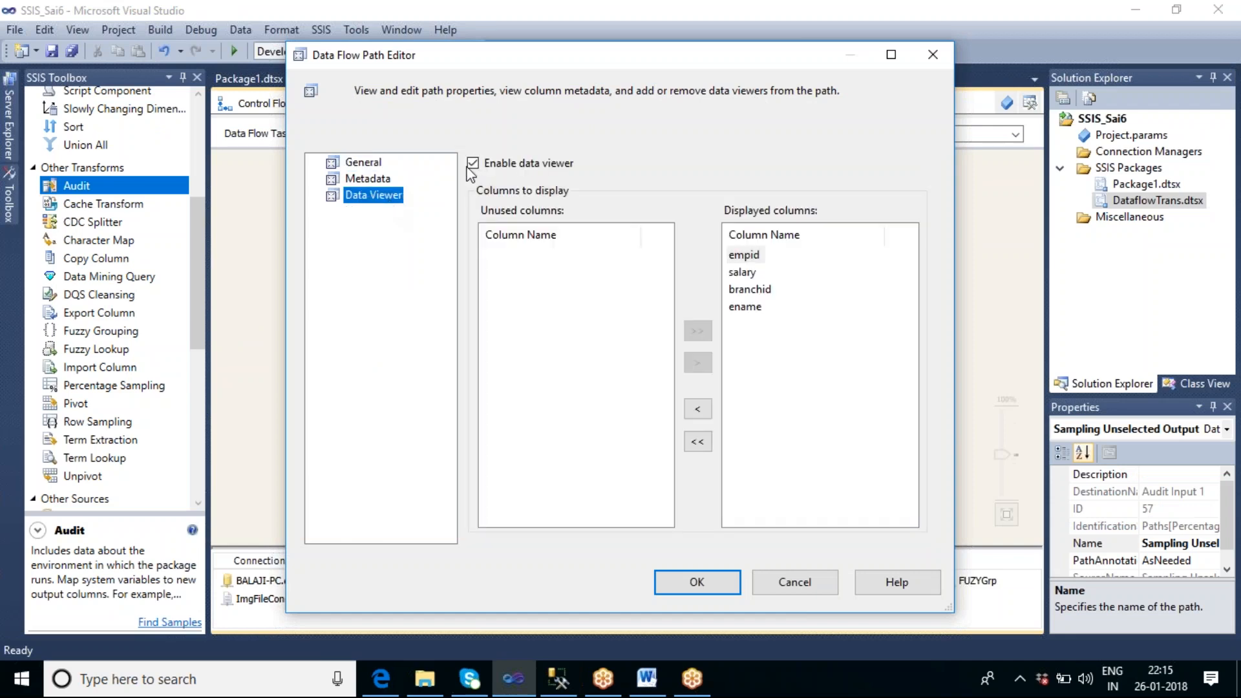
click(472, 163)
click(683, 590)
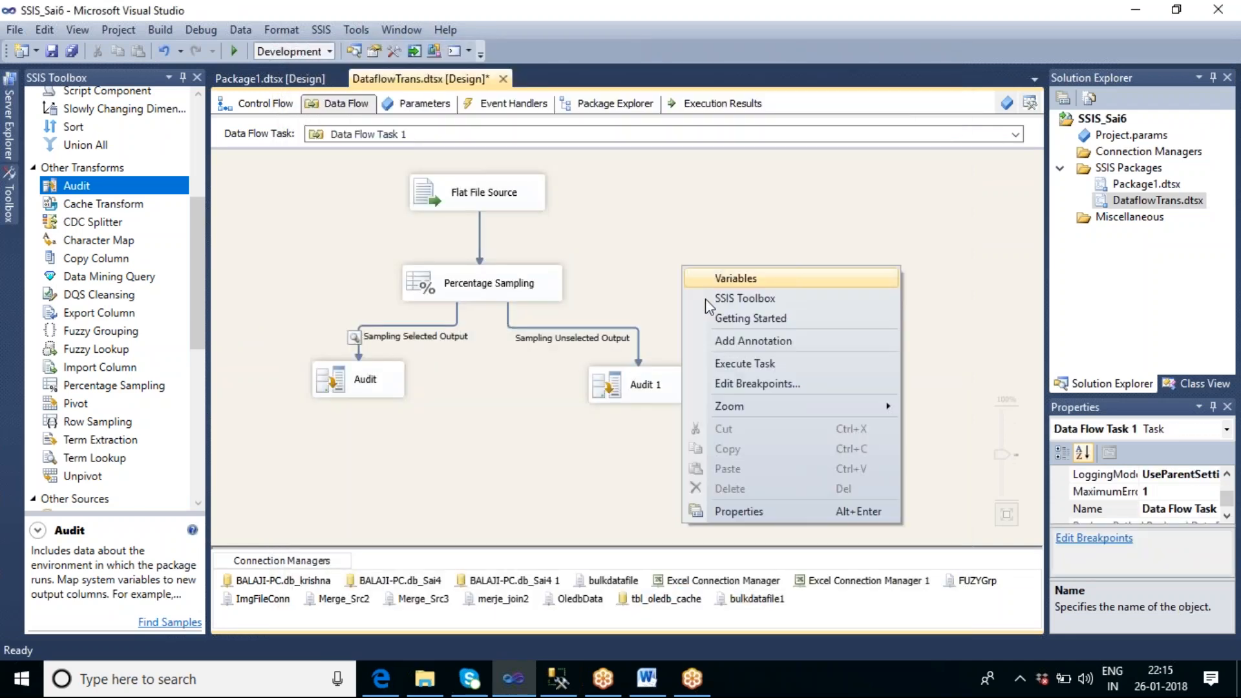
click(735, 362)
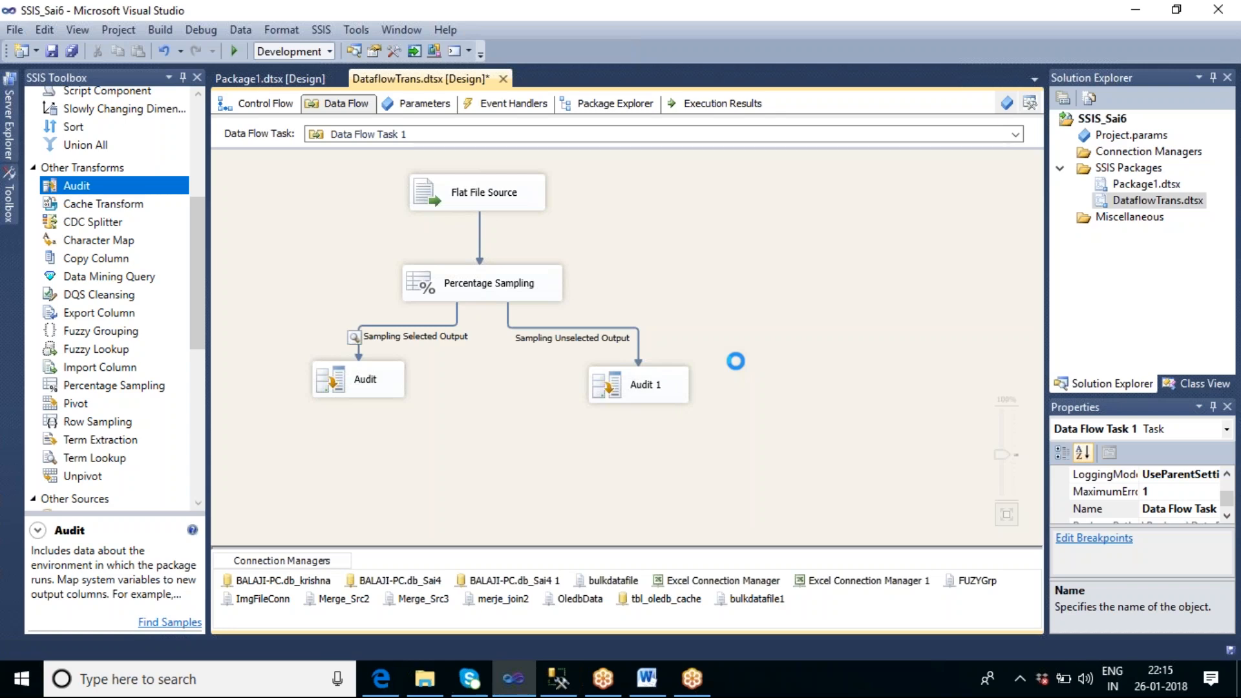
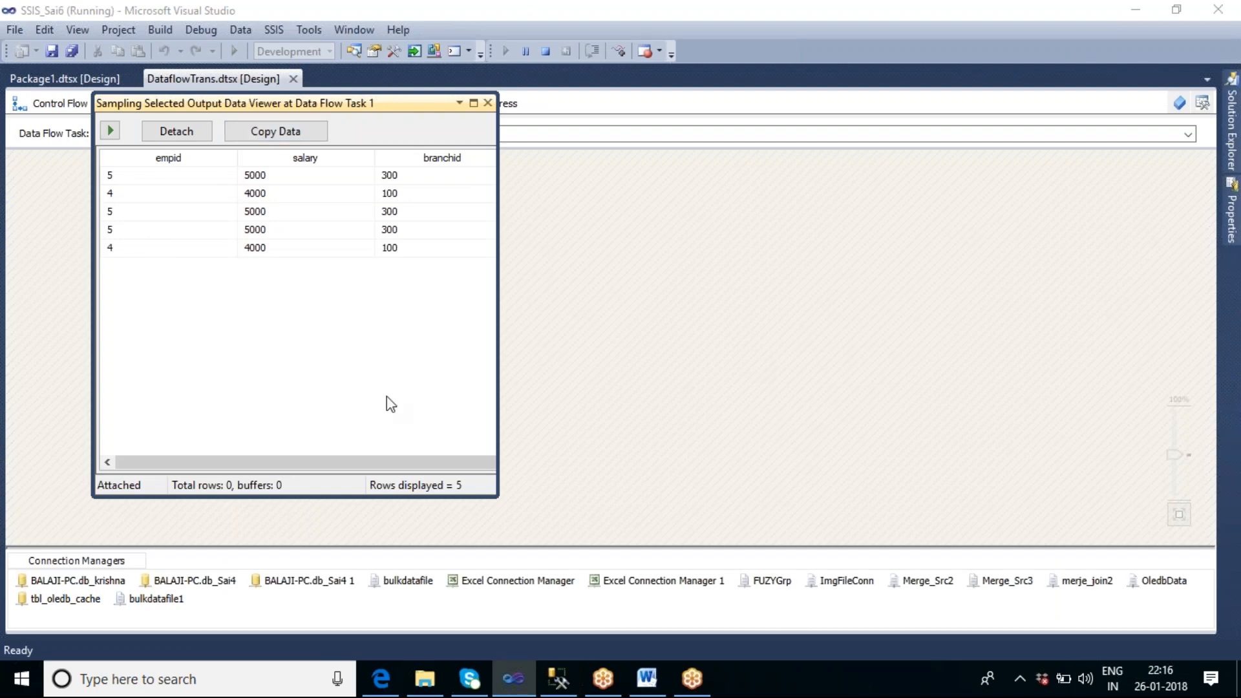
Step: Widen the Sampling Selected Output data viewer to show the ename column, then close it and stop debugging
drag(495, 362, 696, 391)
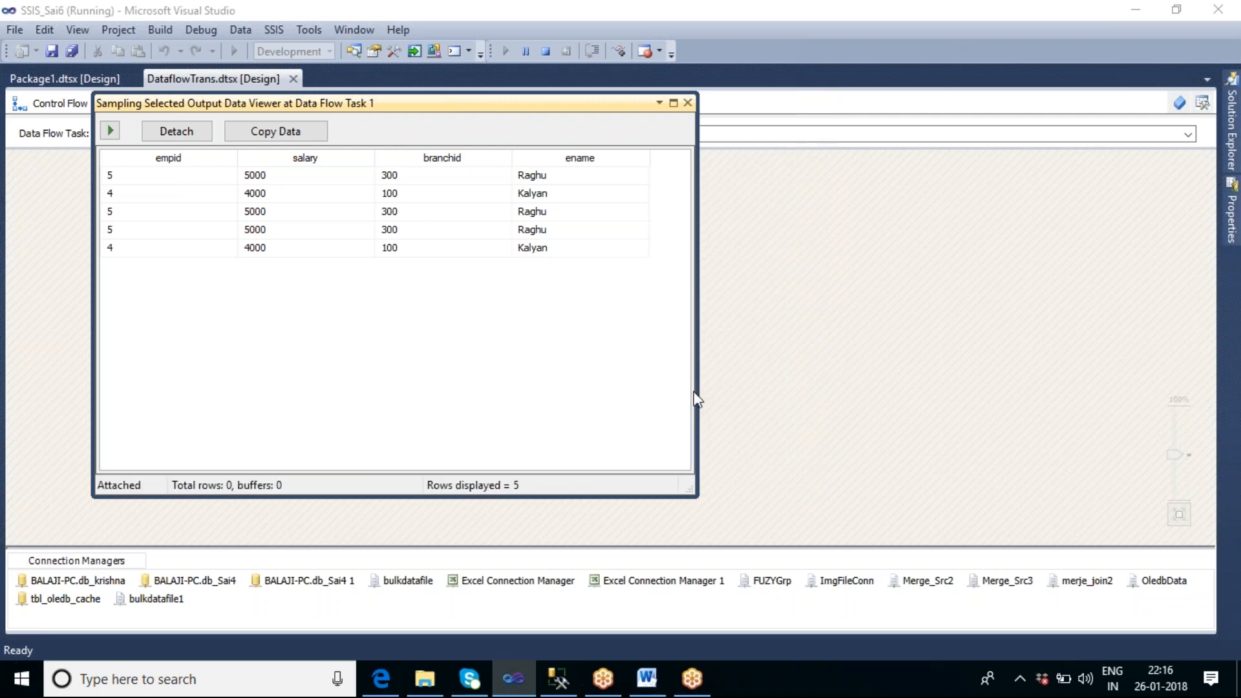
click(687, 103)
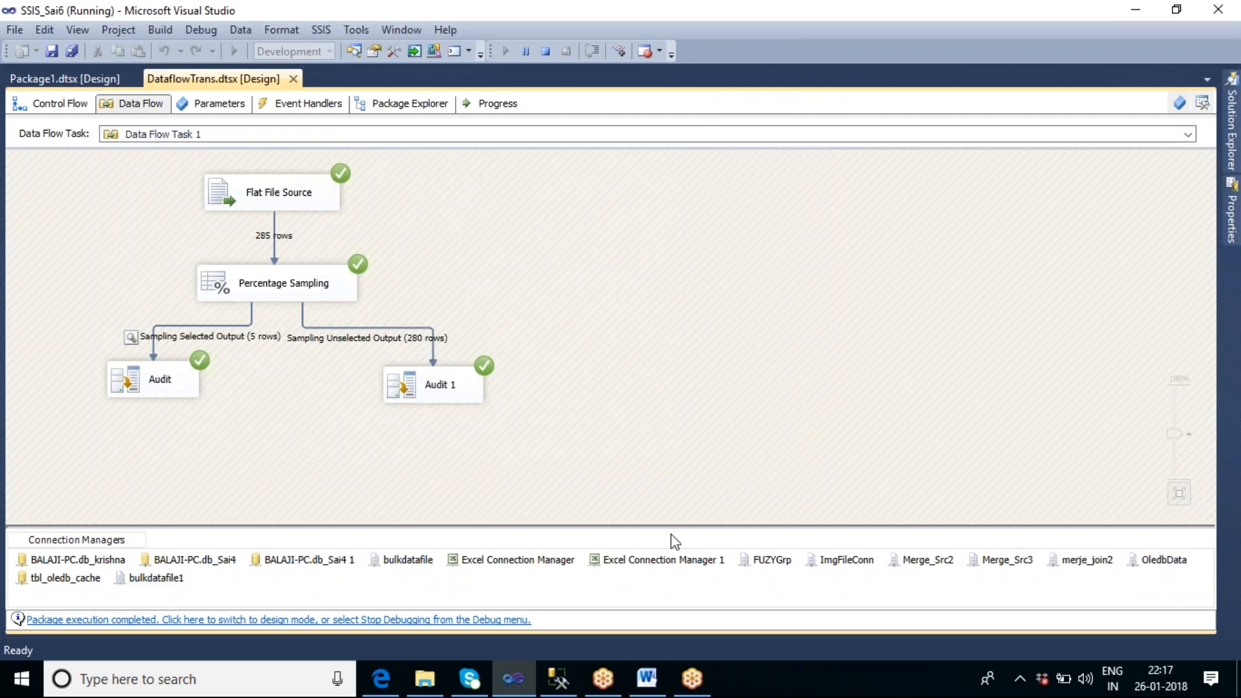
click(544, 51)
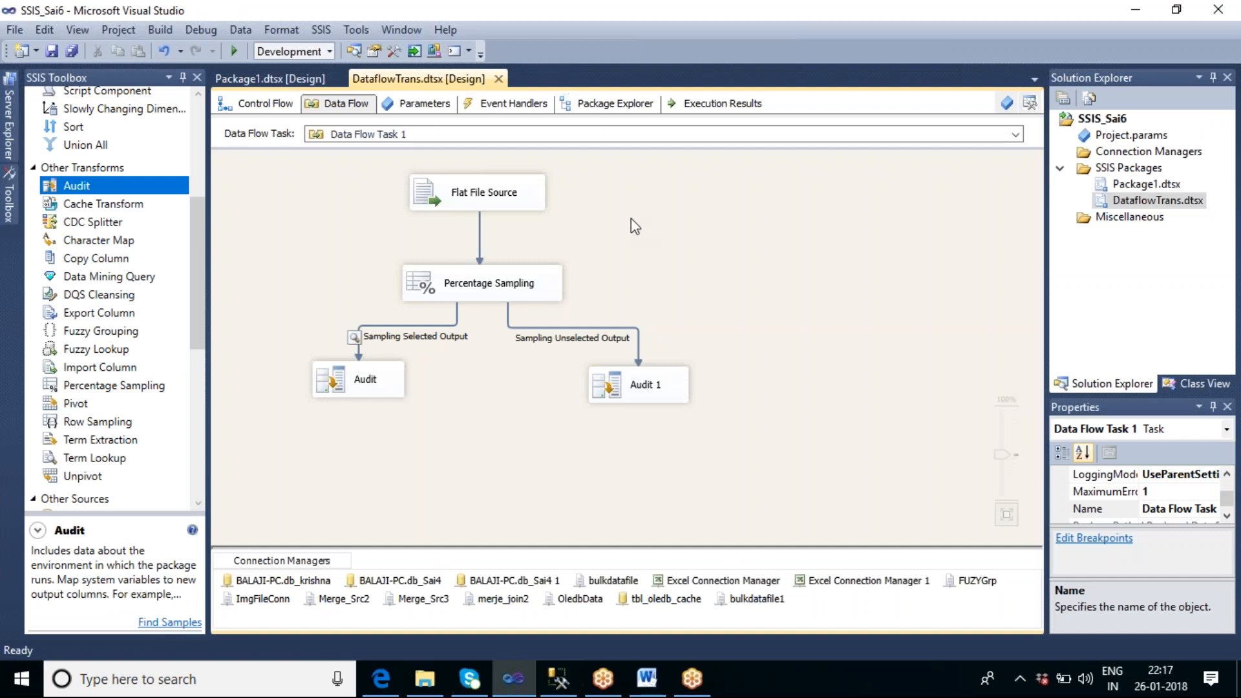
Step: Enable the random seed option with seed 1 in the Percentage Sampling transformation, keeping 2 percent of rows
click(482, 299)
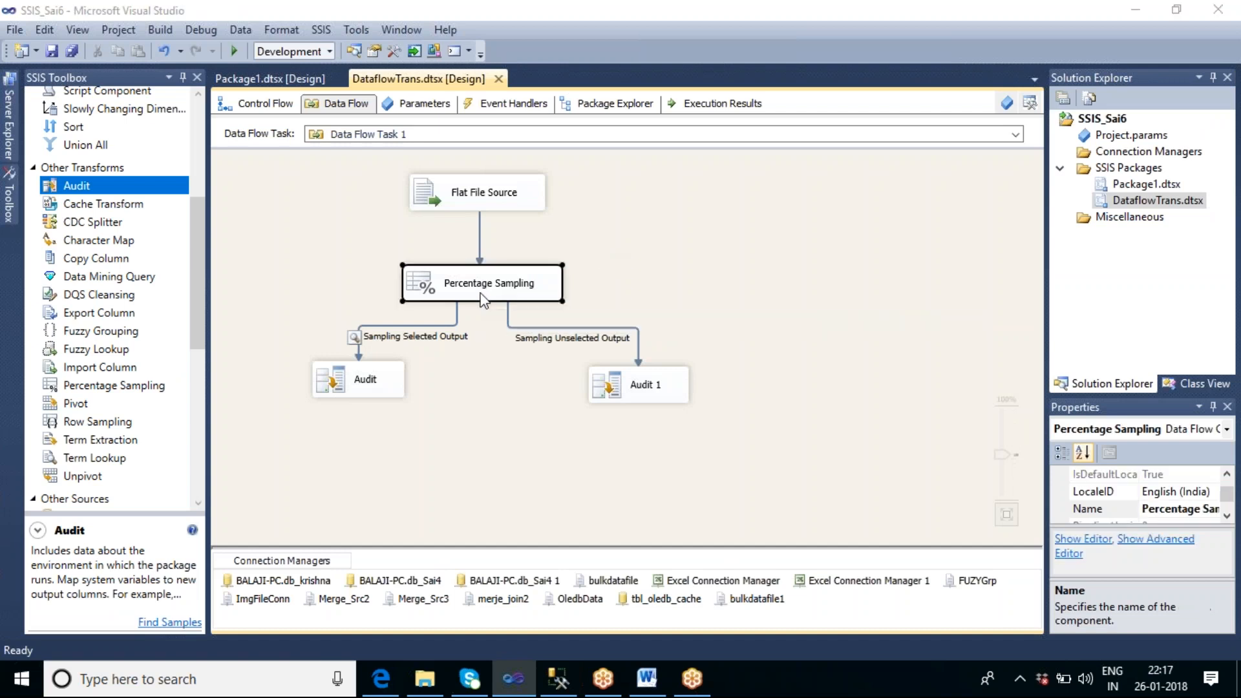
double_click(482, 299)
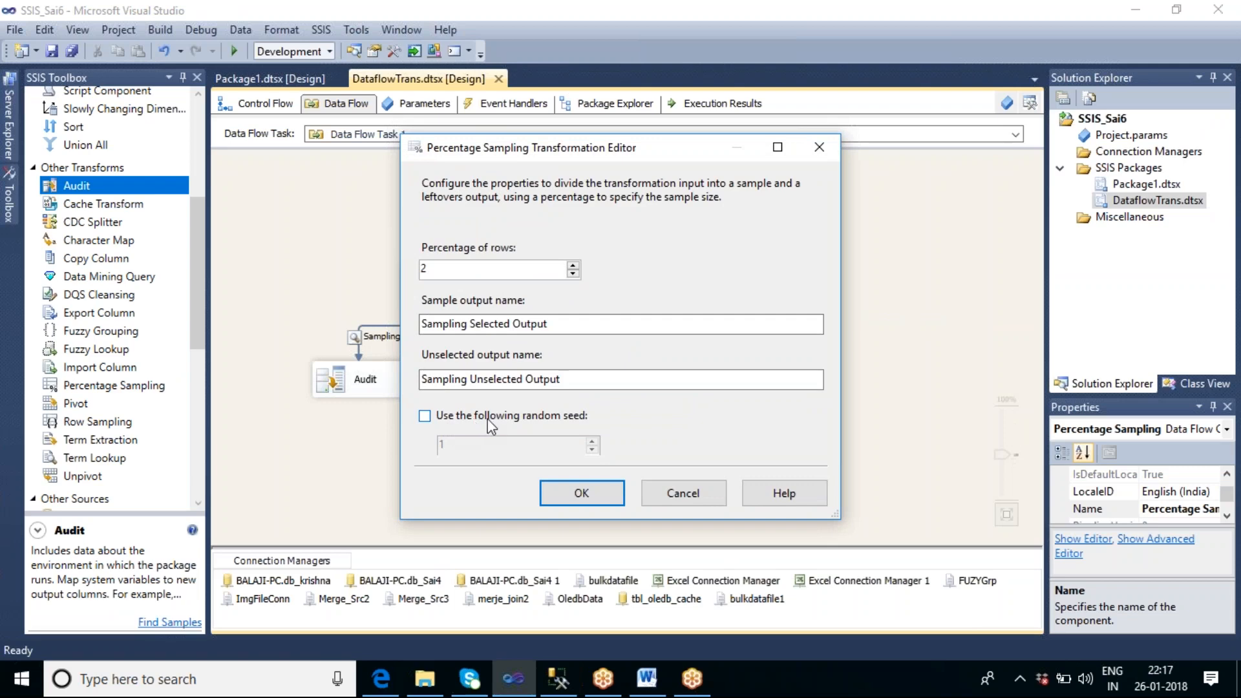
click(424, 416)
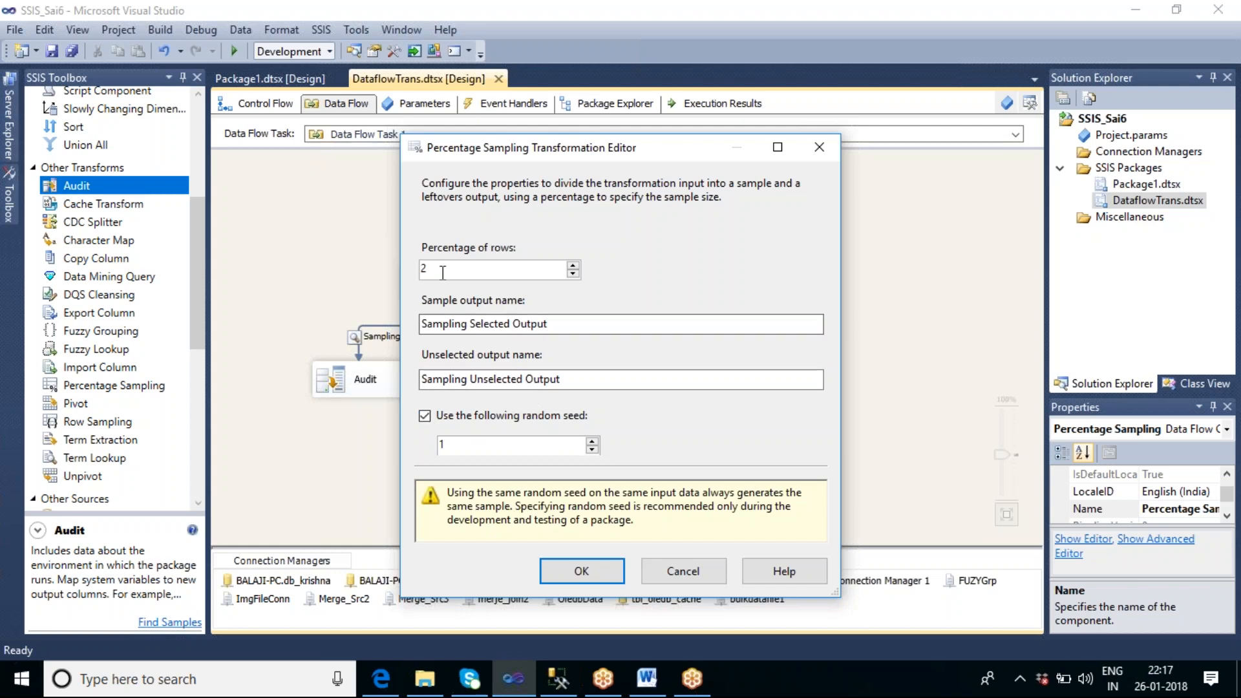
click(579, 573)
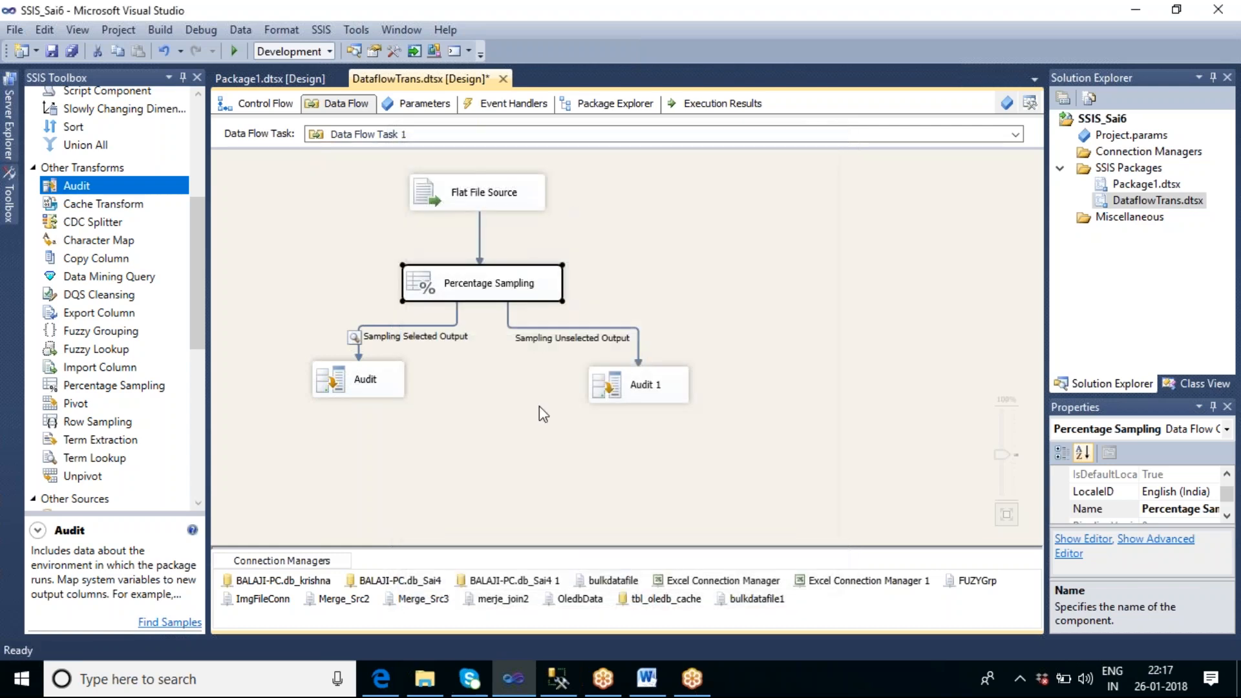
double_click(527, 290)
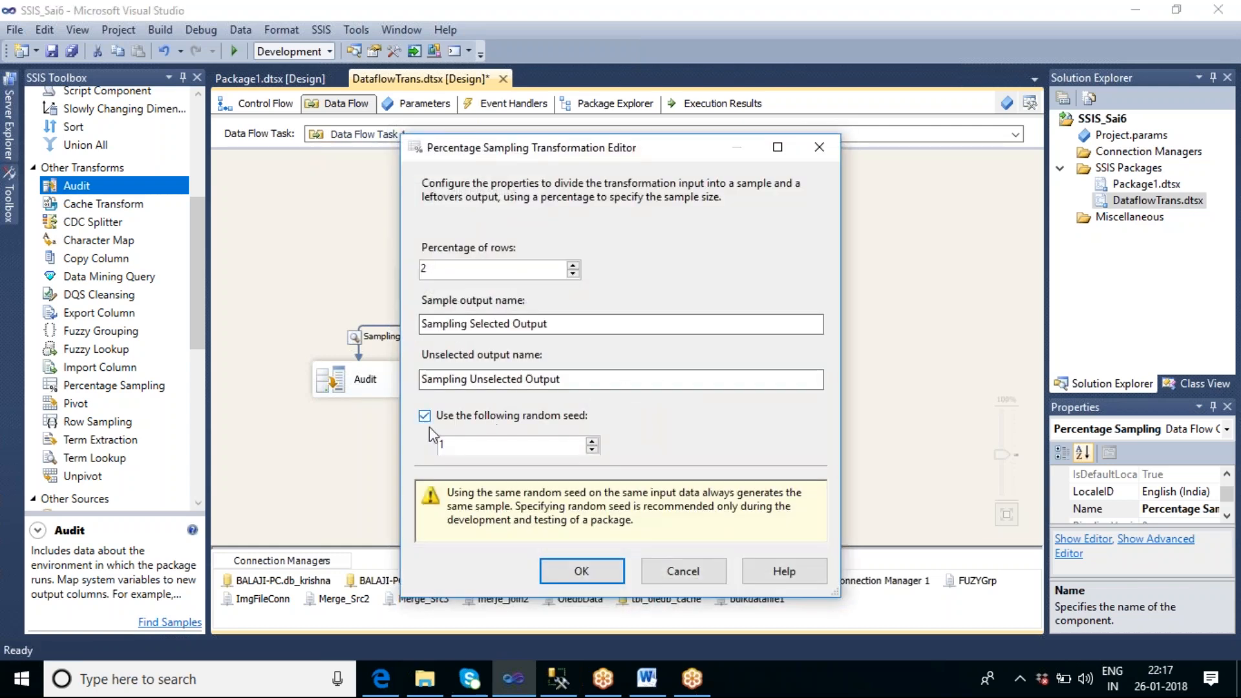
click(582, 570)
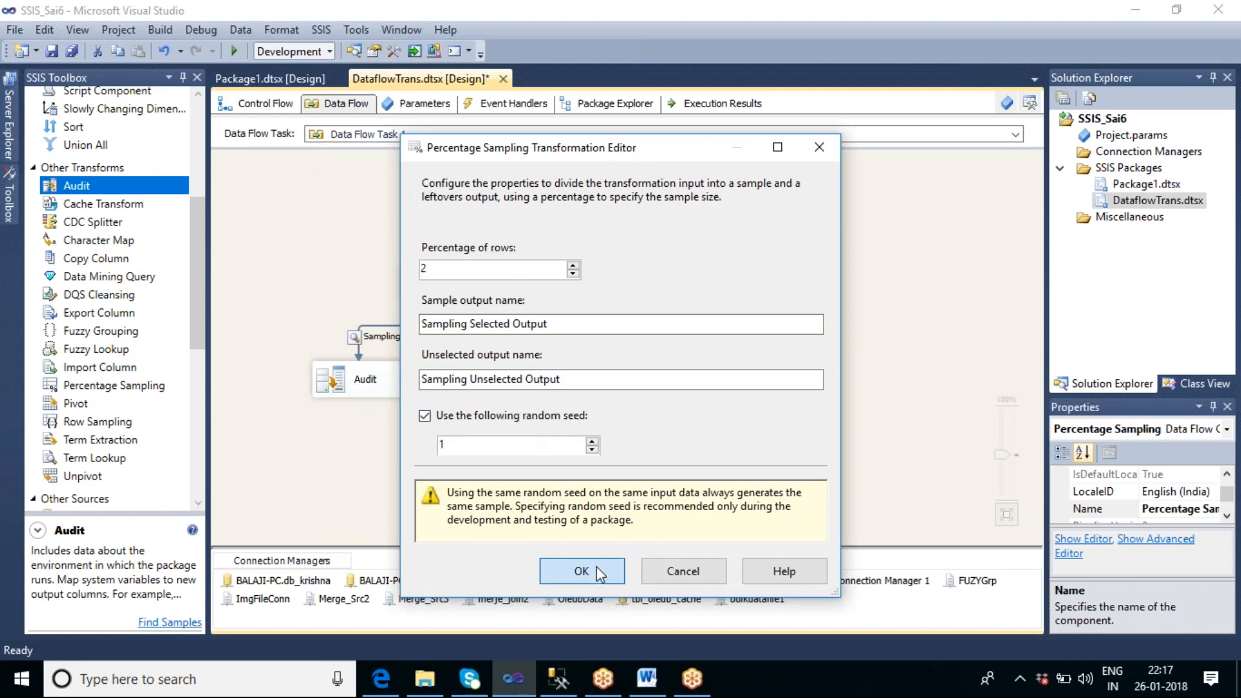
Step: Execute the data flow task with the fixed seed, check the selected sample rows, and close the data viewer
click(678, 262)
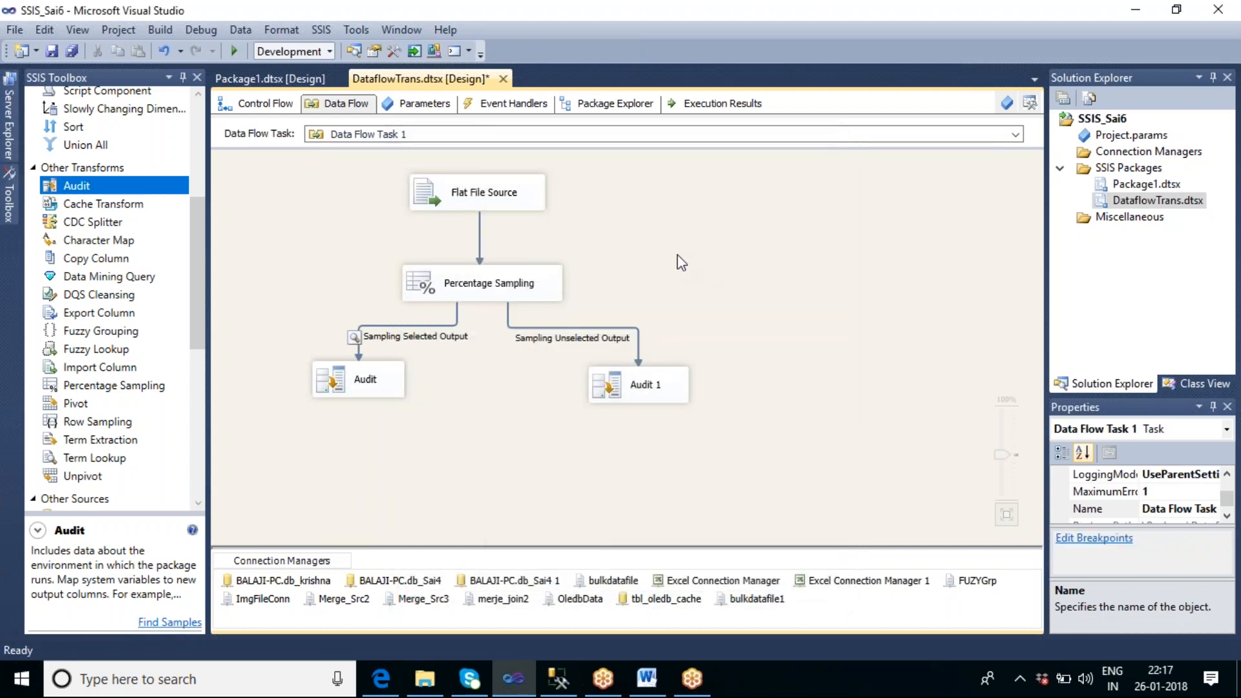
right_click(679, 261)
click(720, 354)
key(F5)
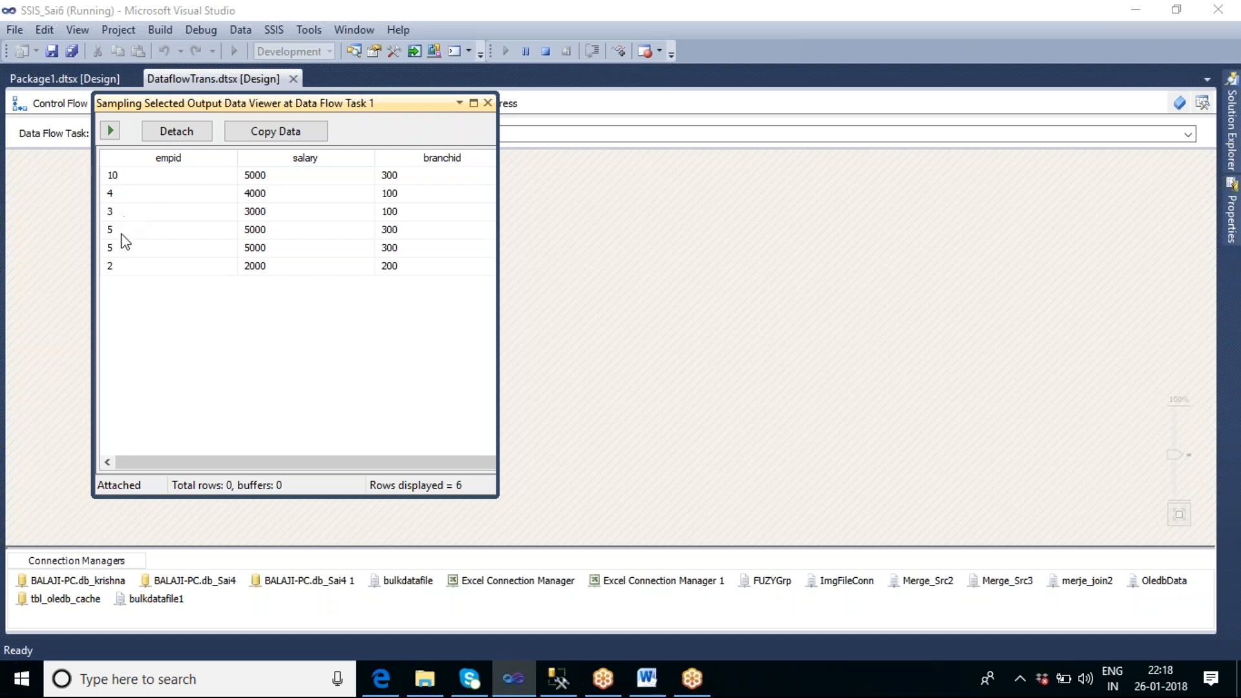
click(488, 103)
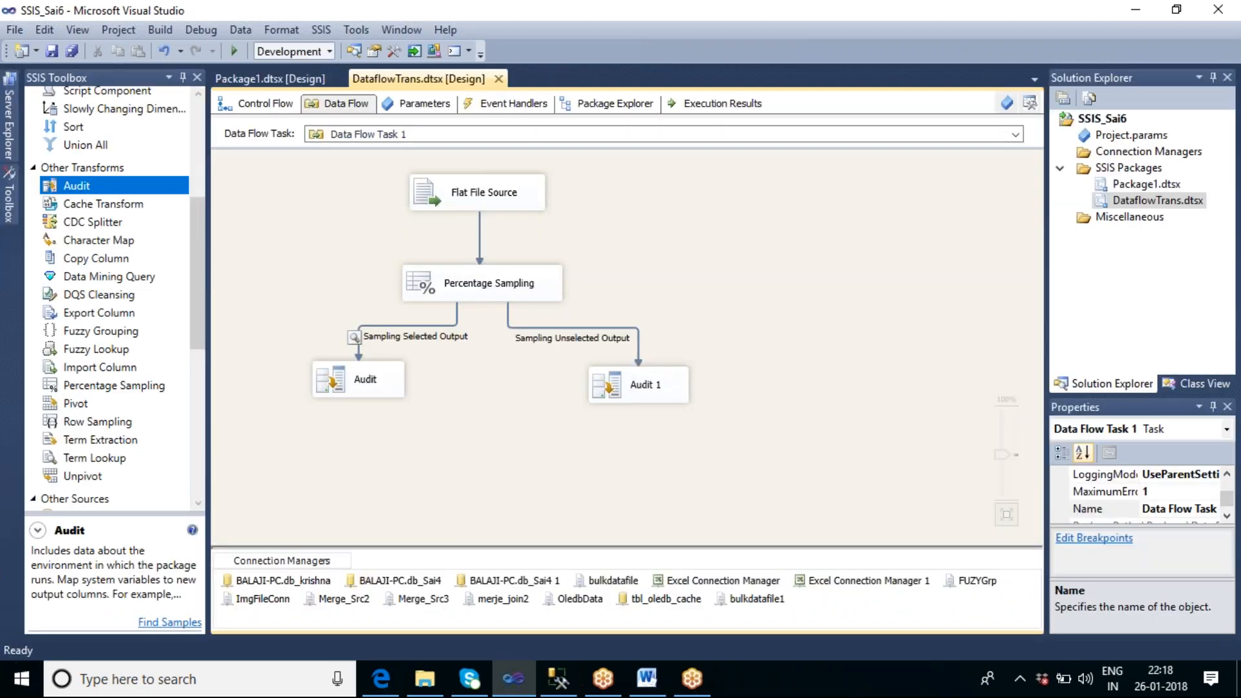
Step: Rerun the data flow task to compare the selected rows with the previous seeded run, and stop debugging
right_click(633, 275)
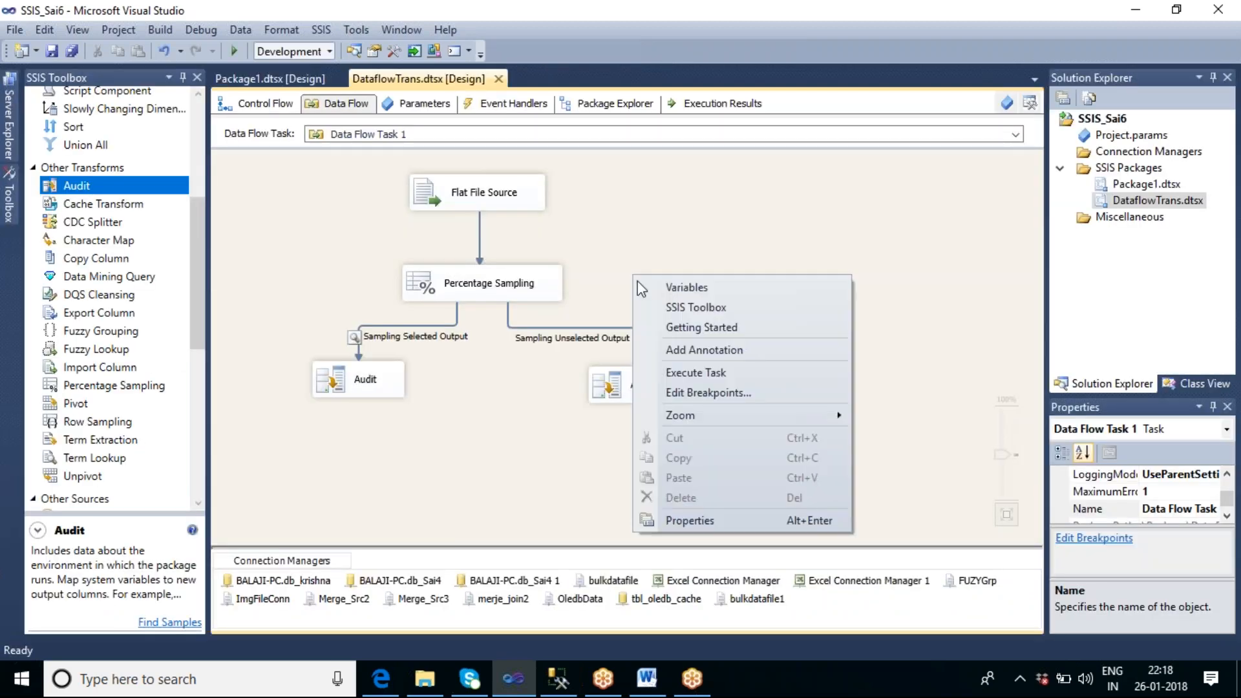
click(700, 369)
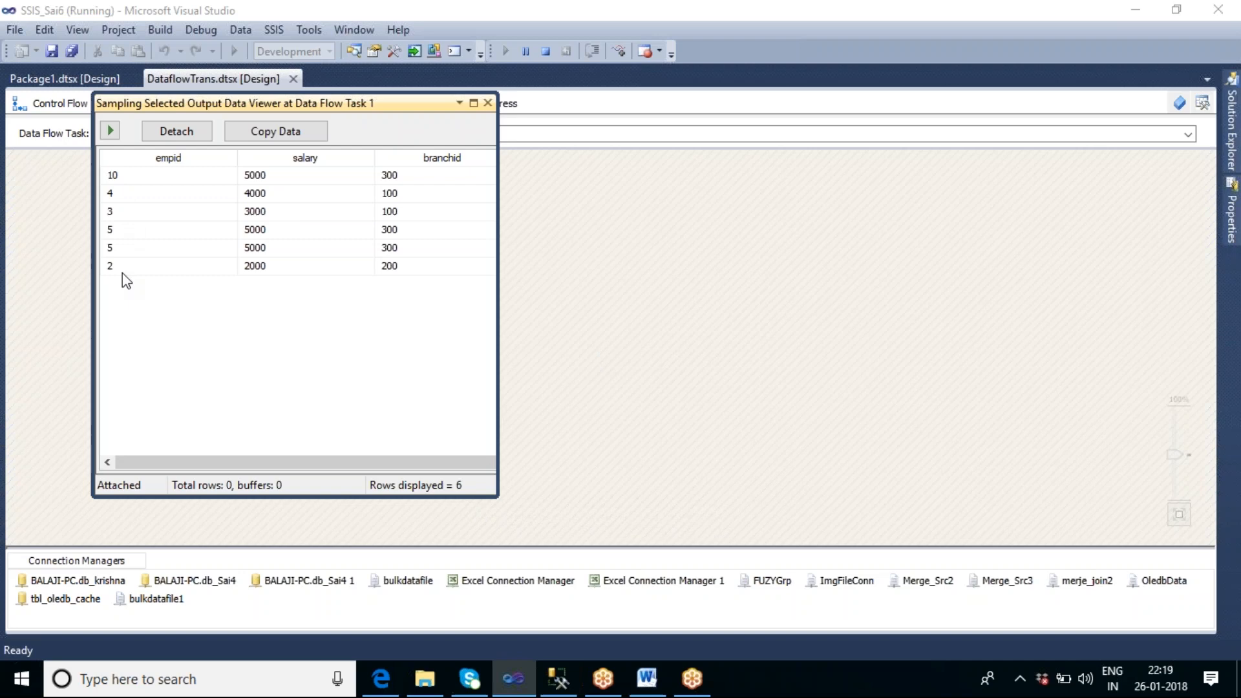
click(487, 103)
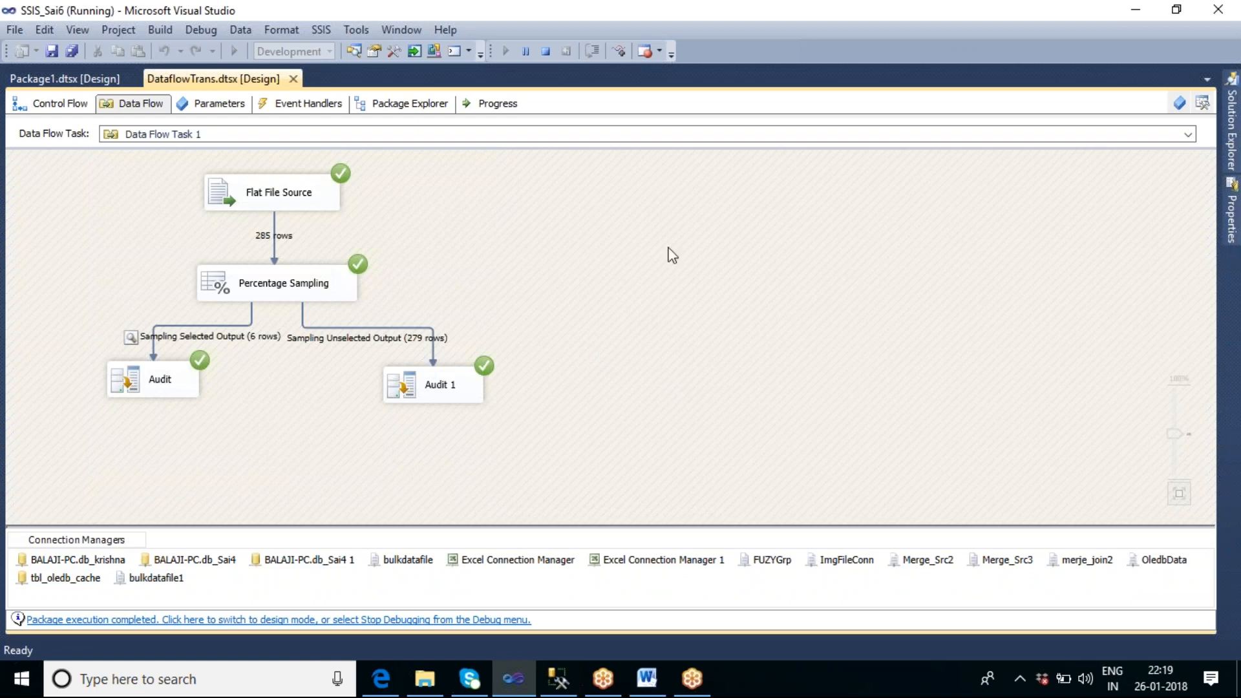
click(547, 55)
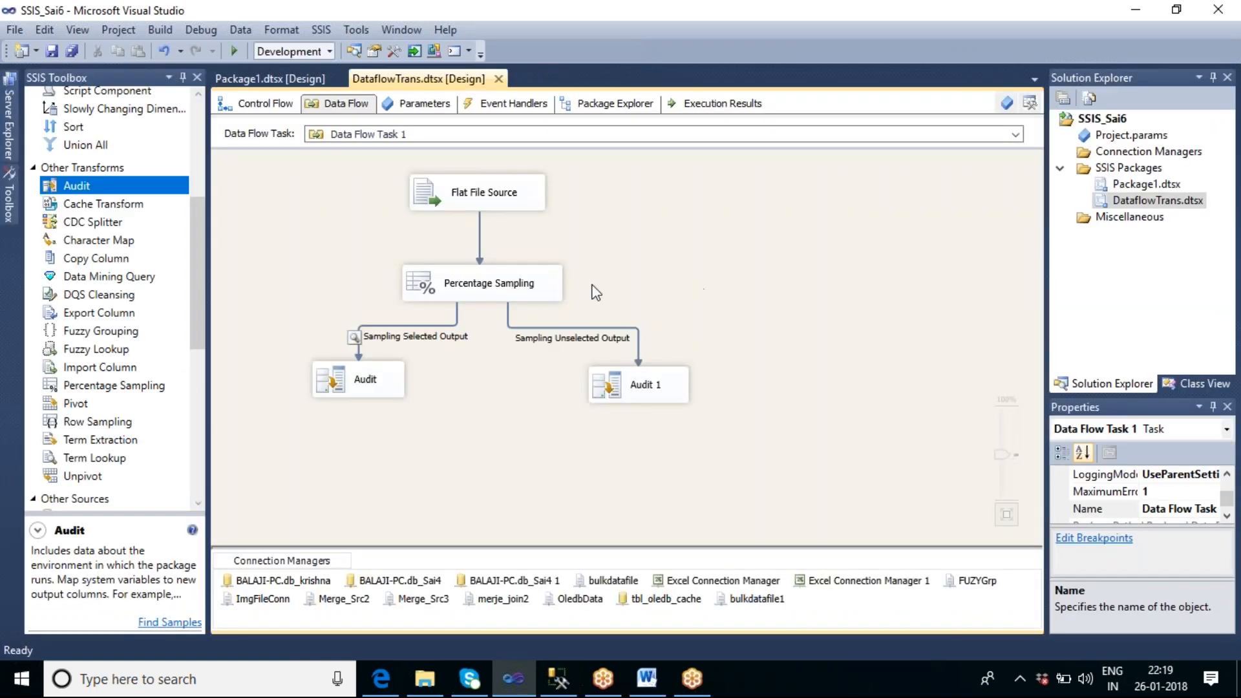
Step: Review the random seed note in the Percentage Sampling editor and look up the Row Sampling transformation's description
double_click(536, 284)
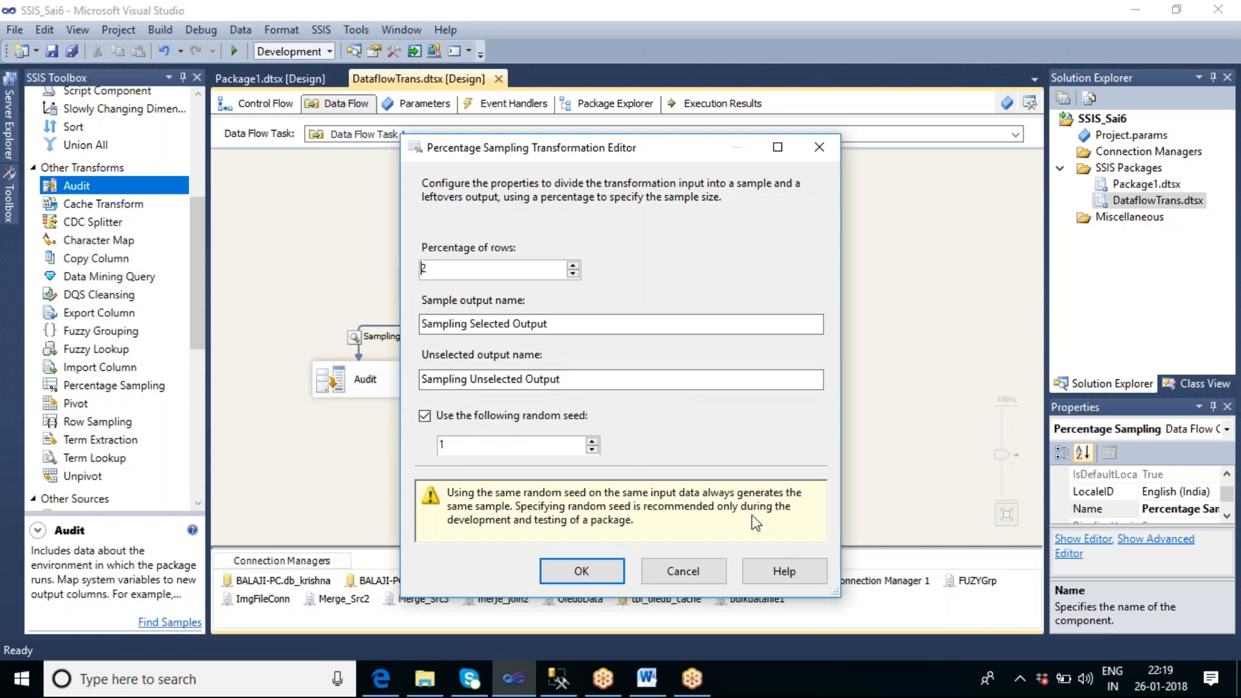
click(597, 572)
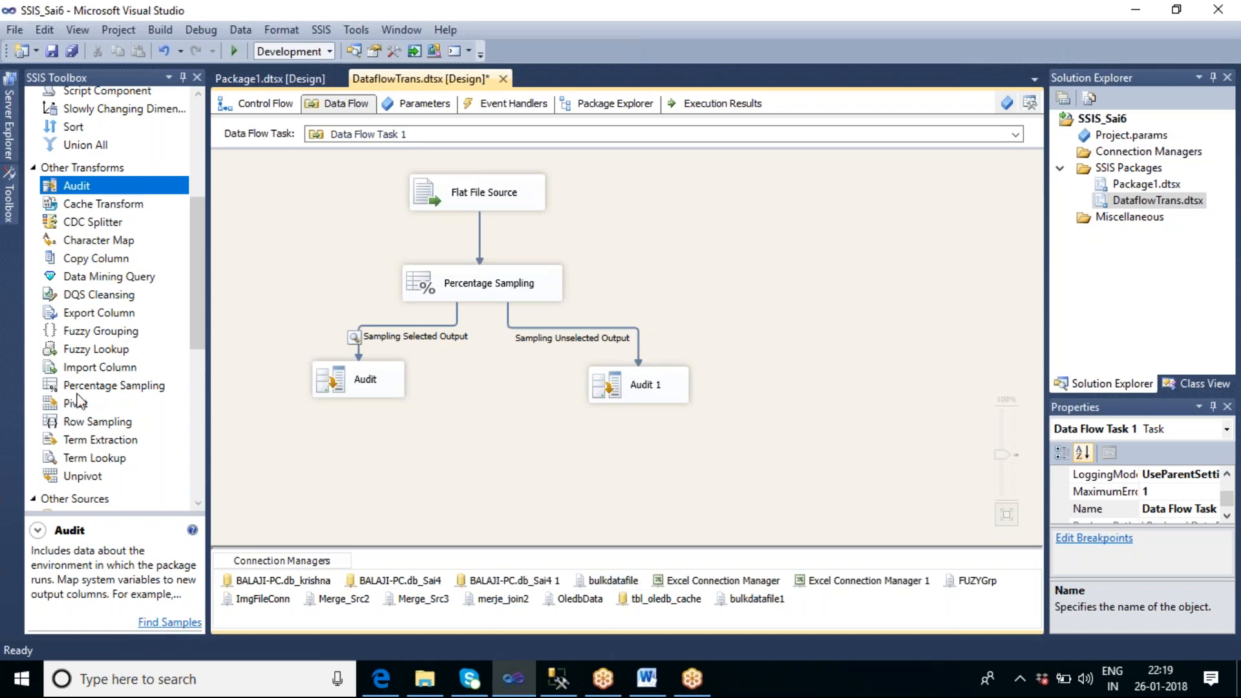
click(92, 422)
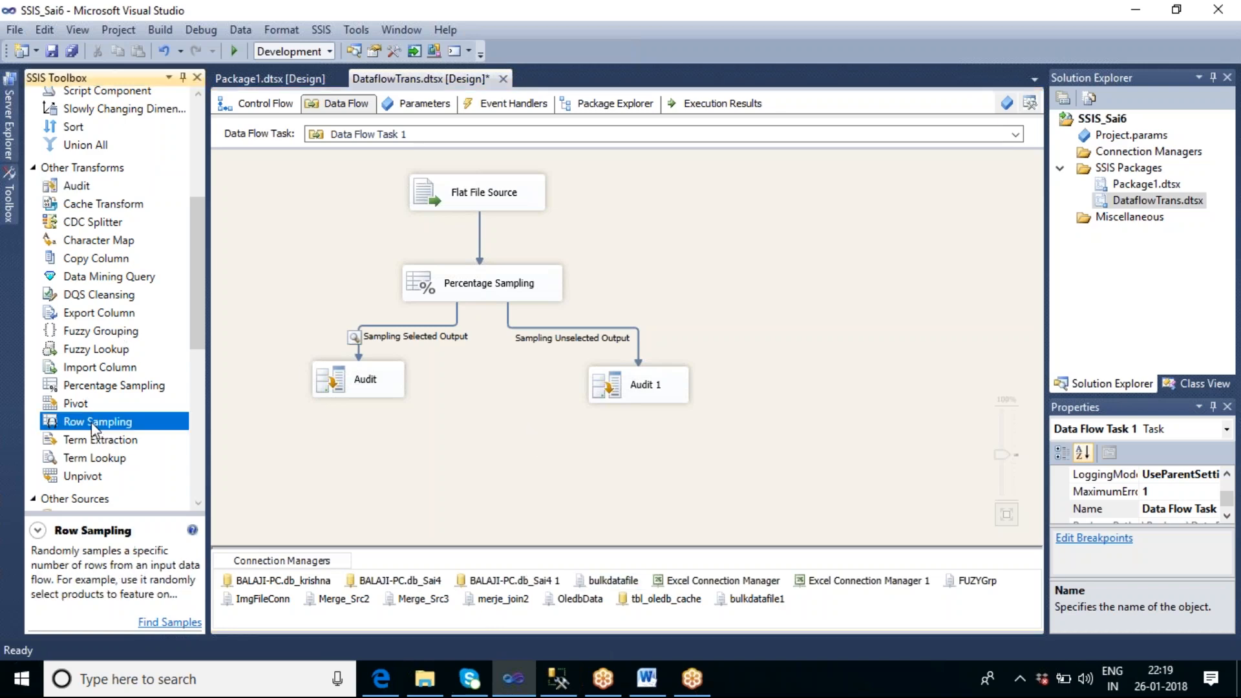
Step: Rename Data Flow Task 1 in the control flow to "percentage sample"
click(269, 105)
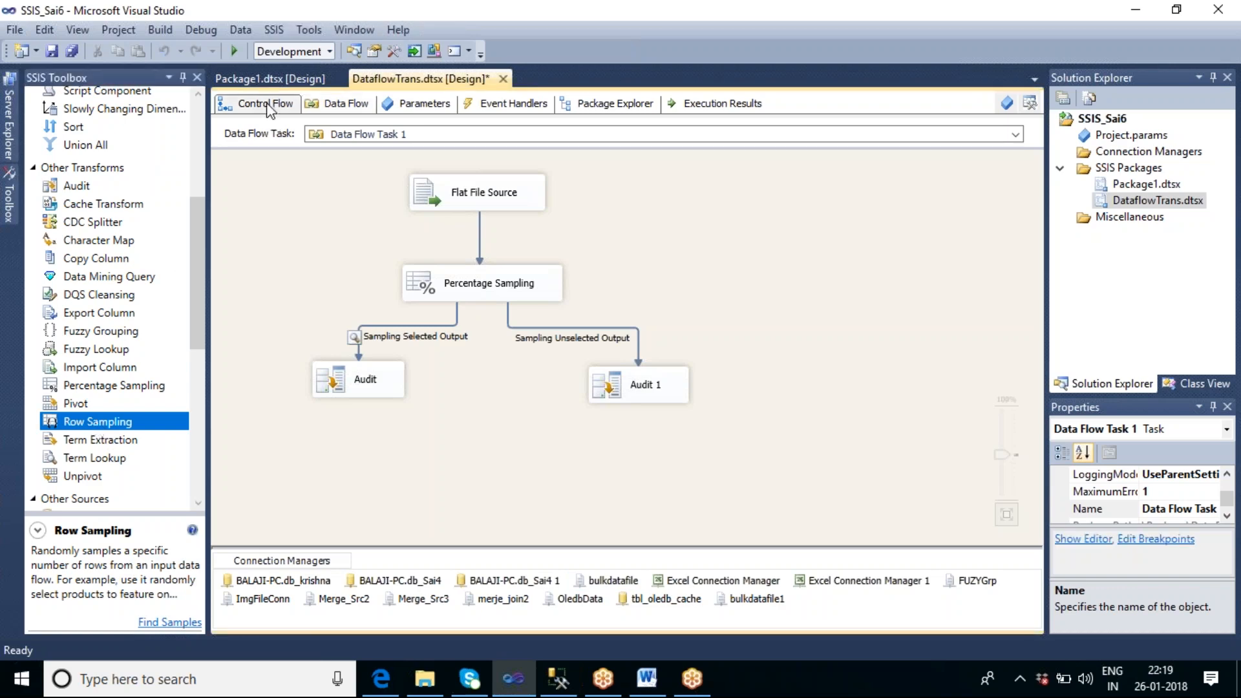
click(269, 105)
click(756, 396)
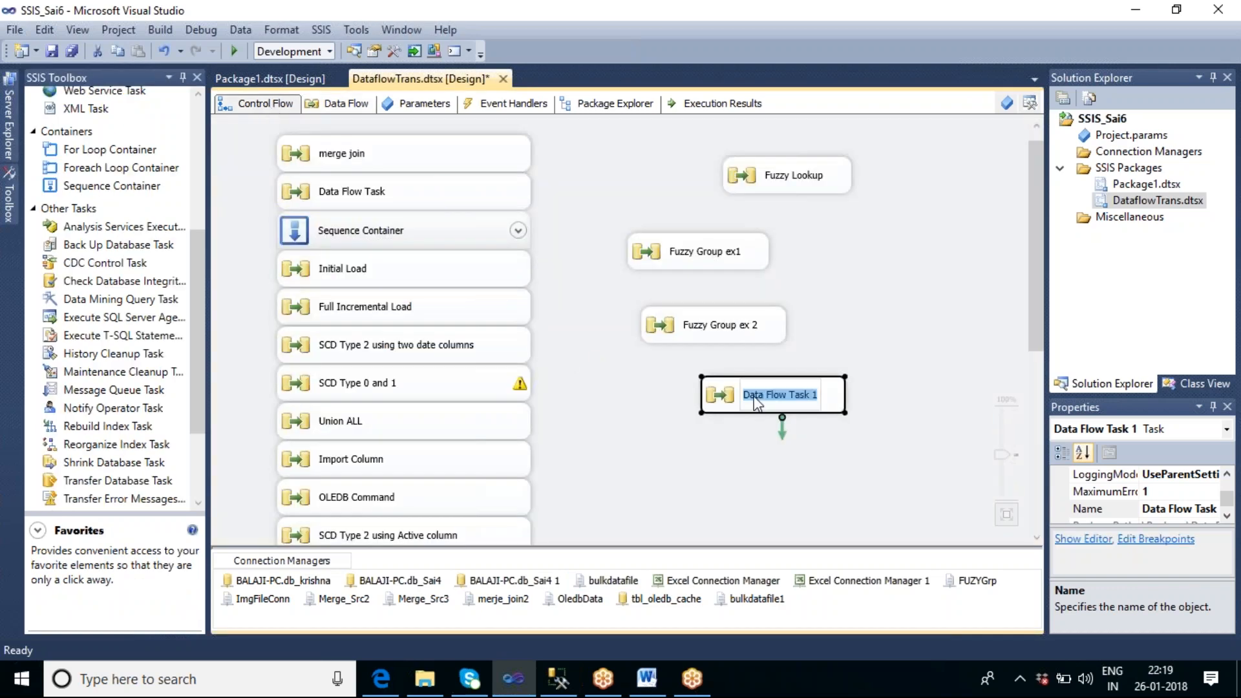
text(p)
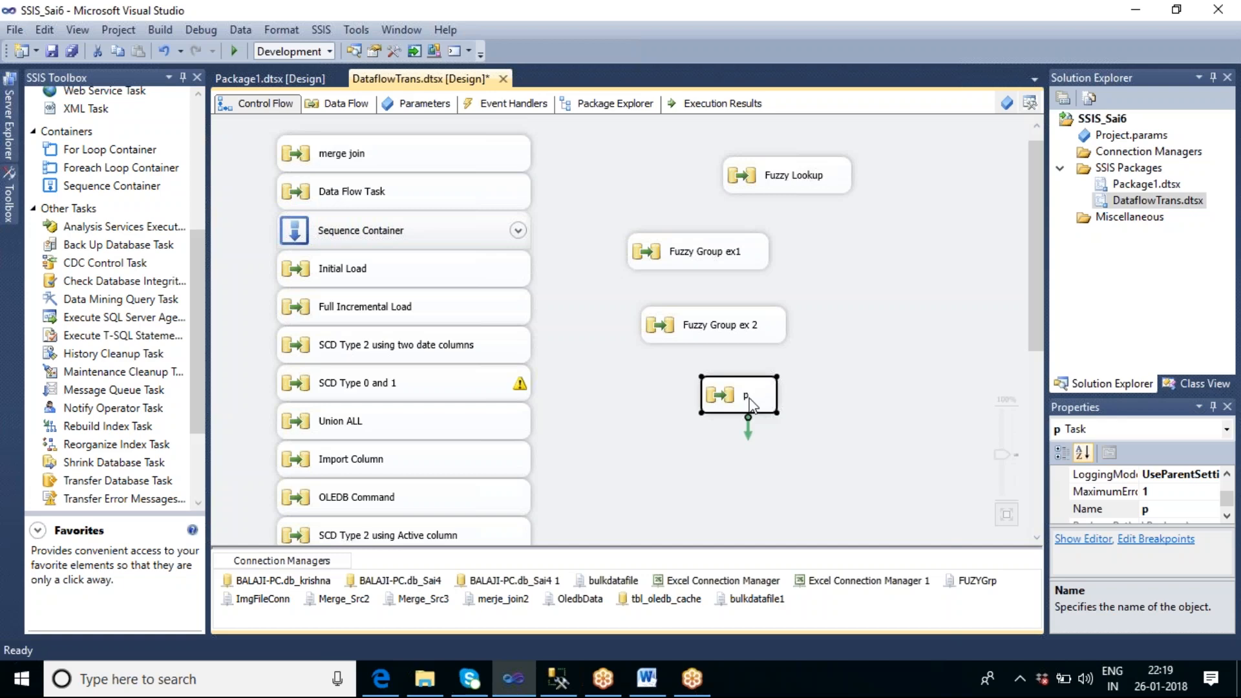
click(799, 442)
click(749, 398)
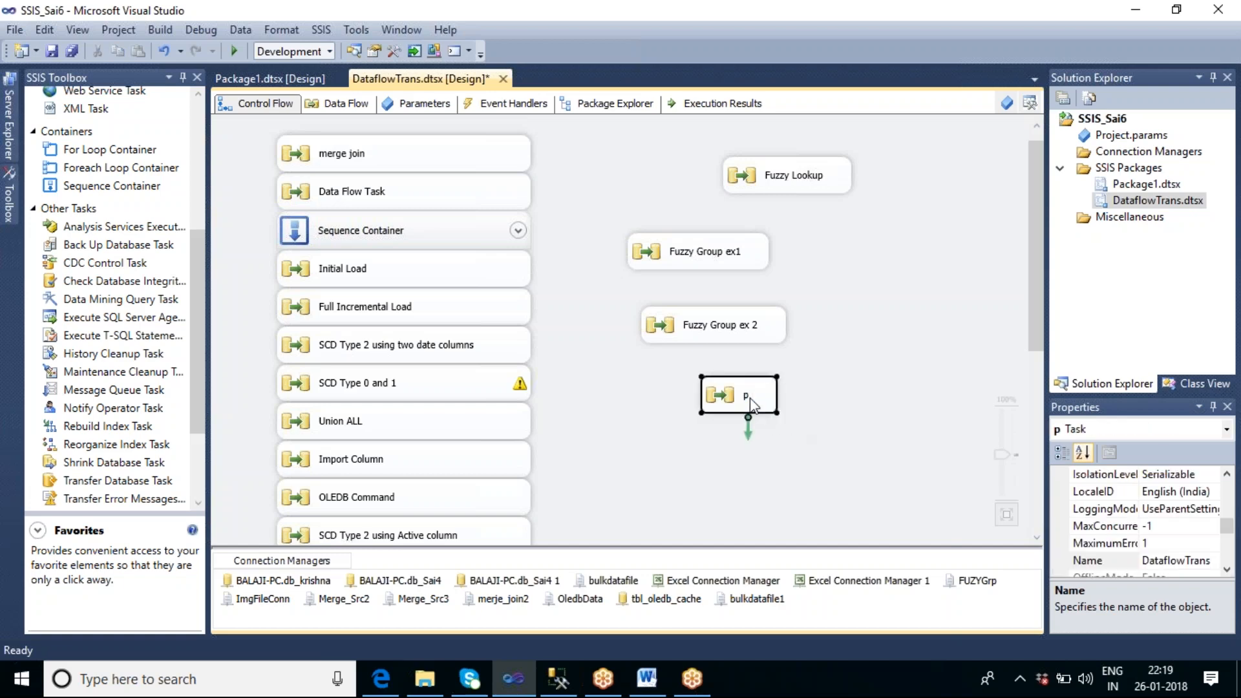
click(749, 398)
text(percent)
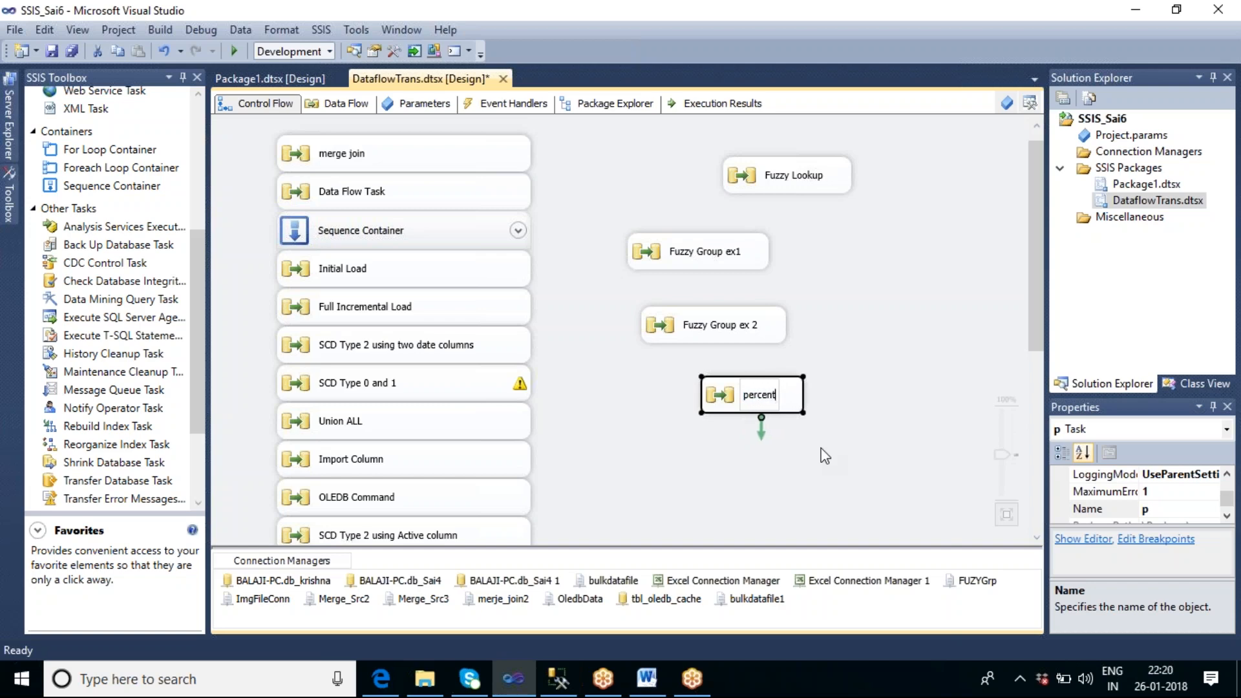
text(age)
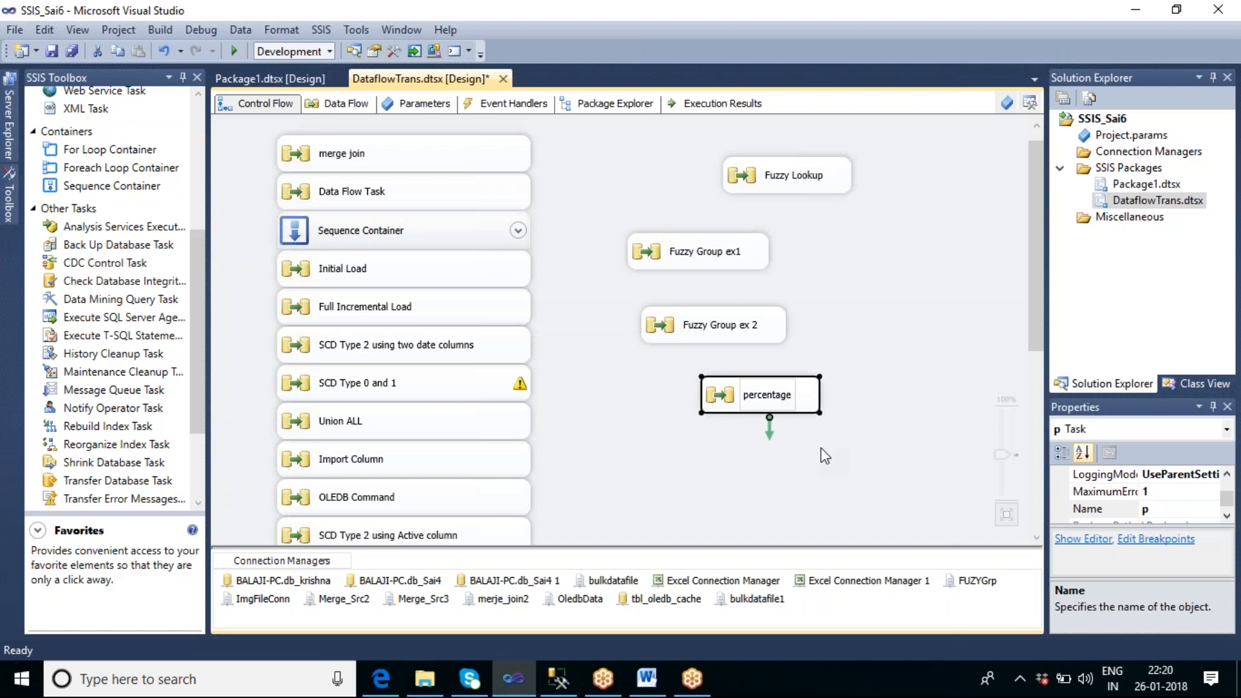
text( sam)
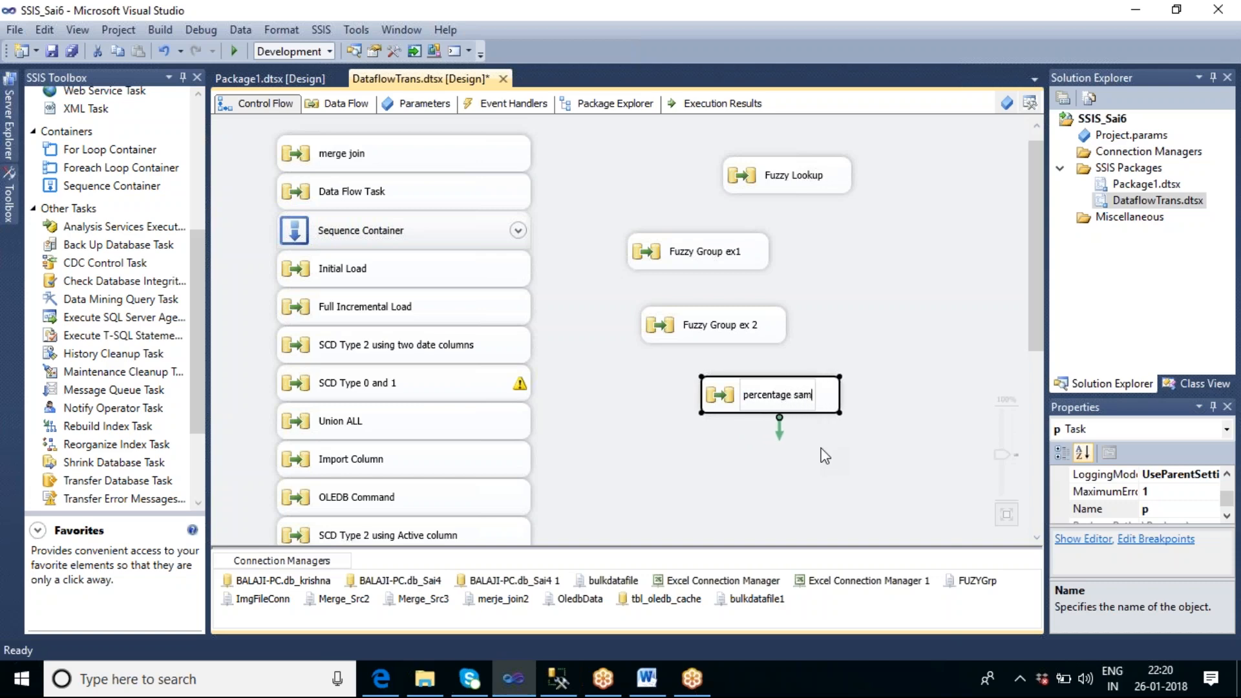
text(ple)
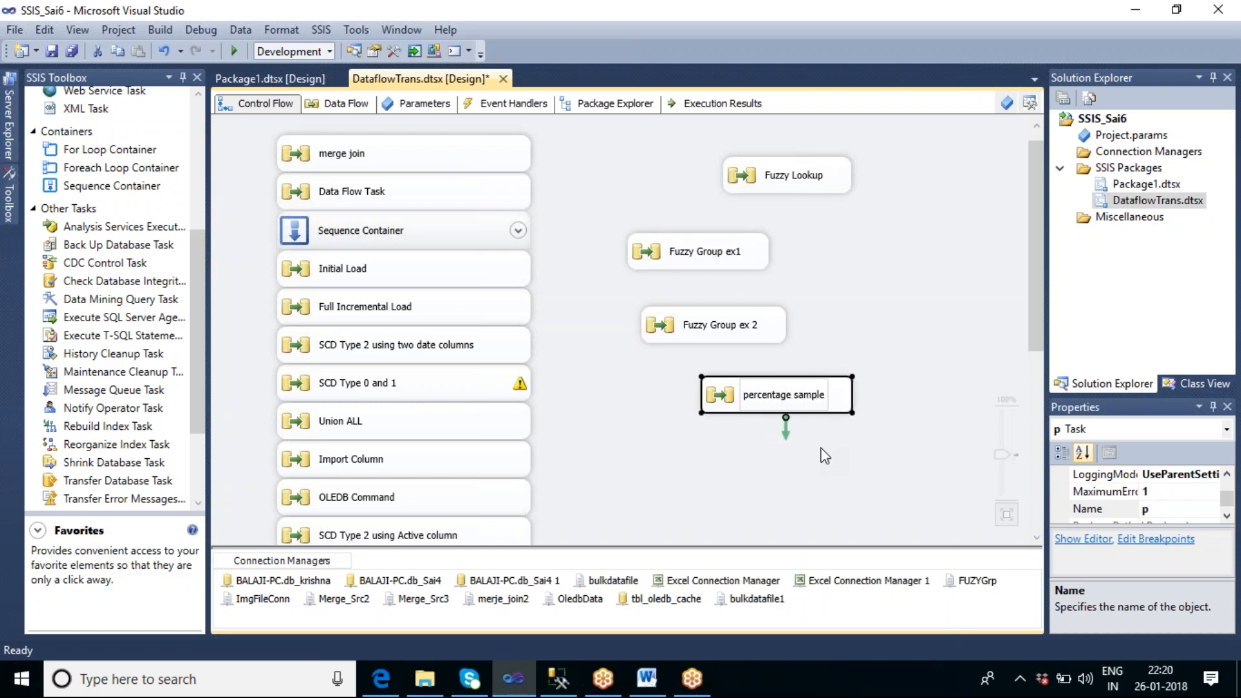
click(819, 459)
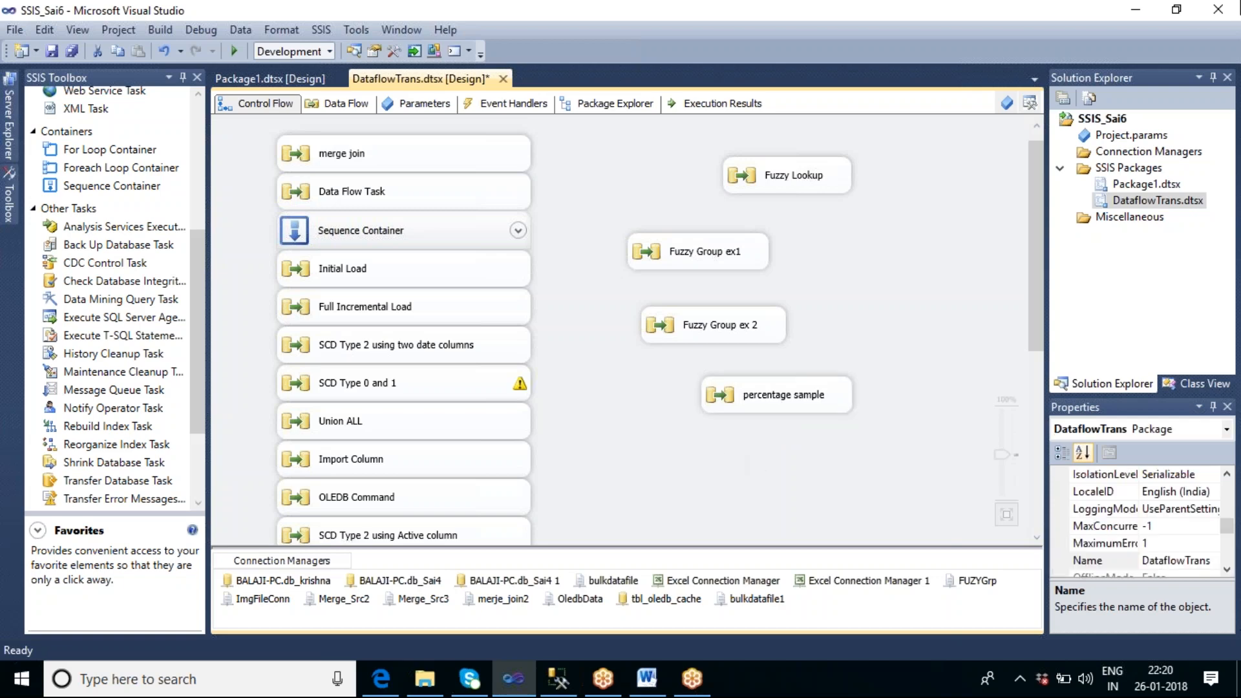
Step: Add a new Data Flow Task below the percentage sample task in the control flow and open its data flow
click(196, 109)
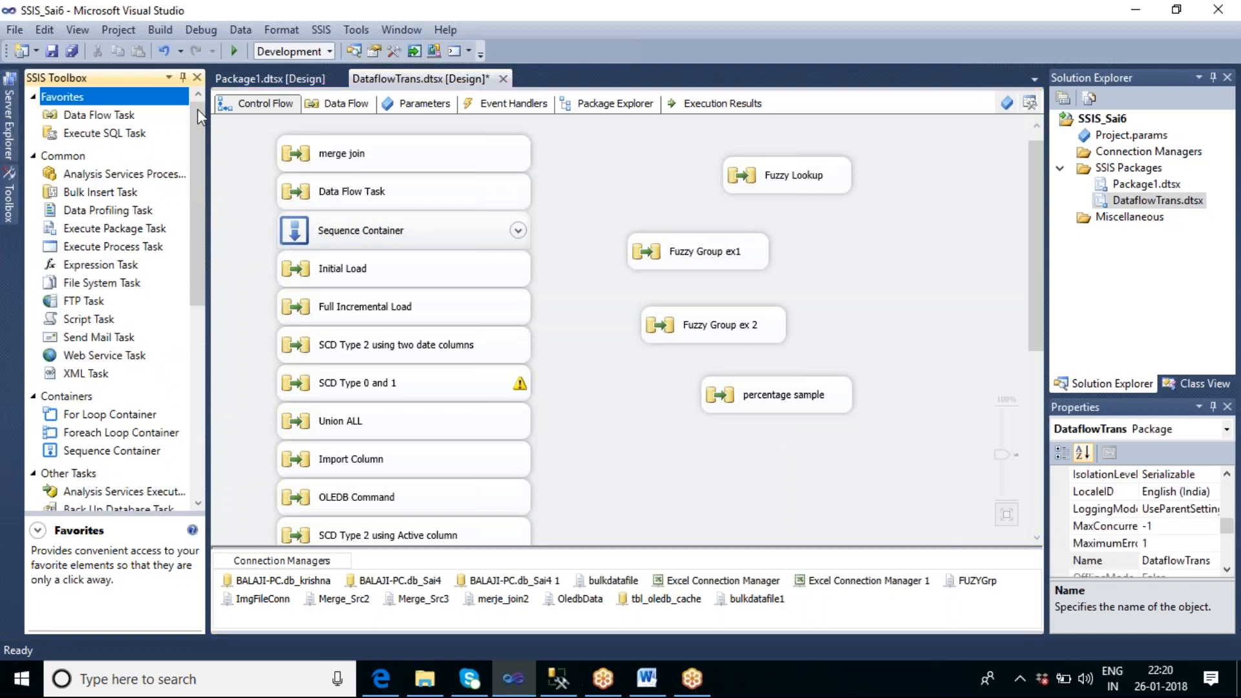
click(111, 117)
drag(111, 117, 626, 447)
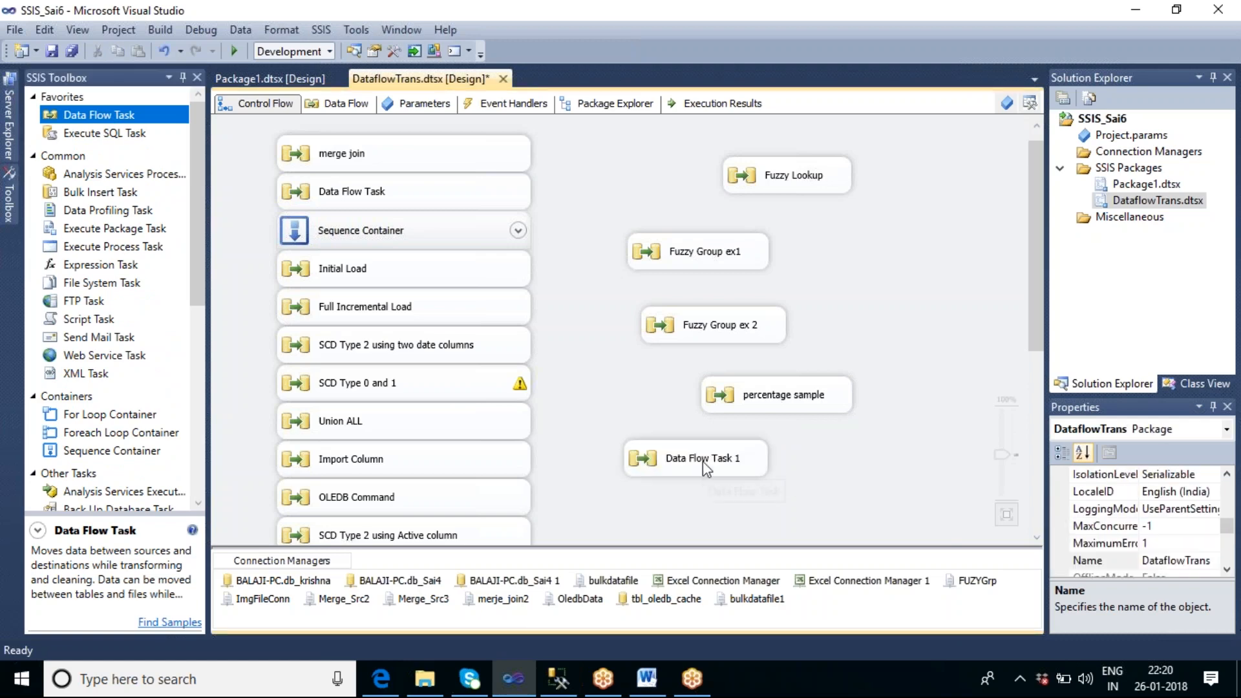
double_click(703, 460)
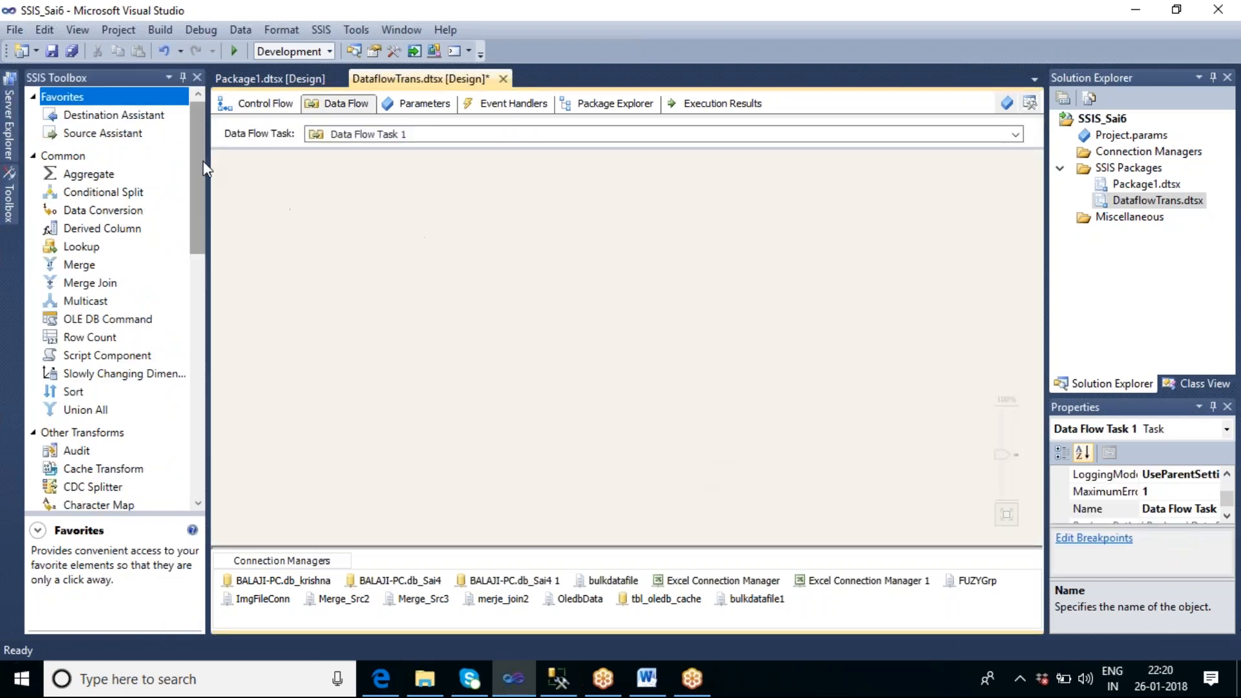
Step: Add a Flat File Source near the upper part of the empty data flow
drag(202, 161, 226, 327)
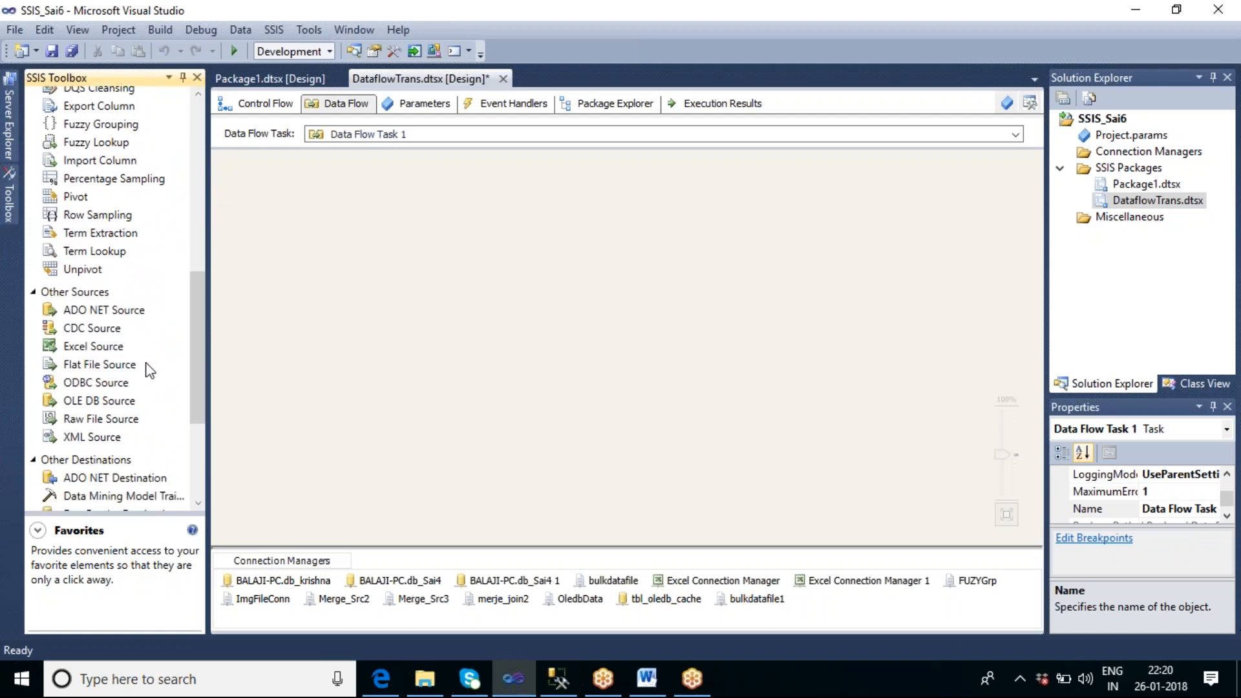
click(121, 365)
drag(122, 366, 400, 182)
click(573, 260)
Step: Set the Flat File Source to use the bulkdatafile1 connection manager, previewing its rows before confirming
double_click(460, 207)
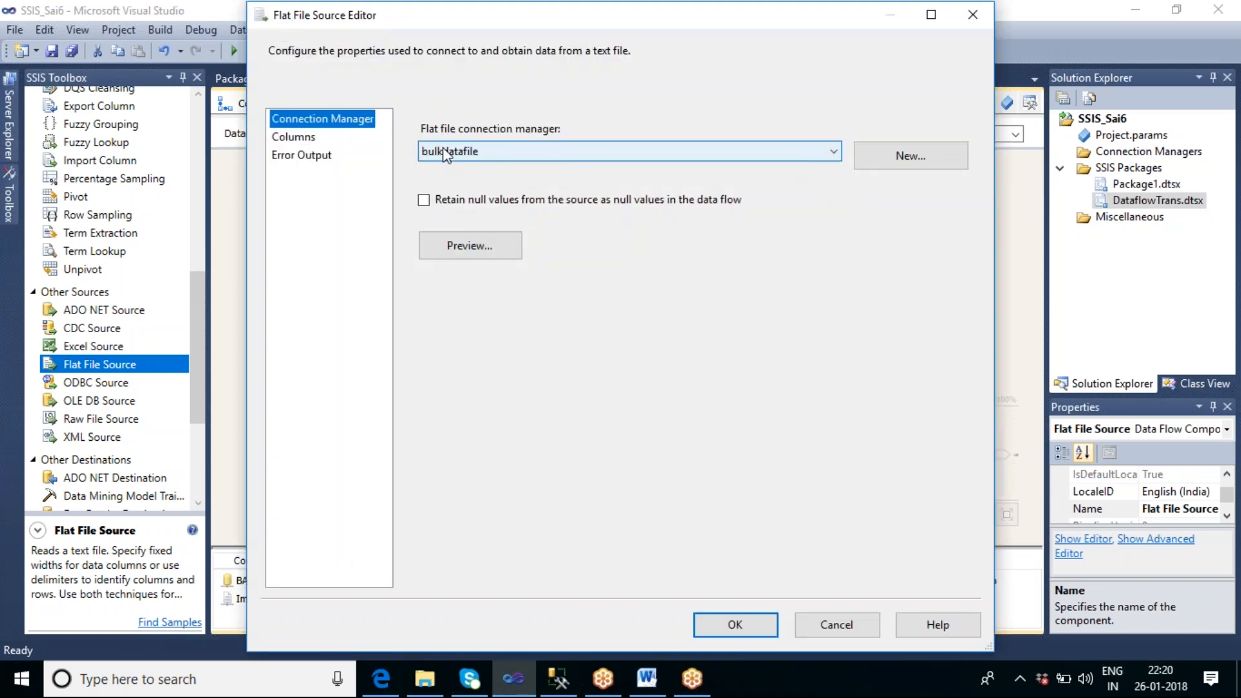
click(517, 151)
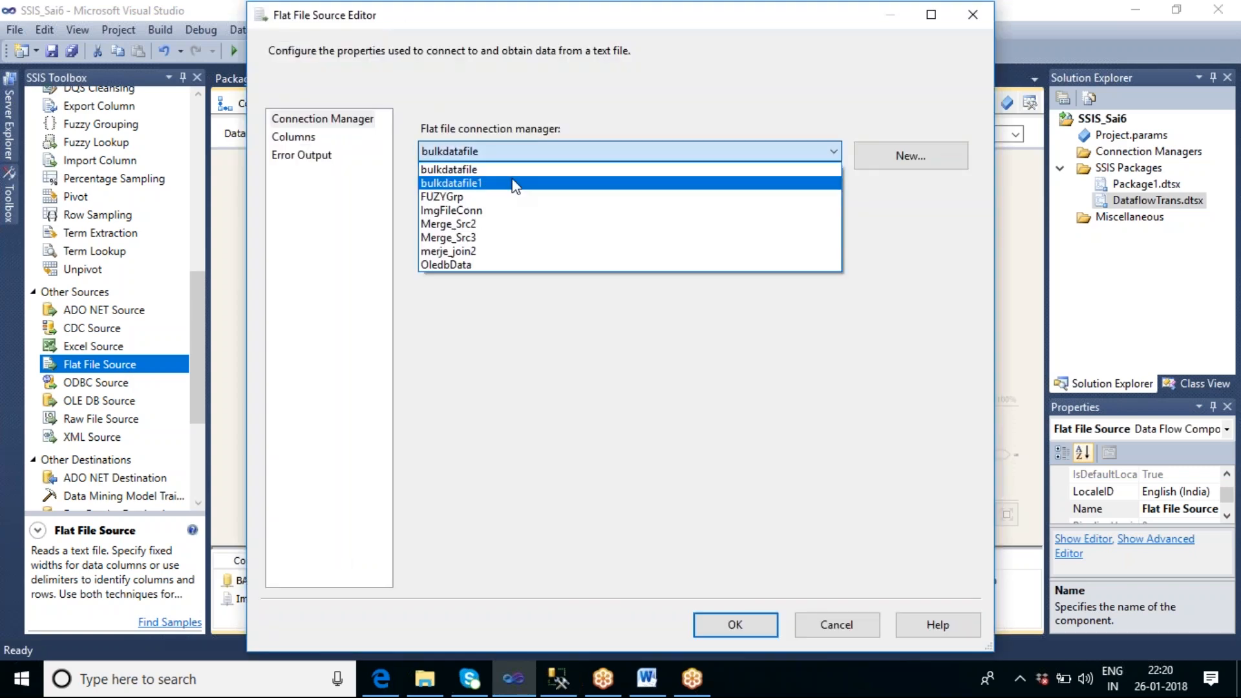
click(513, 184)
click(473, 246)
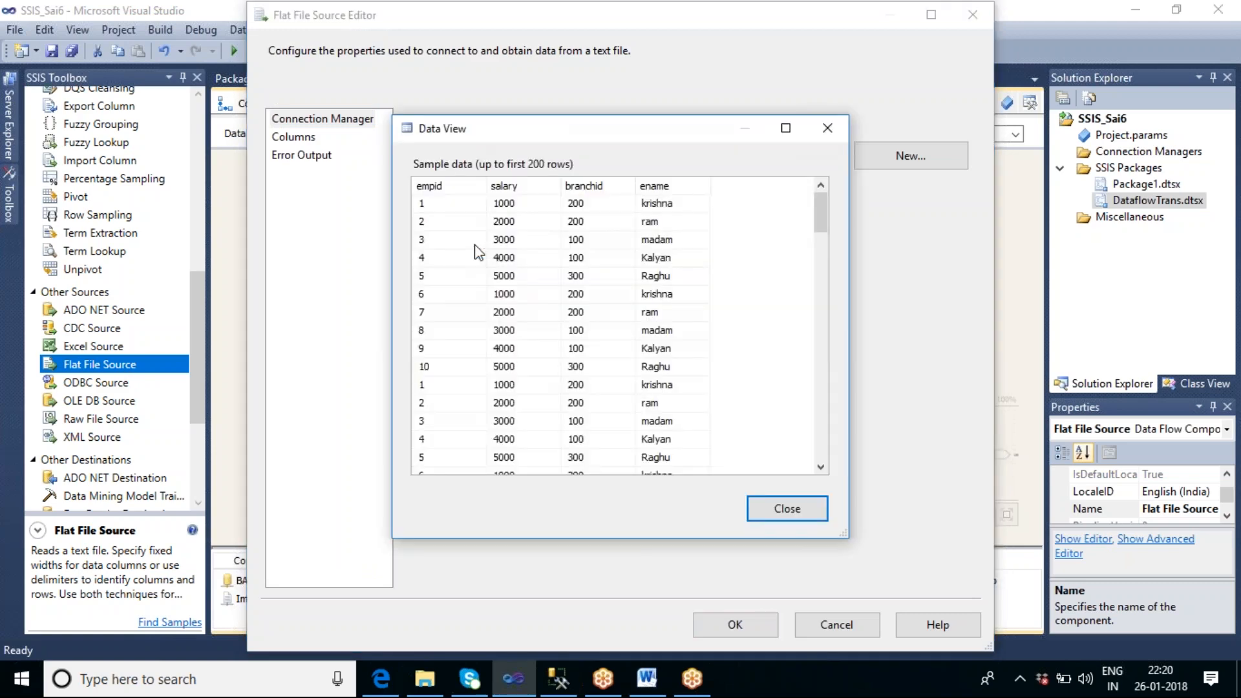
click(794, 517)
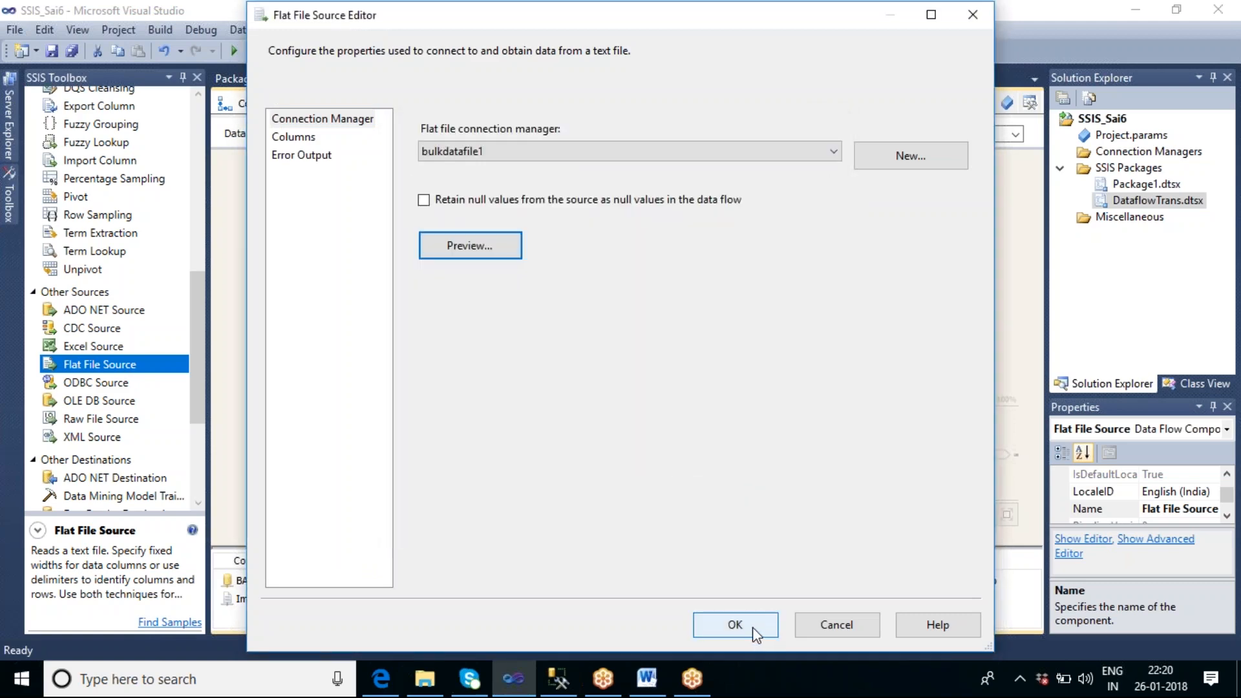
click(735, 624)
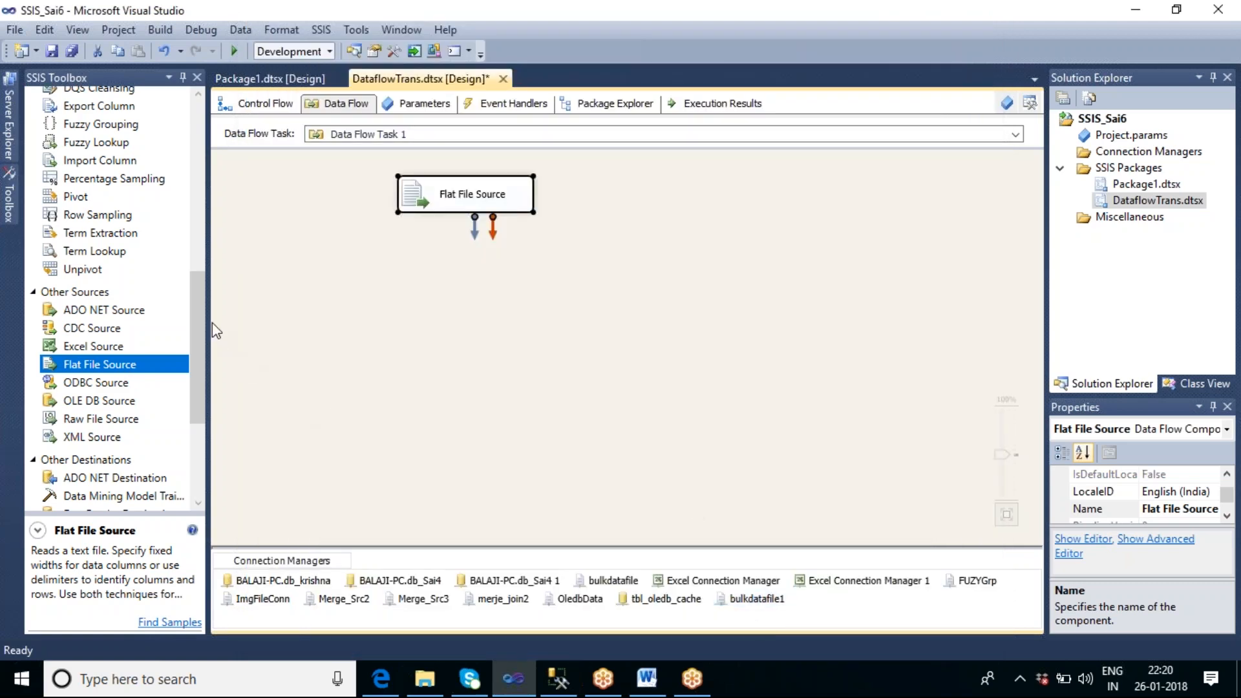
Step: Add a Row Sampling transformation below the Flat File Source and connect the source's output to it
drag(87, 220, 430, 288)
drag(467, 210, 498, 212)
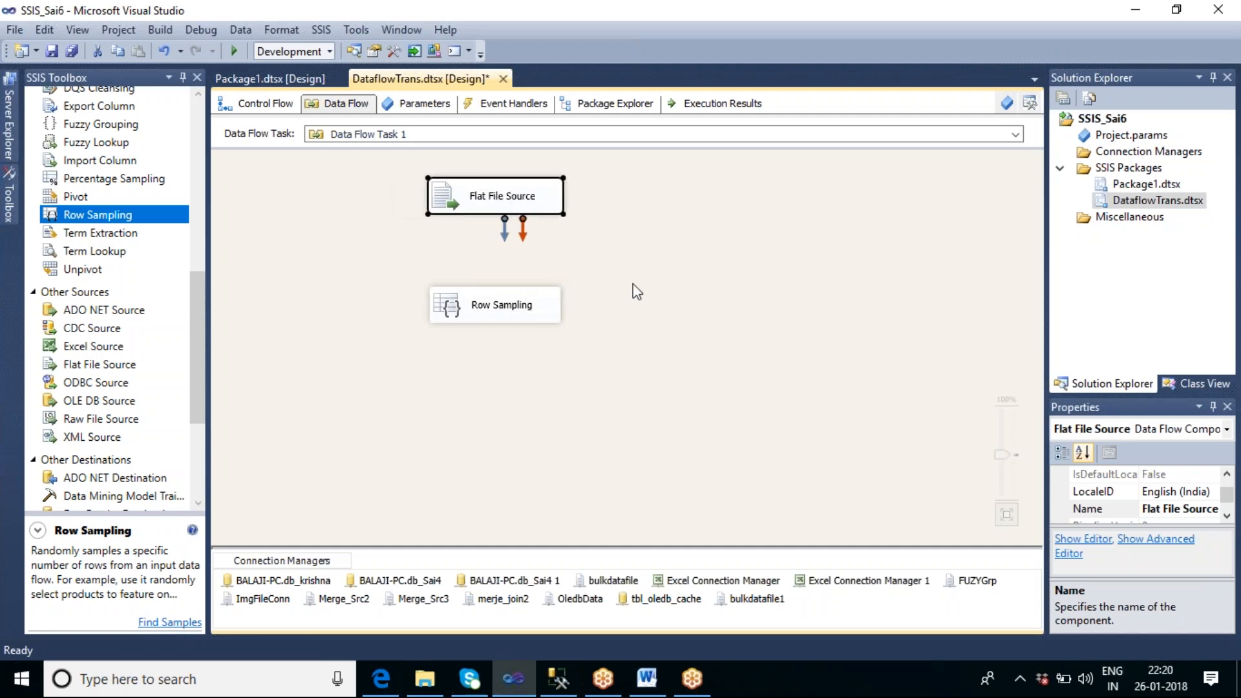
click(633, 284)
click(495, 208)
click(502, 236)
click(495, 217)
drag(504, 233, 498, 310)
click(629, 348)
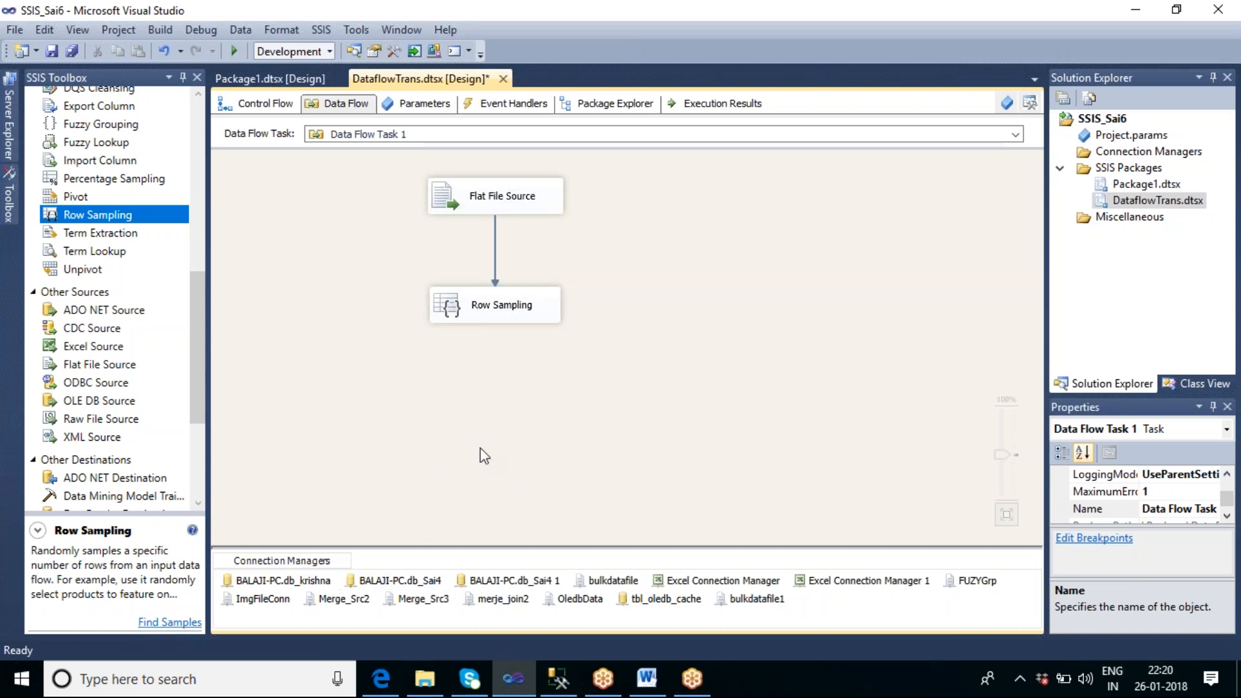
Step: Set the Row Sampling transformation's number of rows to 8
double_click(496, 300)
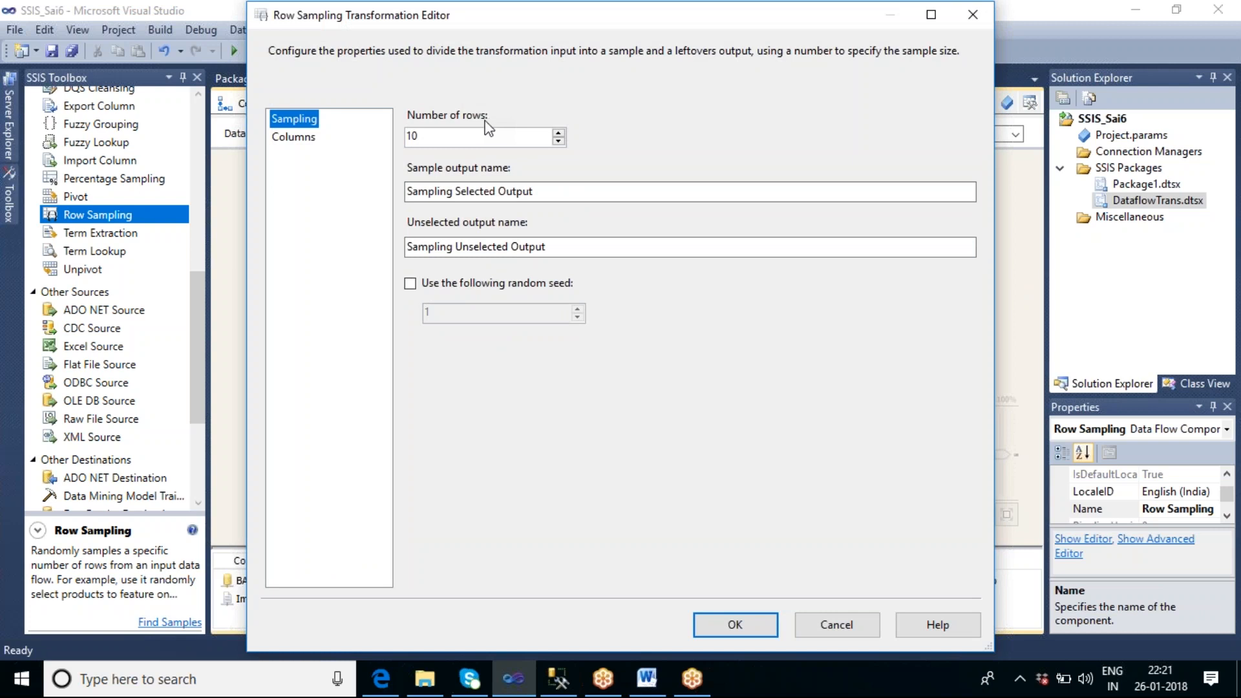
click(436, 136)
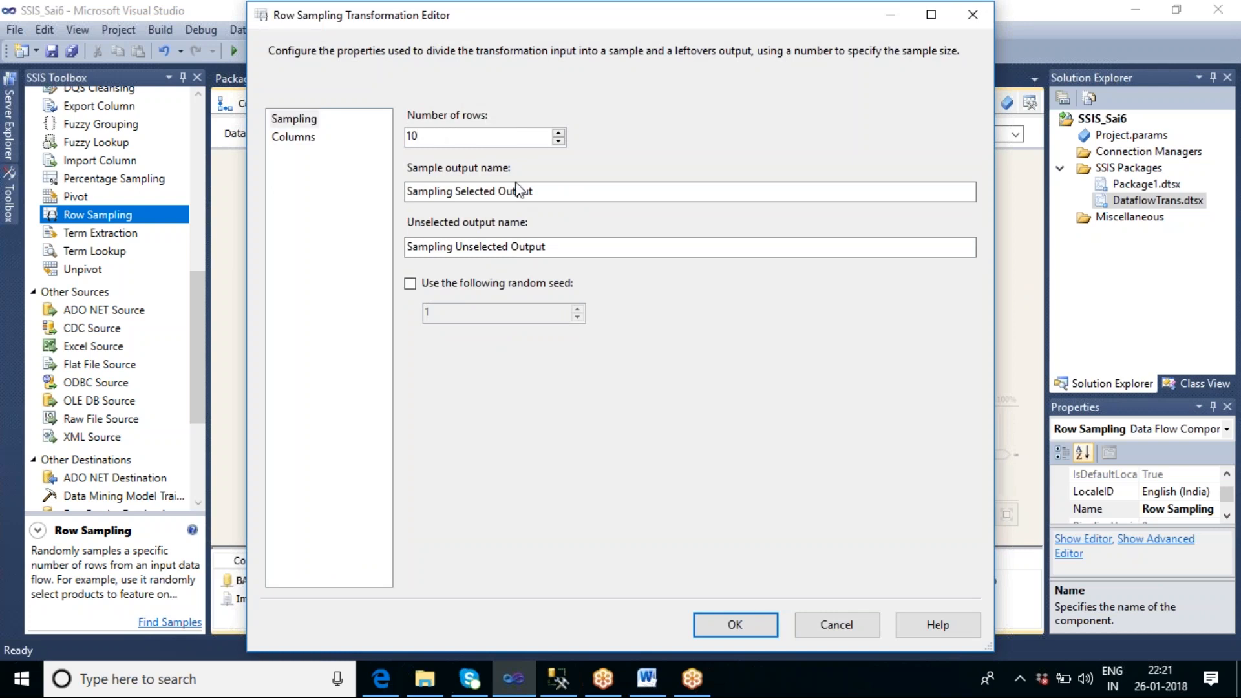
key(BackSpace)
key(BackSpace)
text(8)
click(732, 625)
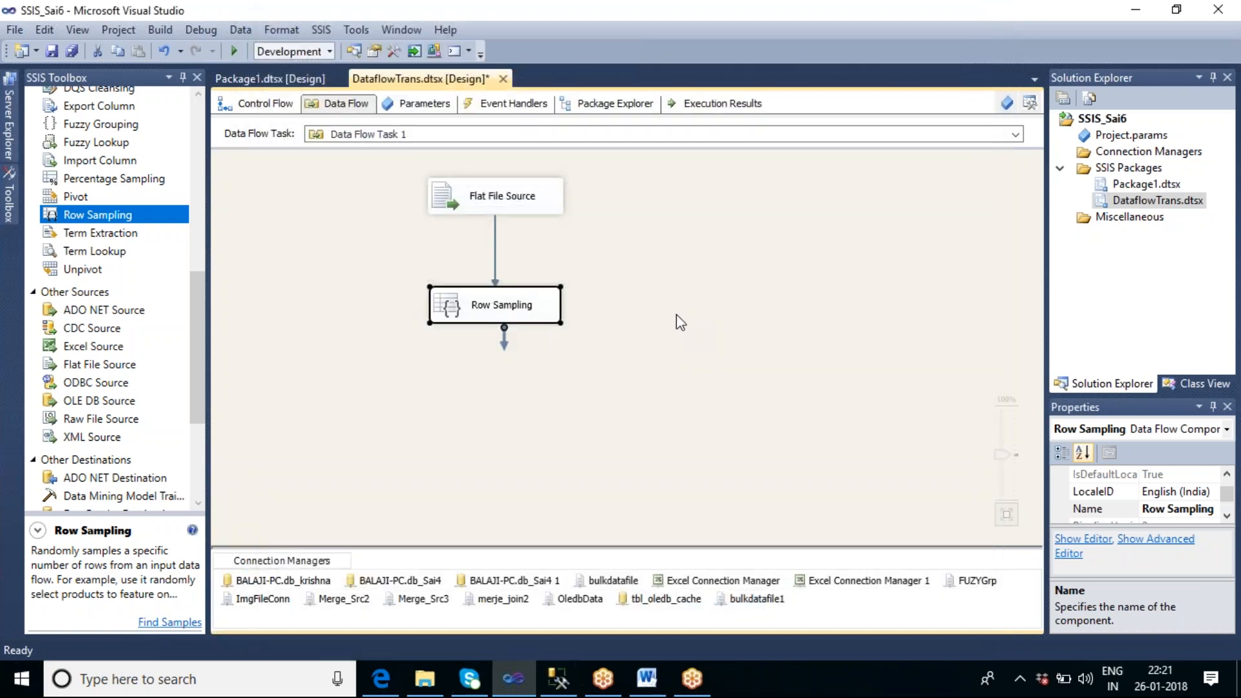
Step: Add two Audit transformations side by side below Row Sampling
click(681, 322)
drag(199, 286, 204, 227)
drag(85, 220, 308, 406)
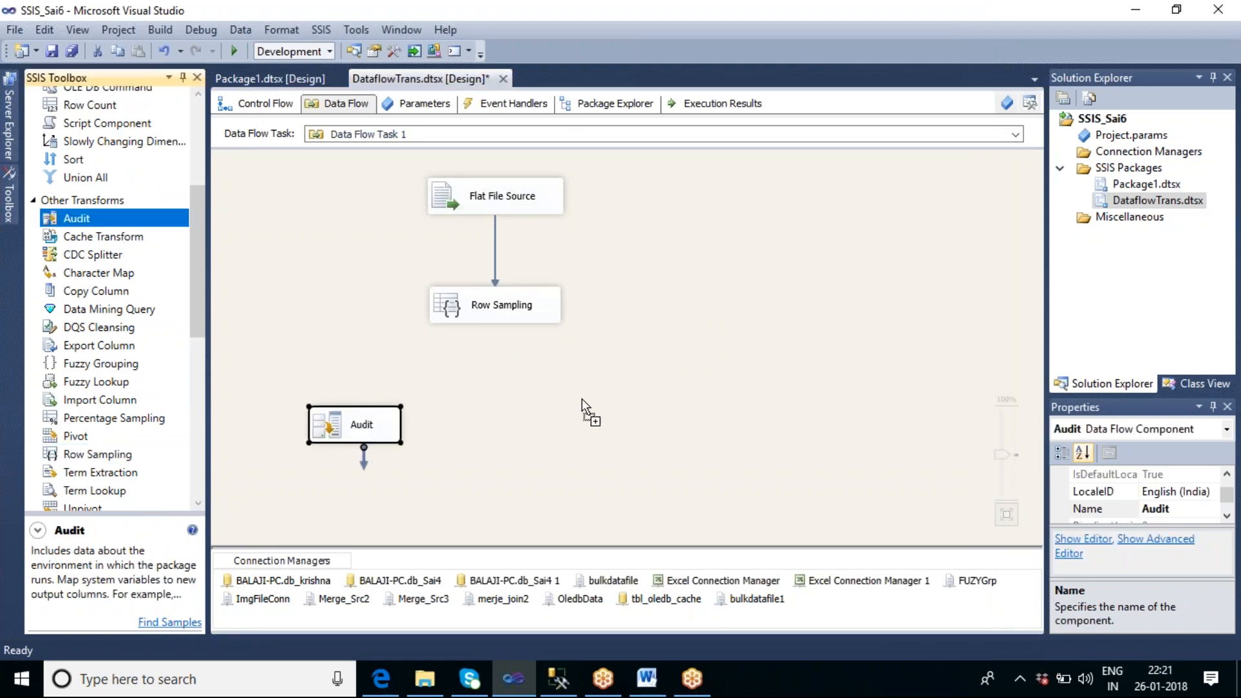
drag(582, 398, 581, 400)
Step: Connect Row Sampling's Sampling Selected Output to Audit and its Sampling Unselected Output to Audit 1
click(504, 316)
drag(504, 337, 345, 422)
click(686, 336)
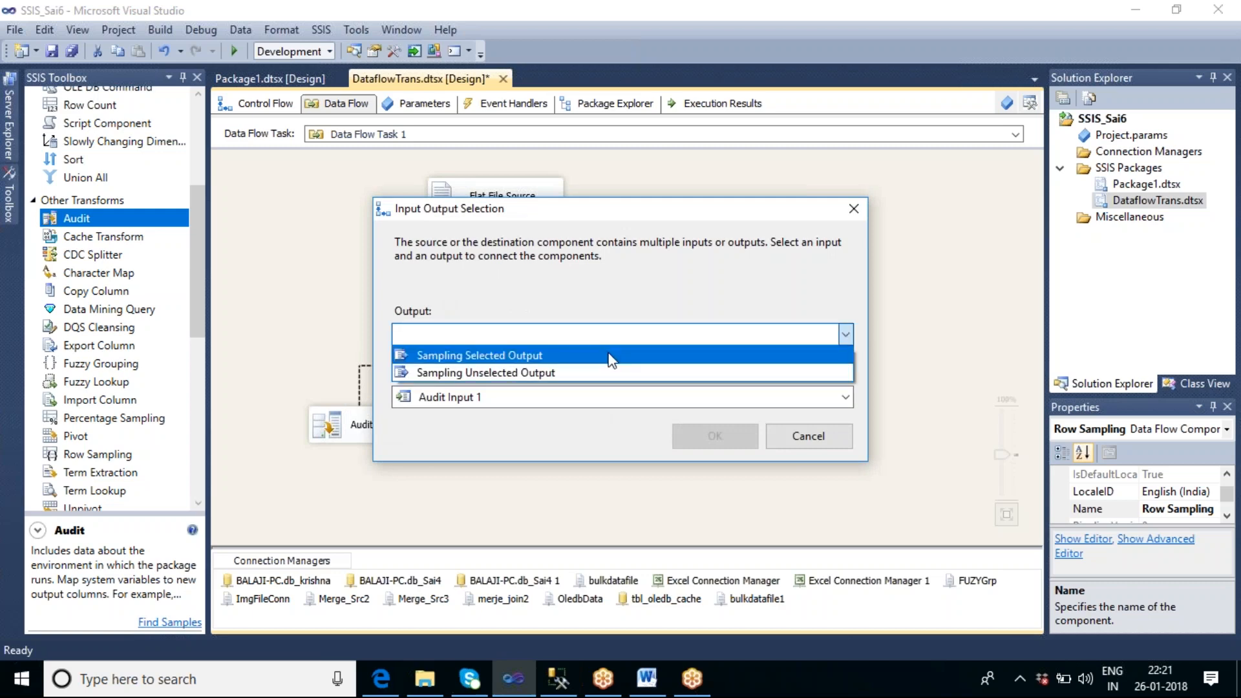
click(610, 357)
click(715, 432)
click(544, 321)
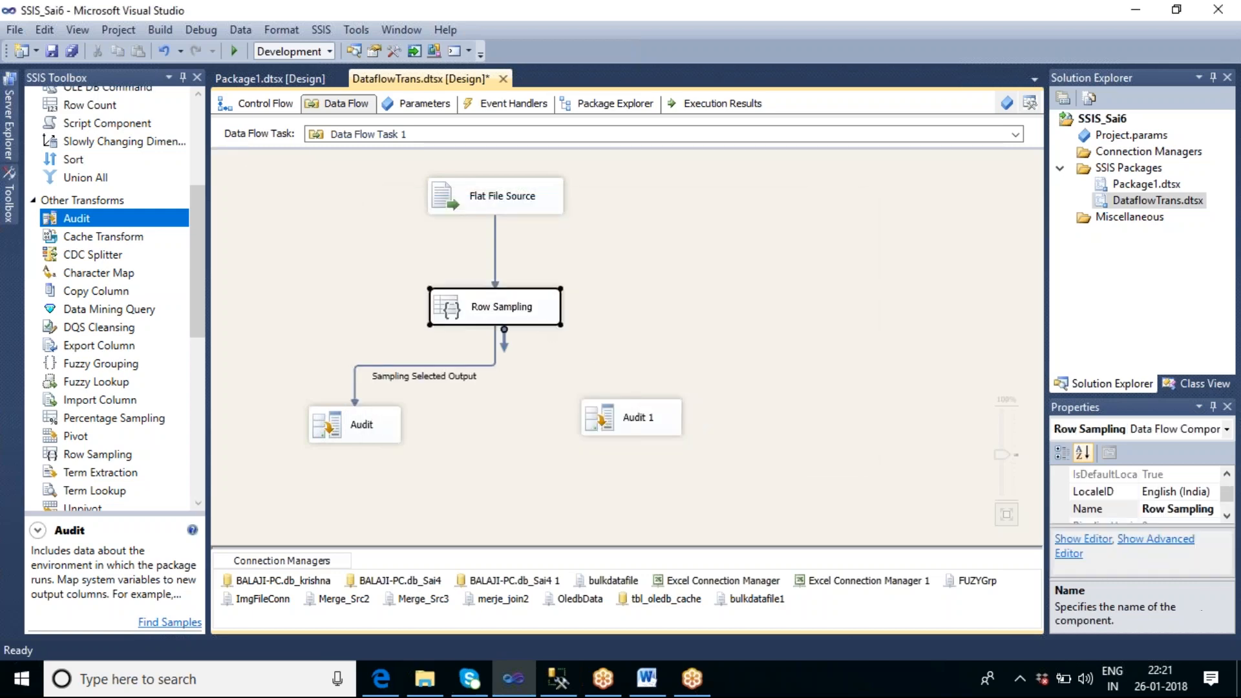
drag(507, 340, 637, 417)
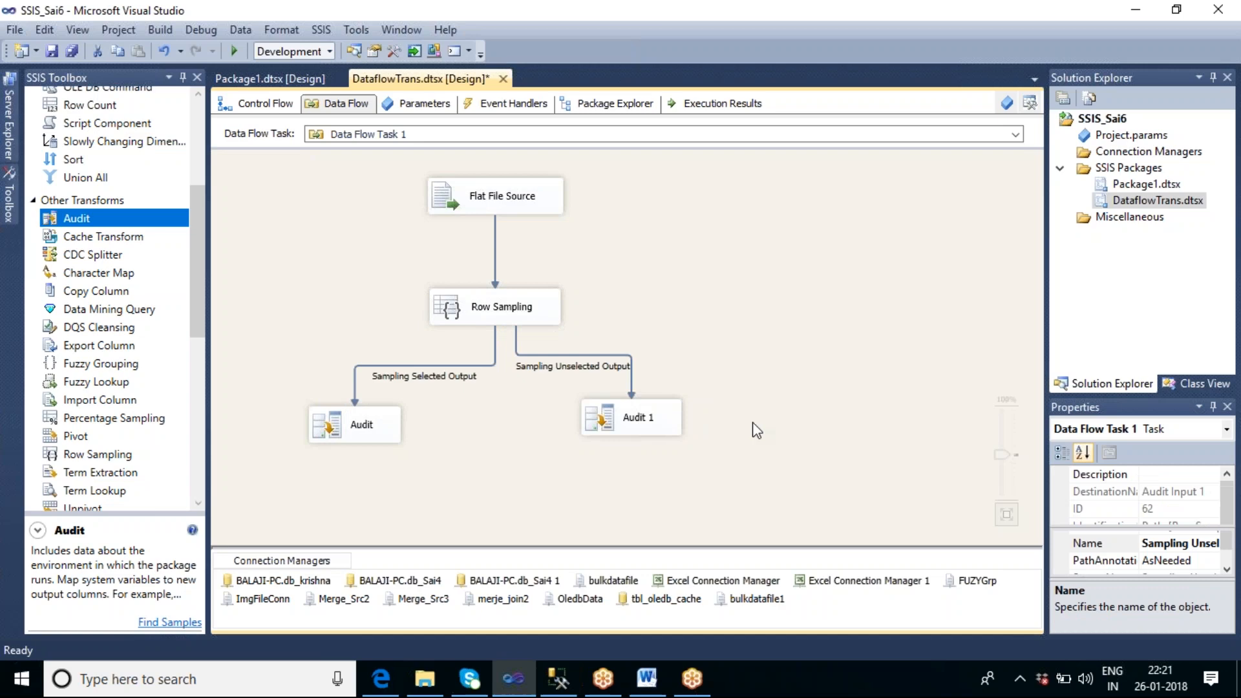
click(756, 430)
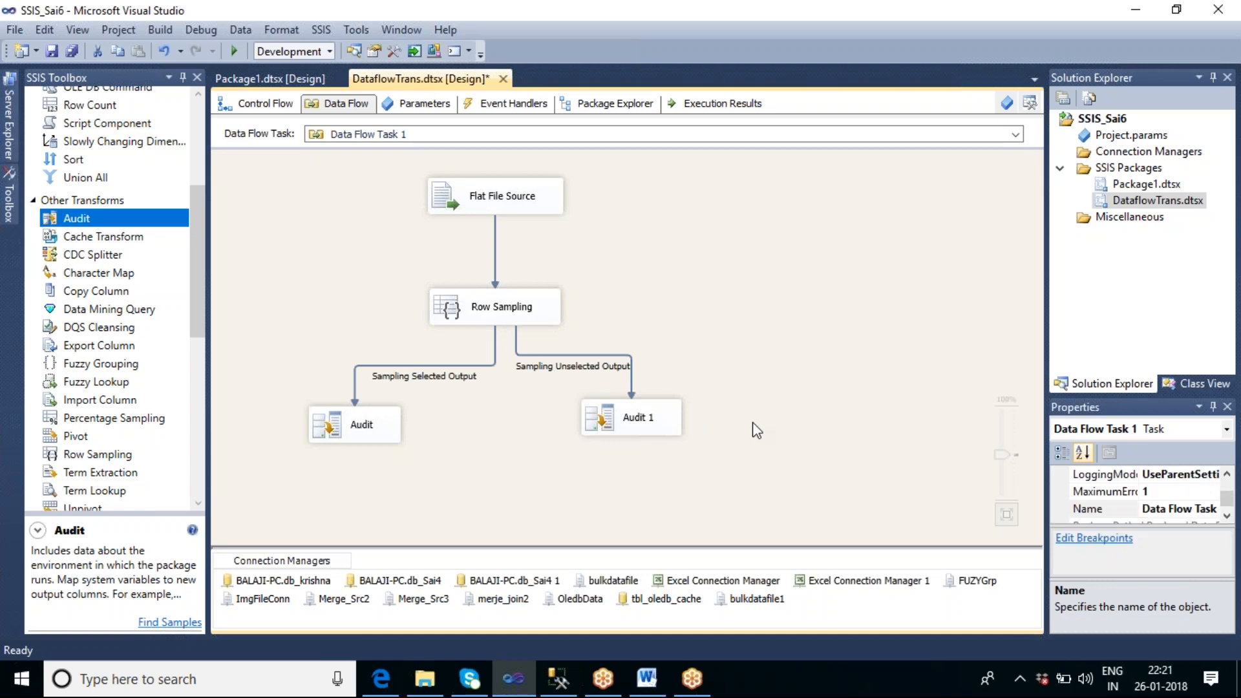
Step: Enable a data viewer on the Sampling Selected Output path and move Row Sampling slightly up
click(376, 427)
click(471, 413)
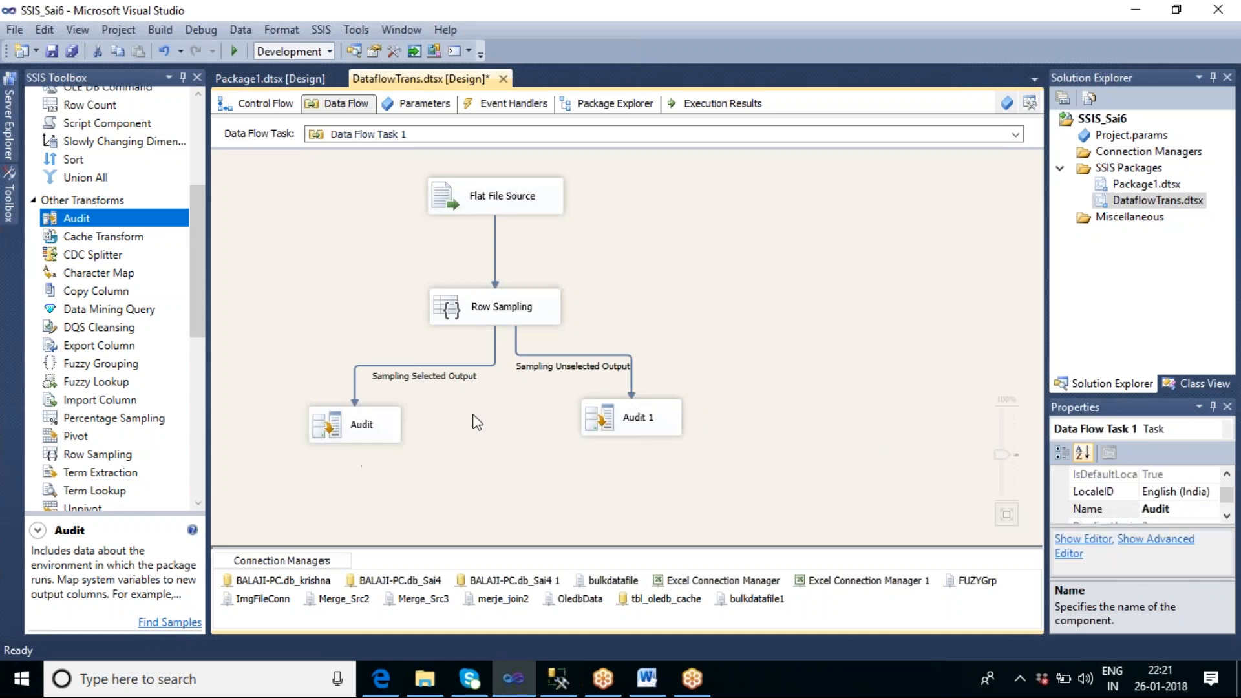
double_click(445, 377)
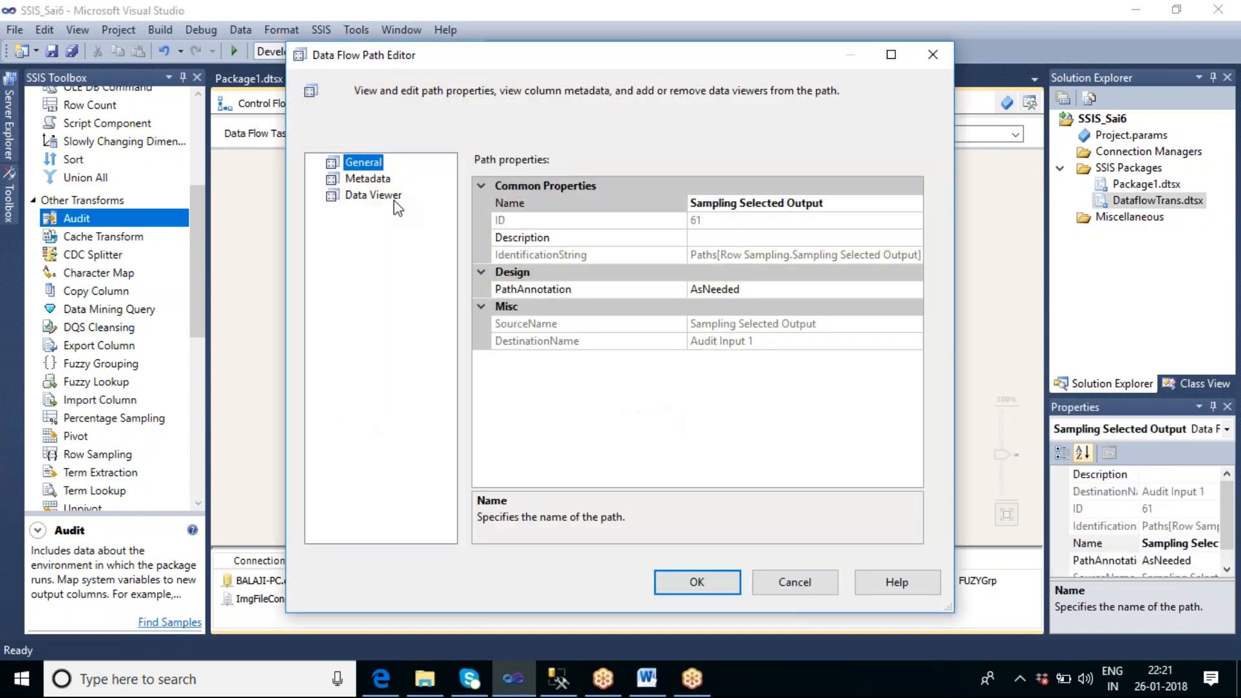
click(374, 195)
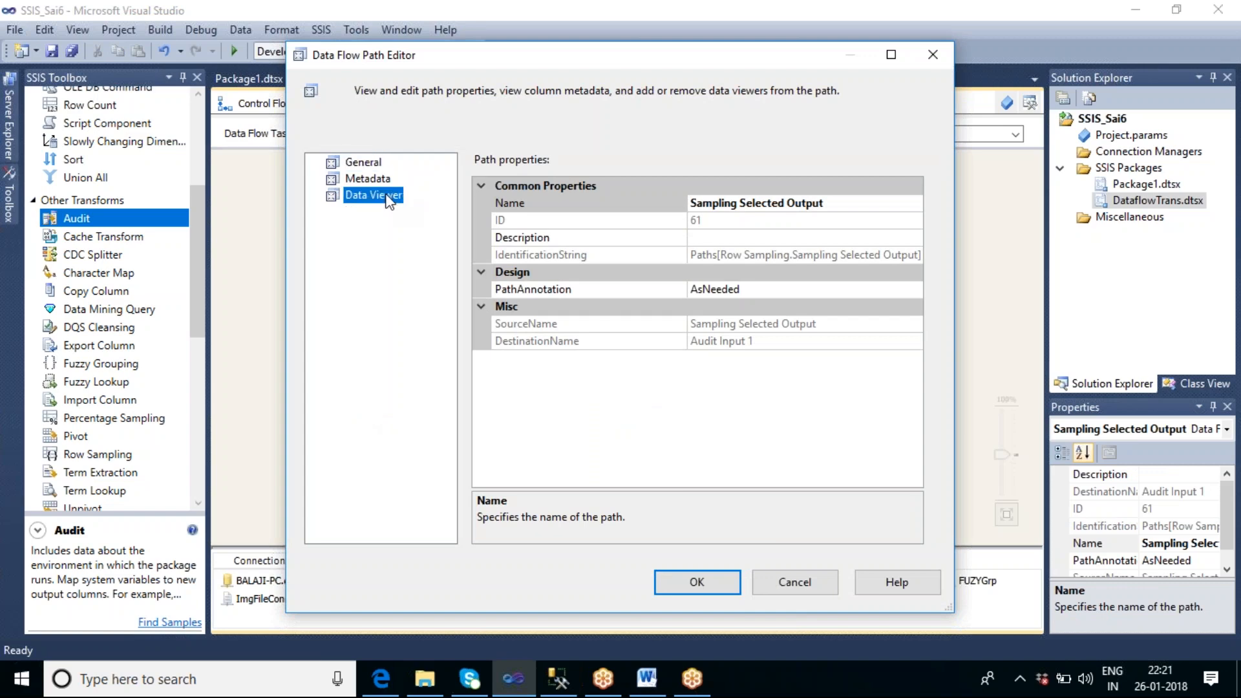
click(472, 164)
click(696, 581)
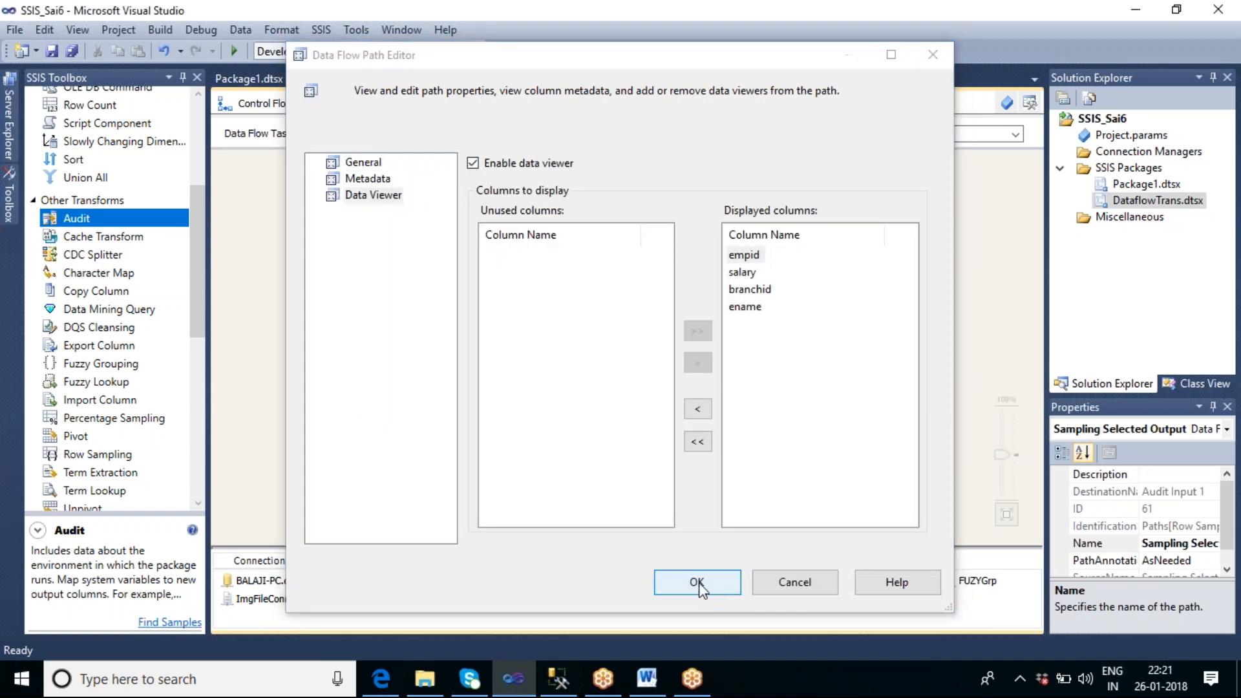
drag(515, 325, 503, 298)
Step: Check the Row Sampling settings, then execute the data flow task and review all columns of the sampled rows in the data viewer
double_click(534, 282)
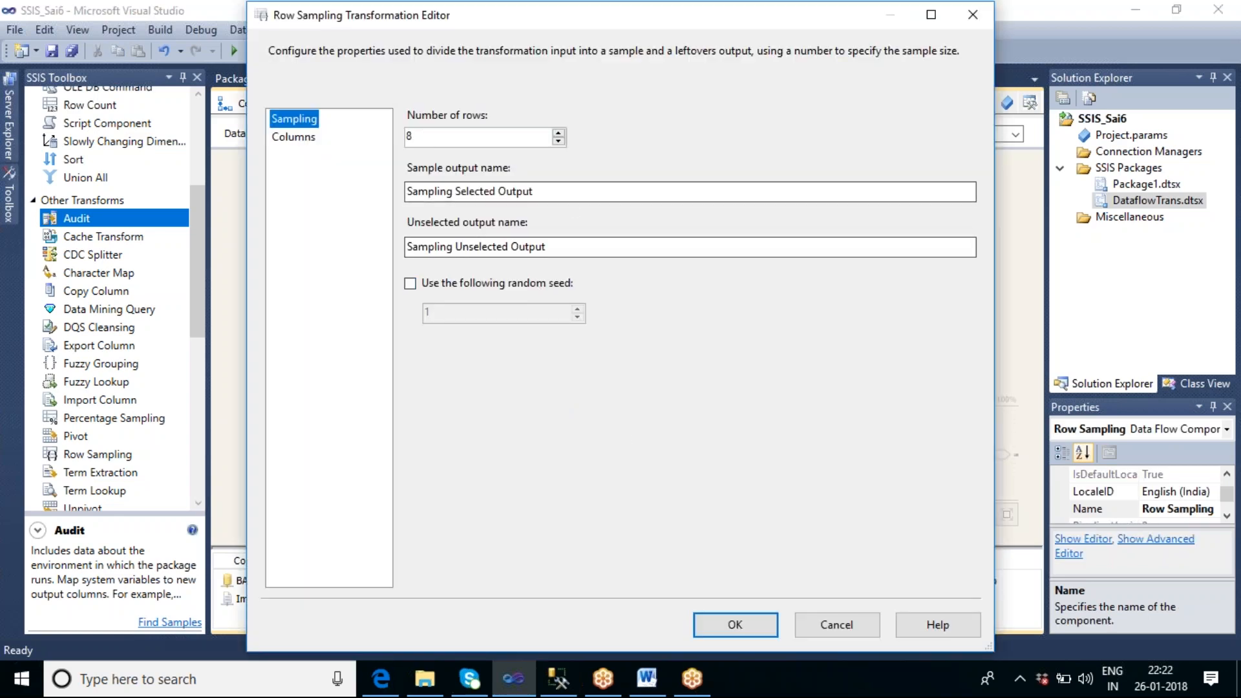
click(835, 626)
right_click(727, 292)
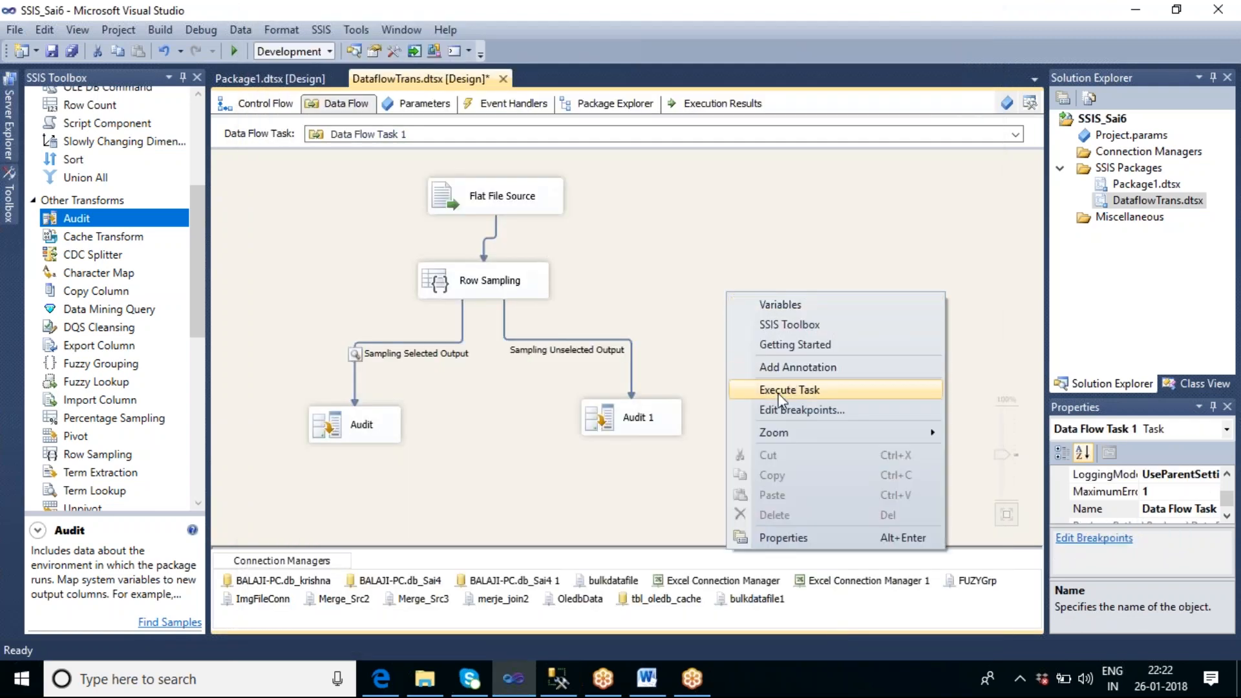
click(776, 390)
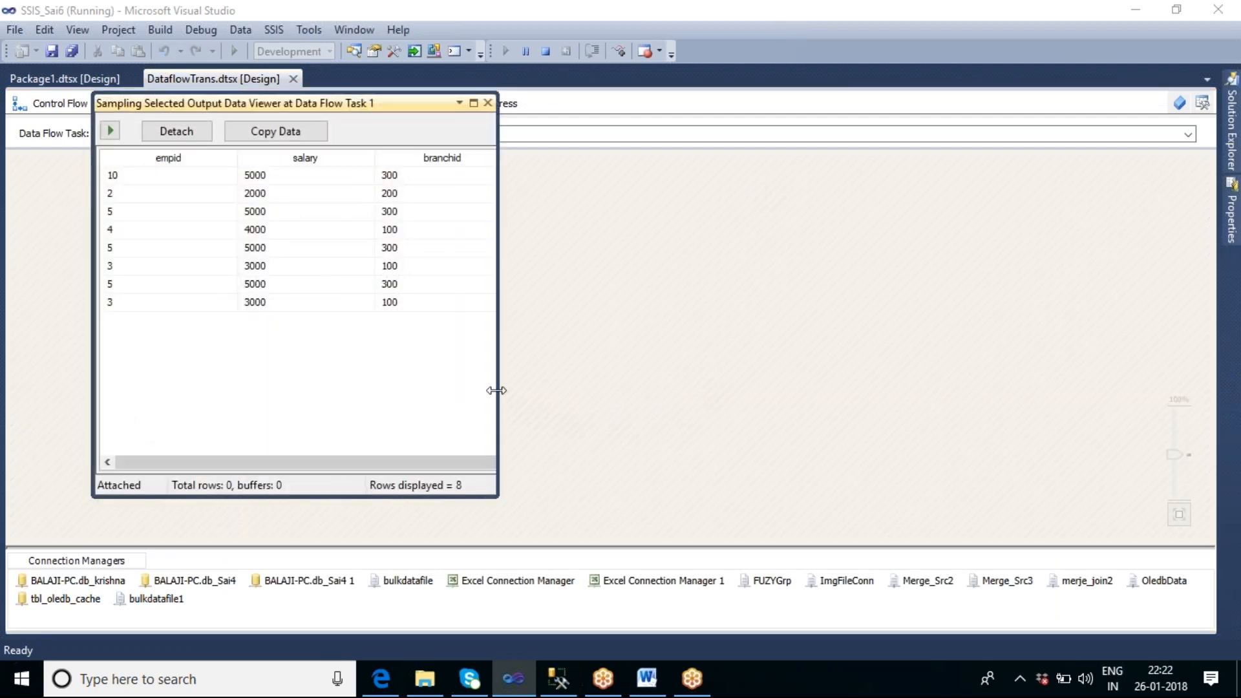
drag(496, 390, 730, 391)
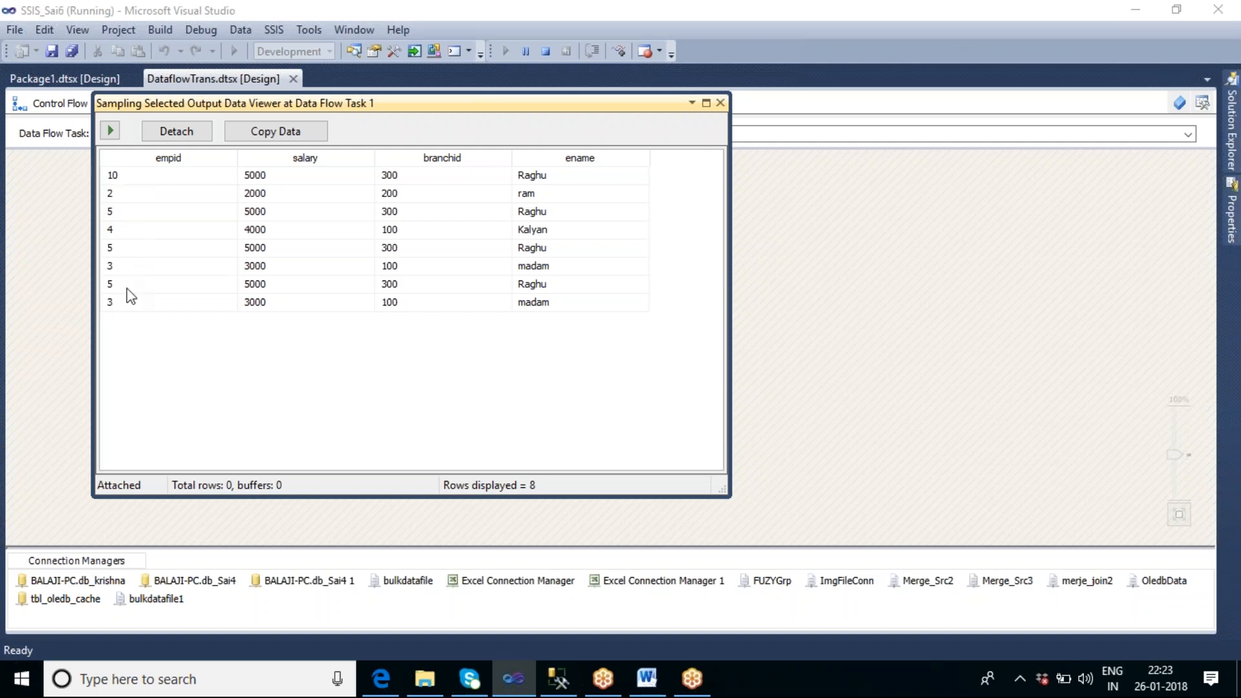
click(720, 103)
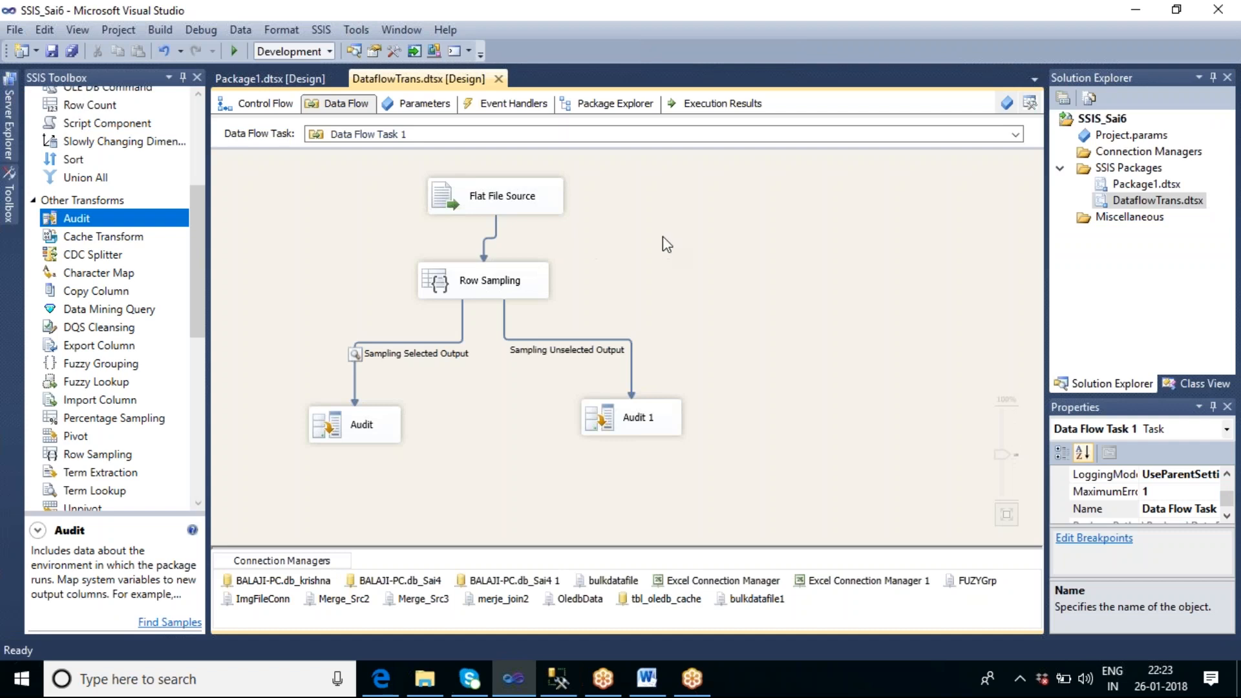
Step: Execute the unseeded data flow task again, compare the sampled rows with the previous run, and stop debugging
right_click(661, 235)
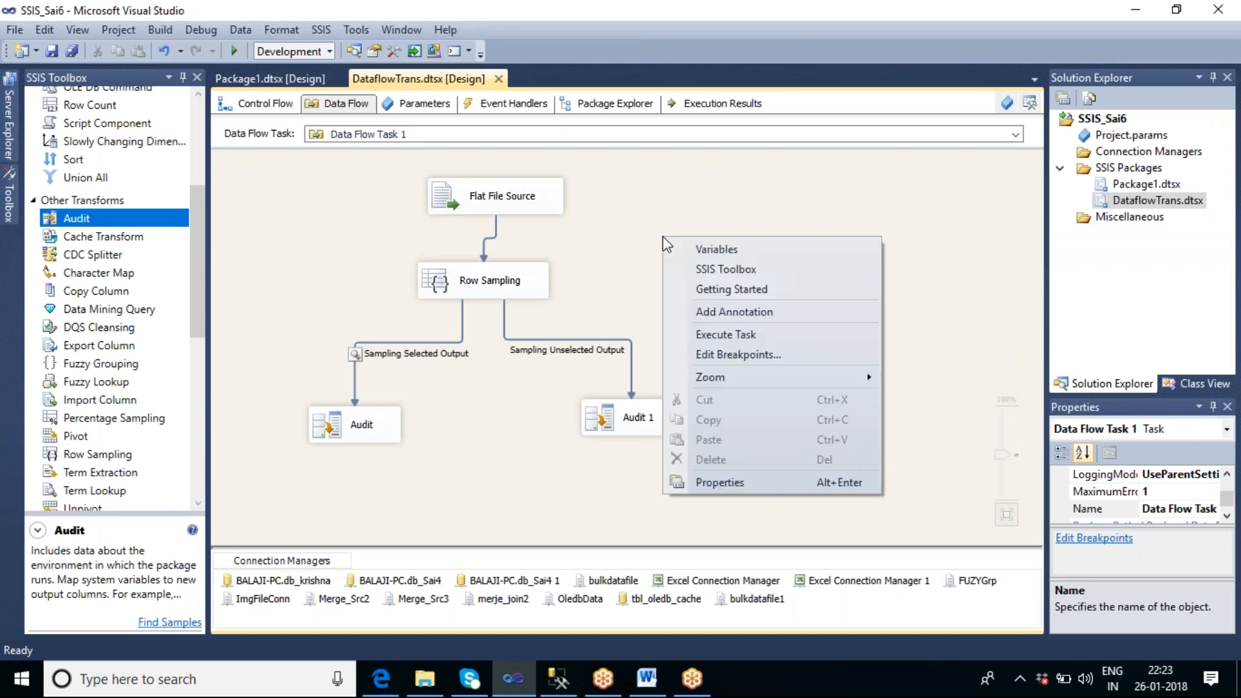
click(718, 335)
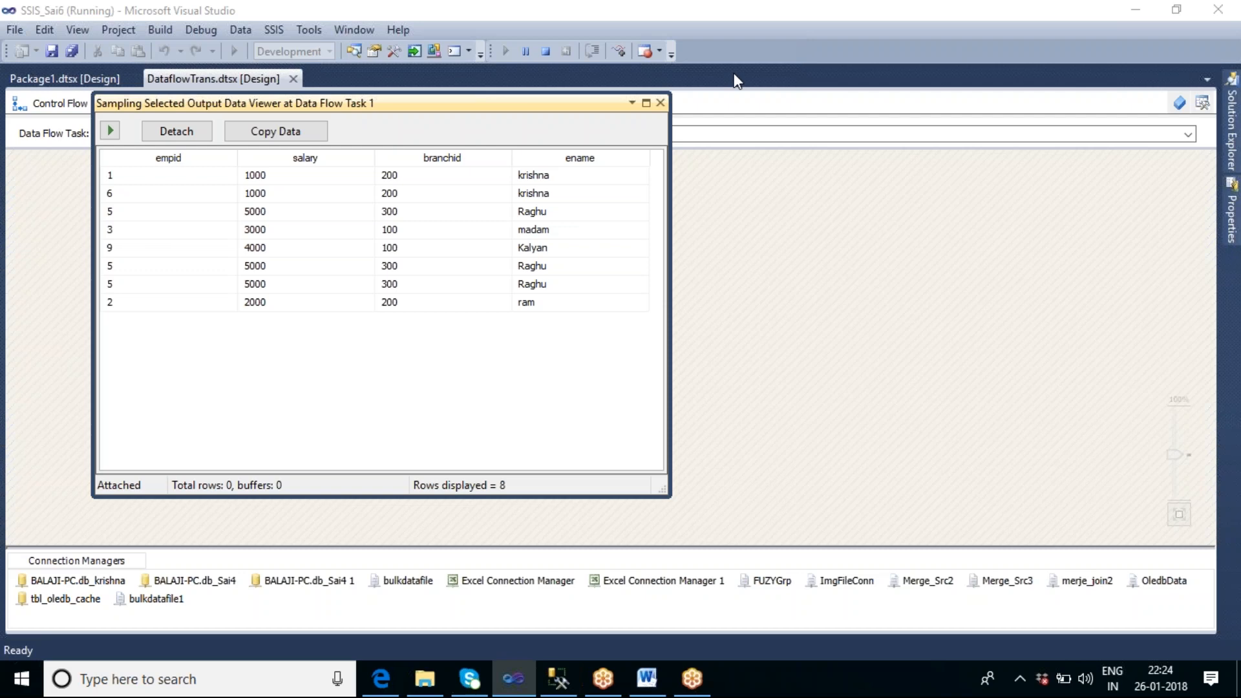
click(659, 103)
click(546, 51)
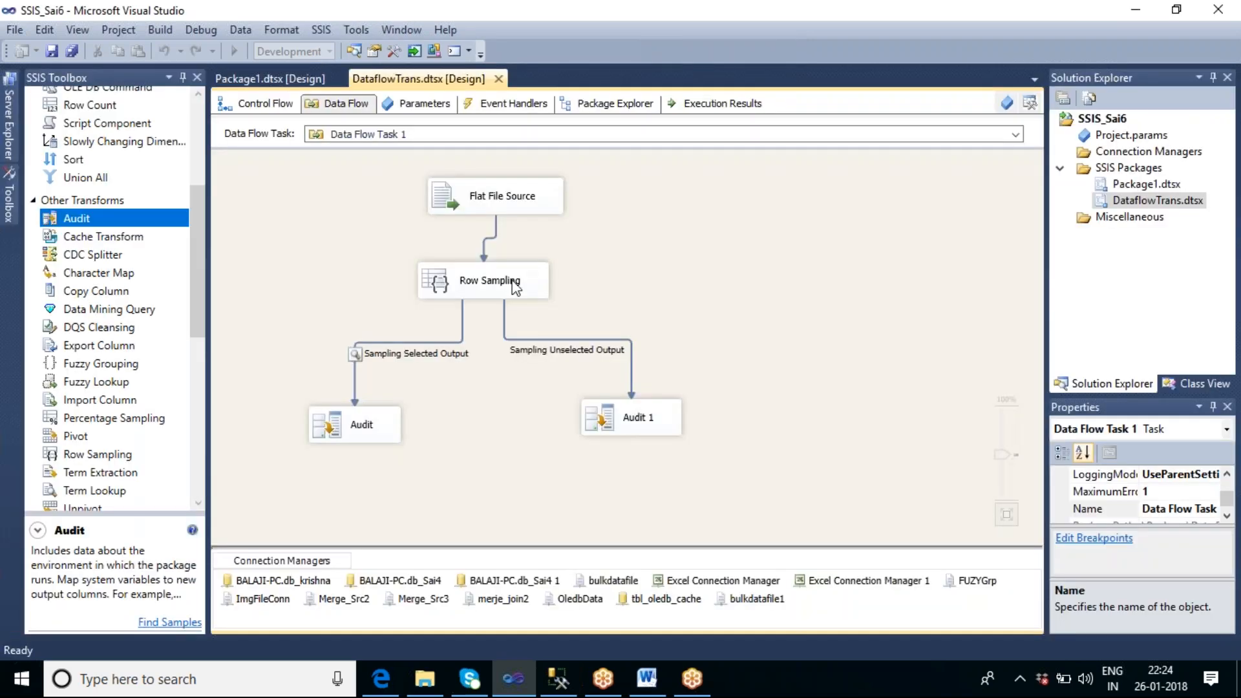
Step: Enable the random seed option with seed 1 in the Row Sampling transformation and recheck the setting
double_click(501, 284)
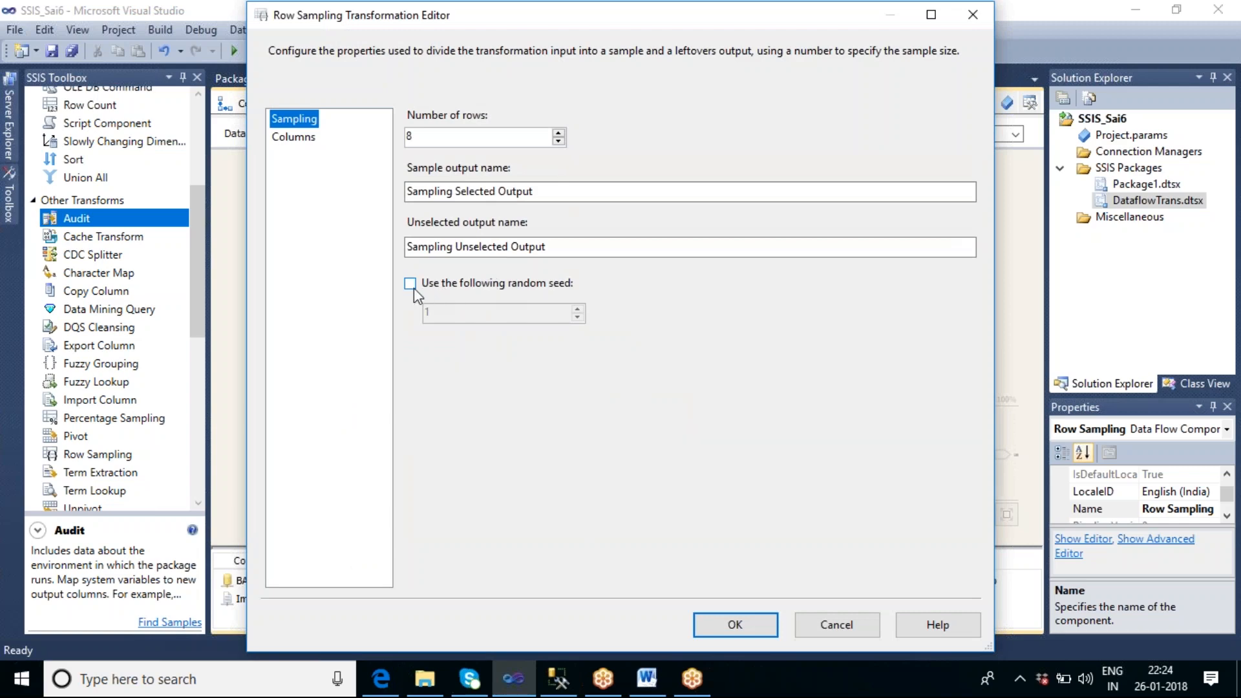
click(411, 284)
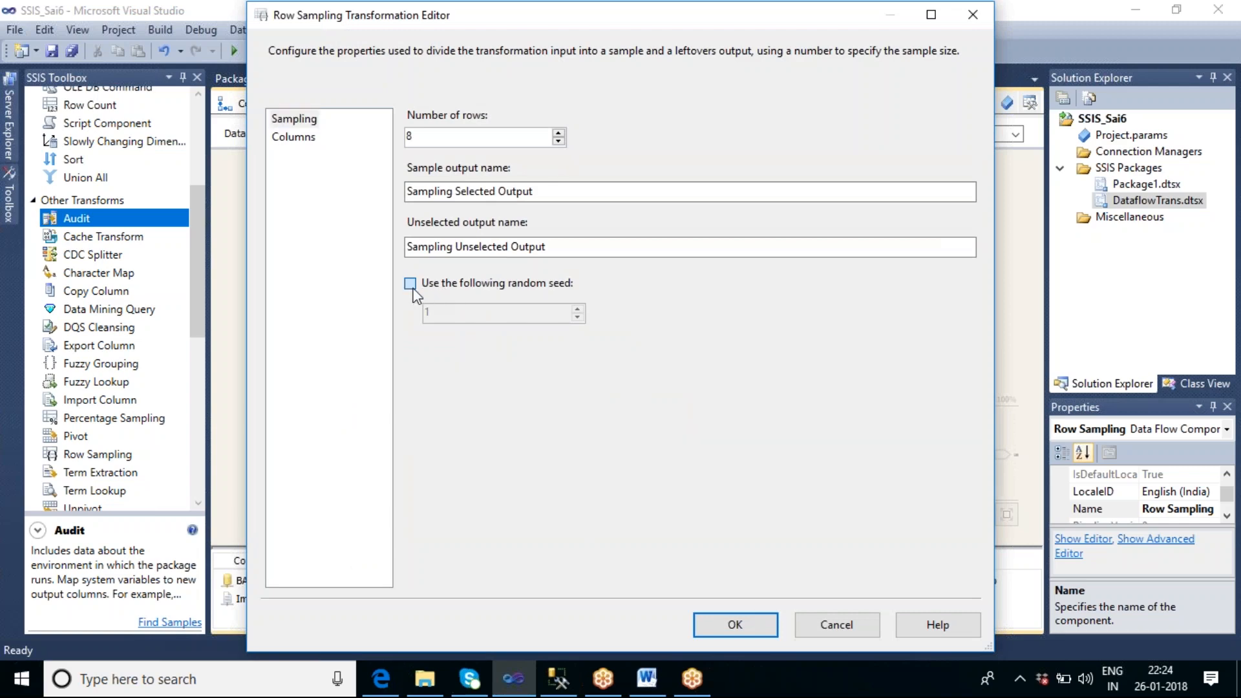
click(737, 625)
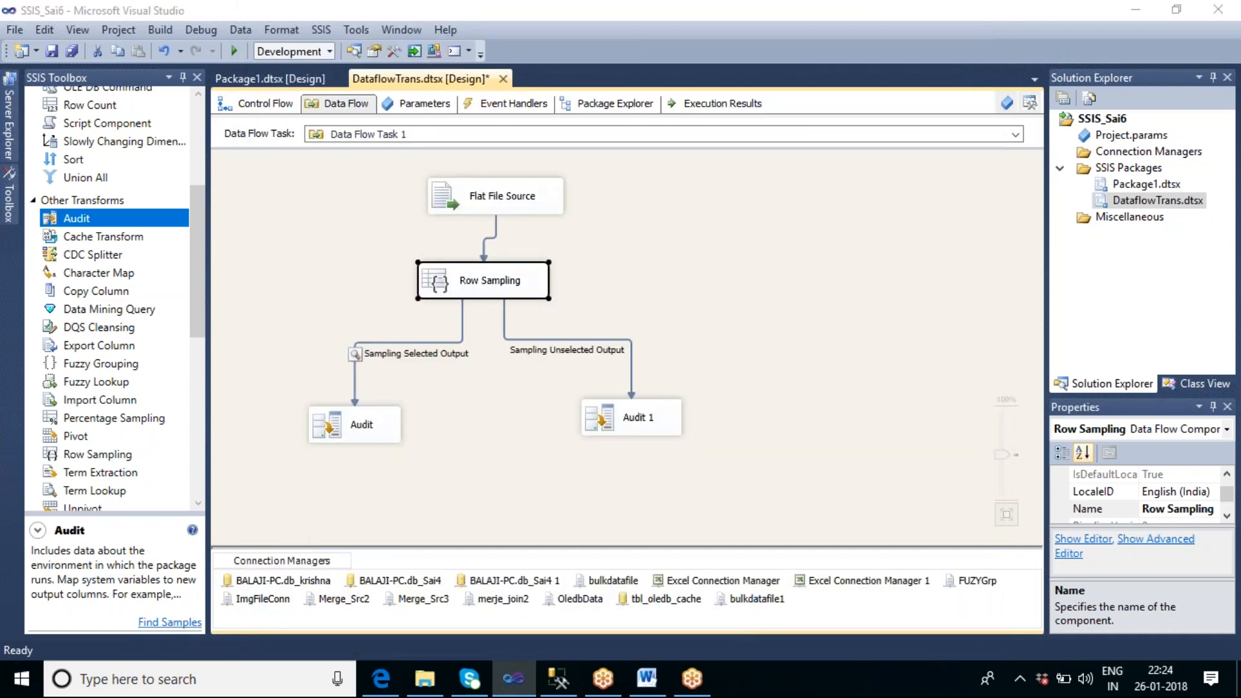
double_click(435, 290)
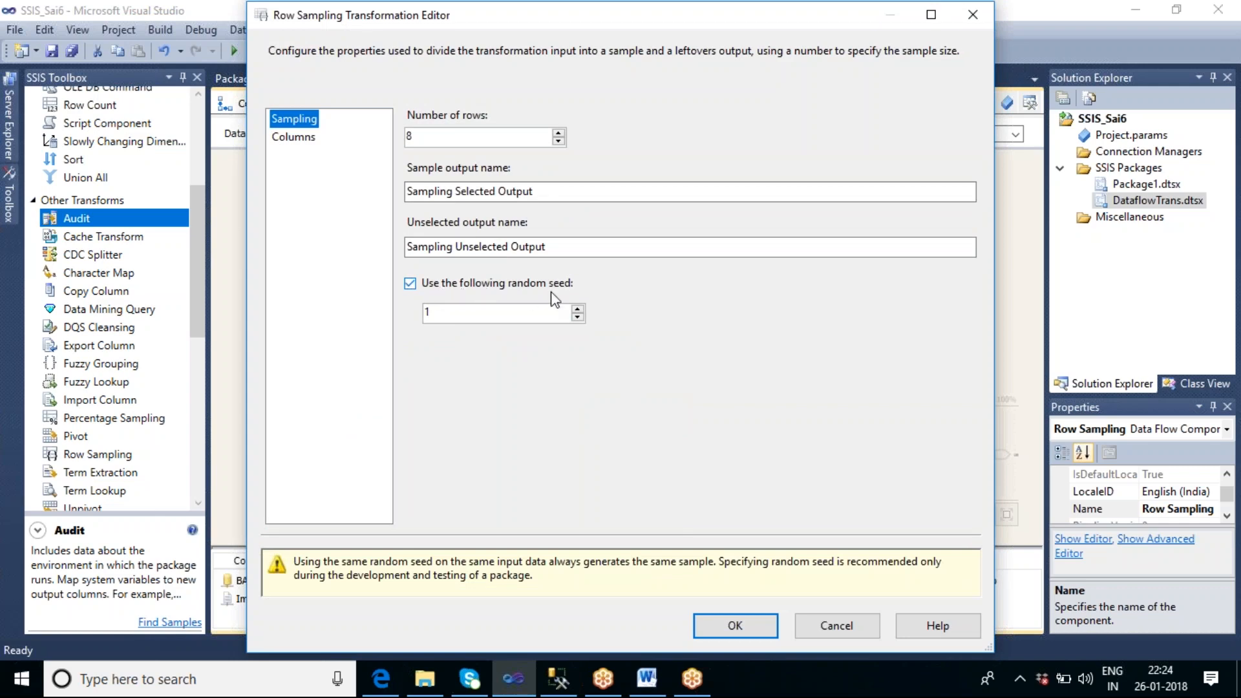
click(733, 626)
click(700, 263)
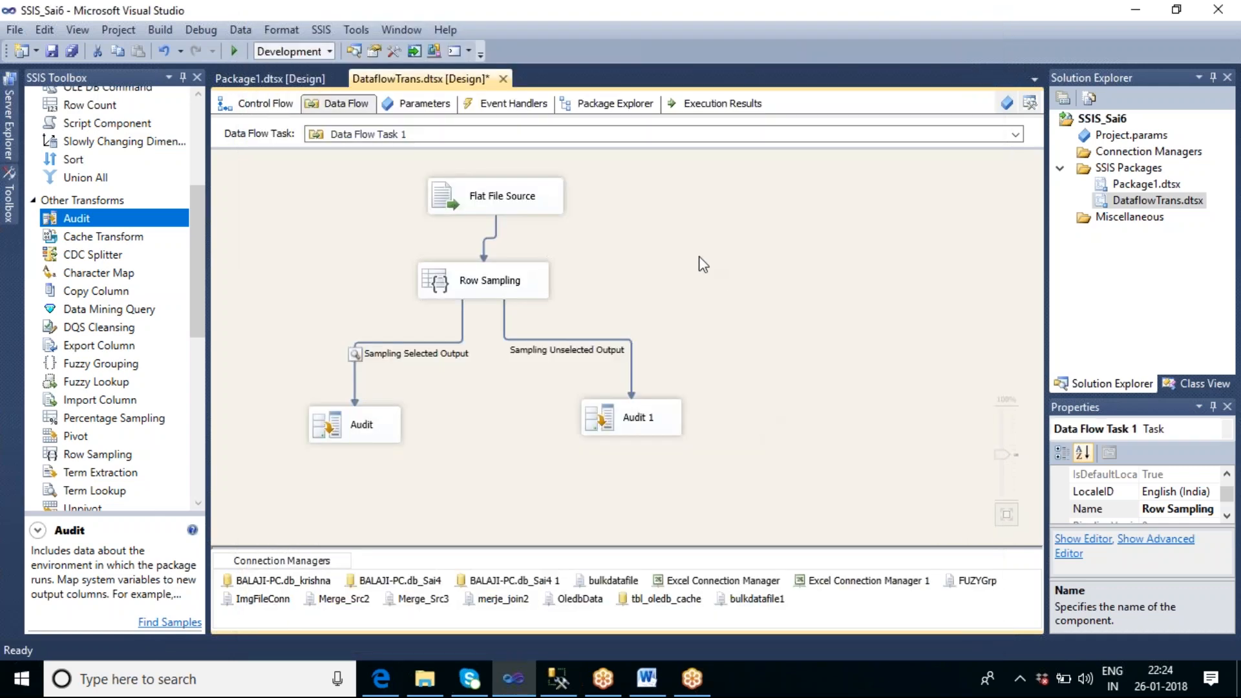
Step: Execute the data flow task with the random seed, review the selected sample in the data viewer, and stop debugging
right_click(674, 208)
click(714, 305)
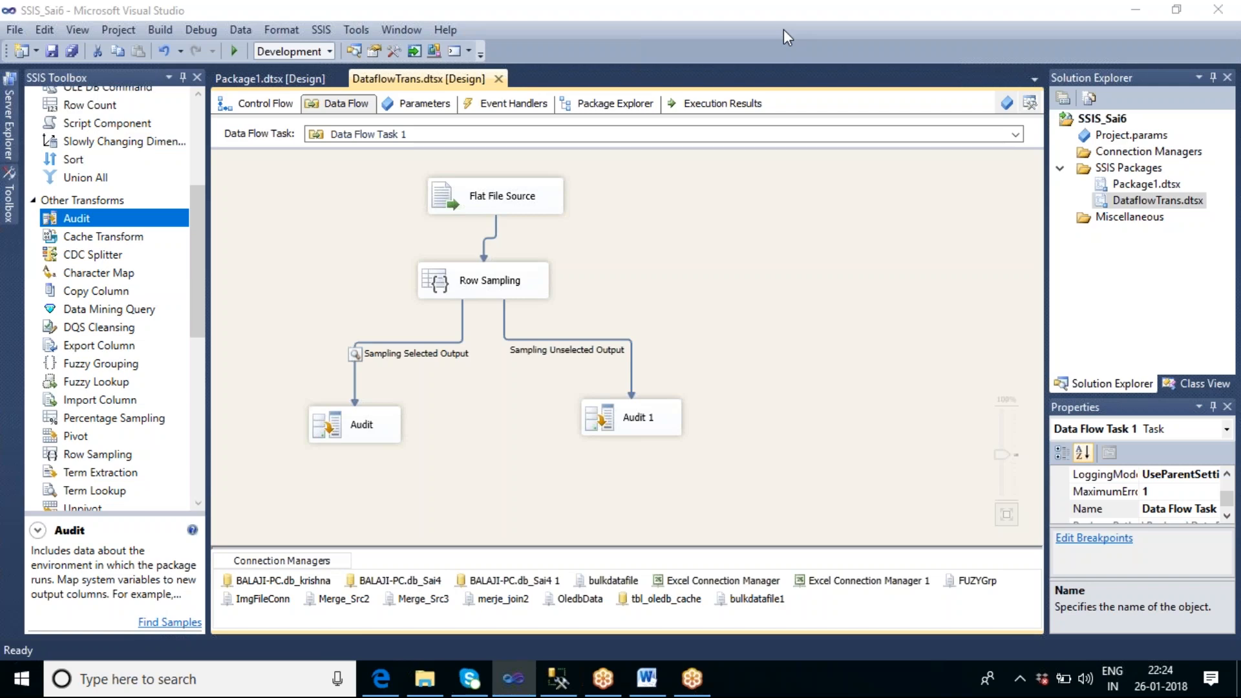
key(F5)
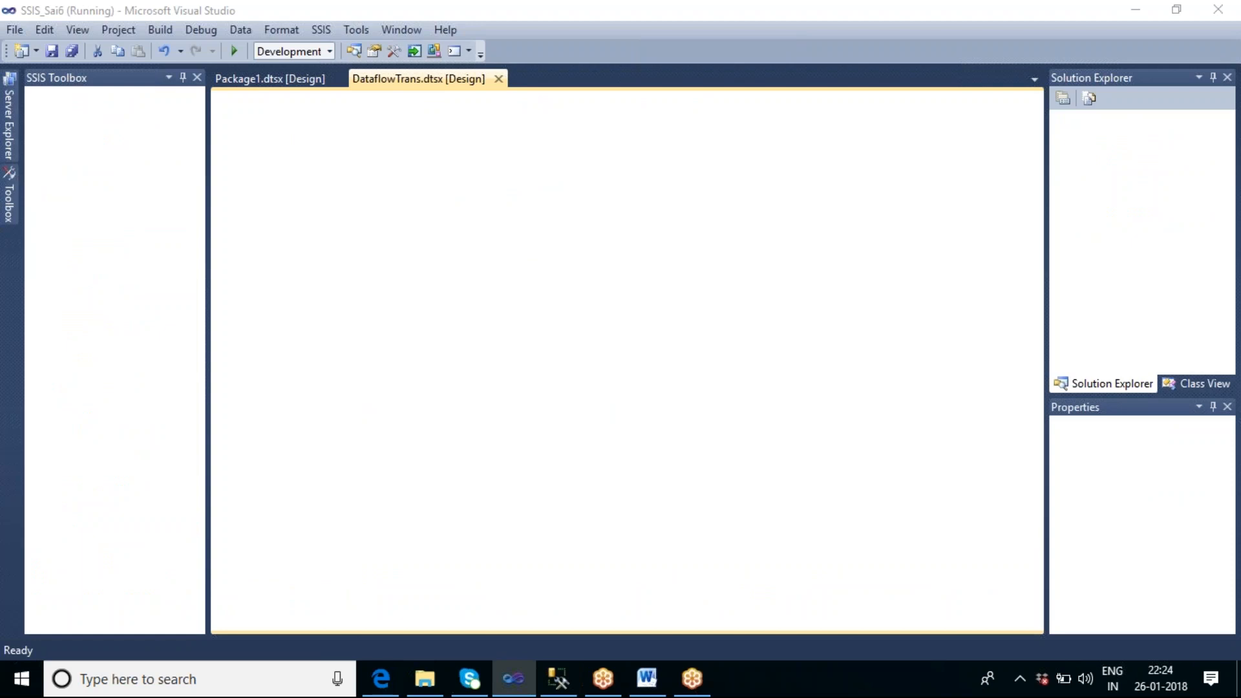
click(380, 678)
click(380, 679)
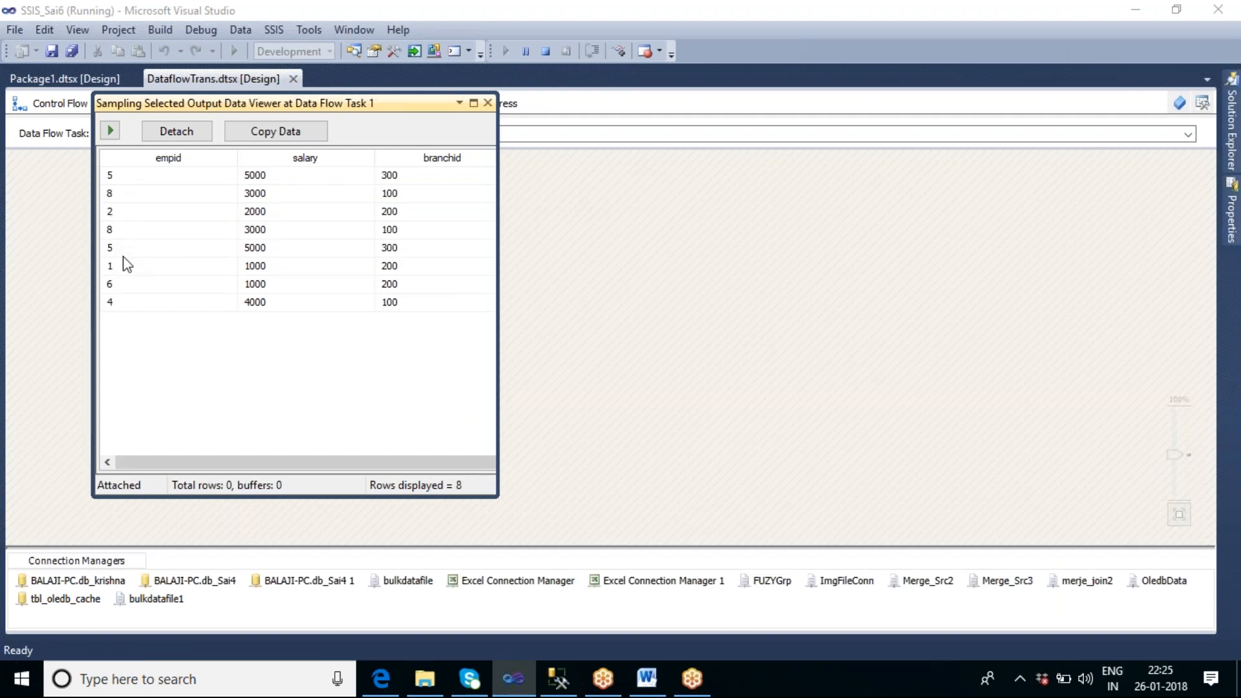
click(488, 103)
click(545, 51)
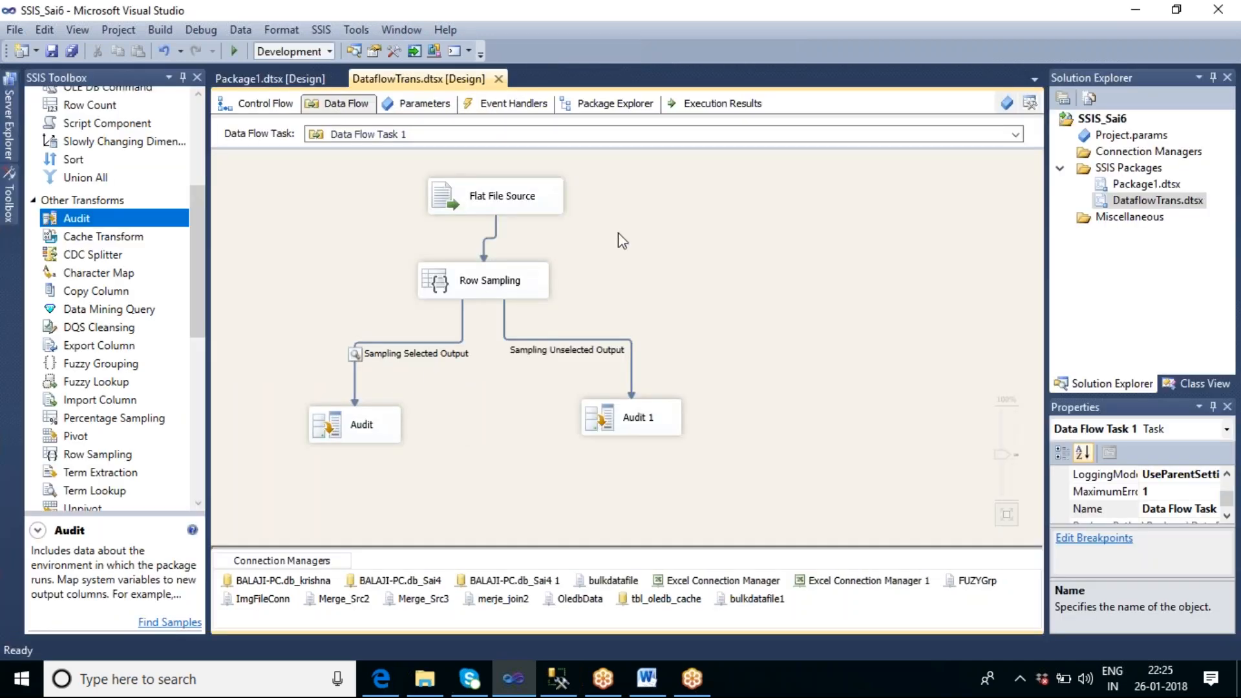
Step: Run the seeded data flow task once more, compare its sampled rows with the previous seeded run, and stop debugging
right_click(618, 231)
click(689, 329)
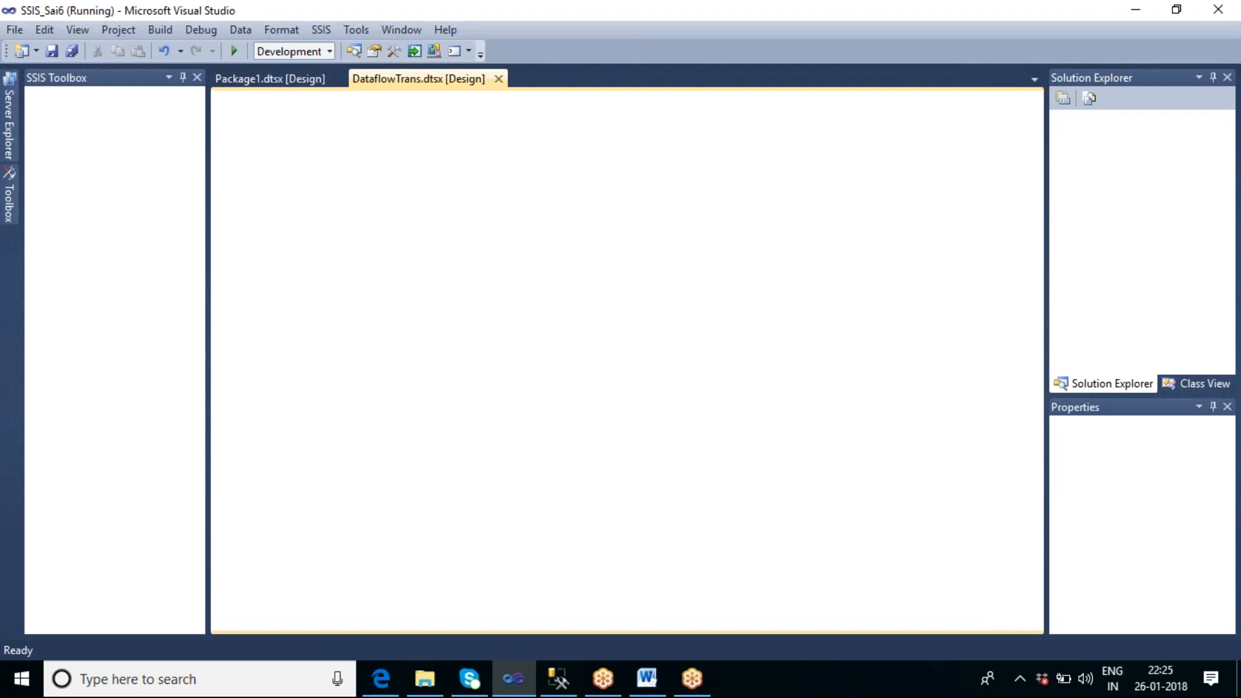
mouse_move(395, 685)
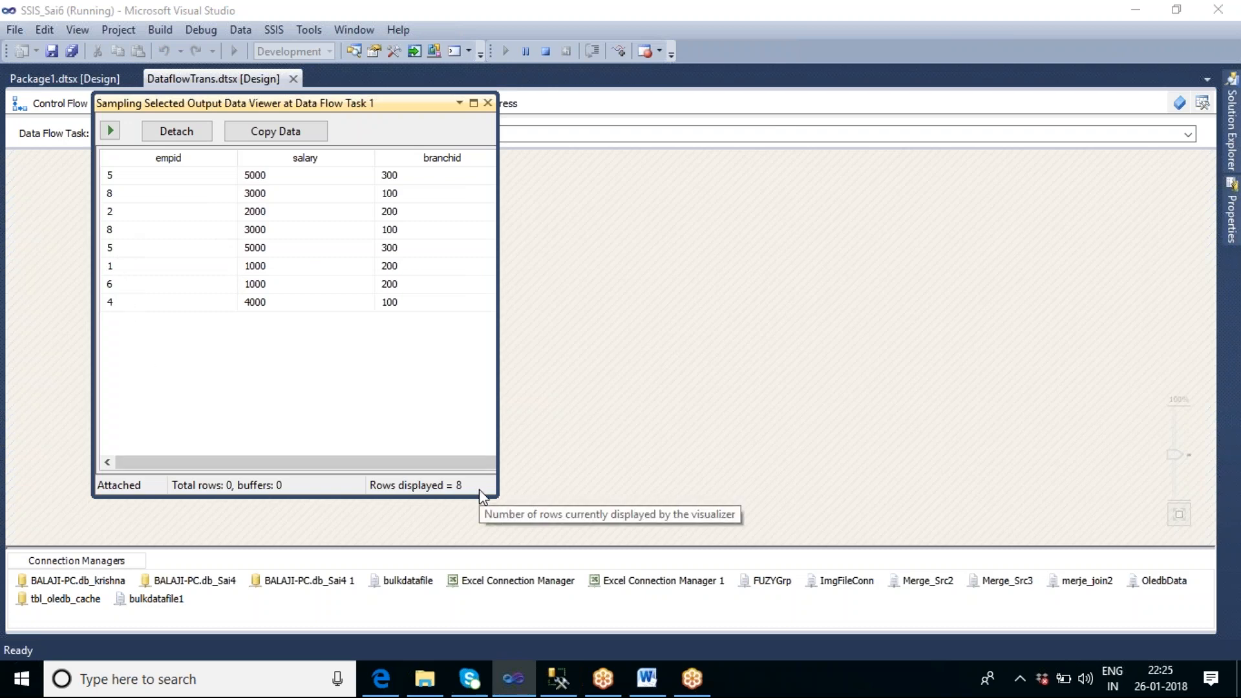
click(486, 105)
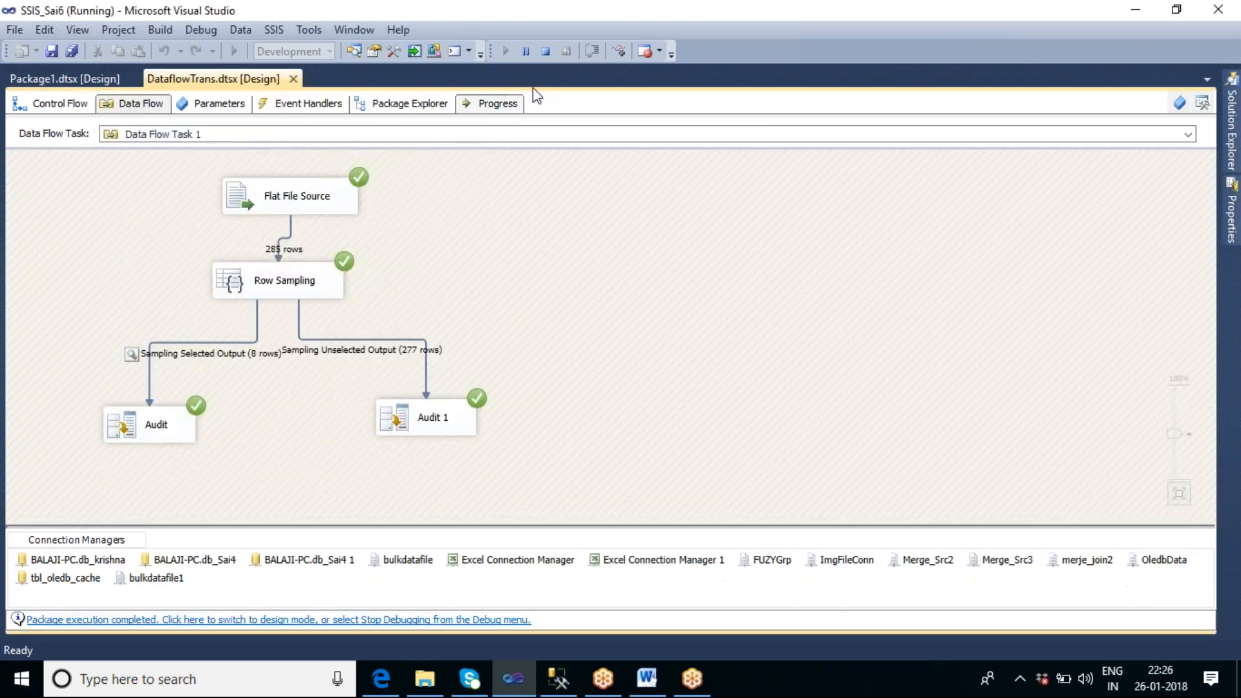
click(546, 52)
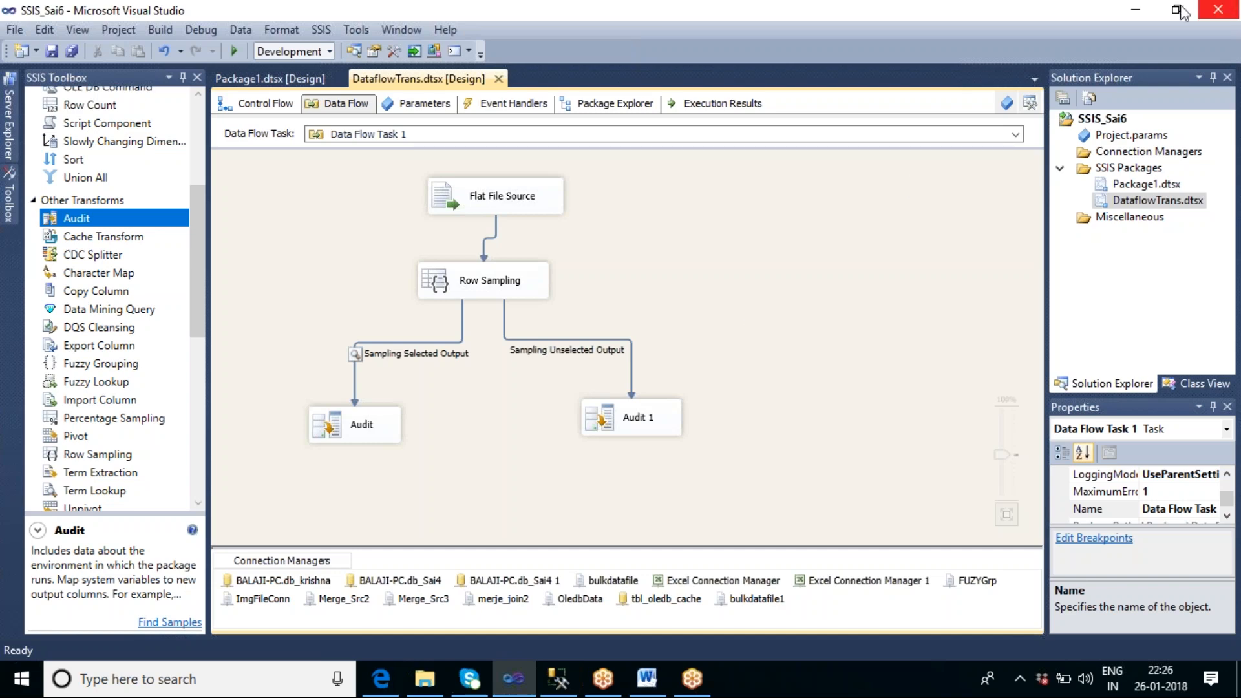
click(995, 16)
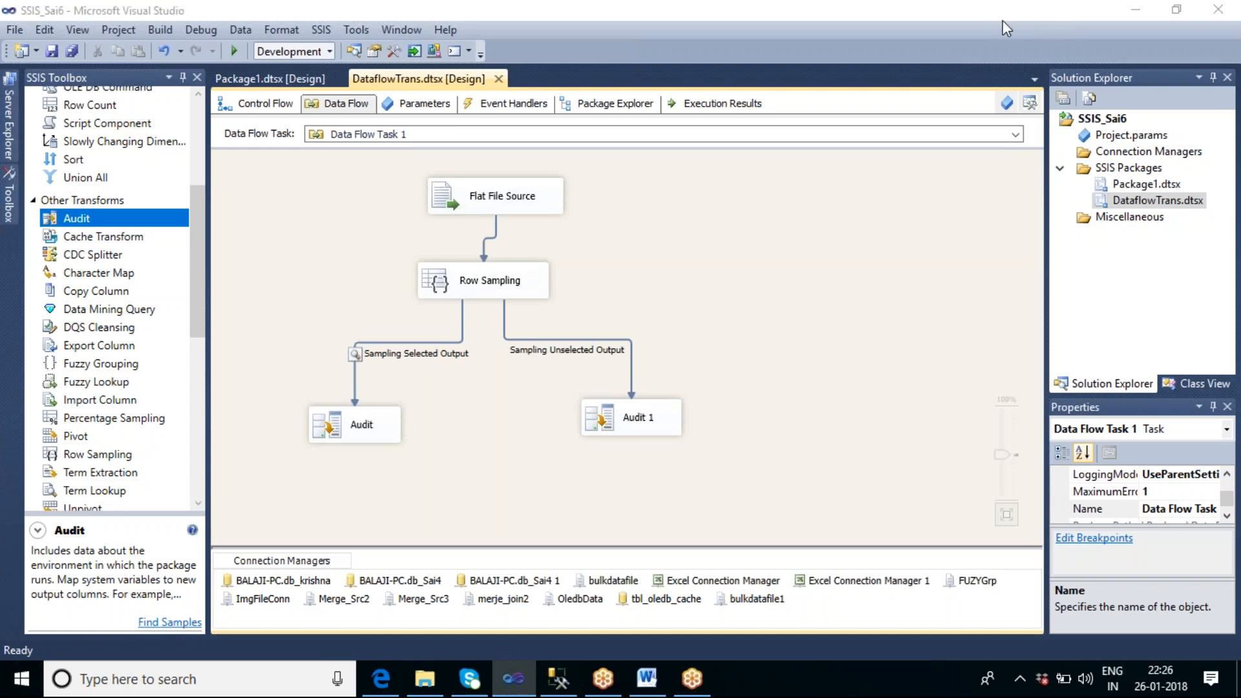